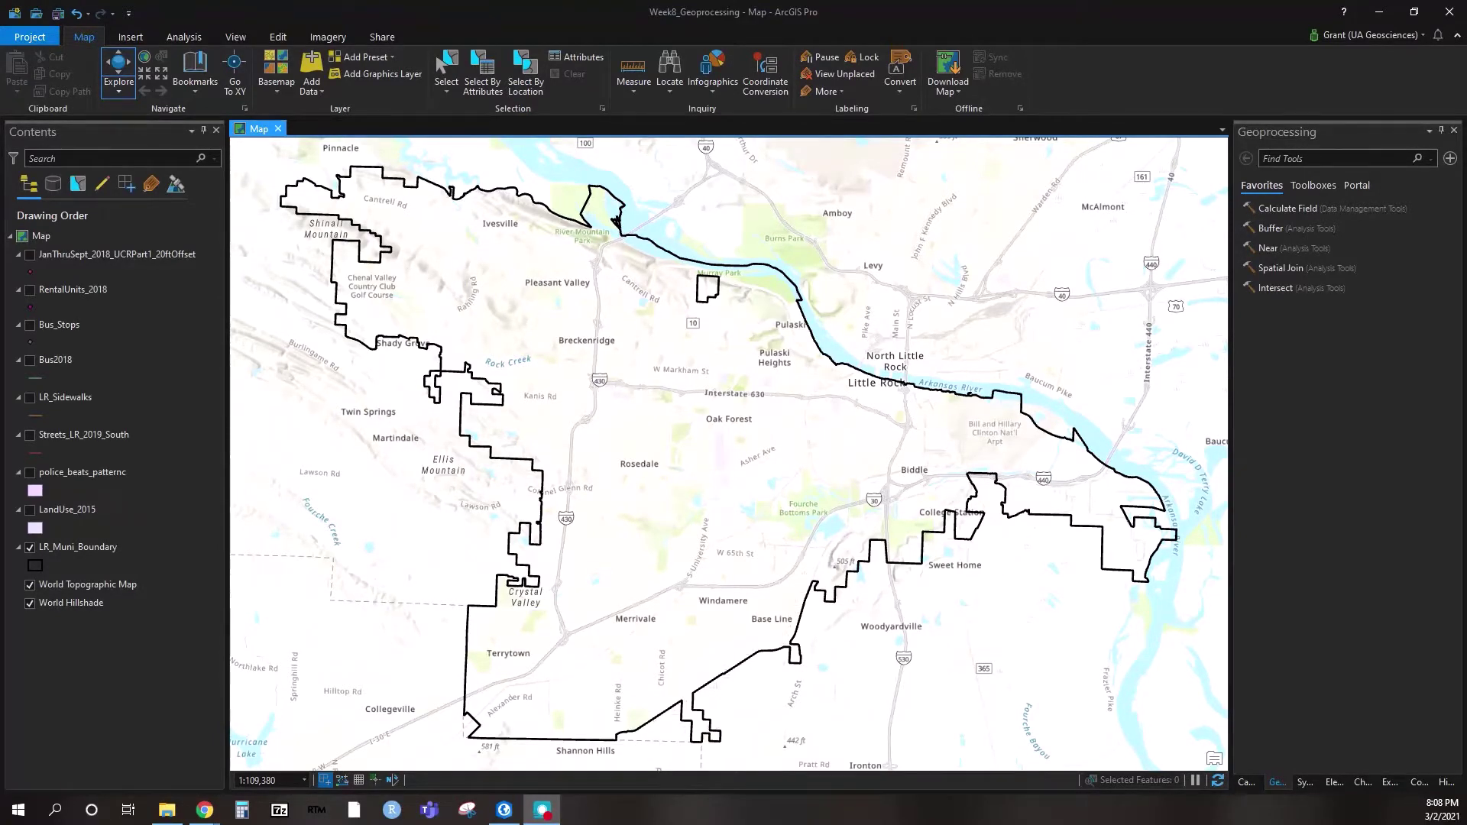
# Look through the gallery of analysis tools, from Buffer and Intersect to Append and Raster to Polygon
pyautogui.click(184, 37)
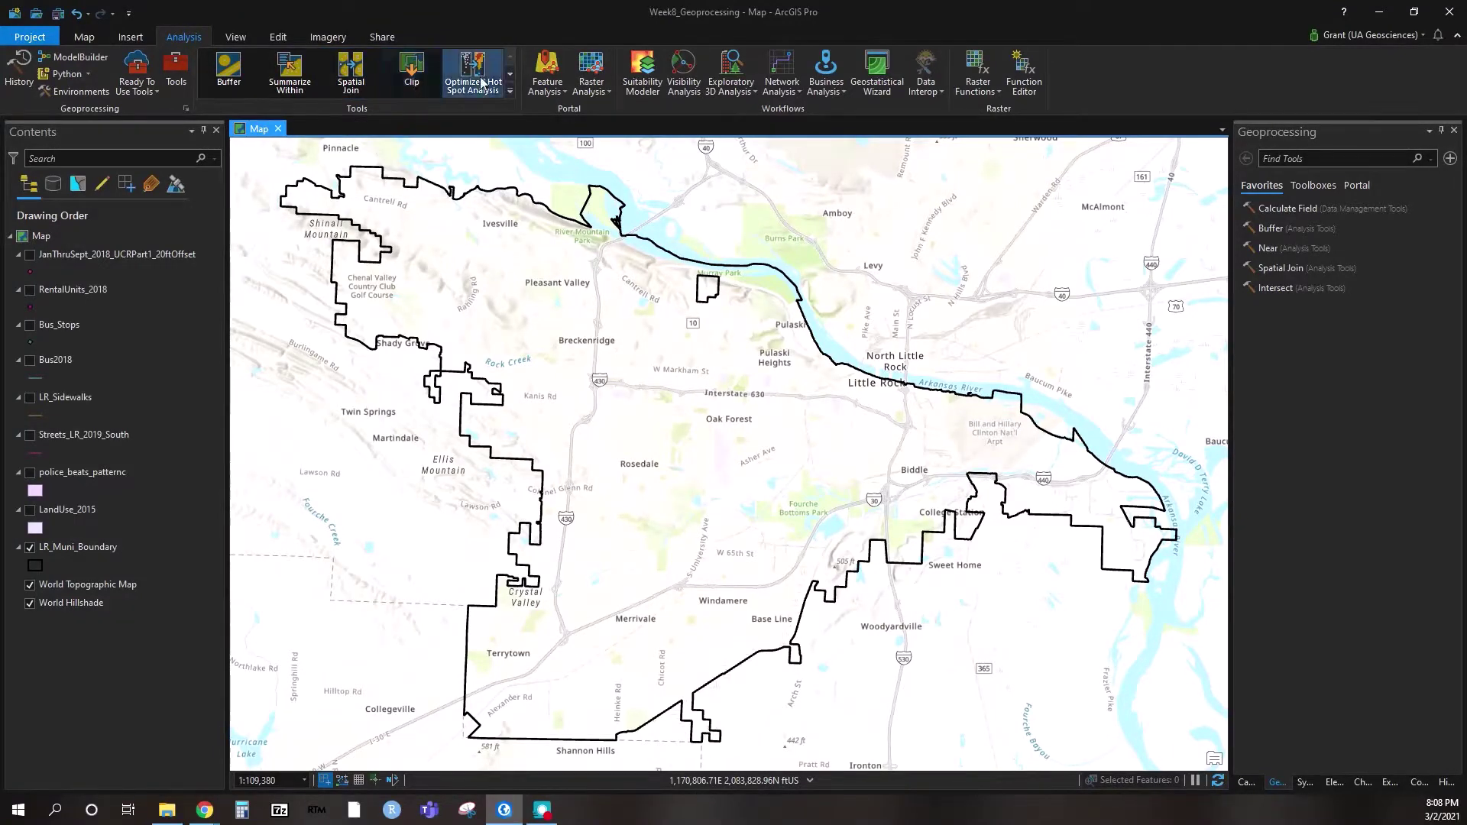
pyautogui.click(510, 78)
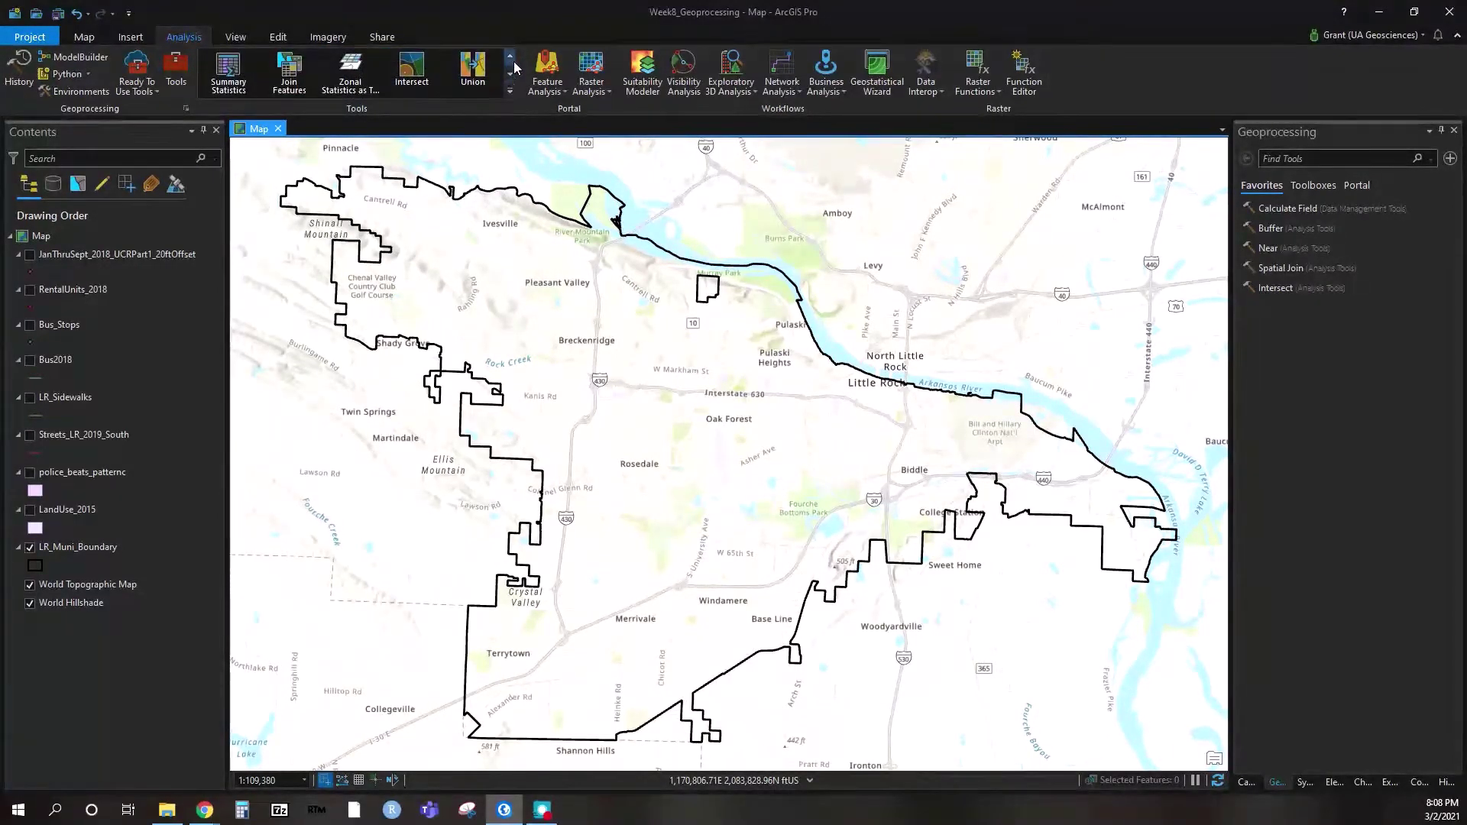
pyautogui.click(512, 59)
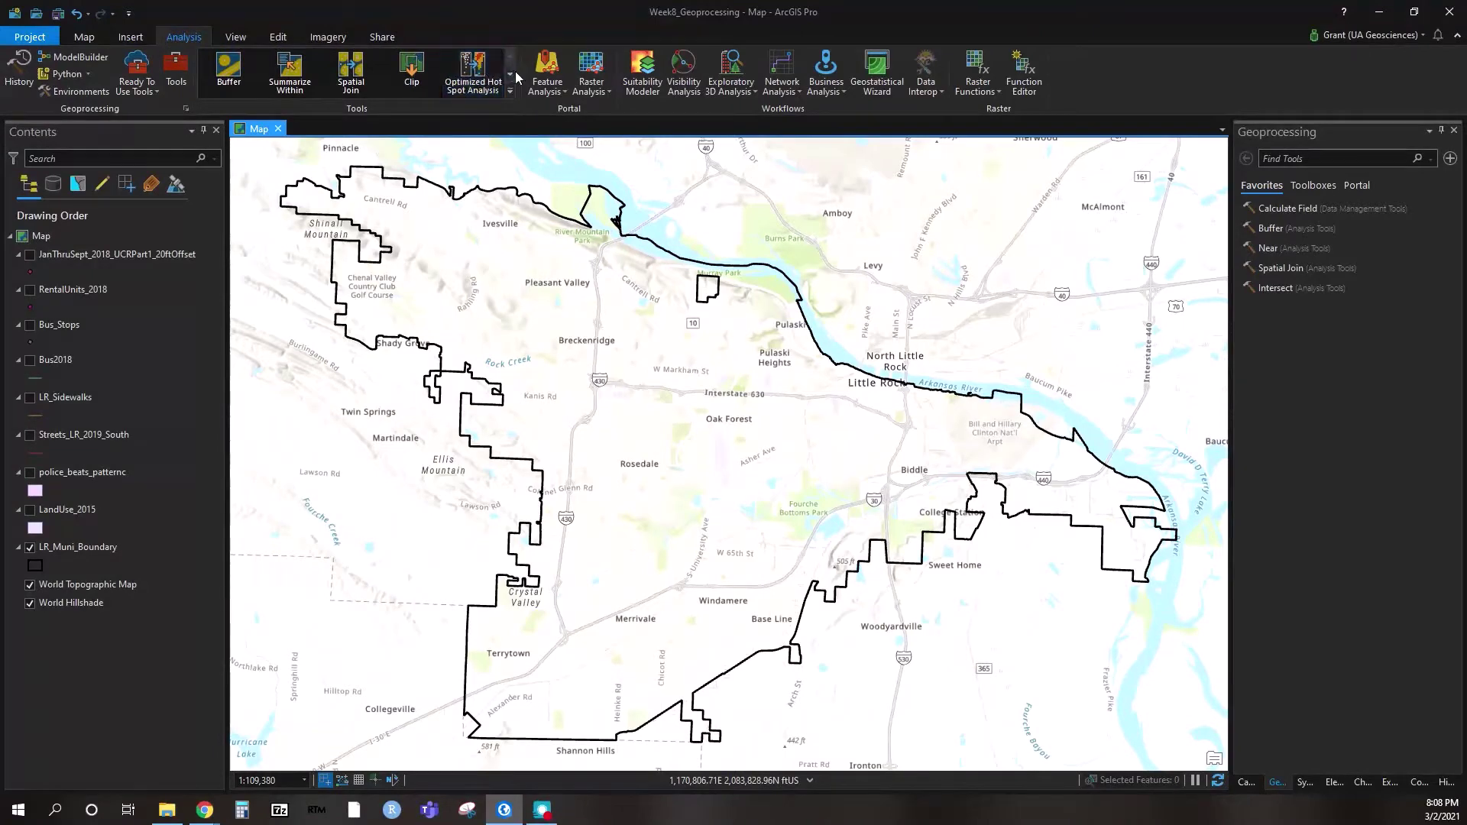
pyautogui.click(511, 77)
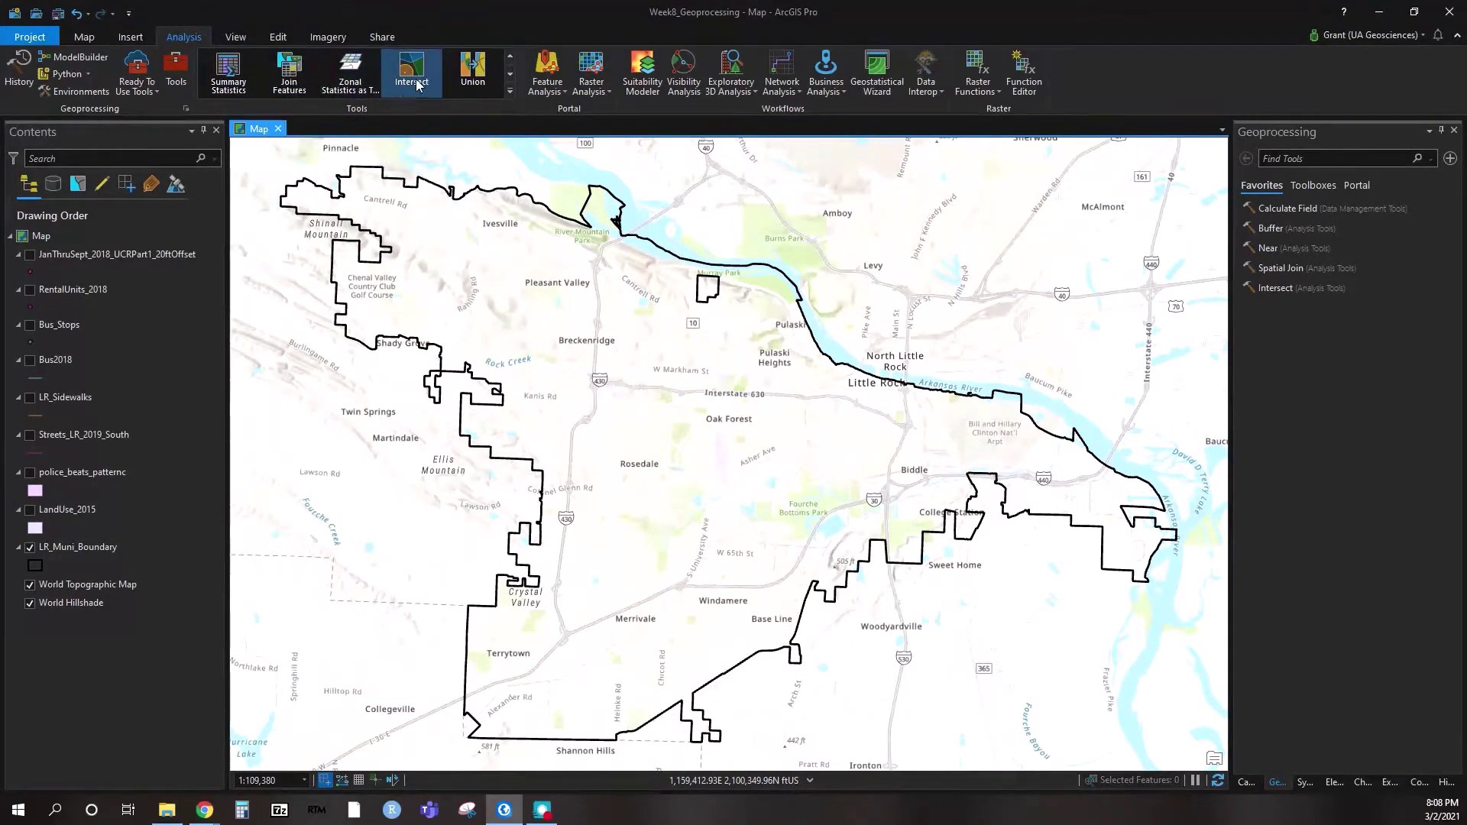
pyautogui.click(509, 74)
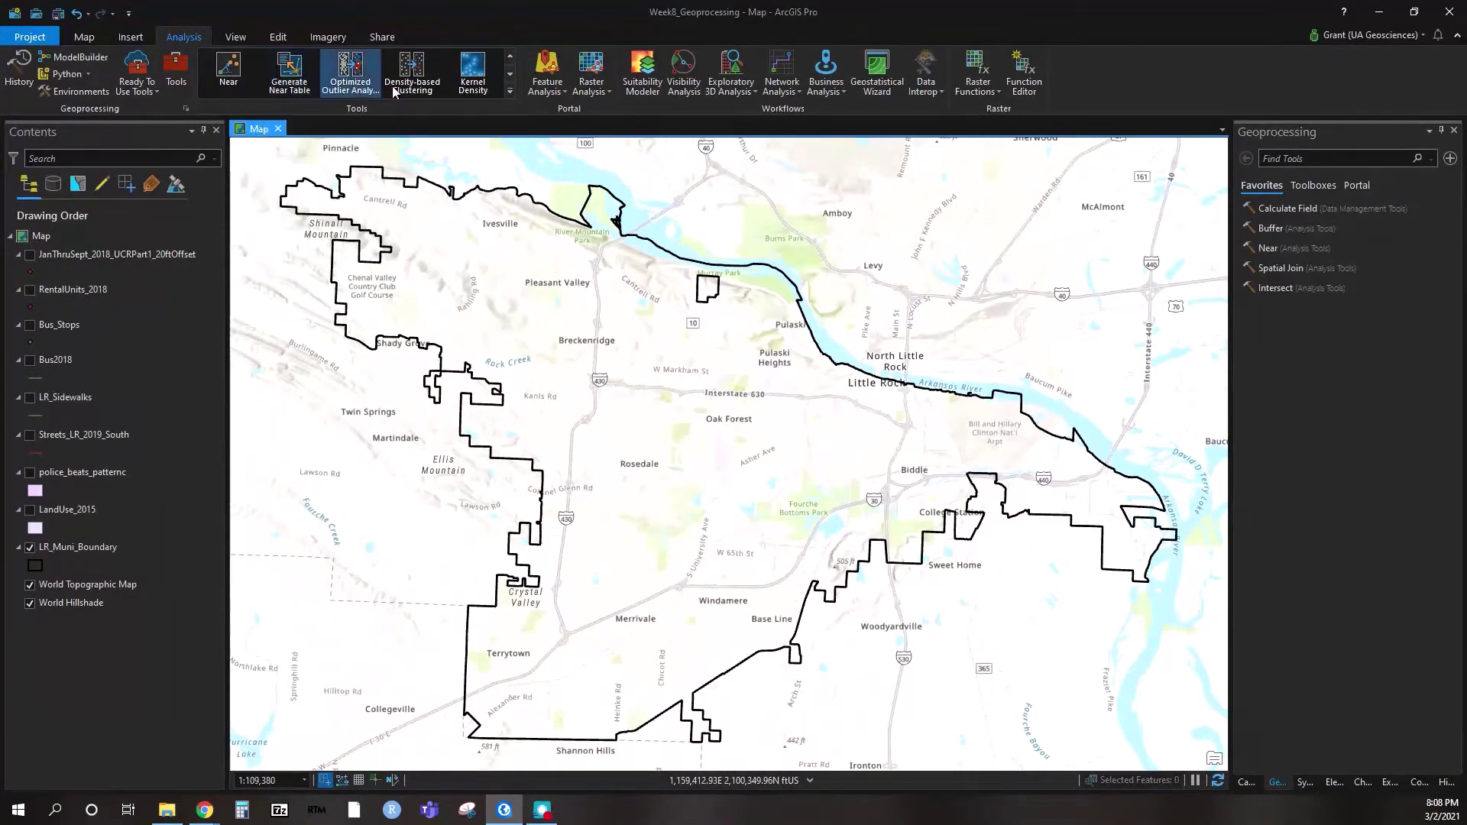
pyautogui.click(510, 74)
pyautogui.click(511, 74)
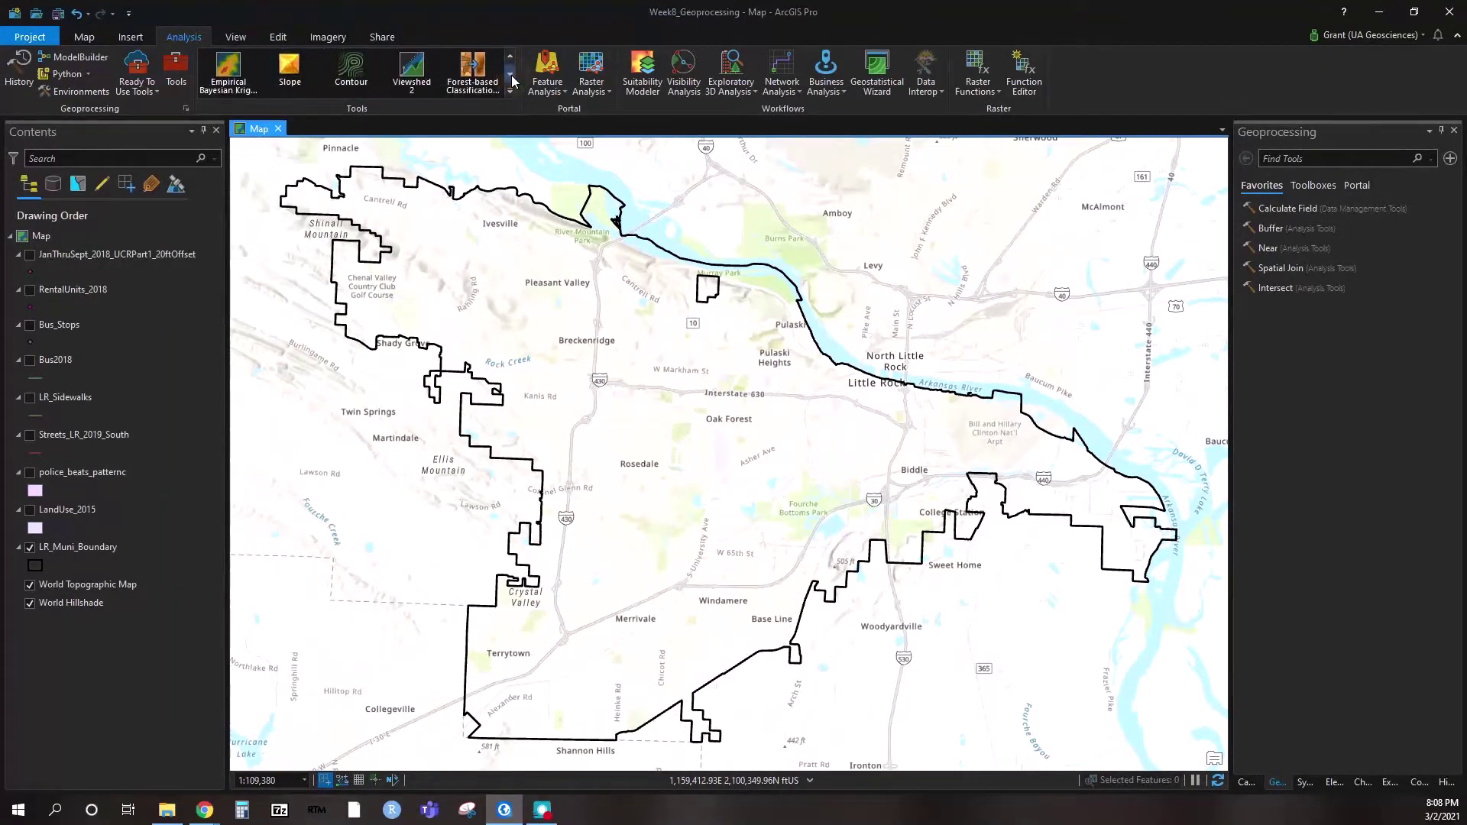
pyautogui.click(511, 75)
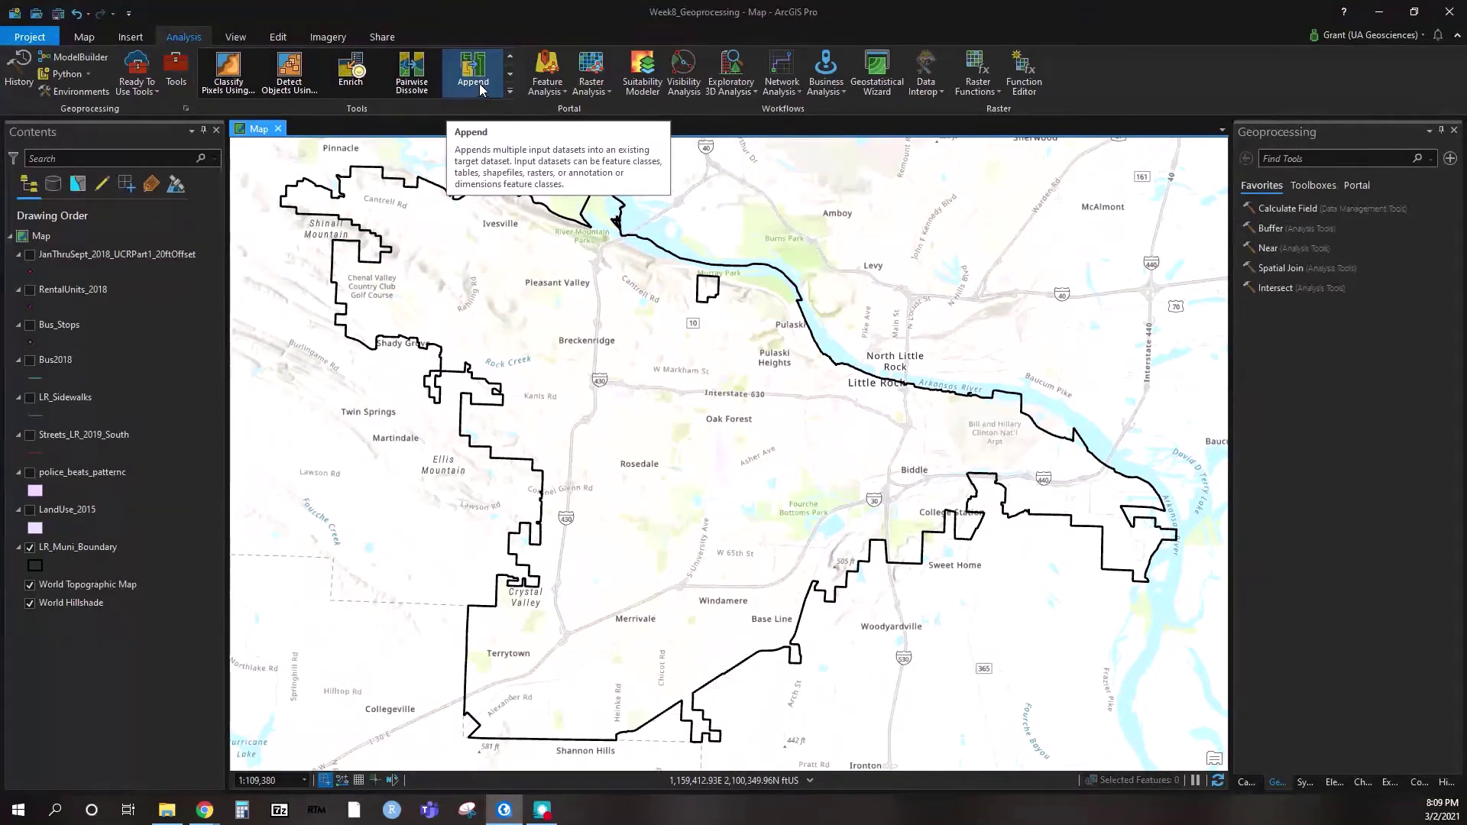
pyautogui.click(509, 74)
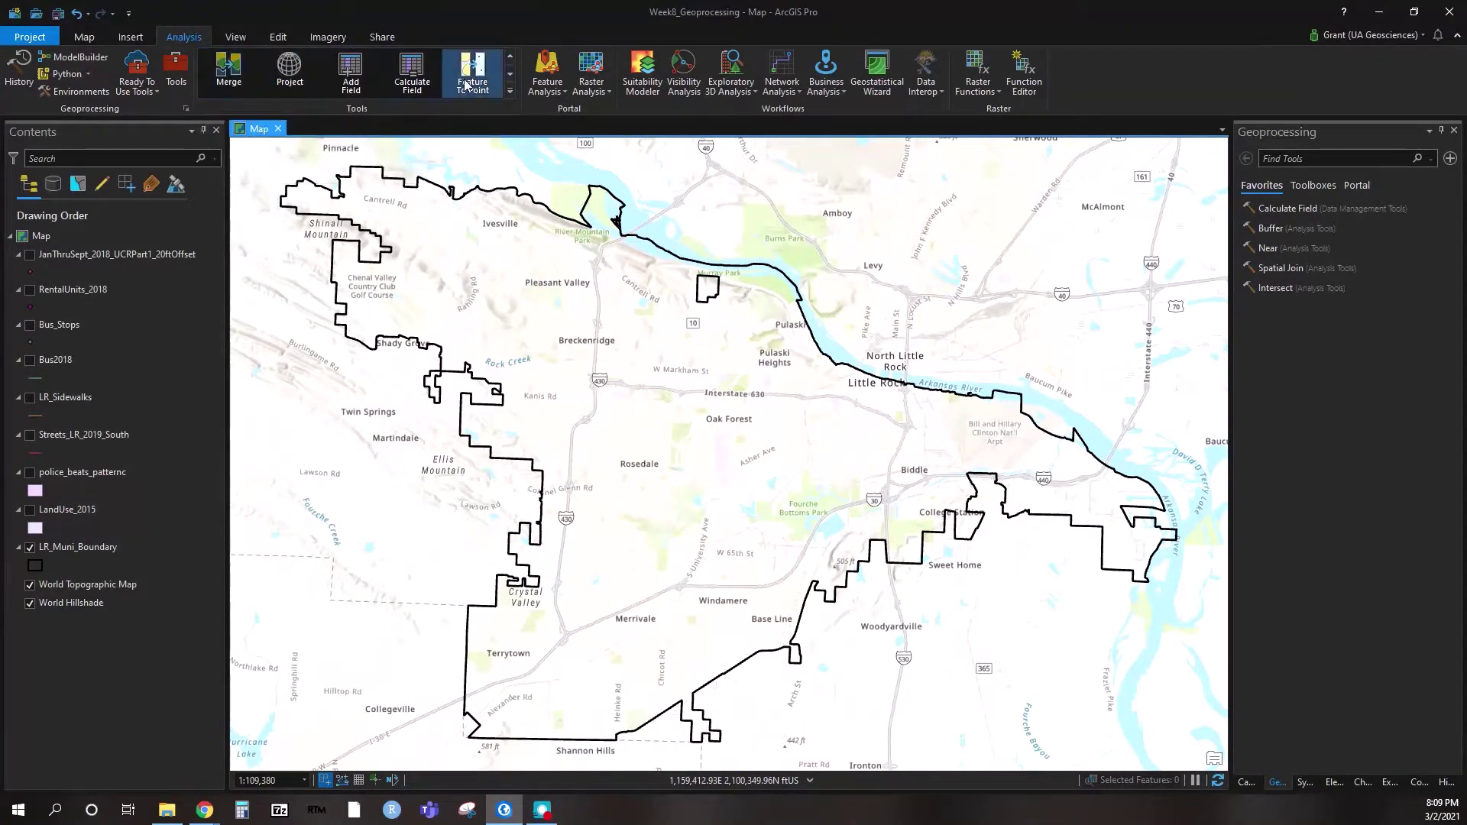
pyautogui.click(513, 78)
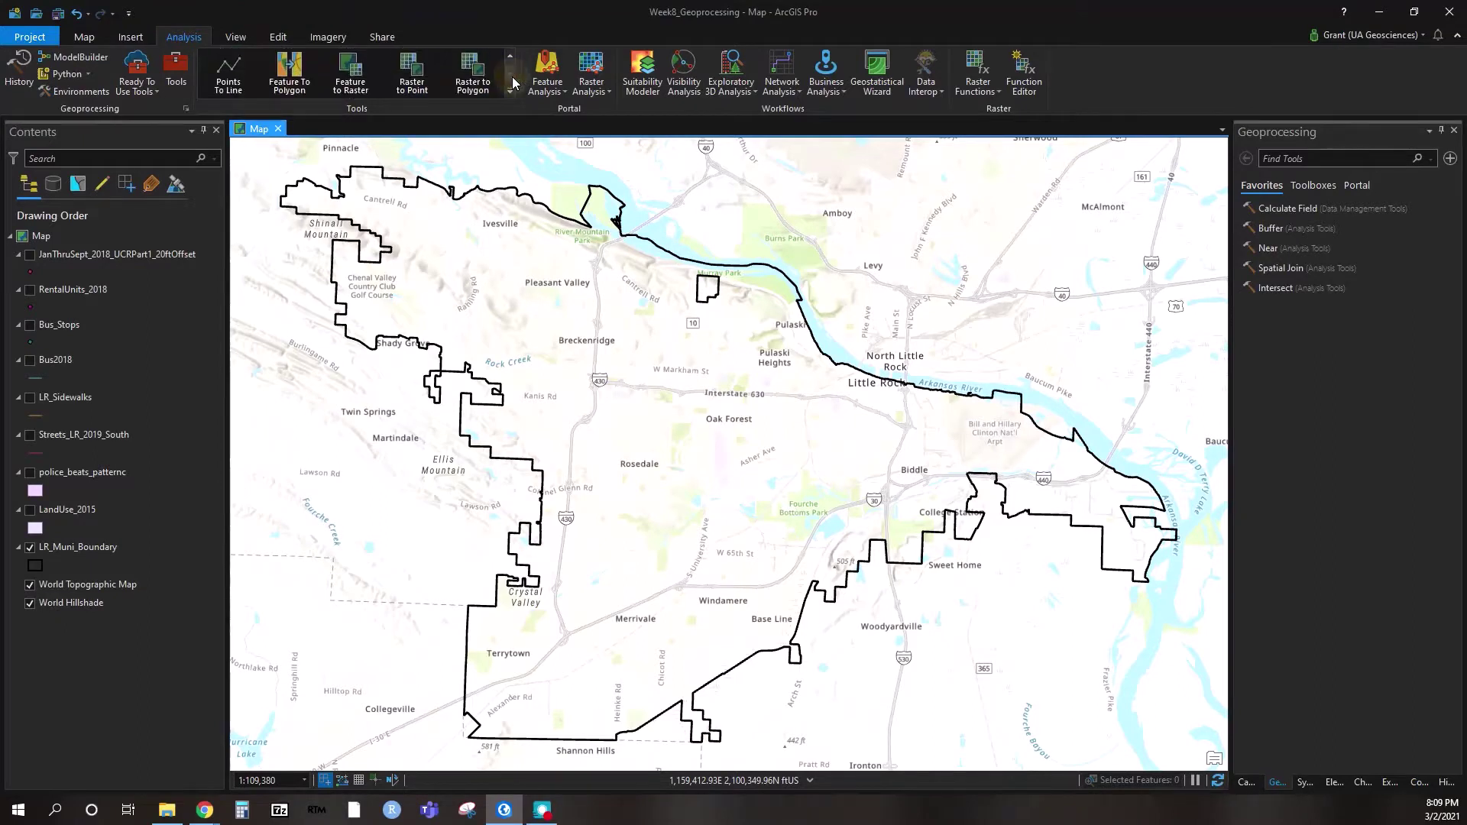
pyautogui.click(510, 58)
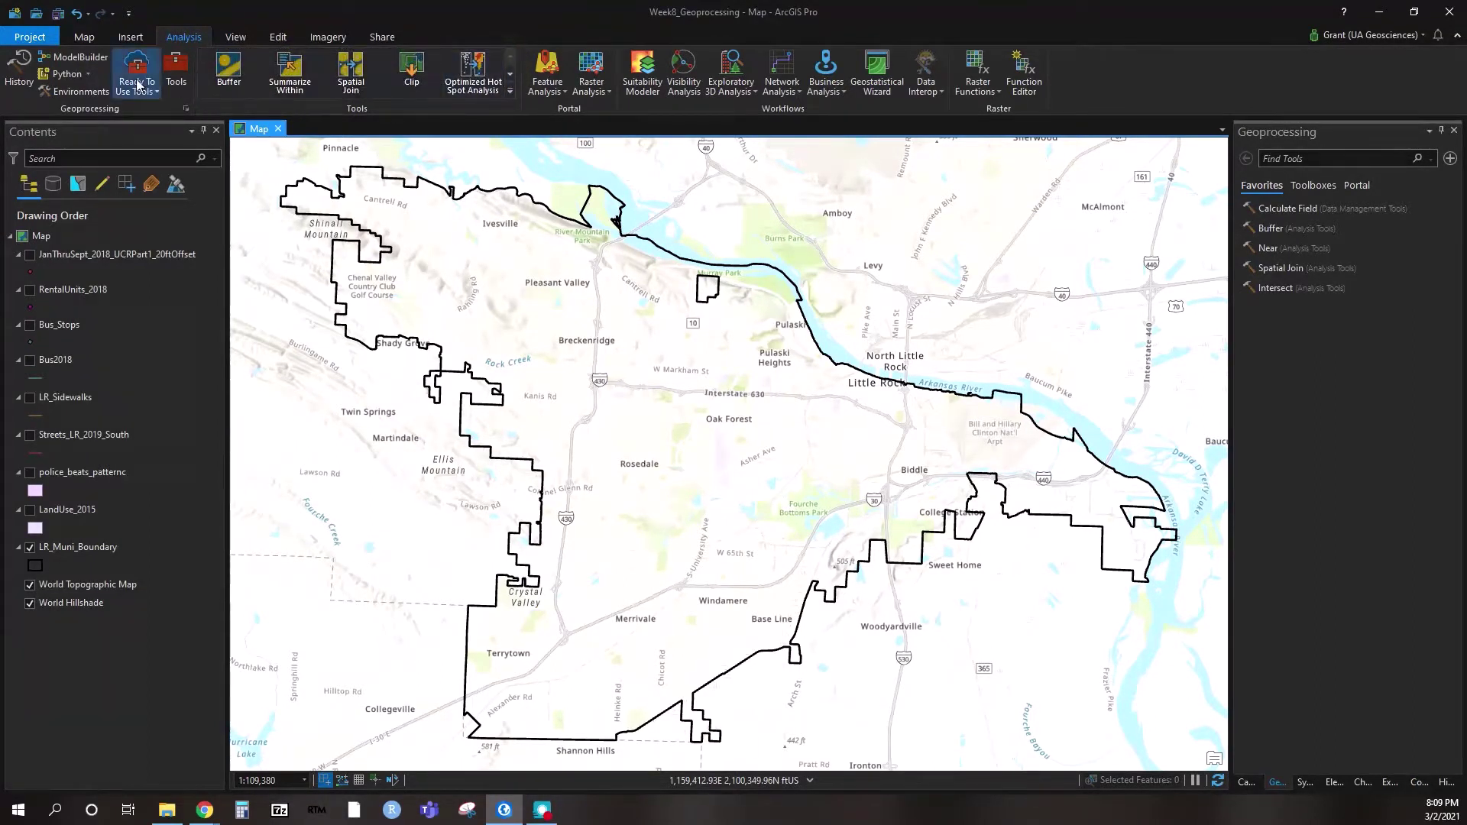
# List all geoprocessing toolboxes in place of the favorite tools
pyautogui.click(99, 37)
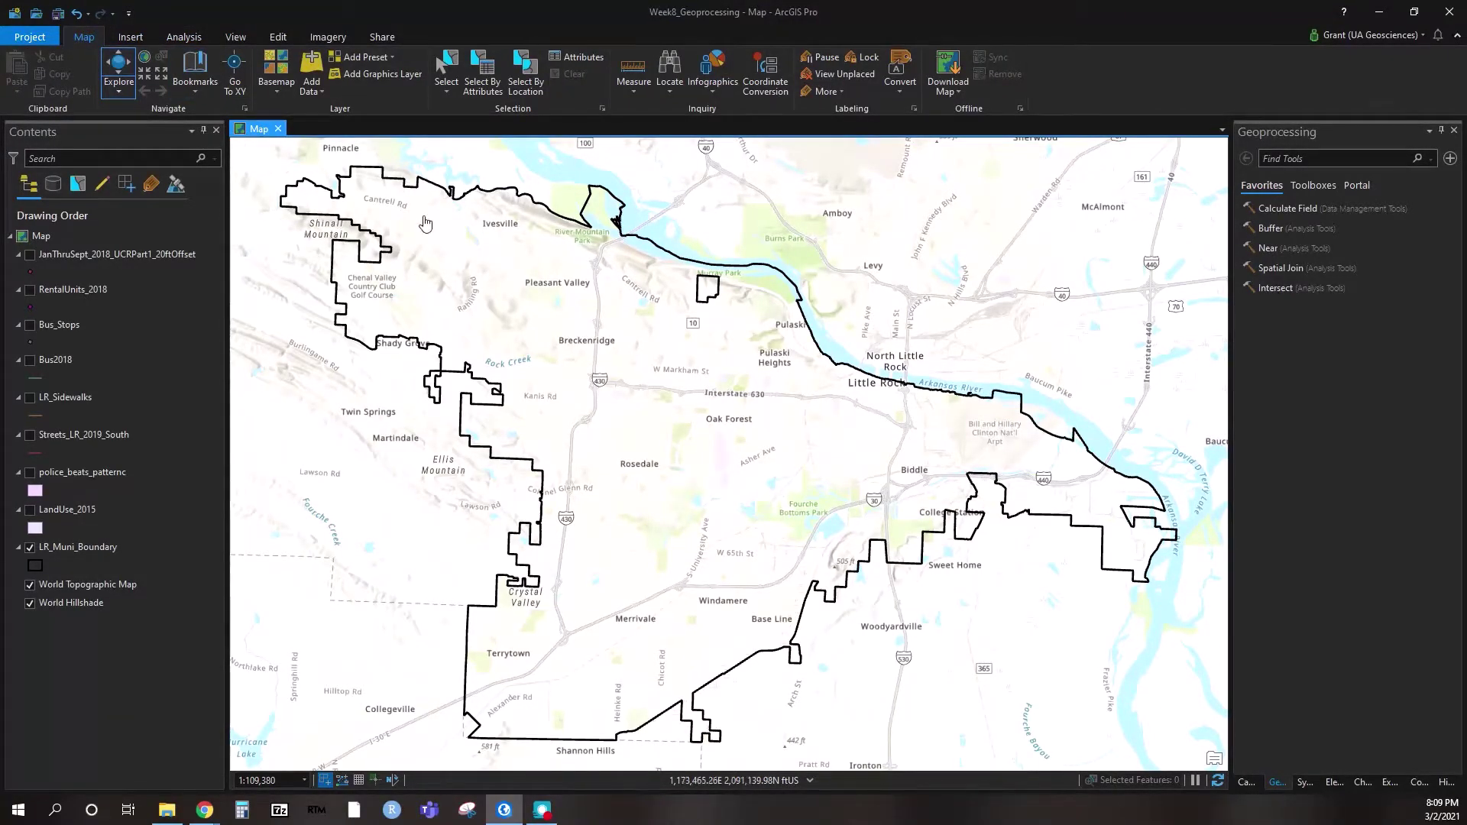
pyautogui.click(185, 39)
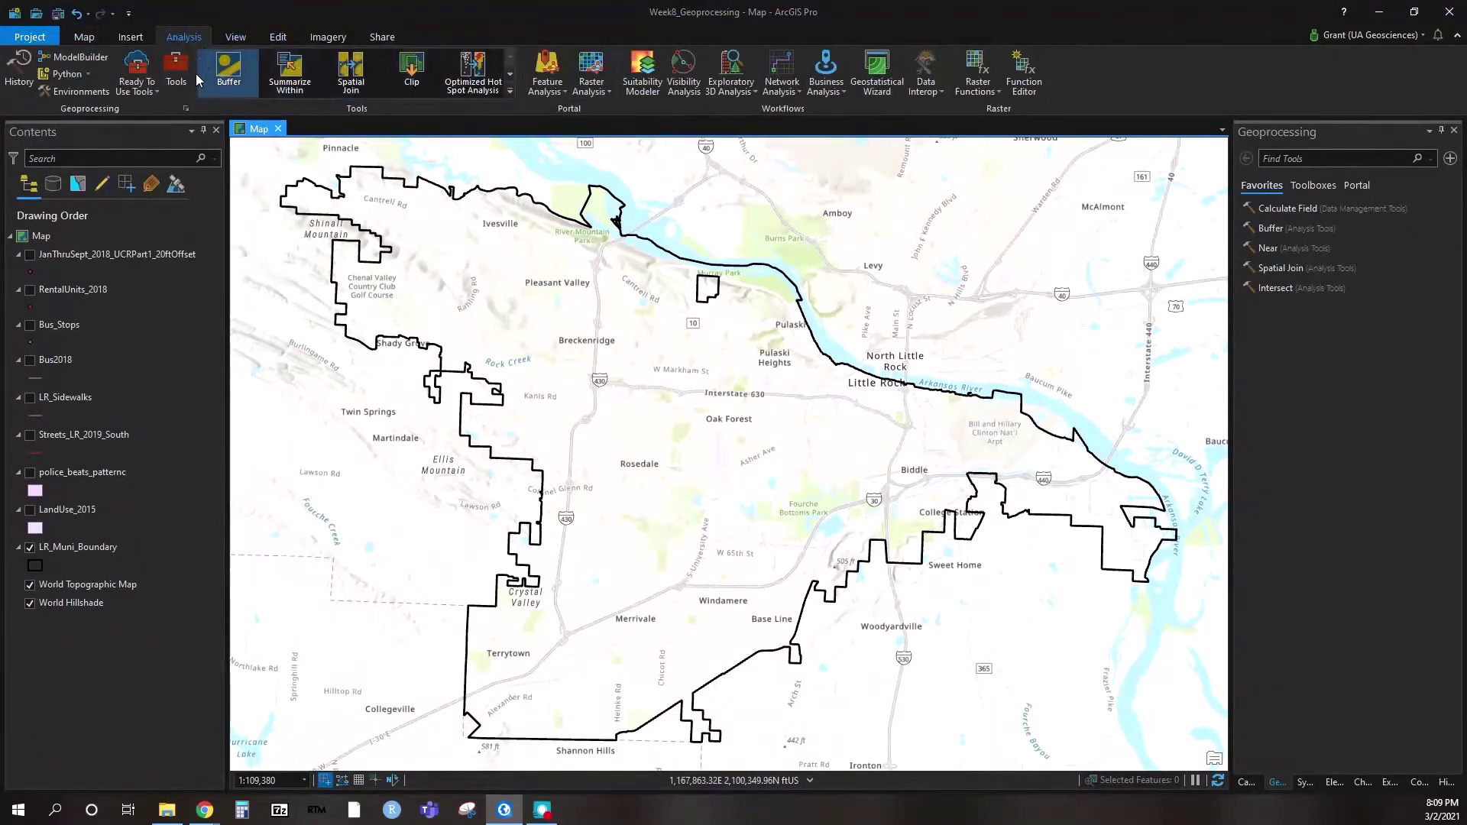
pyautogui.click(1352, 287)
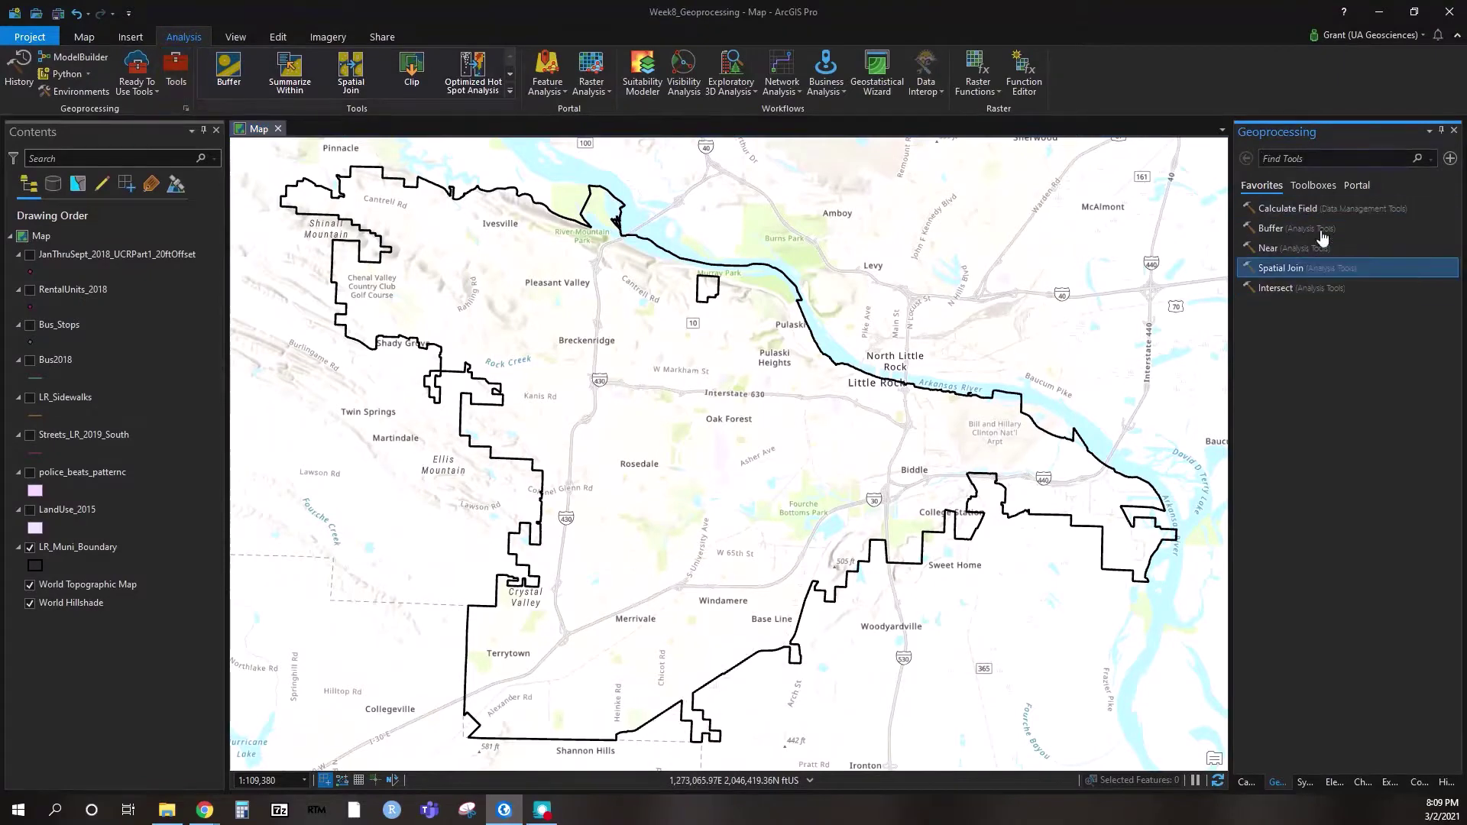
pyautogui.click(1313, 184)
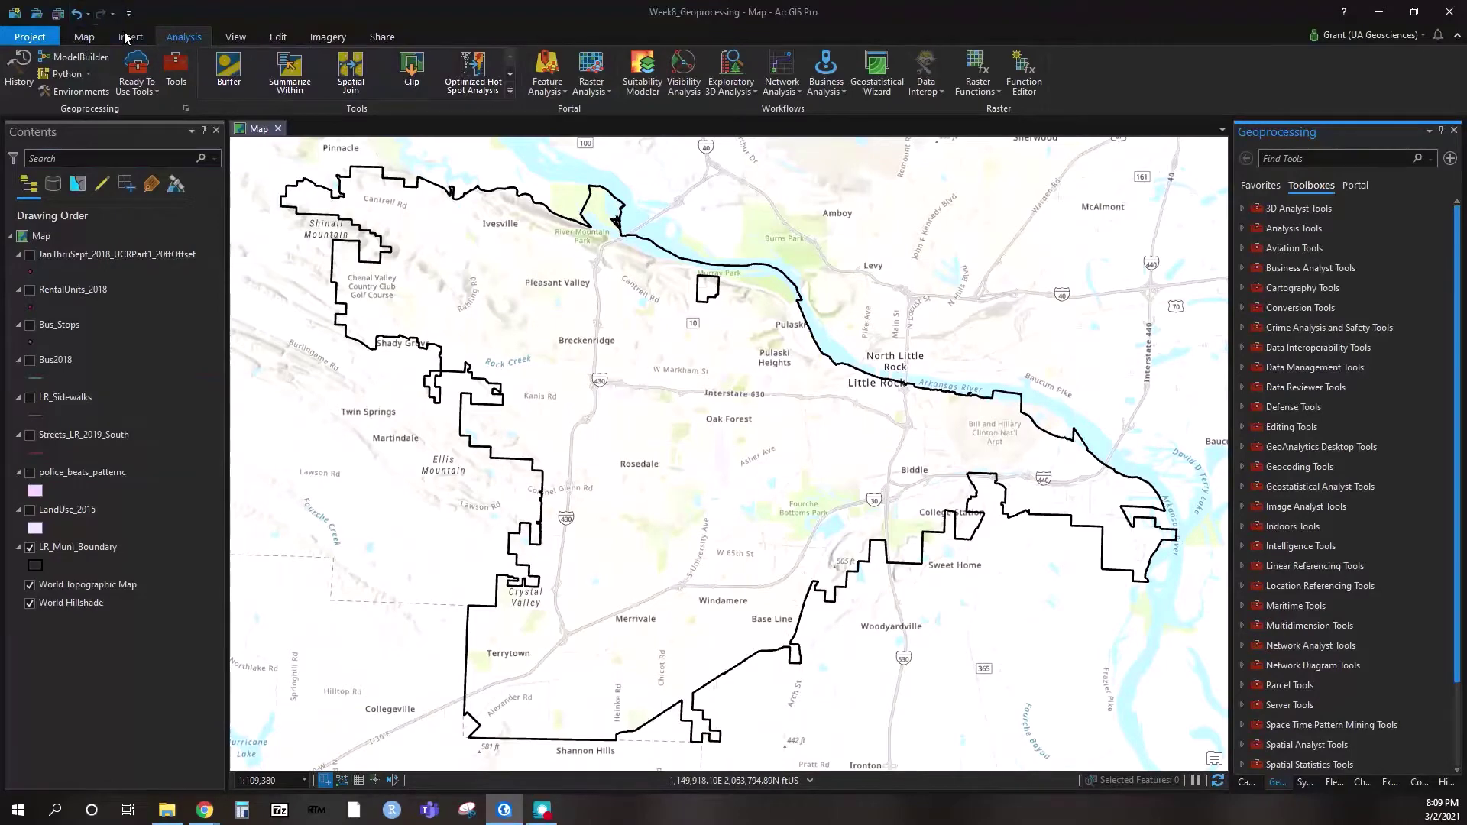
pyautogui.click(85, 36)
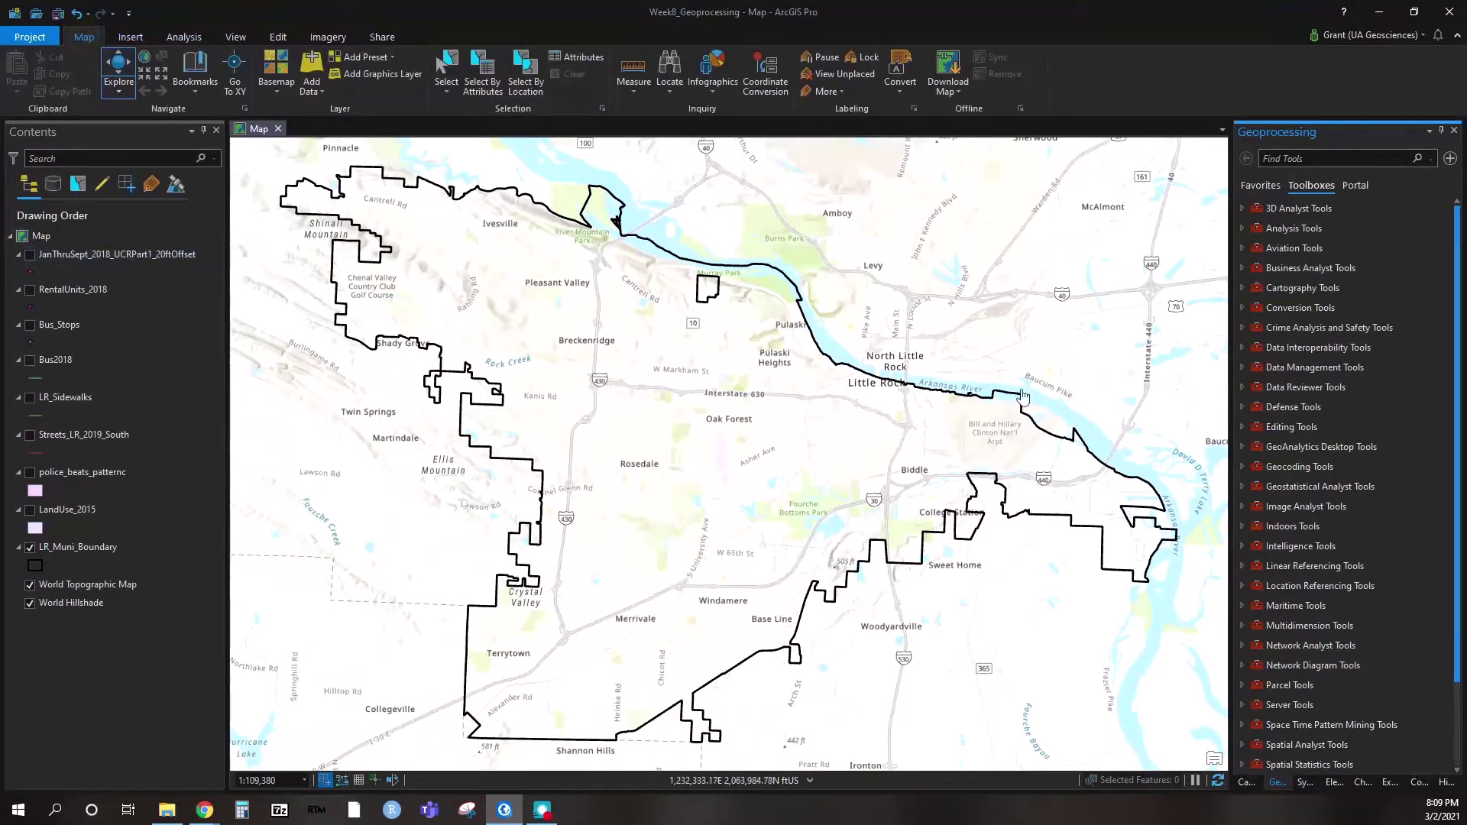
# Briefly preview the Bus_Stops layer, hide it again, and turn on the JanThruSept_2018_UCRPart1_20ftOffset layer
pyautogui.scroll(-3, 663, 487)
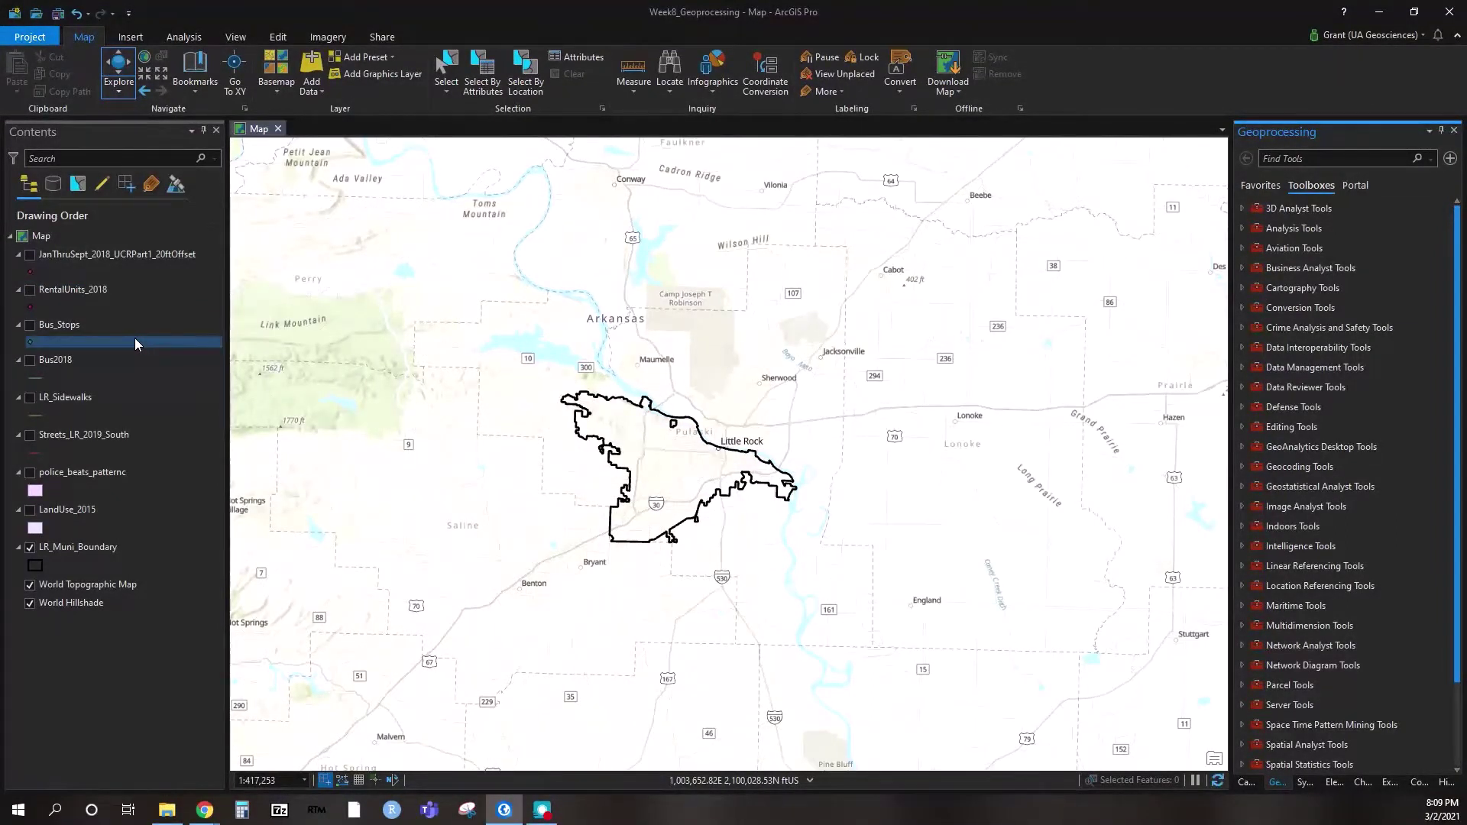
pyautogui.click(99, 254)
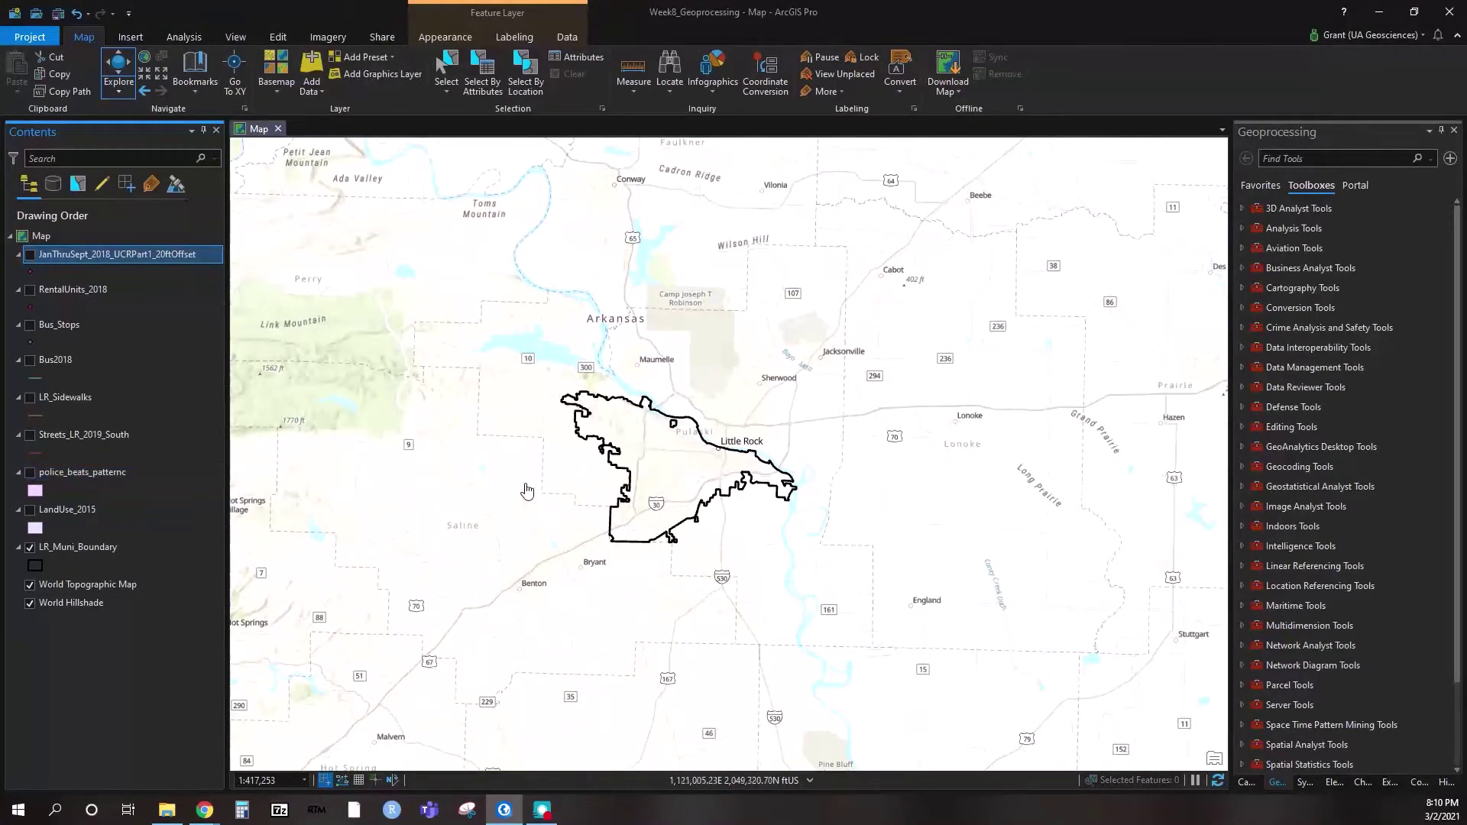
pyautogui.scroll(3, 551, 481)
pyautogui.moveTo(597, 464); pyautogui.dragTo(501, 482)
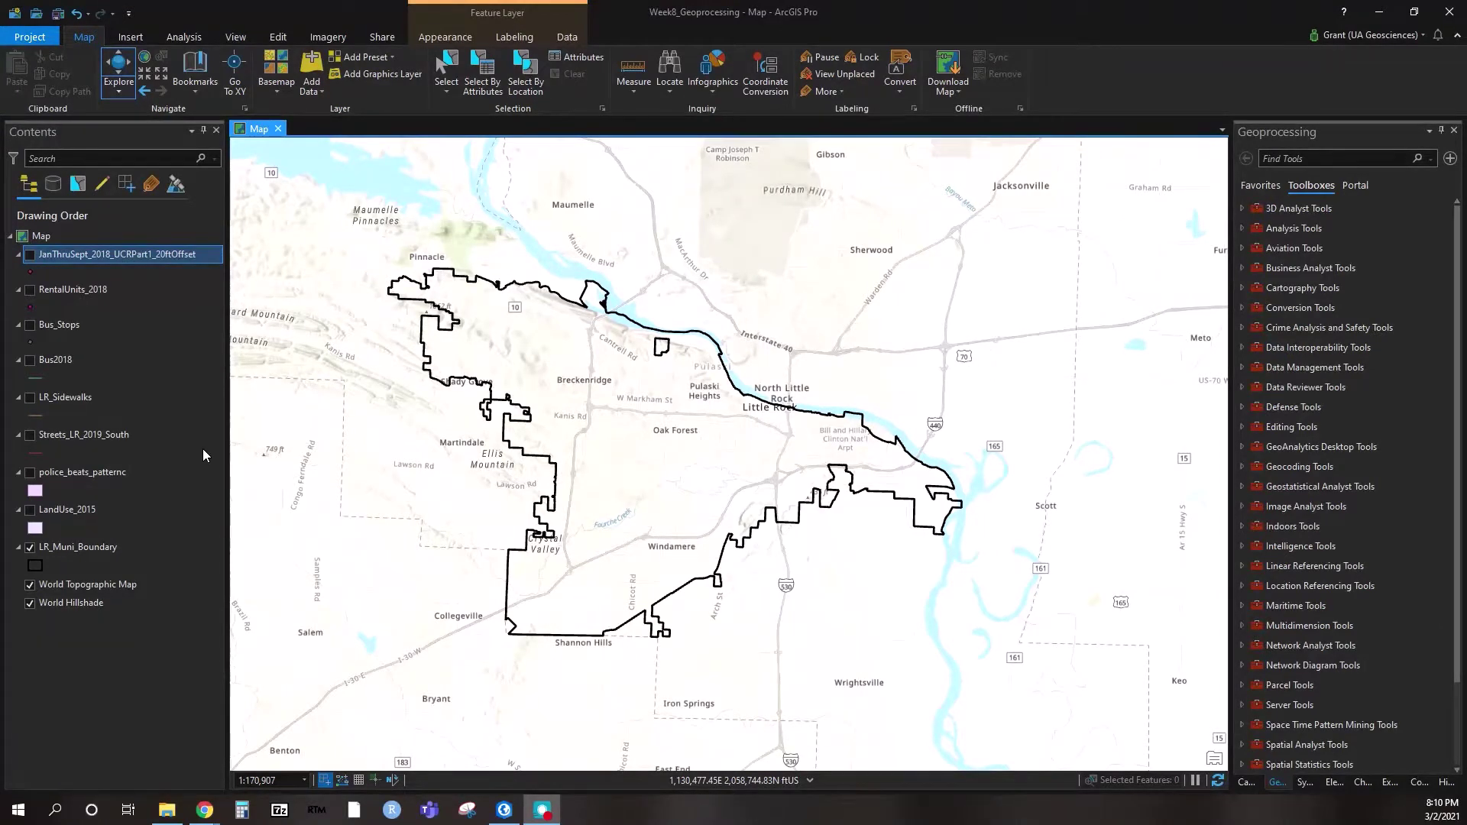
pyautogui.scroll(2, 469, 569)
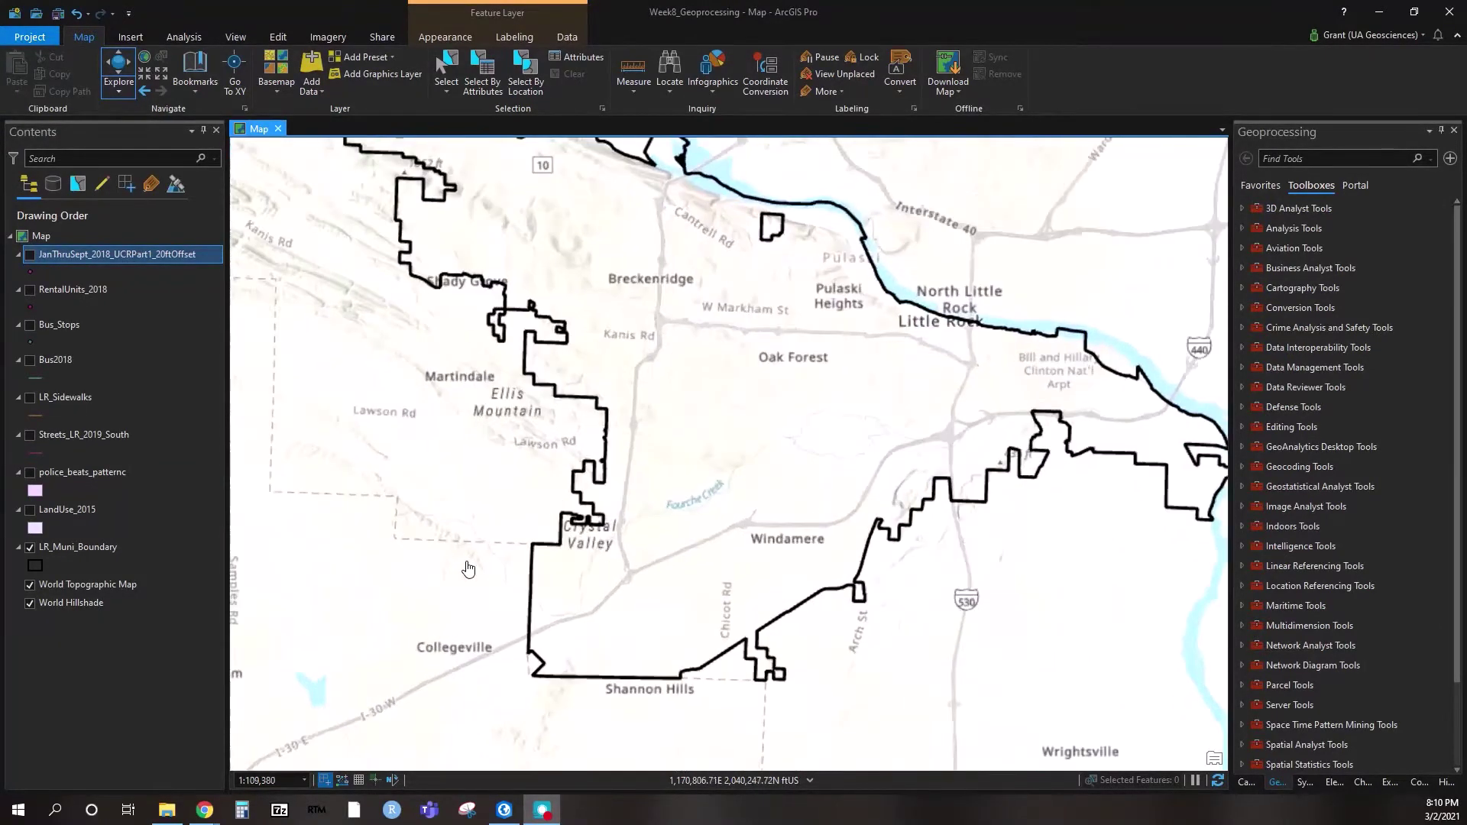
pyautogui.moveTo(413, 591); pyautogui.dragTo(374, 635)
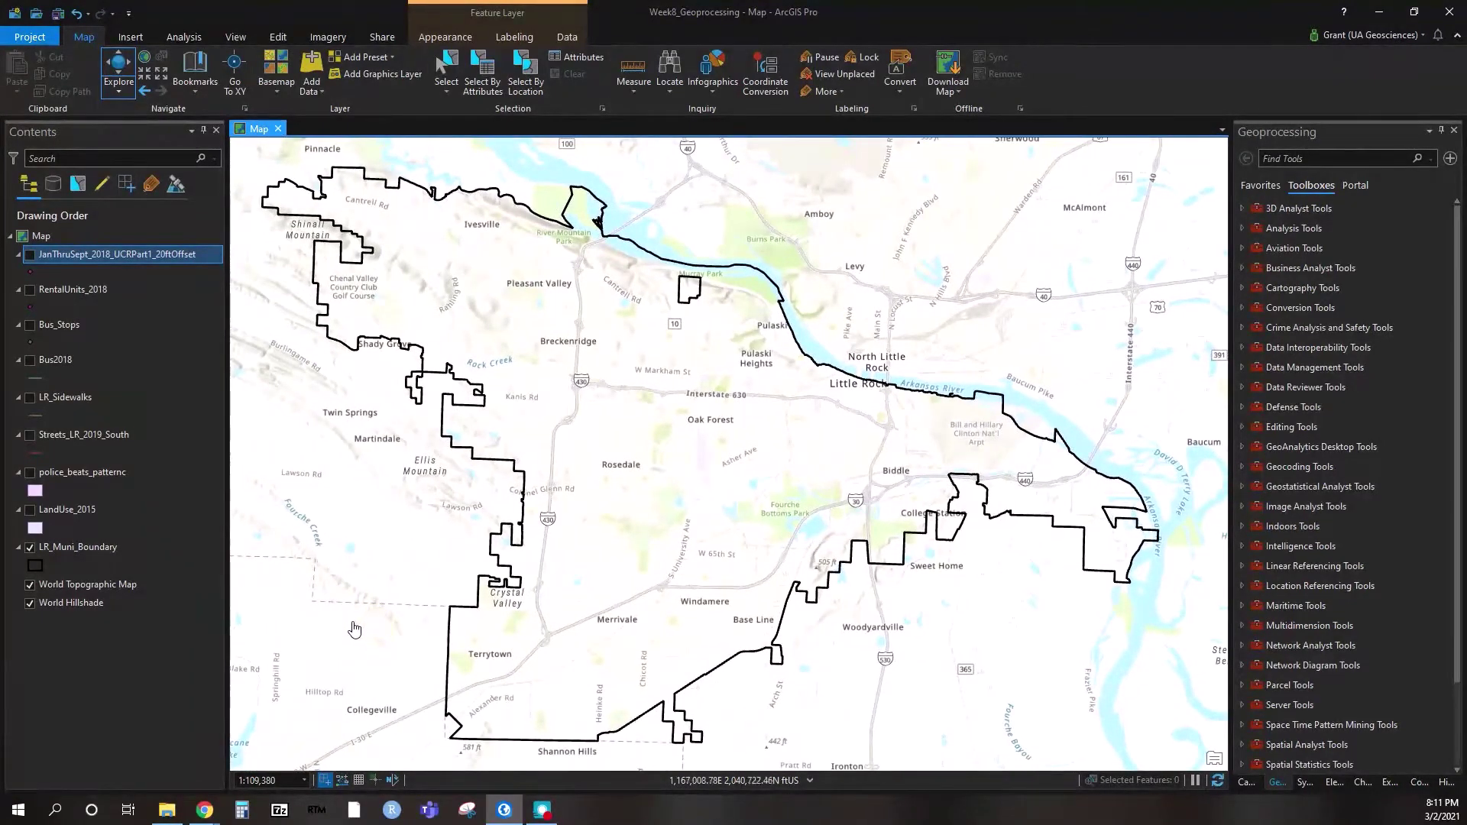
pyautogui.click(30, 326)
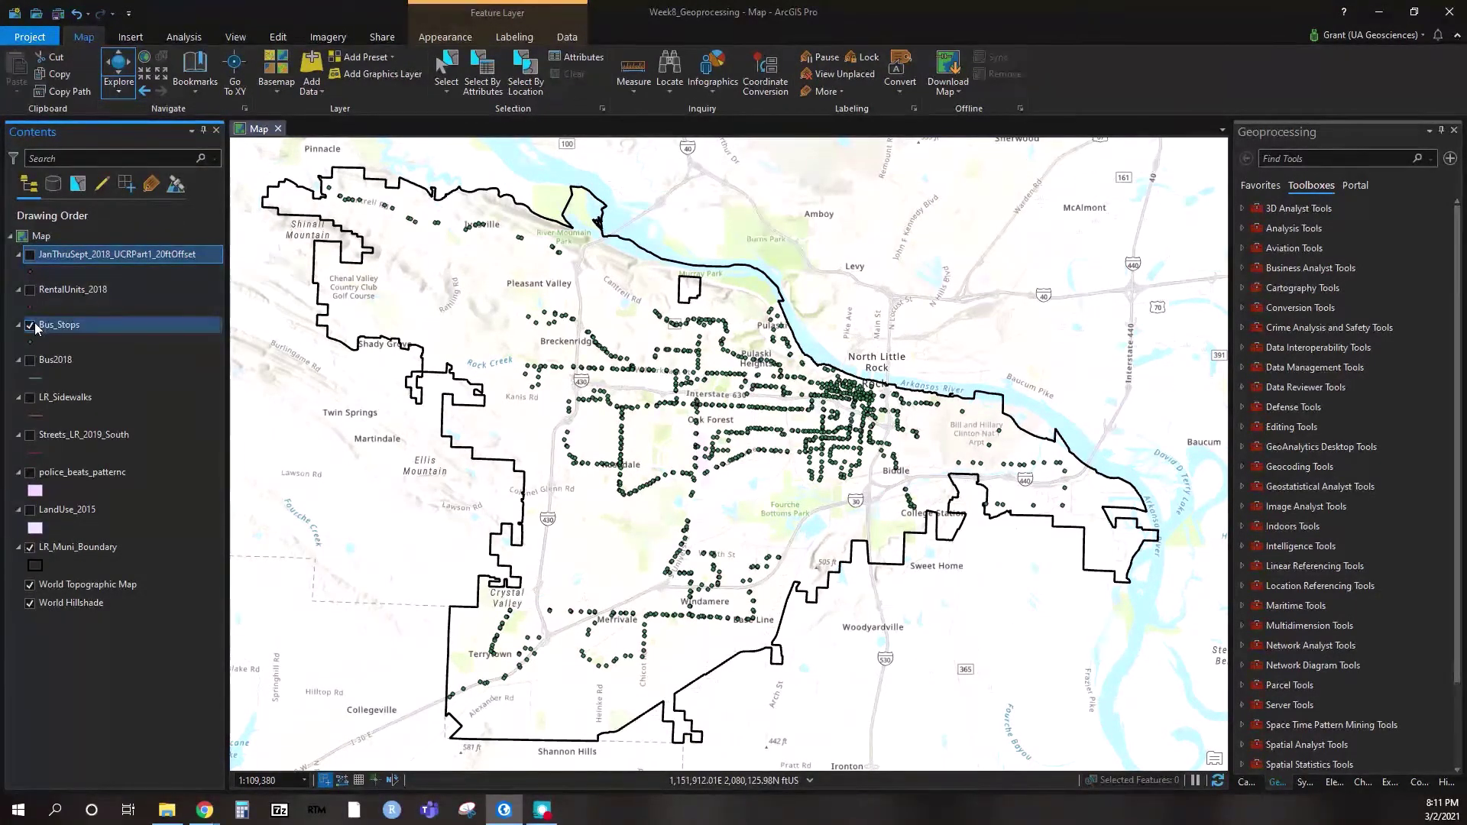
pyautogui.click(30, 325)
pyautogui.click(29, 255)
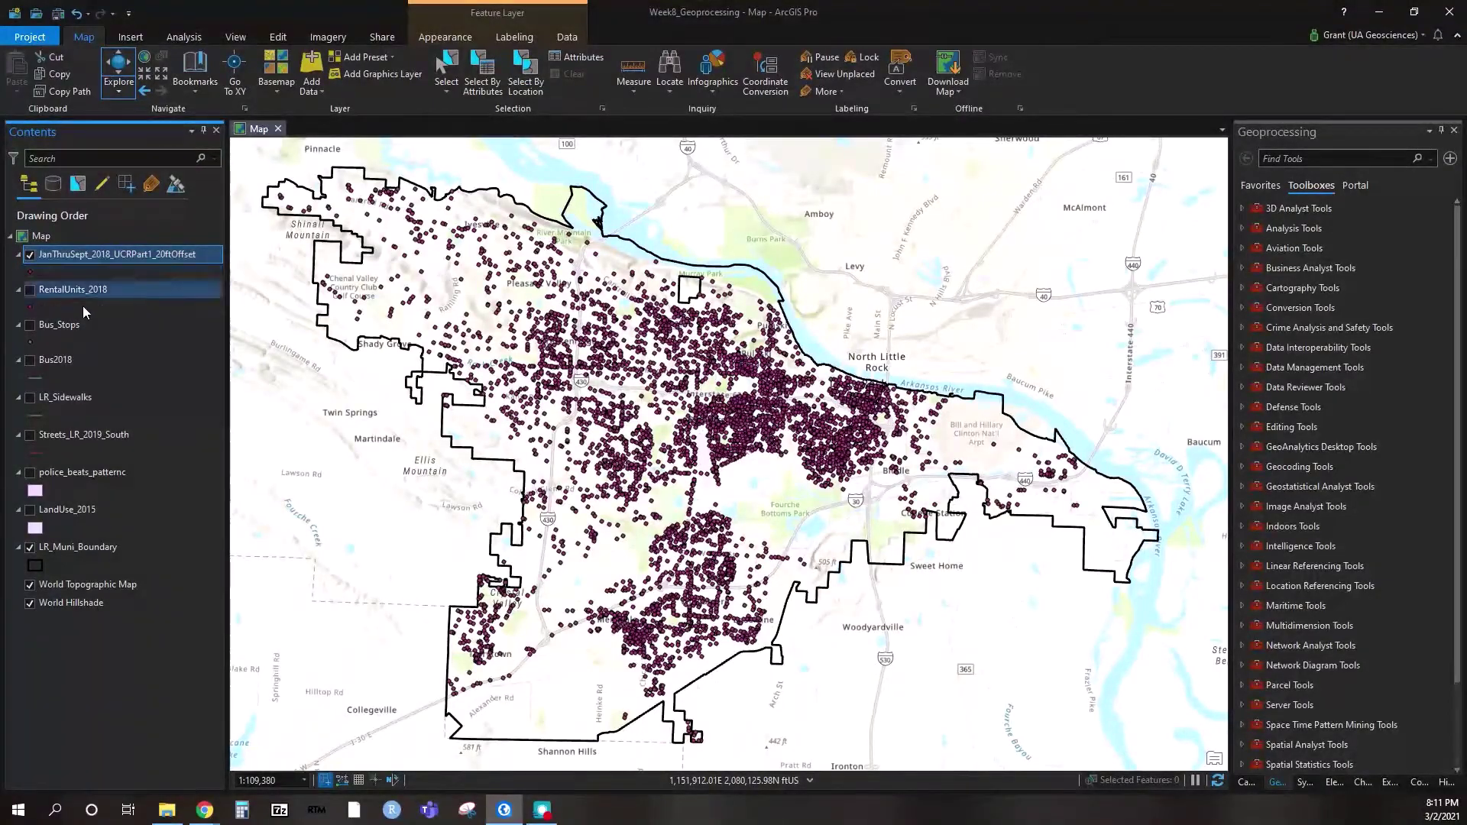
# Turn on the Streets_LR_2019_South layer beneath the UCR points in the area around Walmart and Aldersgate Lake
pyautogui.scroll(4, 557, 454)
pyautogui.scroll(5, 556, 454)
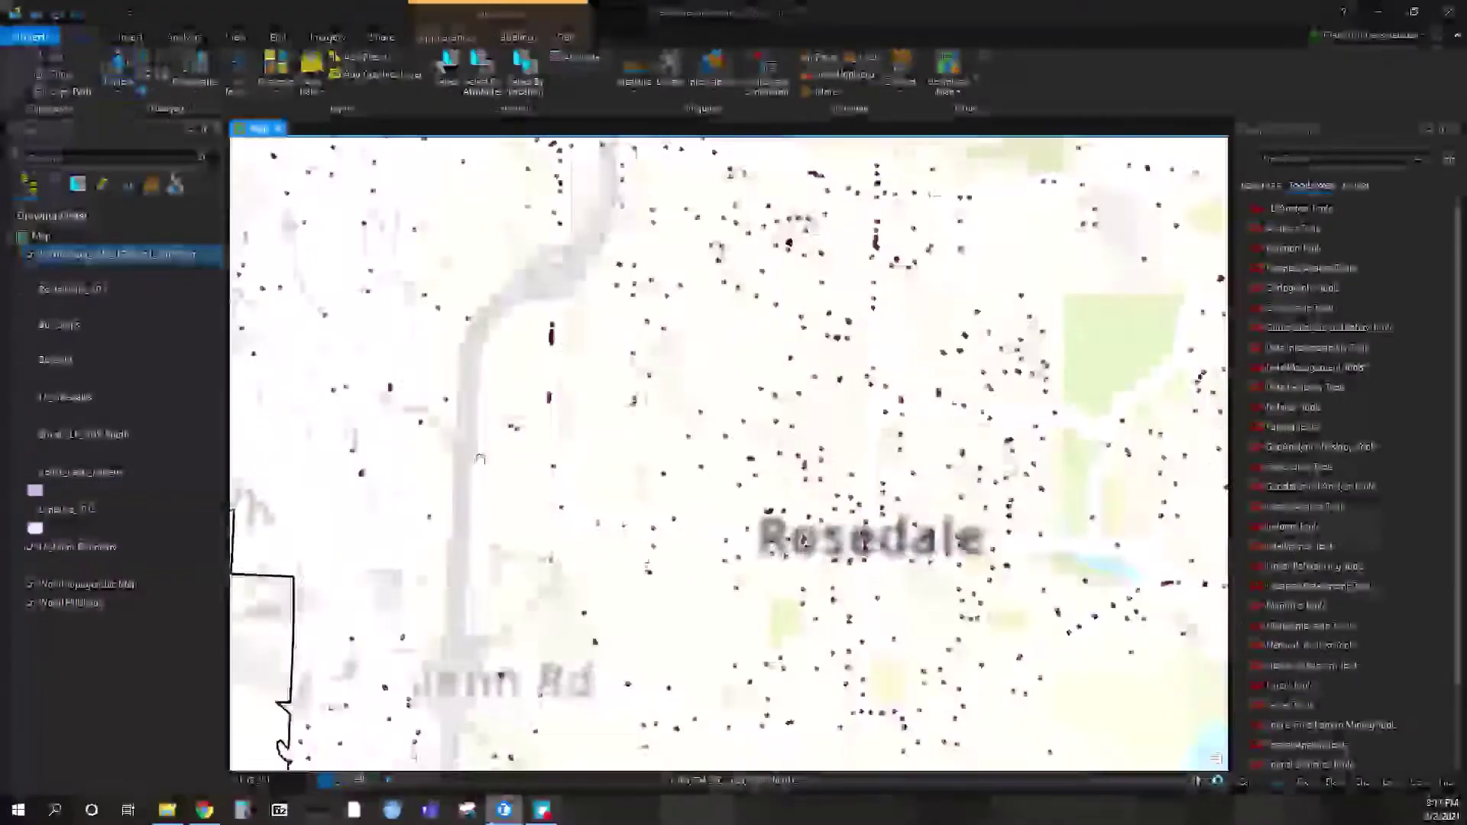
pyautogui.scroll(4, 528, 457)
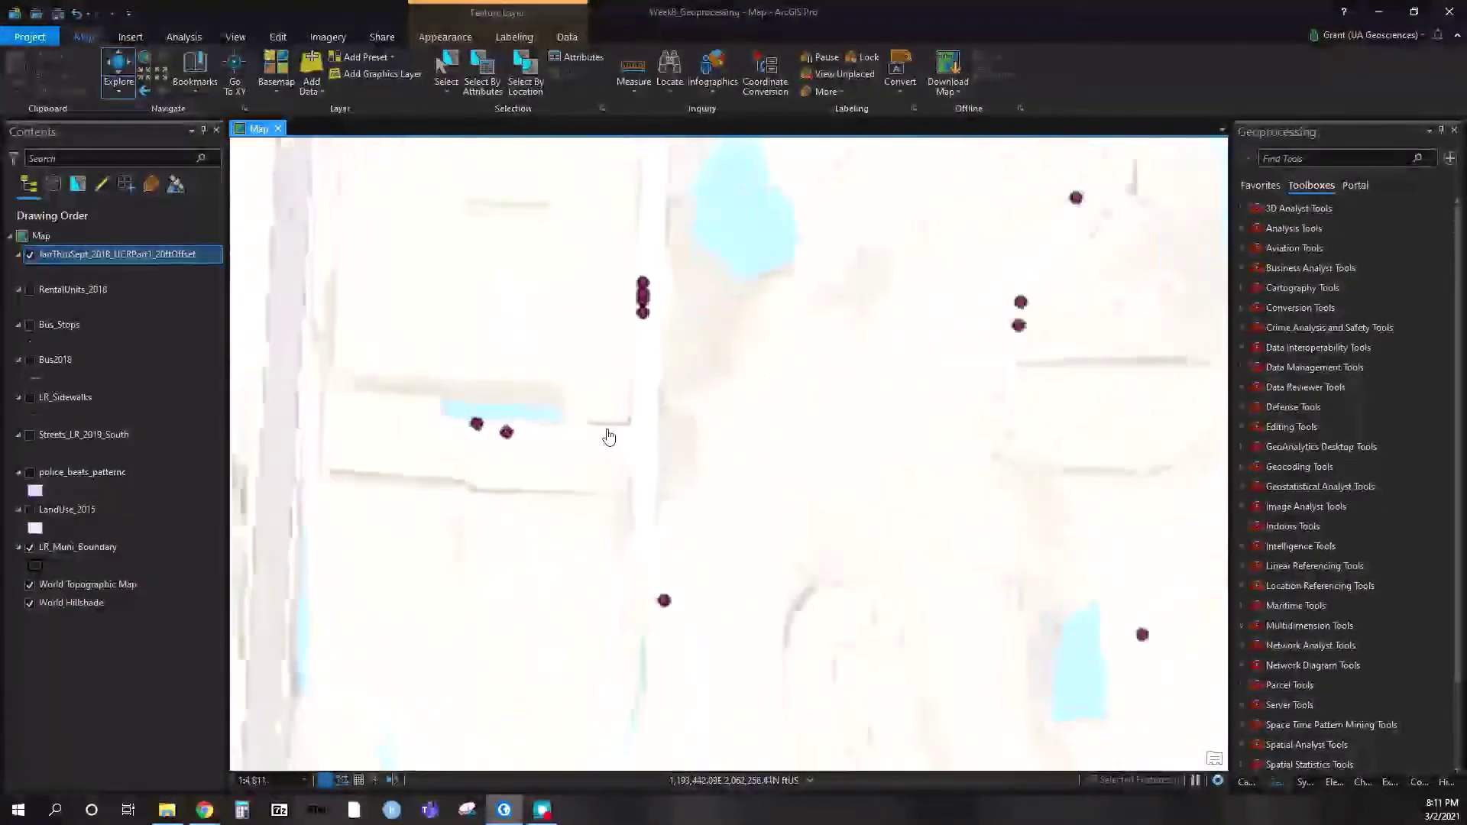
pyautogui.moveTo(724, 366); pyautogui.dragTo(711, 390)
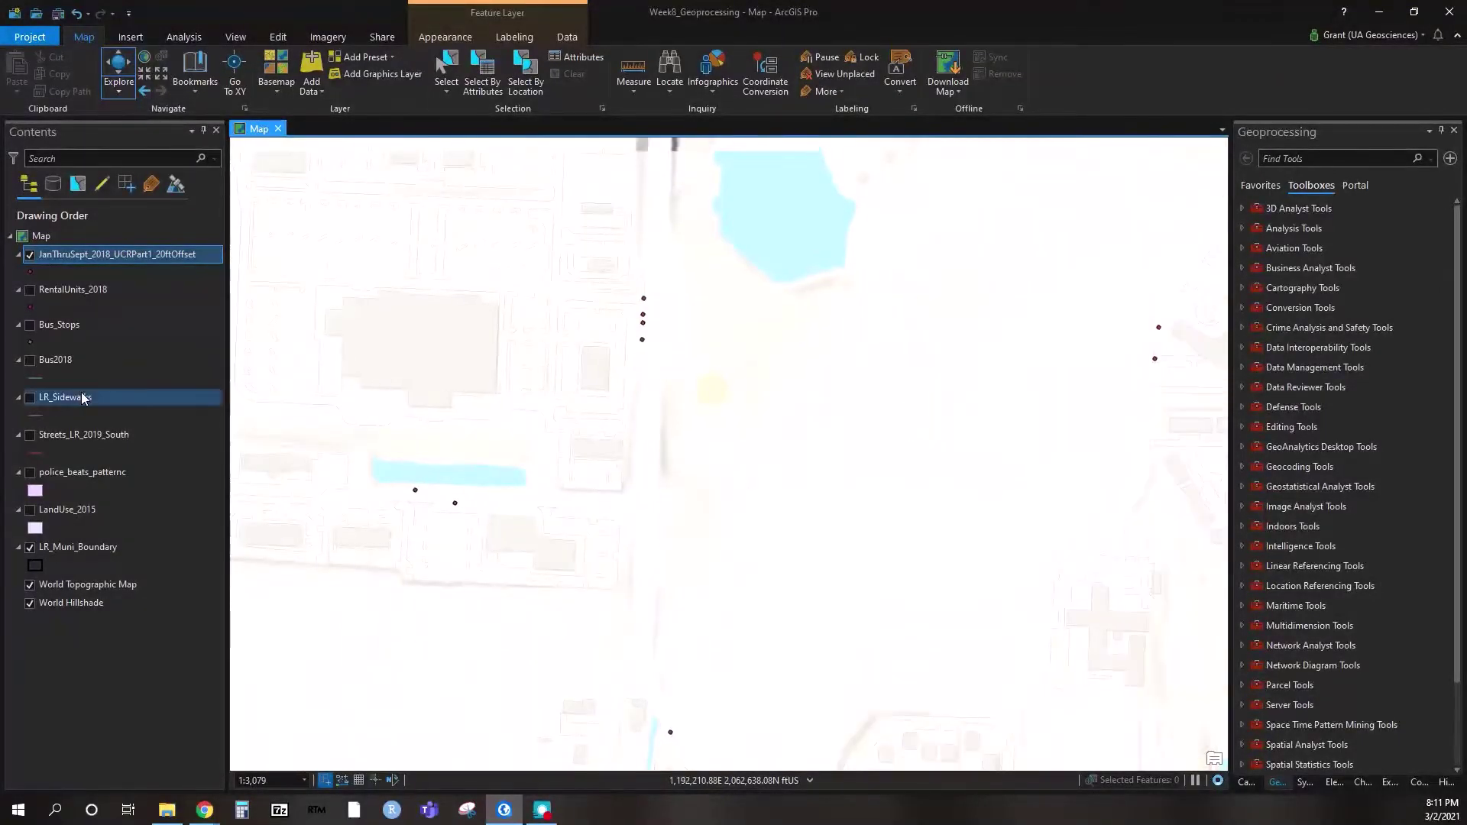
pyautogui.click(30, 435)
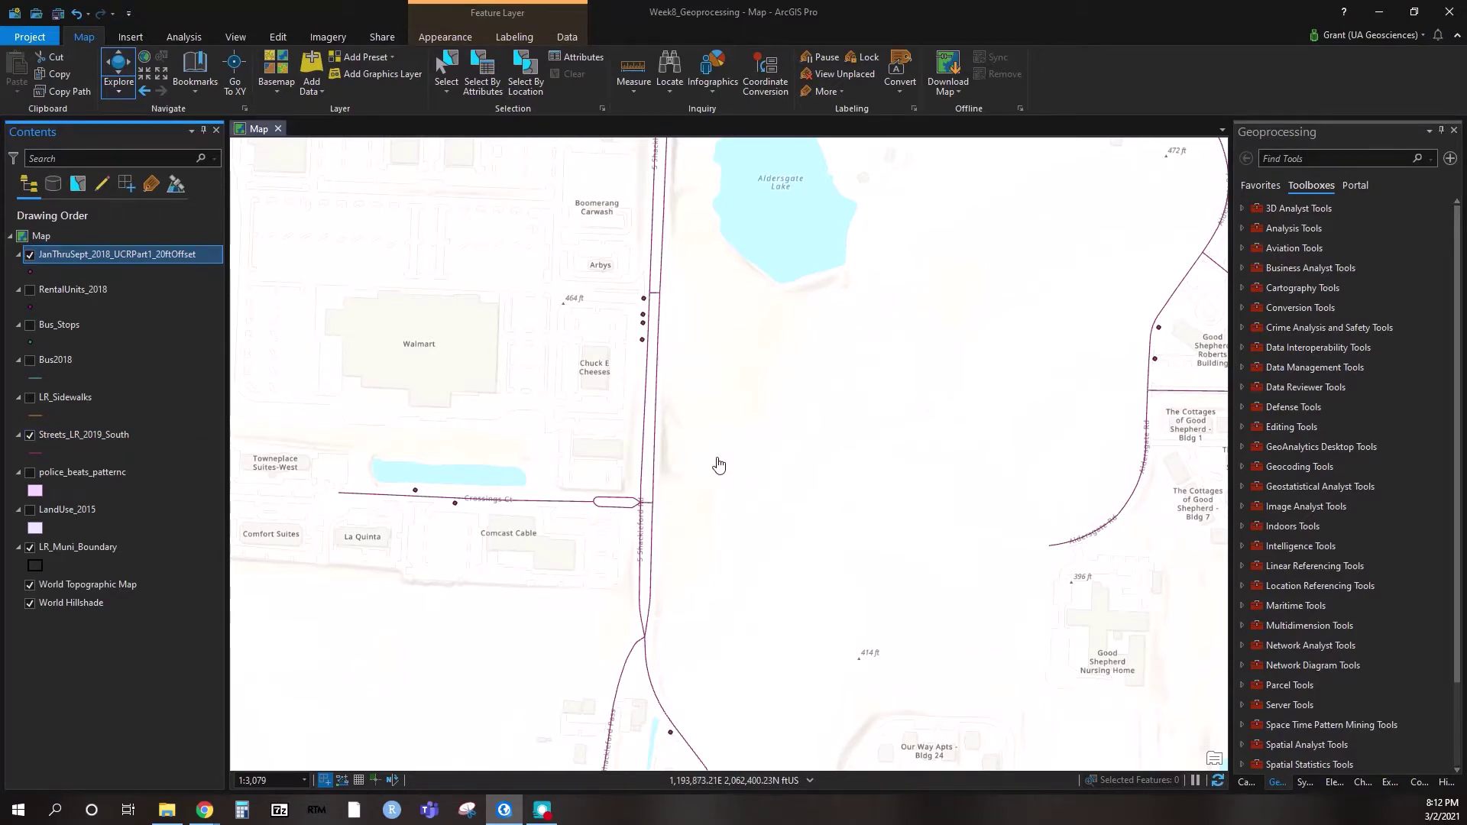
# Examine how the UCR points sit relative to the street lines, from close range up to the citywide scale
pyautogui.scroll(-2, 718, 465)
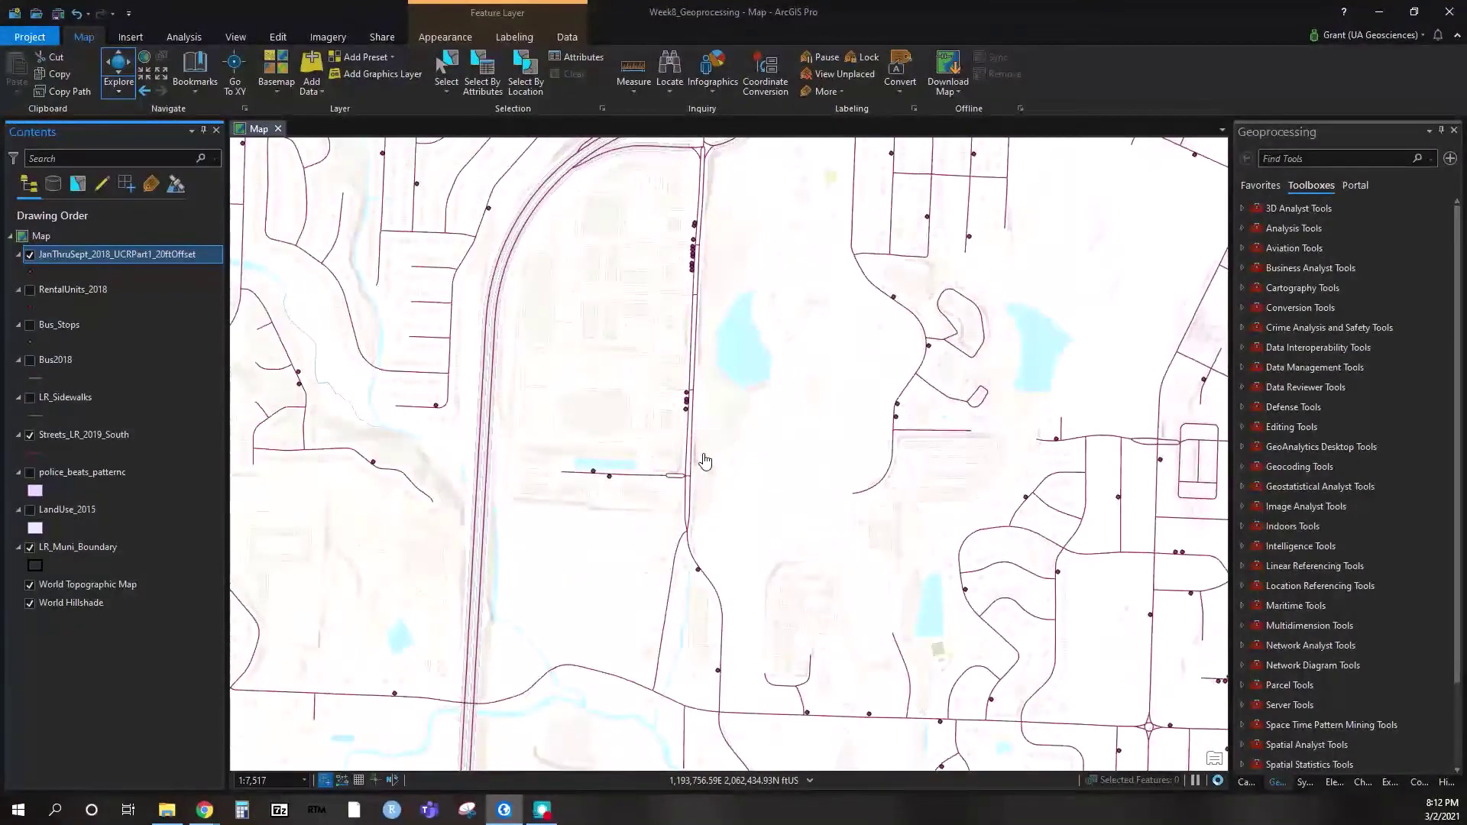
pyautogui.scroll(2, 704, 461)
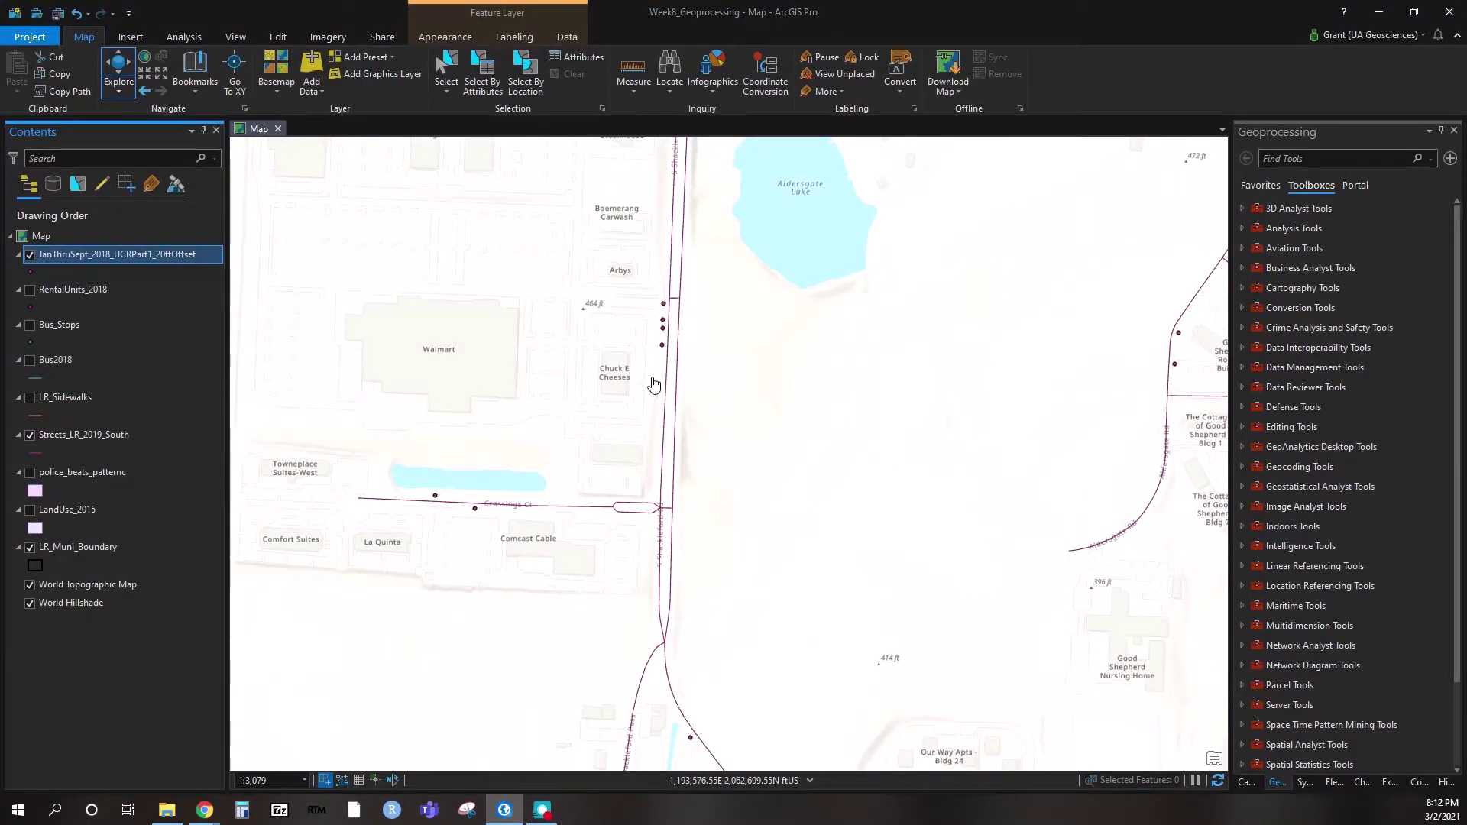
pyautogui.scroll(-2, 732, 412)
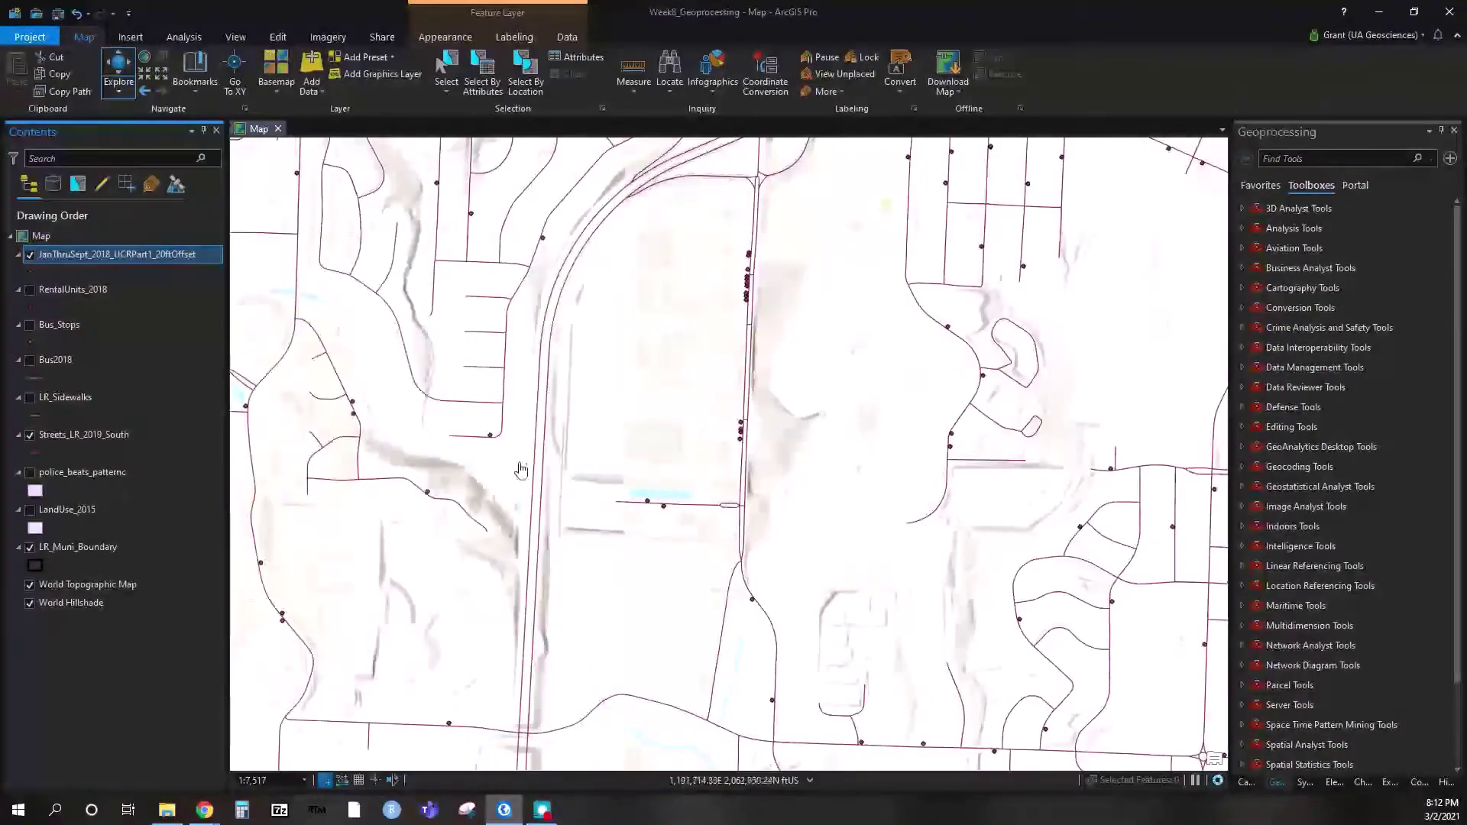
pyautogui.scroll(-2, 675, 587)
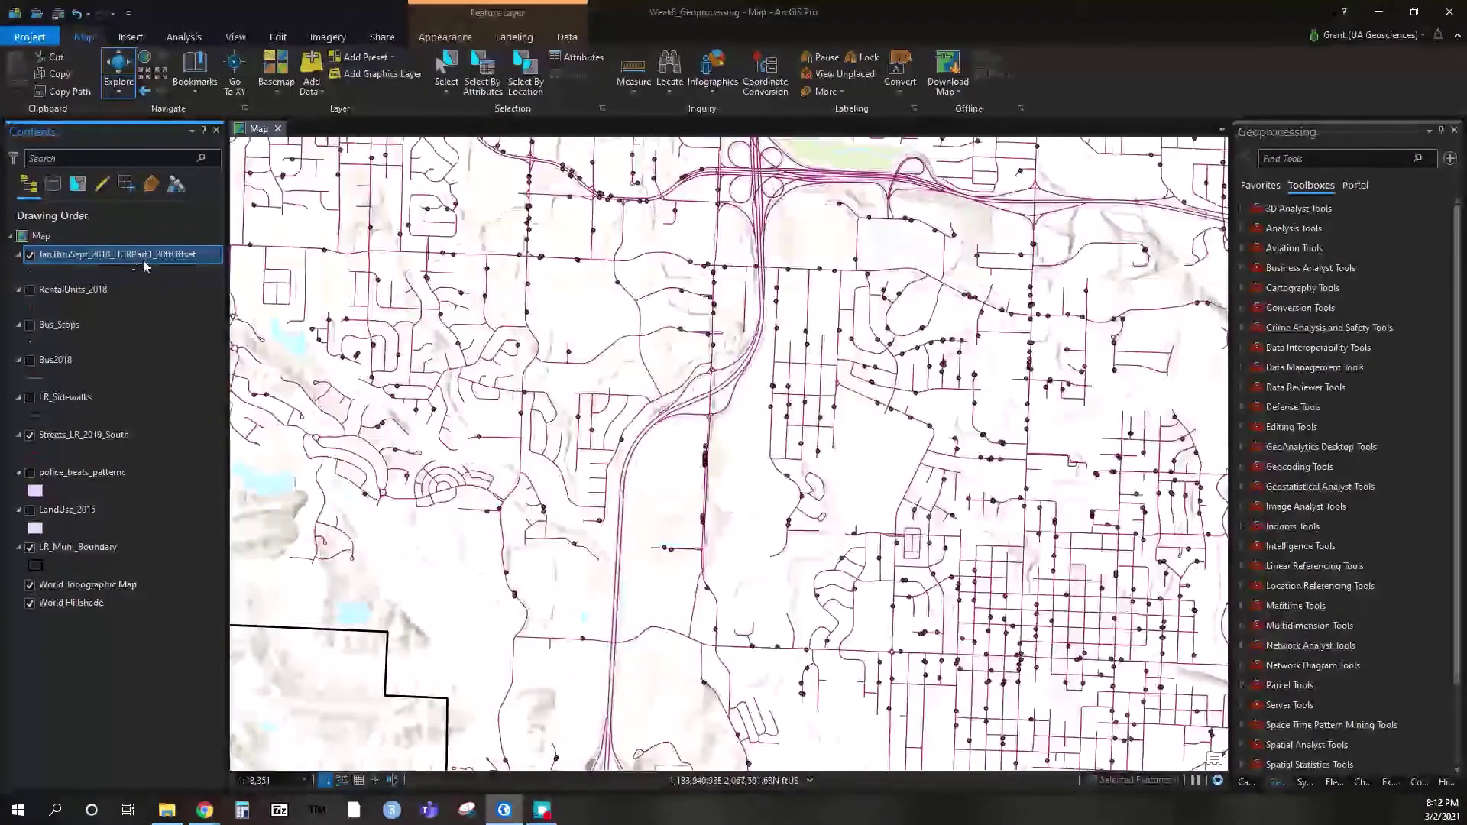
pyautogui.scroll(-2, 732, 537)
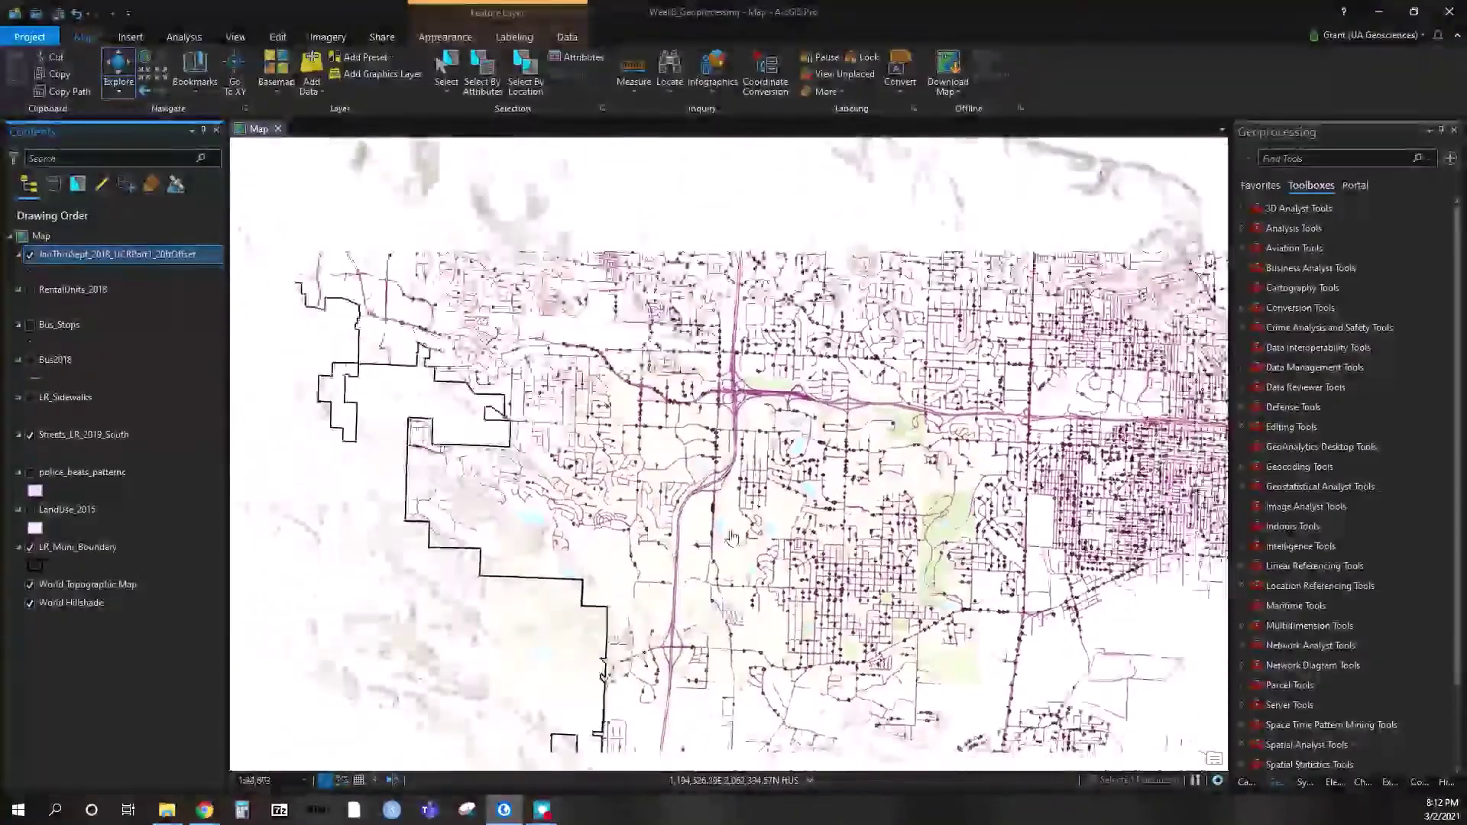
pyautogui.scroll(-2, 732, 537)
pyautogui.scroll(5, 456, 368)
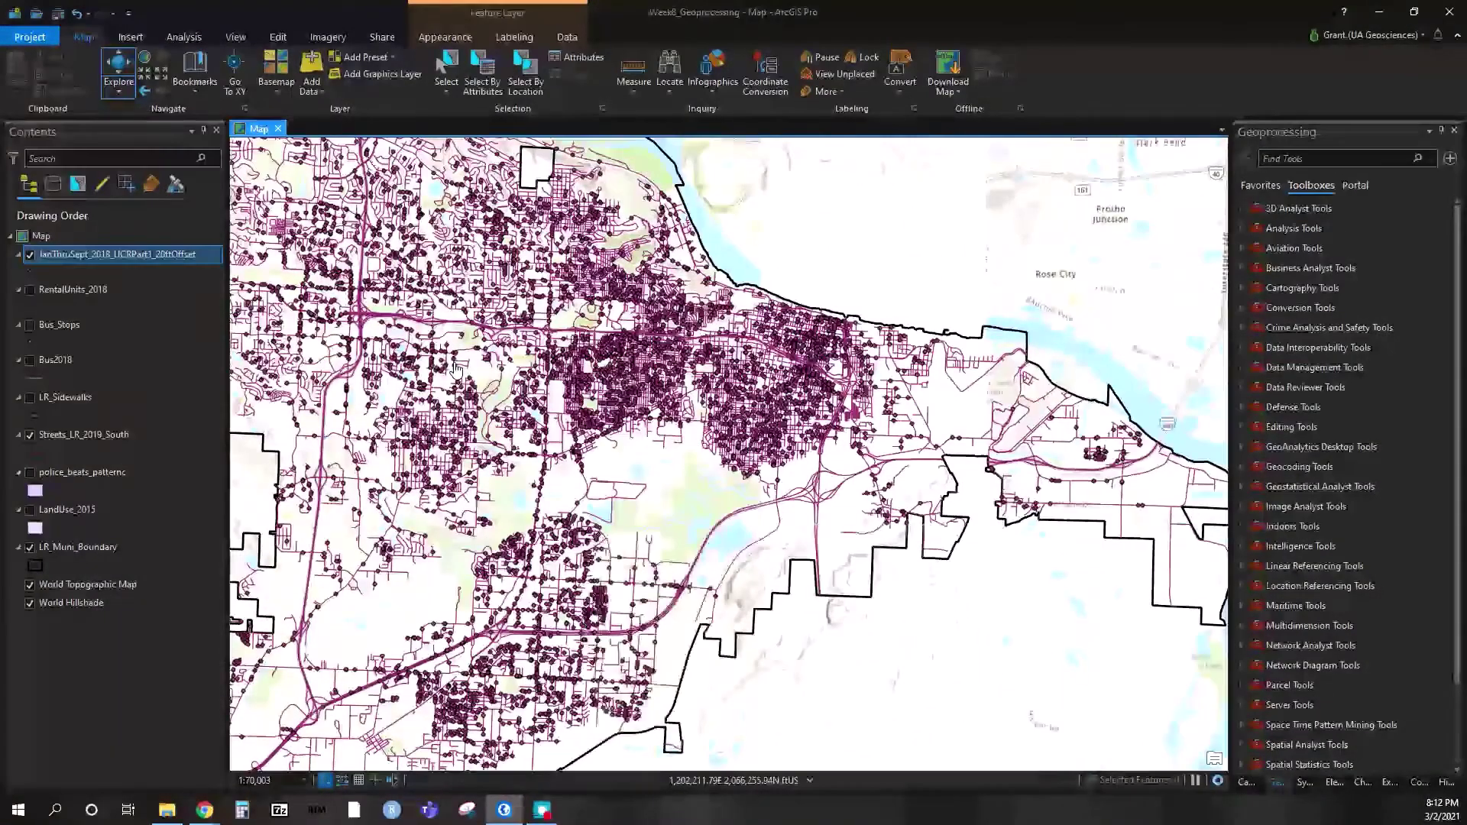
# Open the attribute table of the JanThruSept_2018_UCRPart1_20ftOffset layer
pyautogui.click(136, 258)
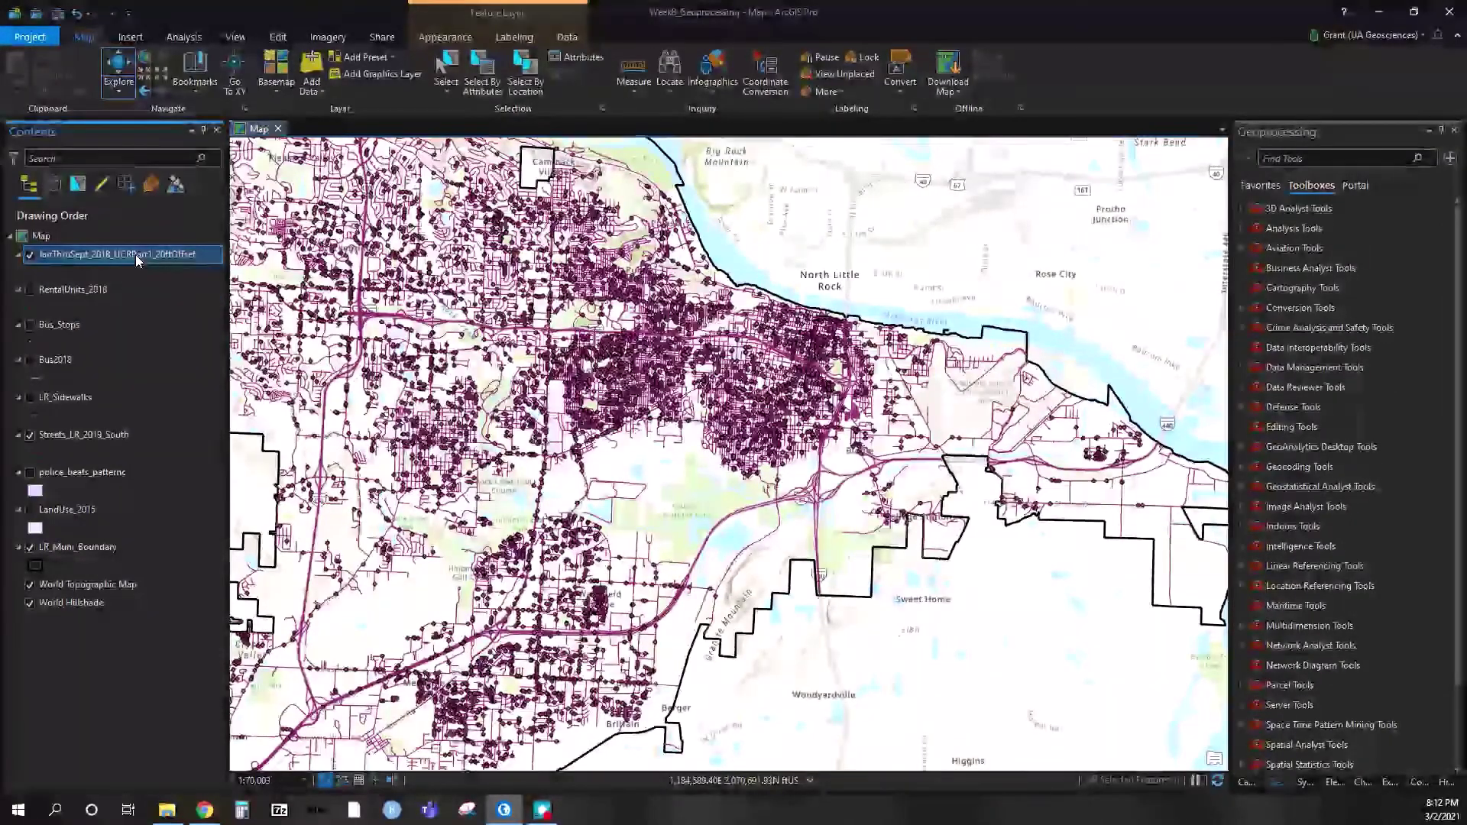
pyautogui.rightClick(136, 255)
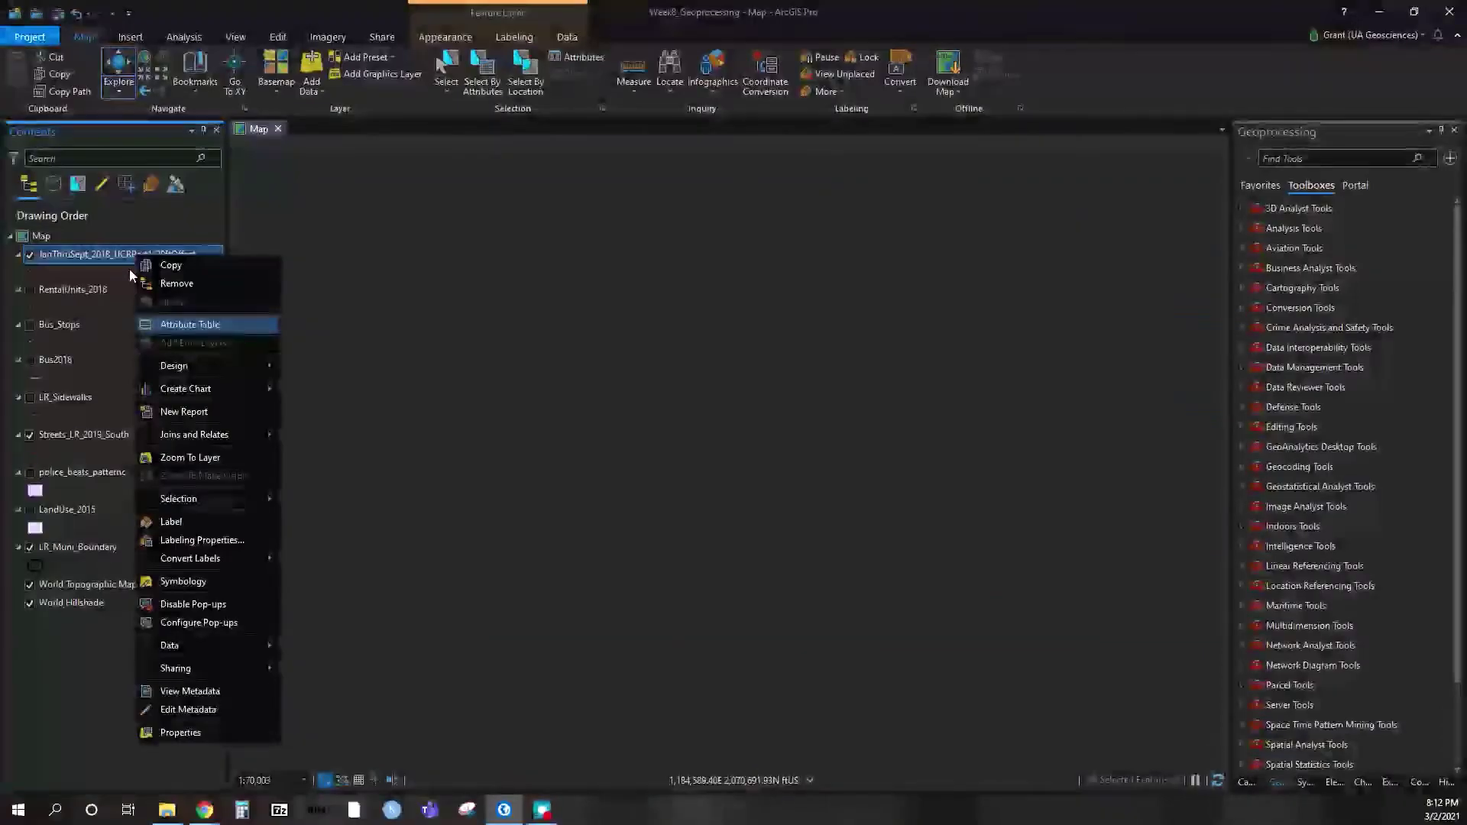
pyautogui.press('Return')
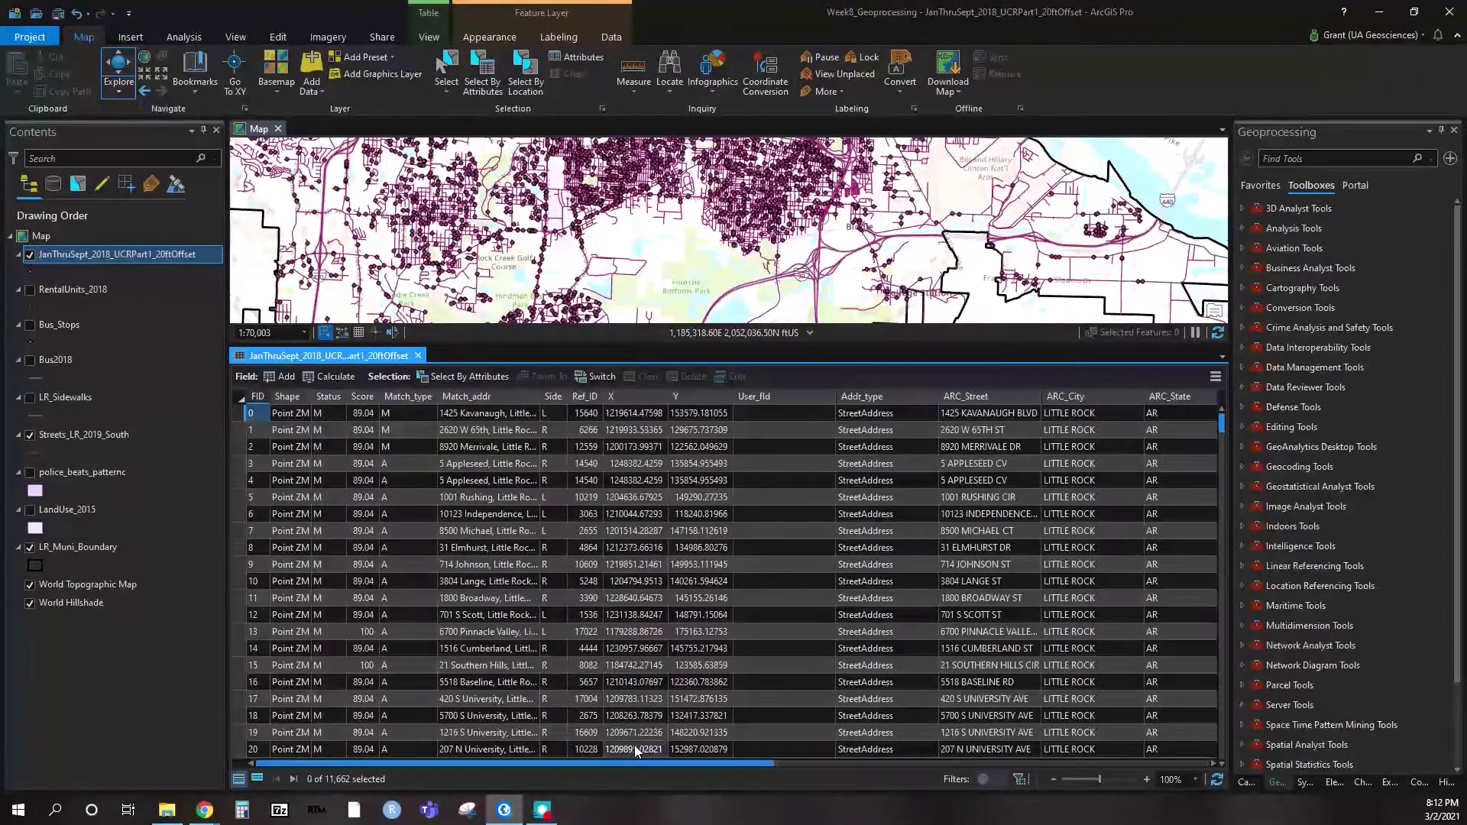
# Select the JanThruSept_2018_UCRPart1_20ftOffset records where OFFENSE_DE is equal to ROBBERY, as a new attribute selection
pyautogui.hscroll(3, 666, 764)
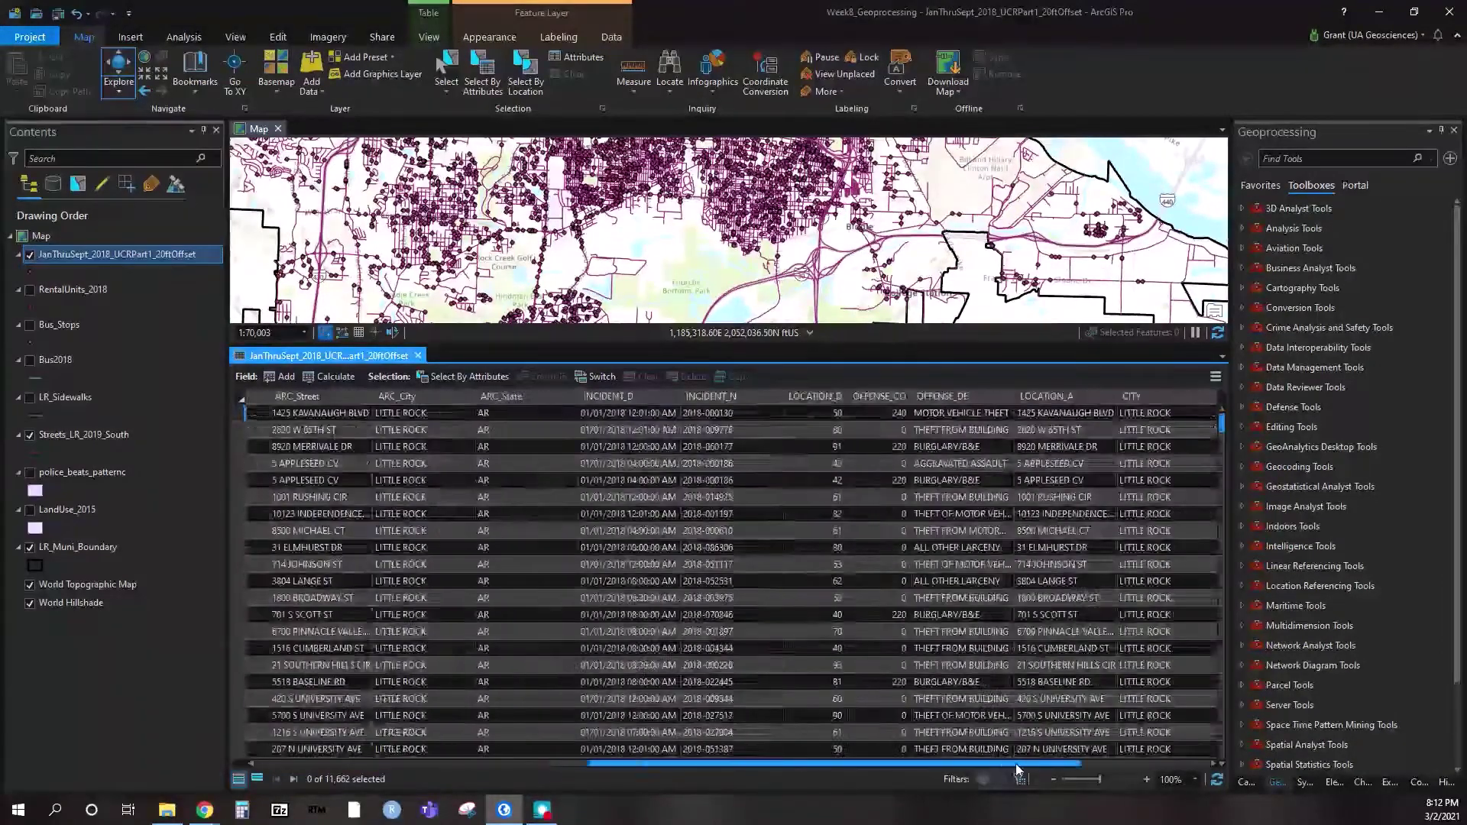
pyautogui.moveTo(1016, 764); pyautogui.dragTo(1079, 763)
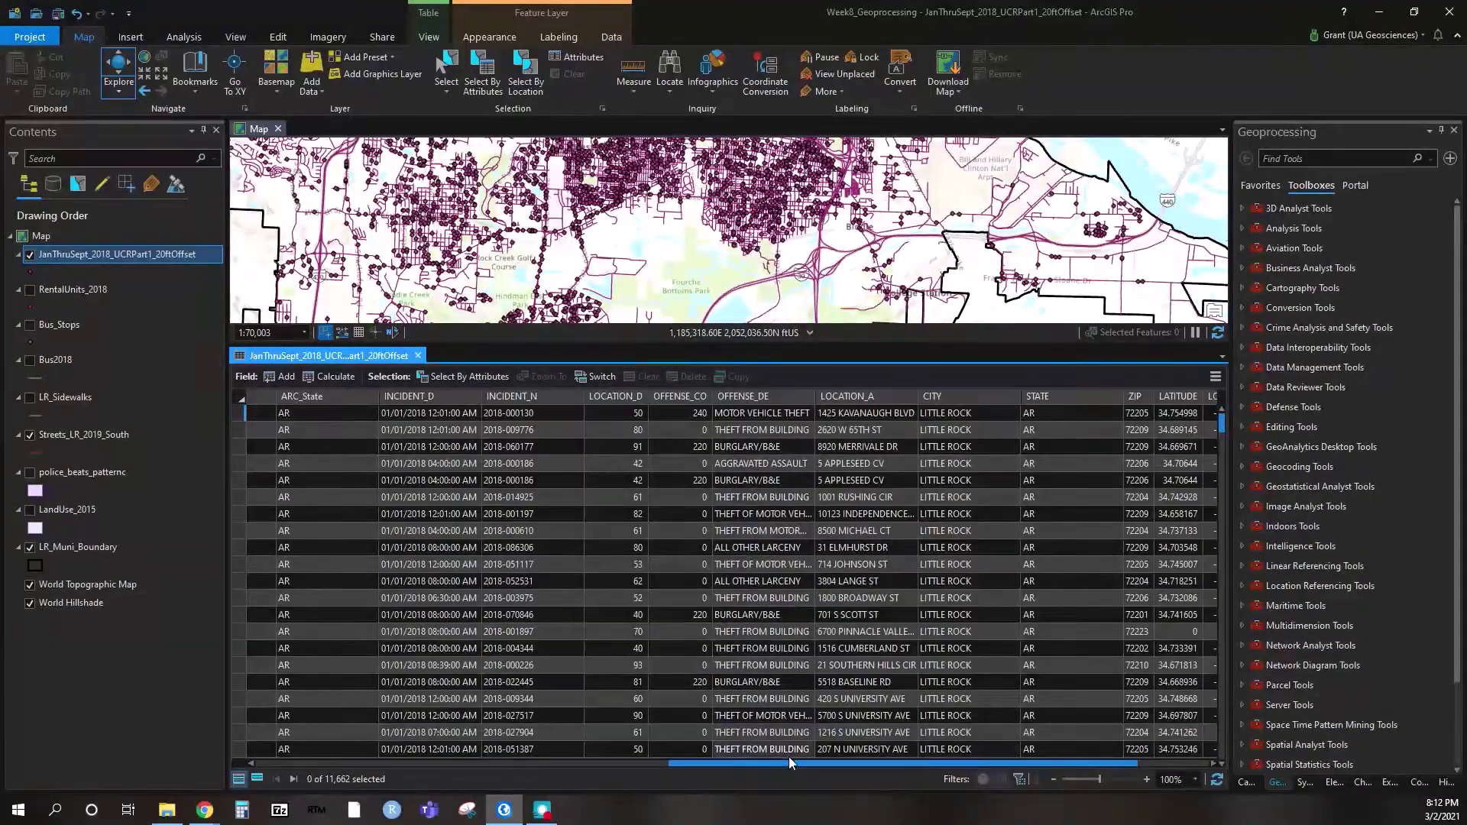
pyautogui.moveTo(795, 764); pyautogui.dragTo(897, 764)
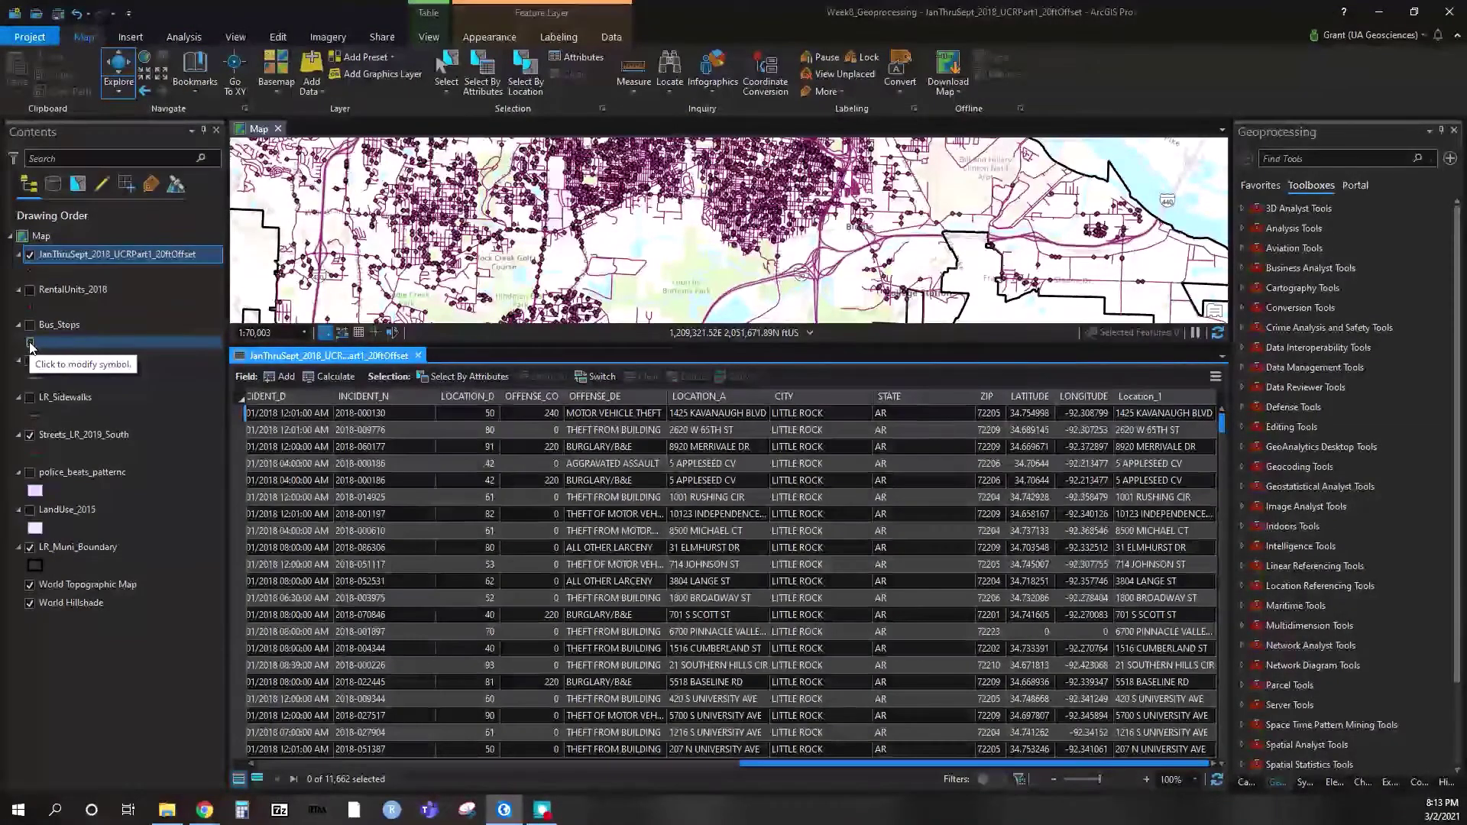
pyautogui.click(484, 83)
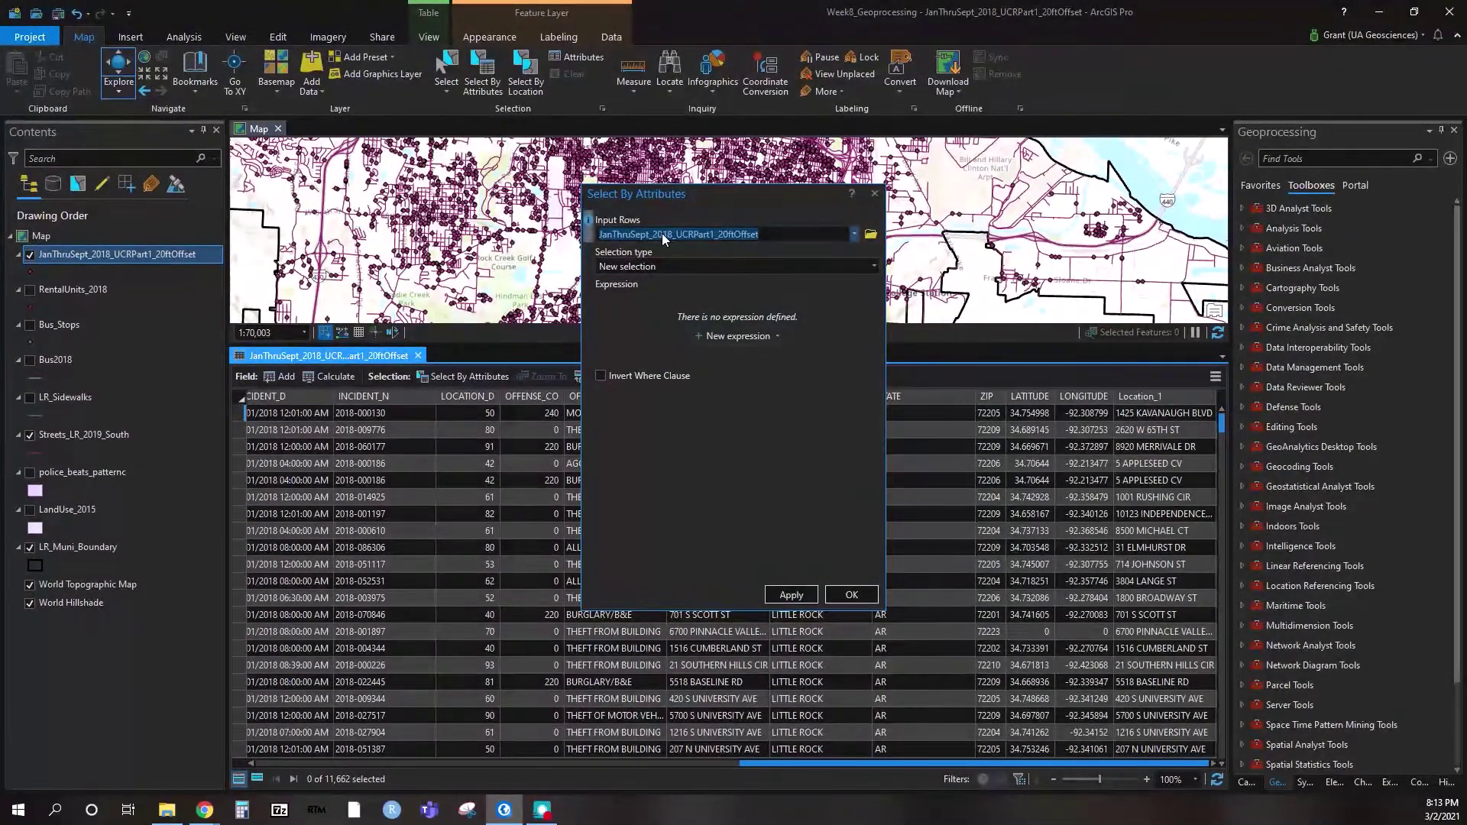
pyautogui.click(728, 337)
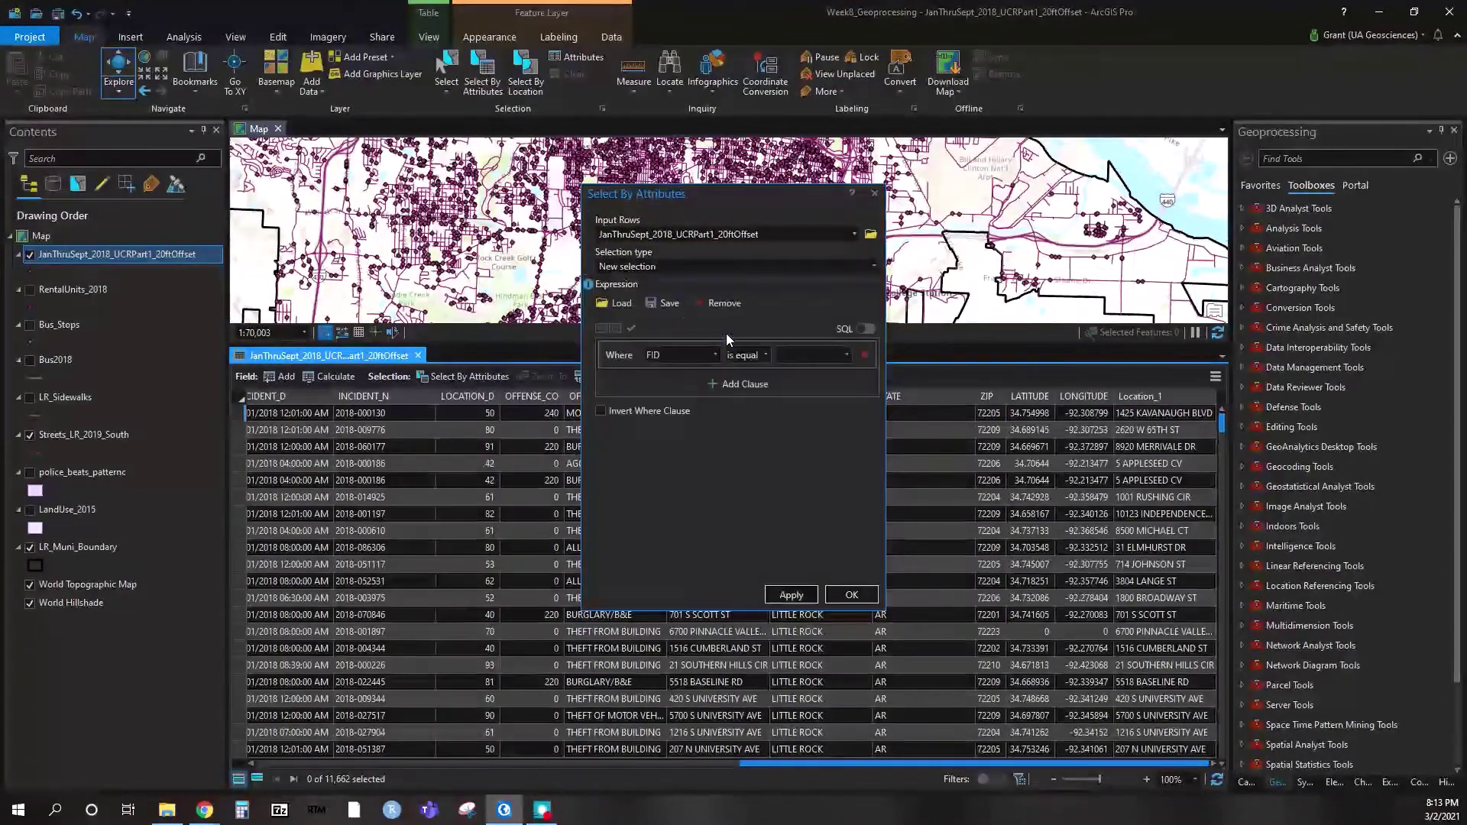
pyautogui.click(690, 356)
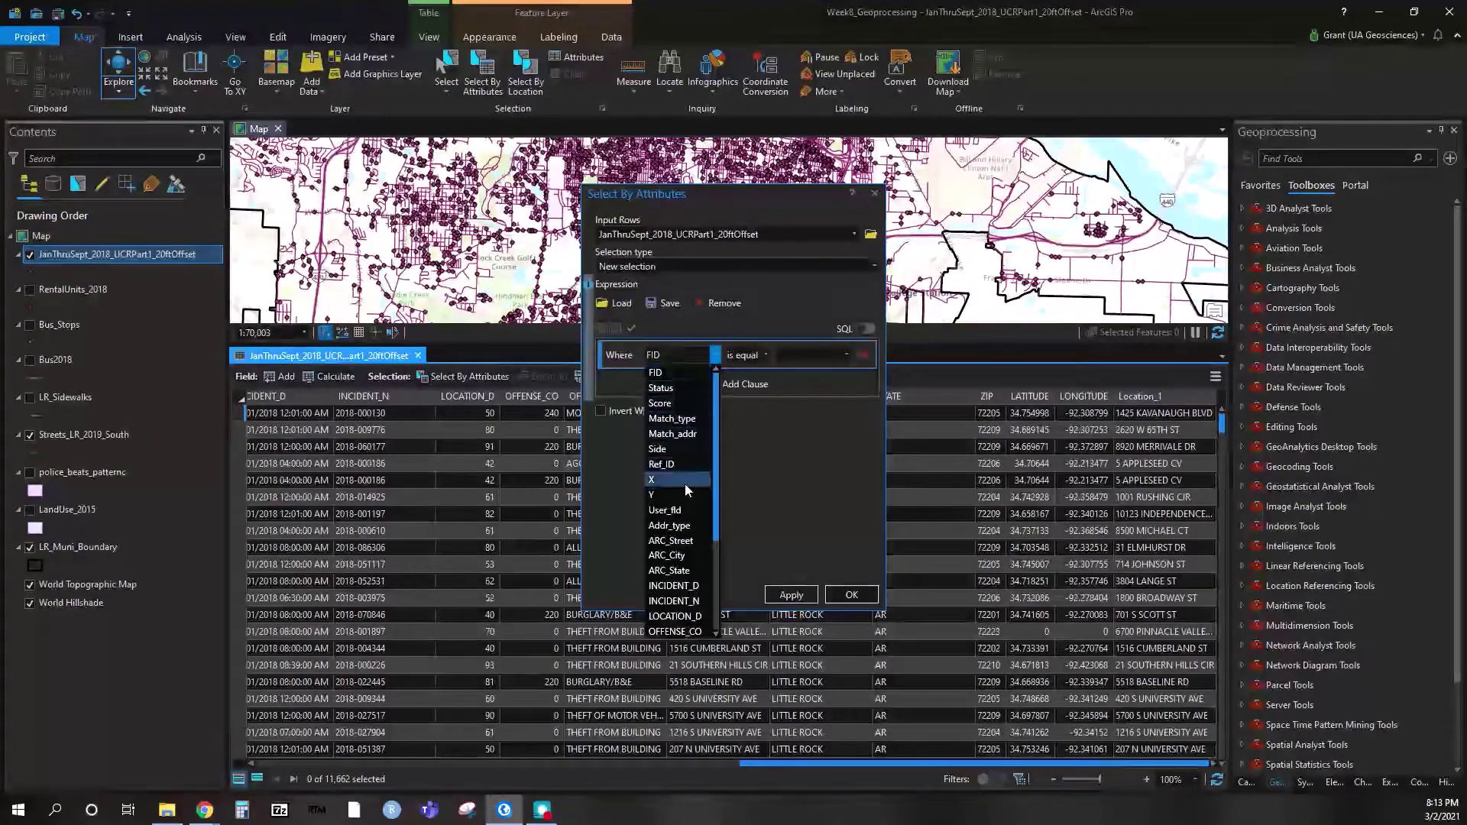
pyautogui.scroll(-2, 685, 489)
pyautogui.click(676, 554)
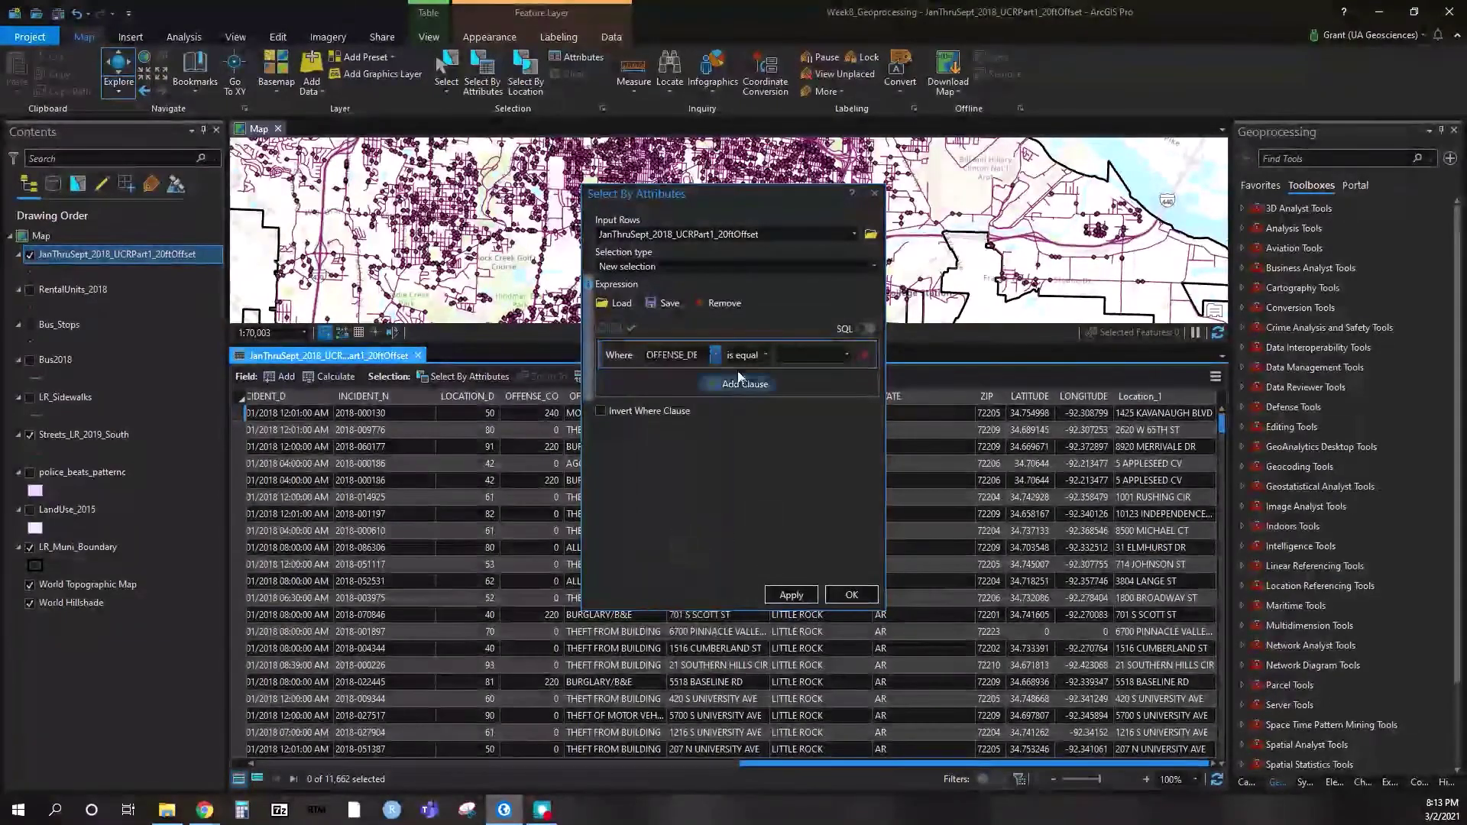
pyautogui.click(766, 355)
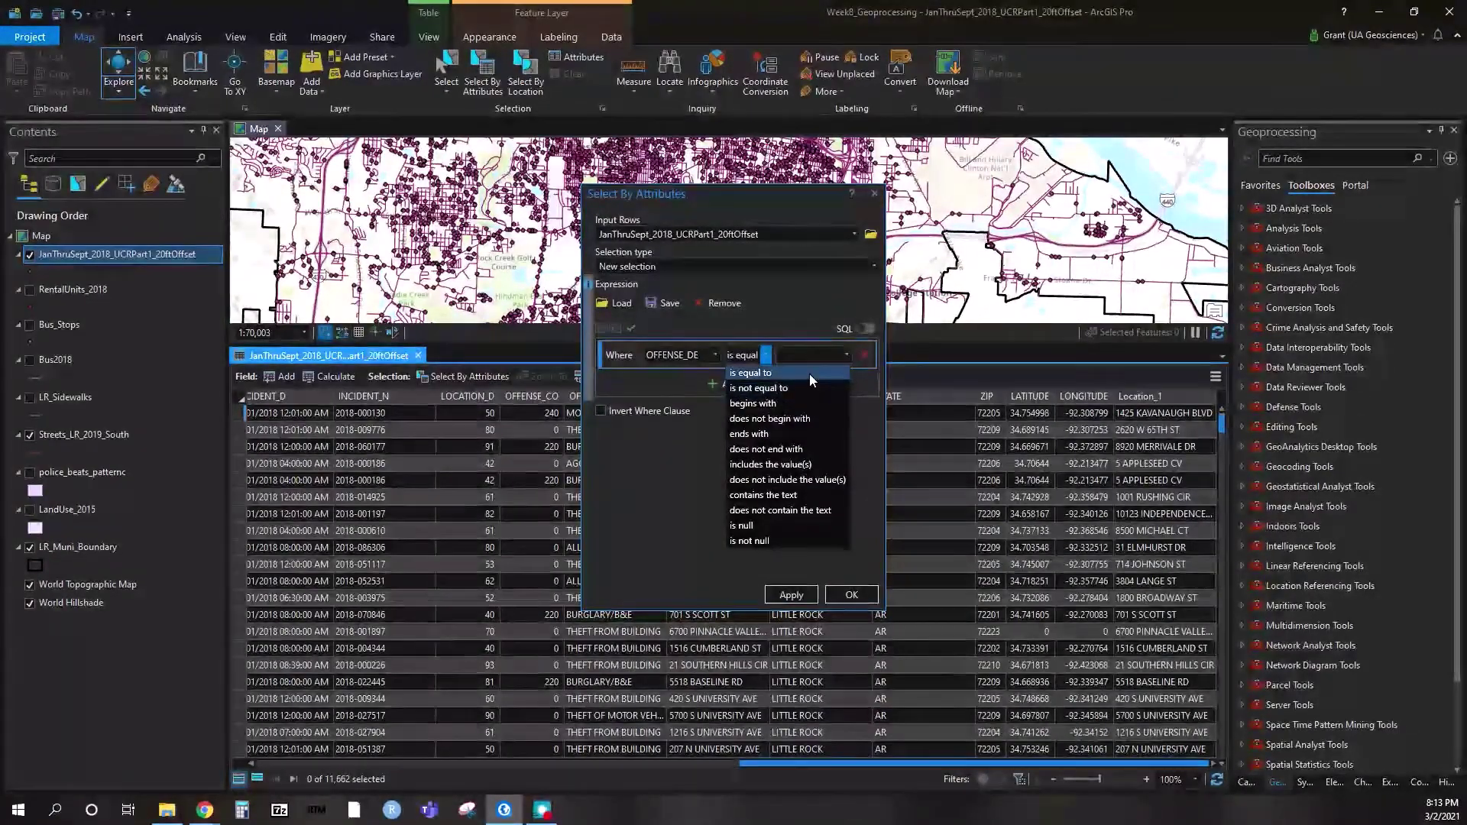
pyautogui.click(809, 374)
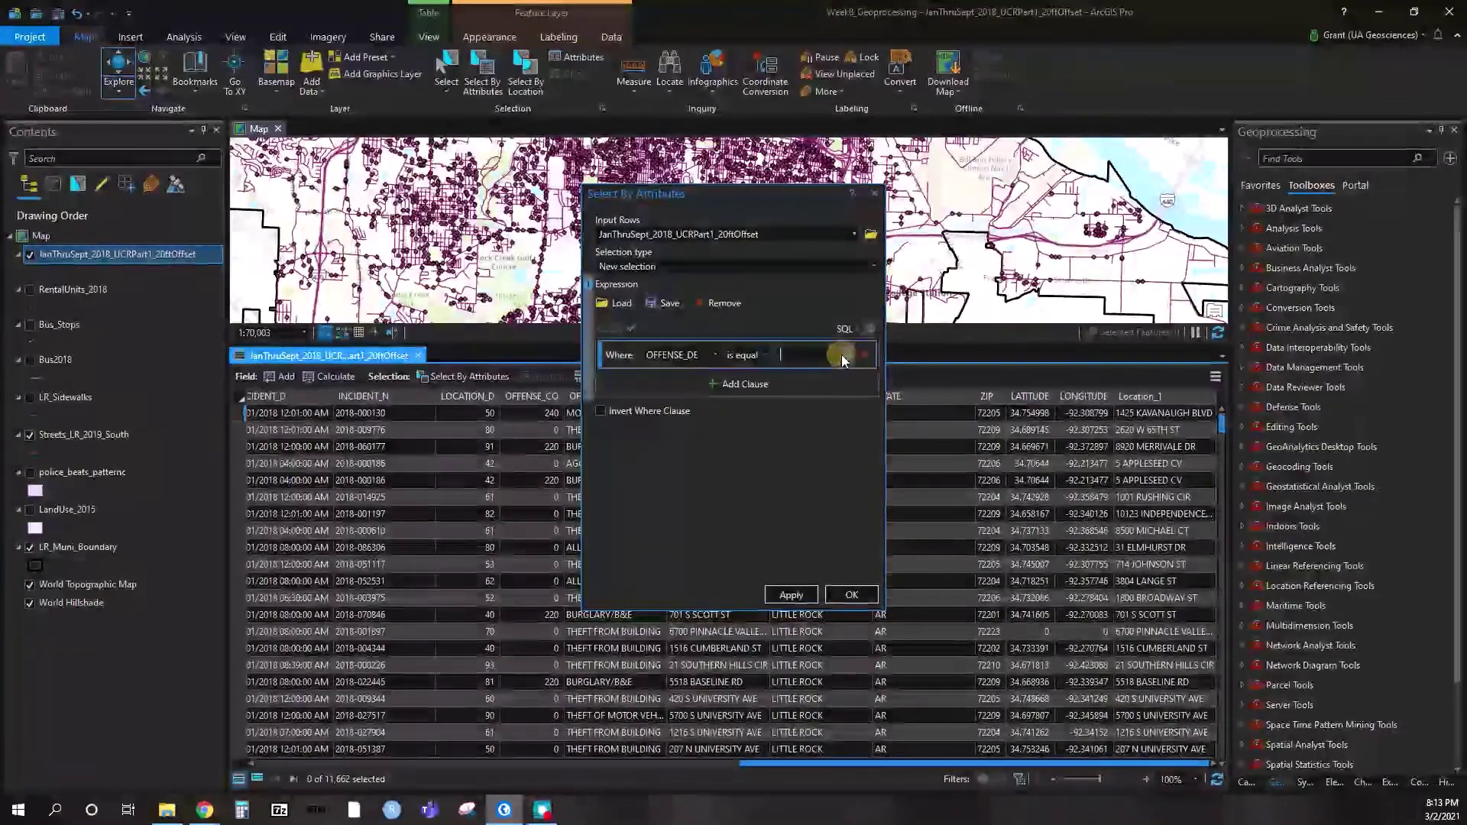
pyautogui.click(847, 355)
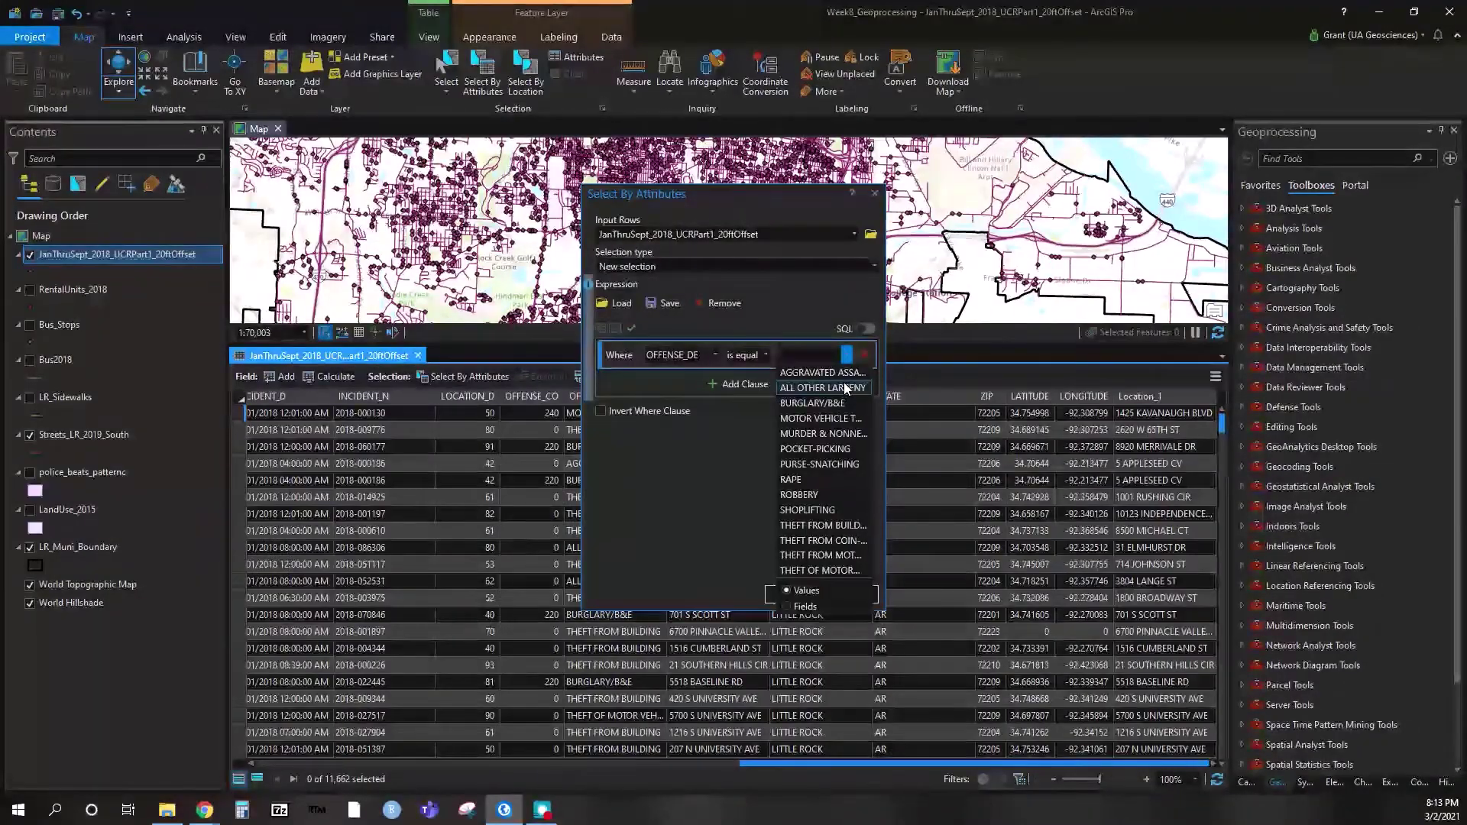
pyautogui.click(837, 493)
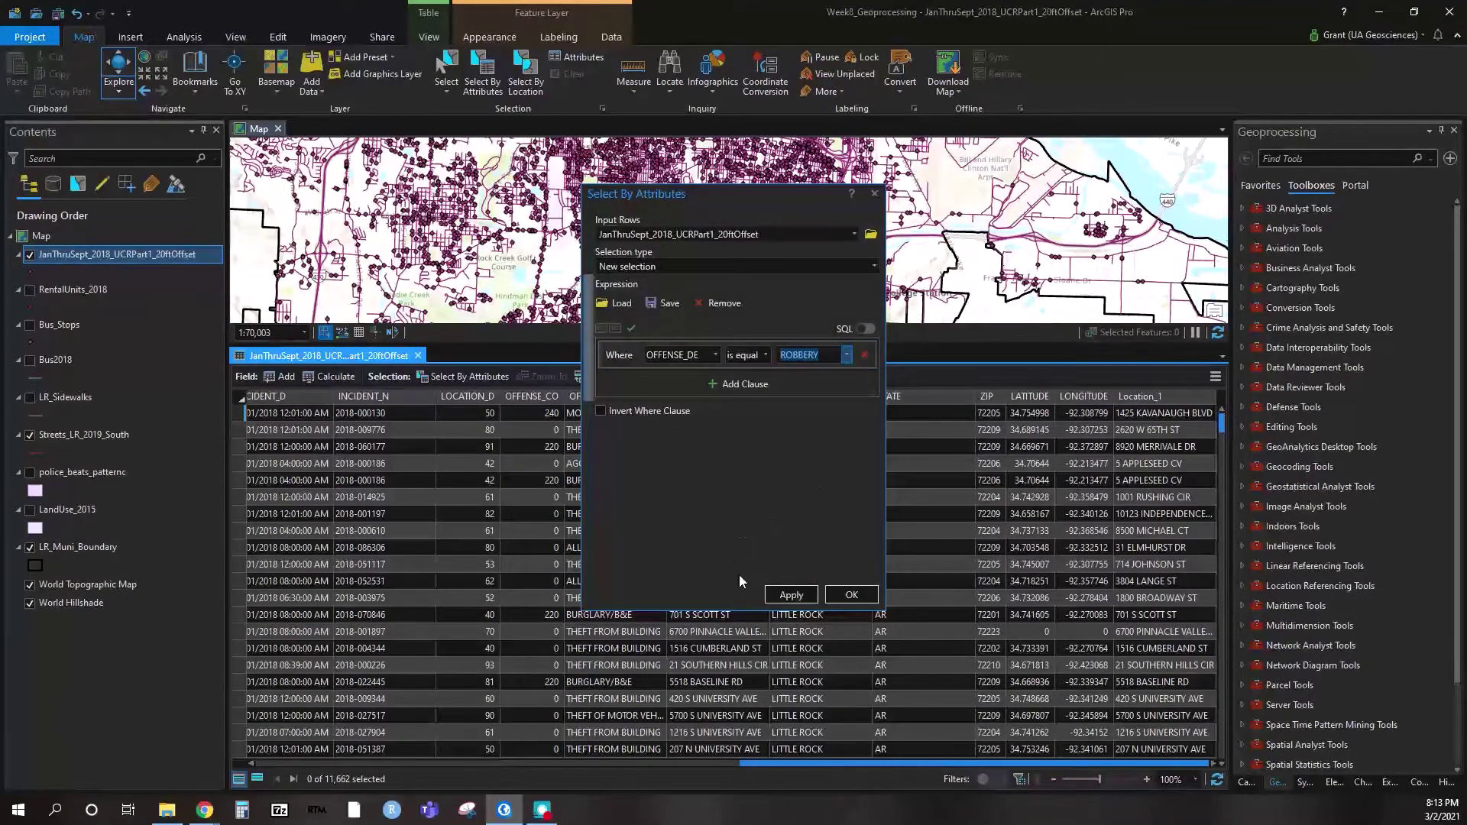
pyautogui.click(780, 597)
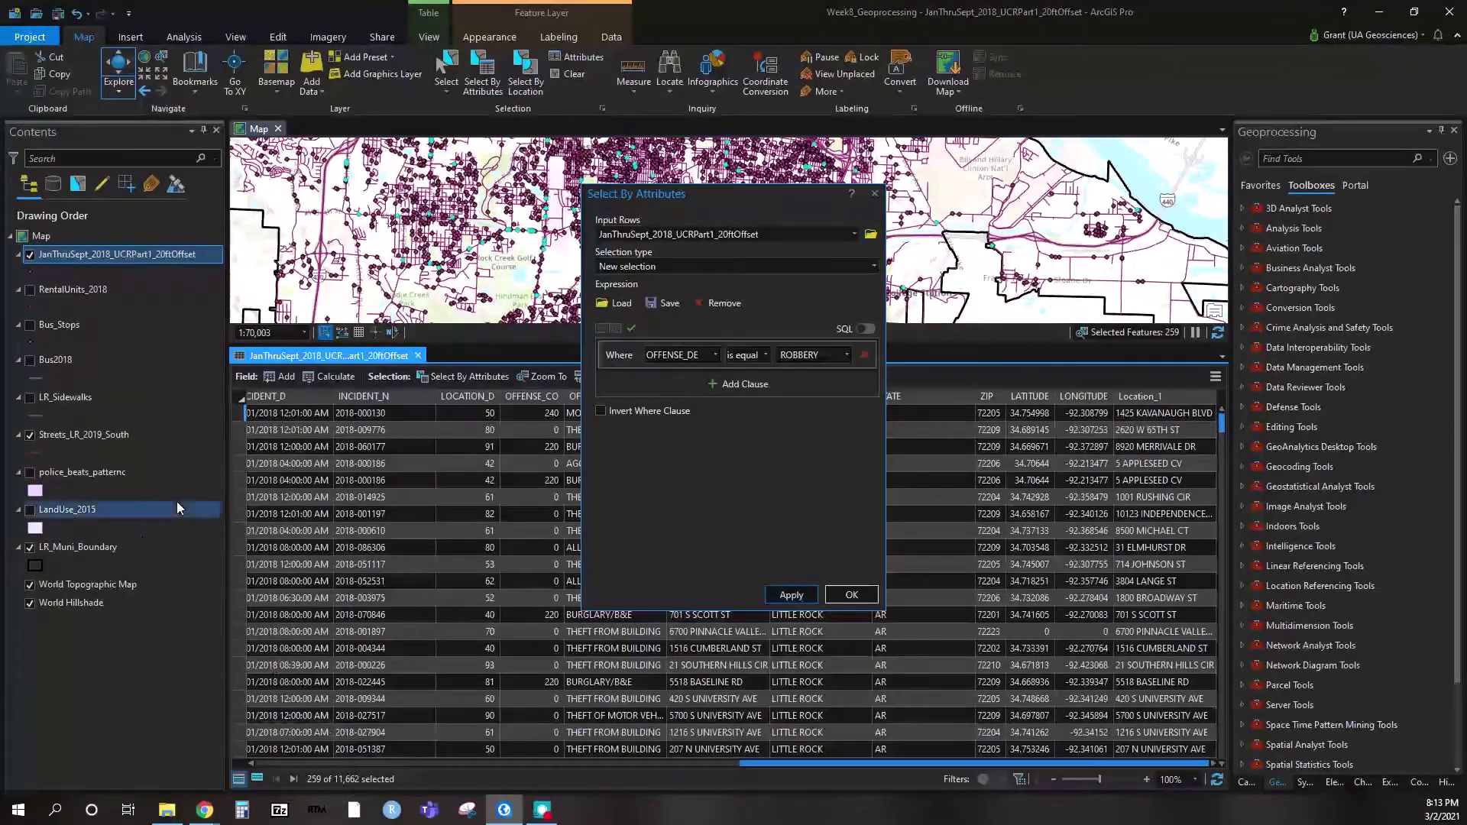
# Export the selected robbery features to Week8_Geoprocessing.gdb with the output name Robbery_Example
pyautogui.rightClick(154, 252)
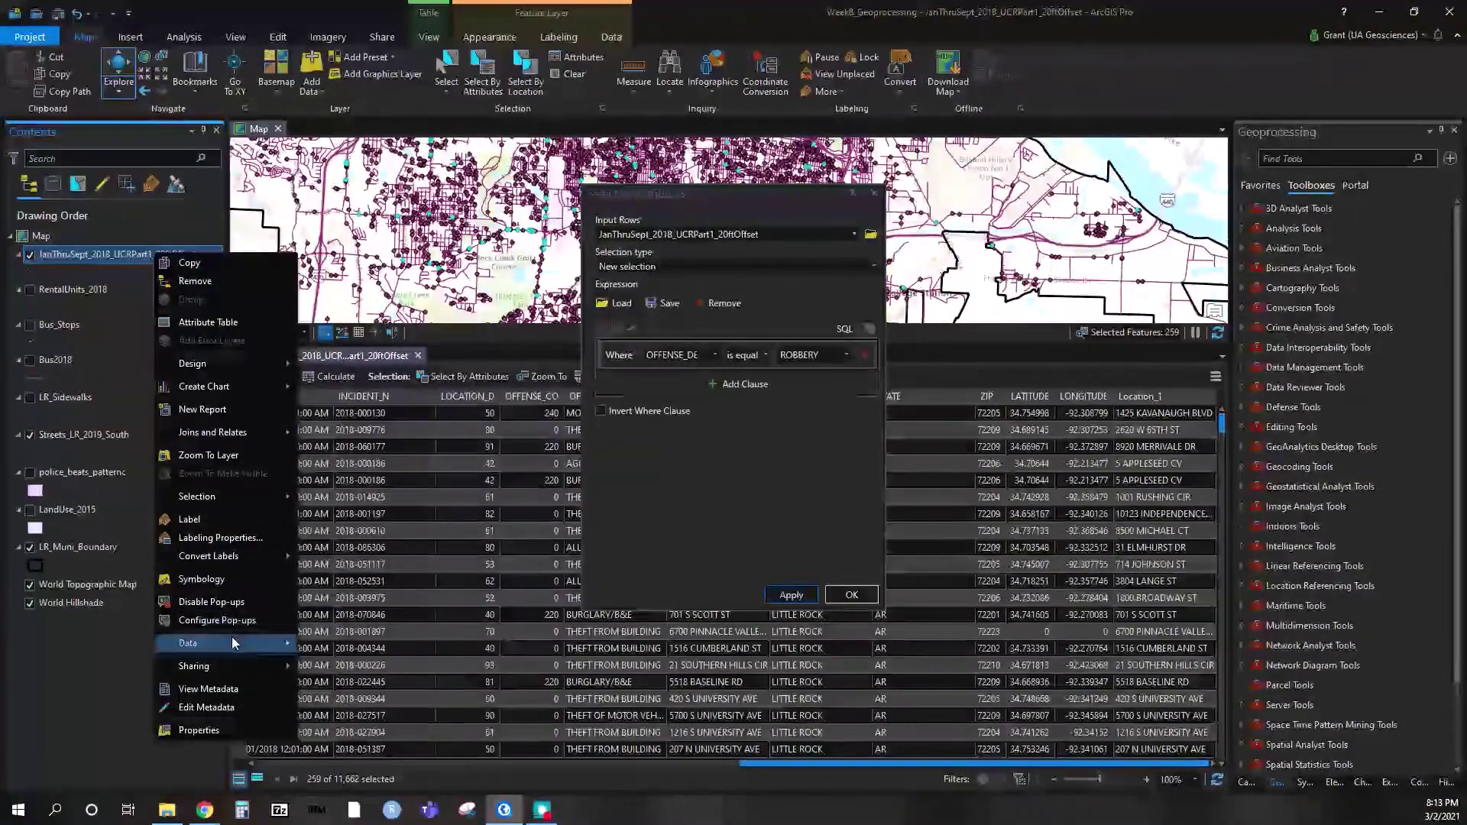
pyautogui.moveTo(231, 635)
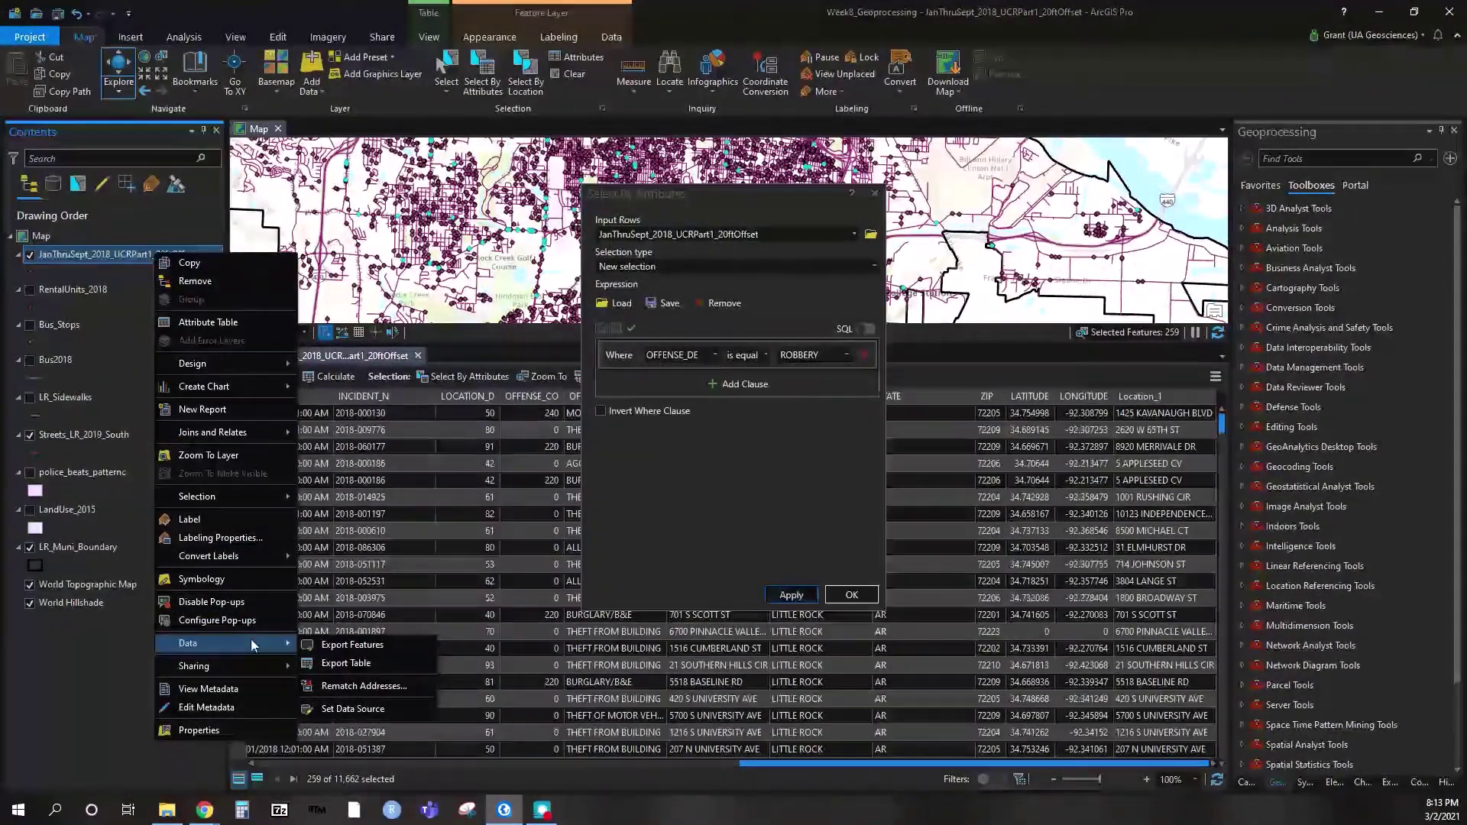
pyautogui.click(326, 647)
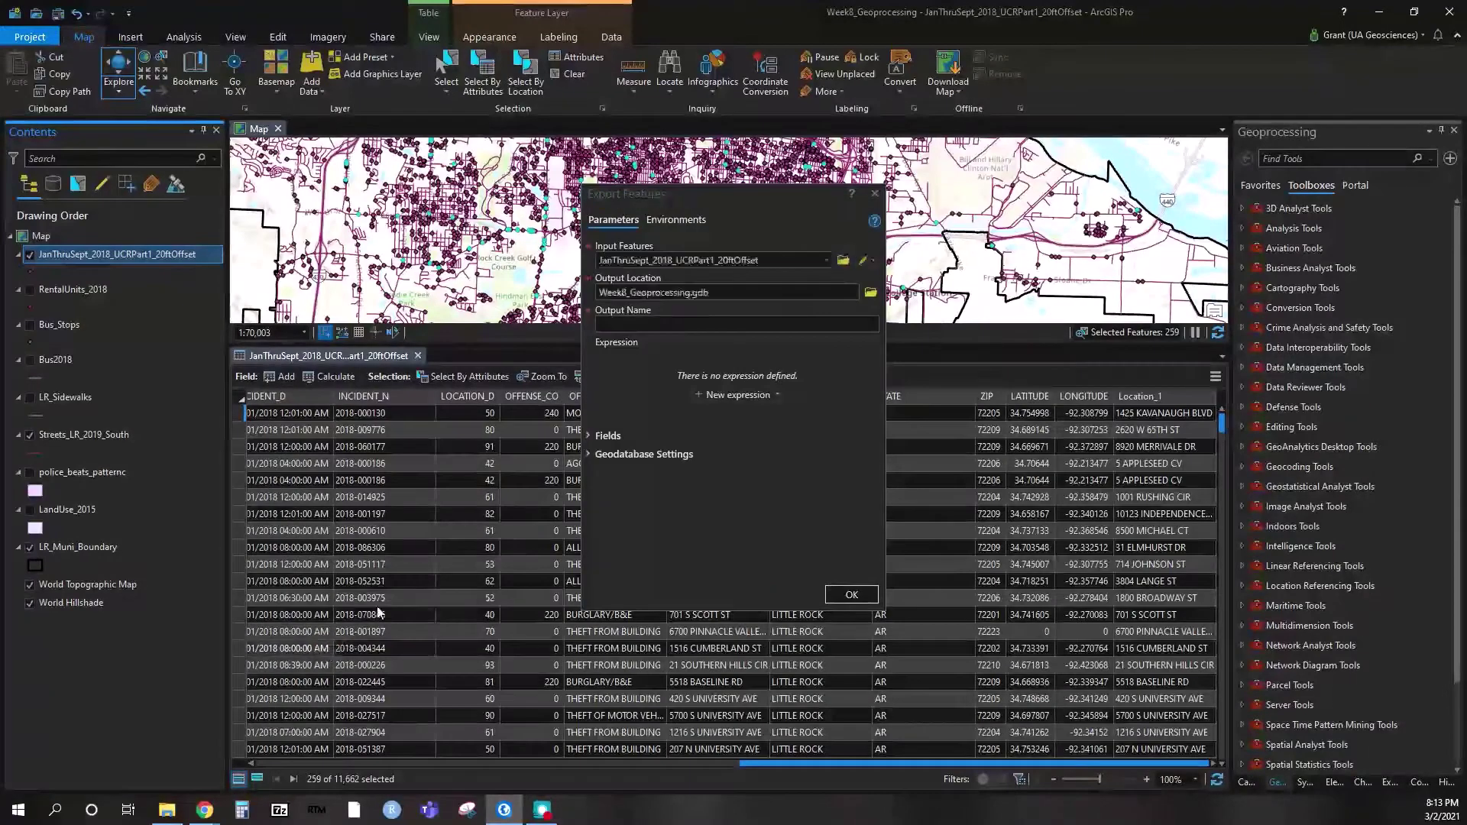
pyautogui.click(732, 322)
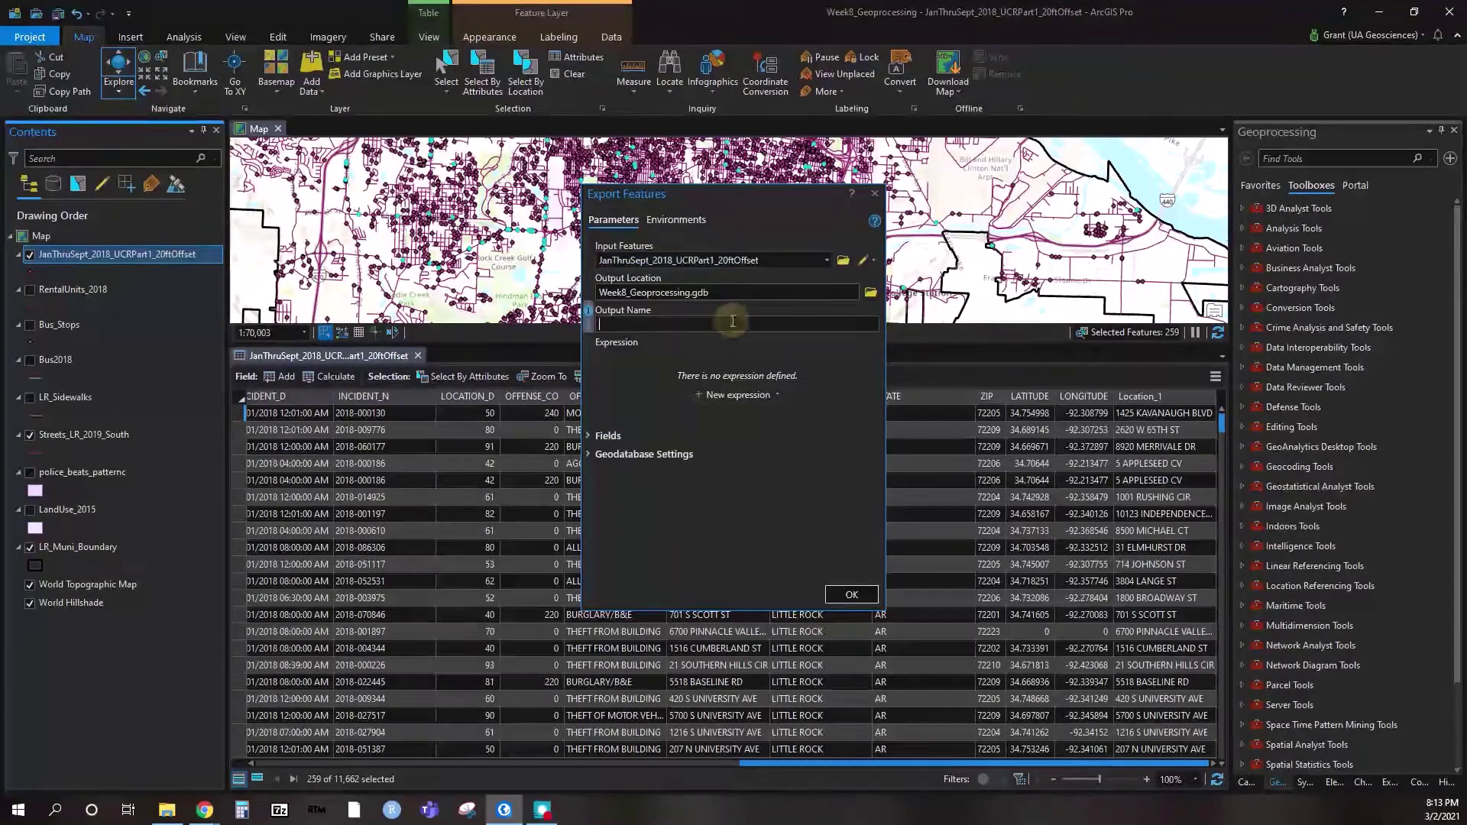
pyautogui.write('Ro')
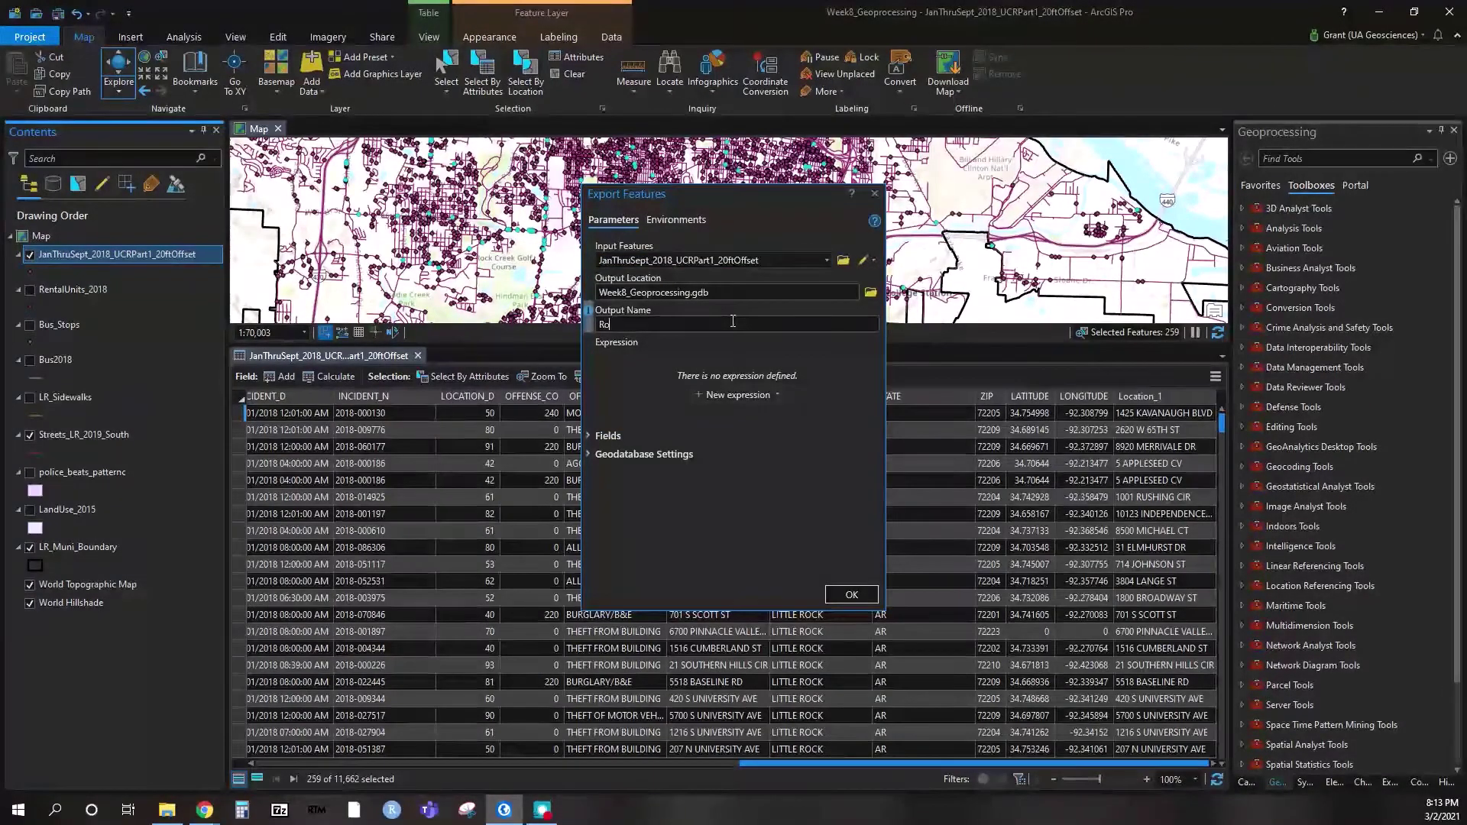
pyautogui.write('bbery_Exa')
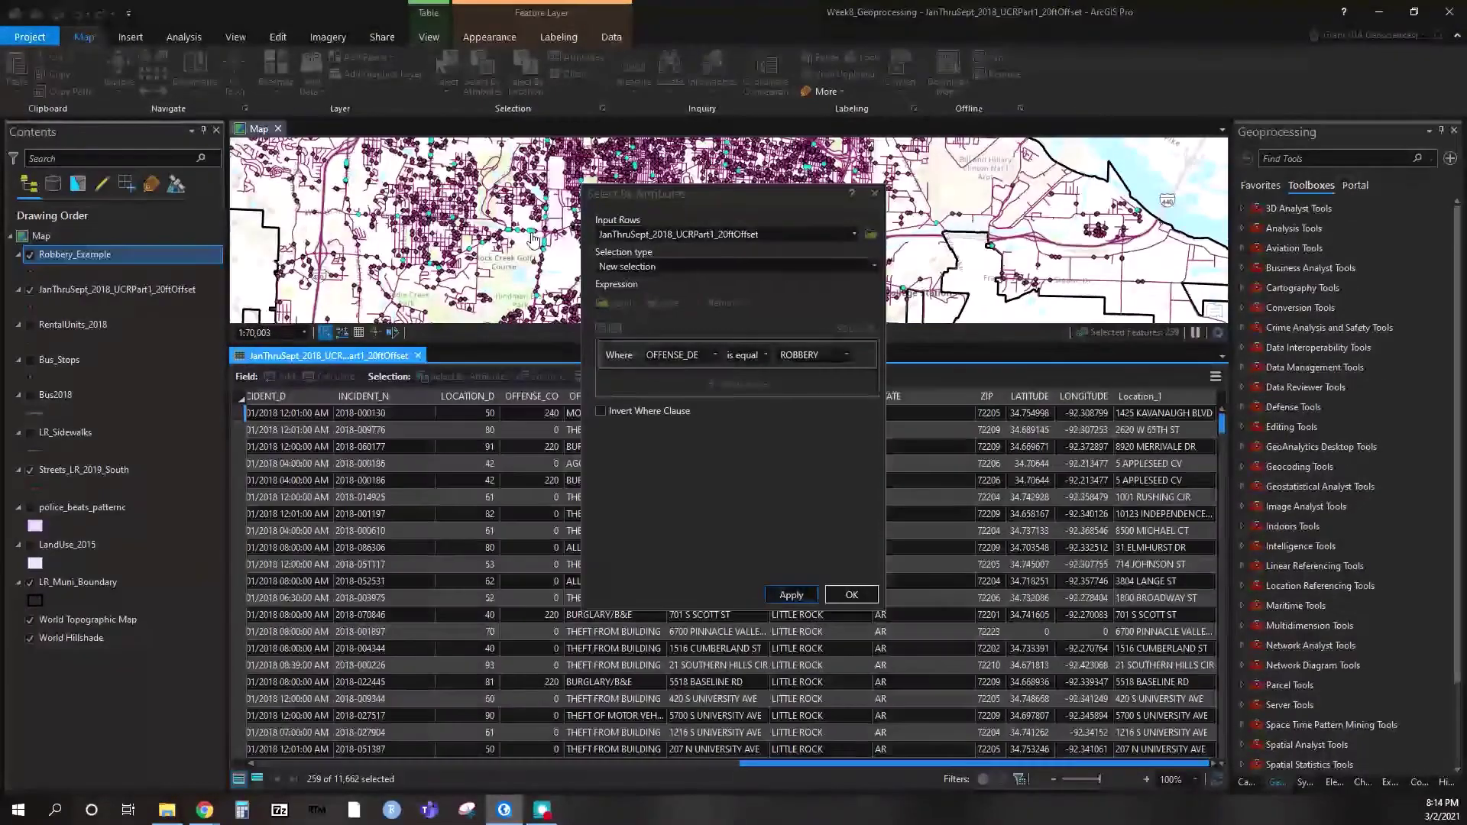
# Leave the attribute selection and table, clear the selected features, and hide the JanThruSept_2018_UCRPart1_20ftOffset layer
pyautogui.click(875, 194)
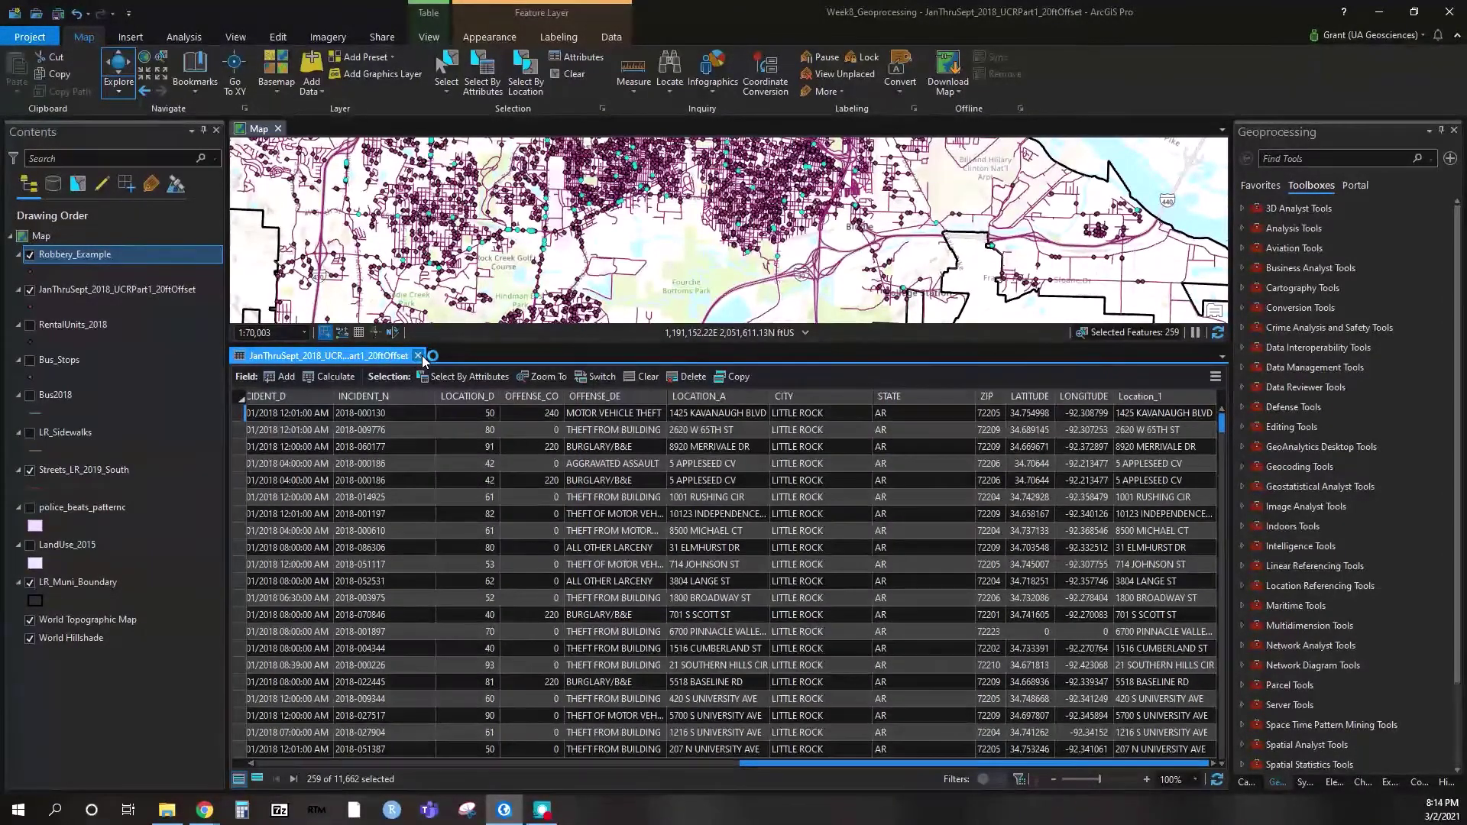
pyautogui.click(418, 355)
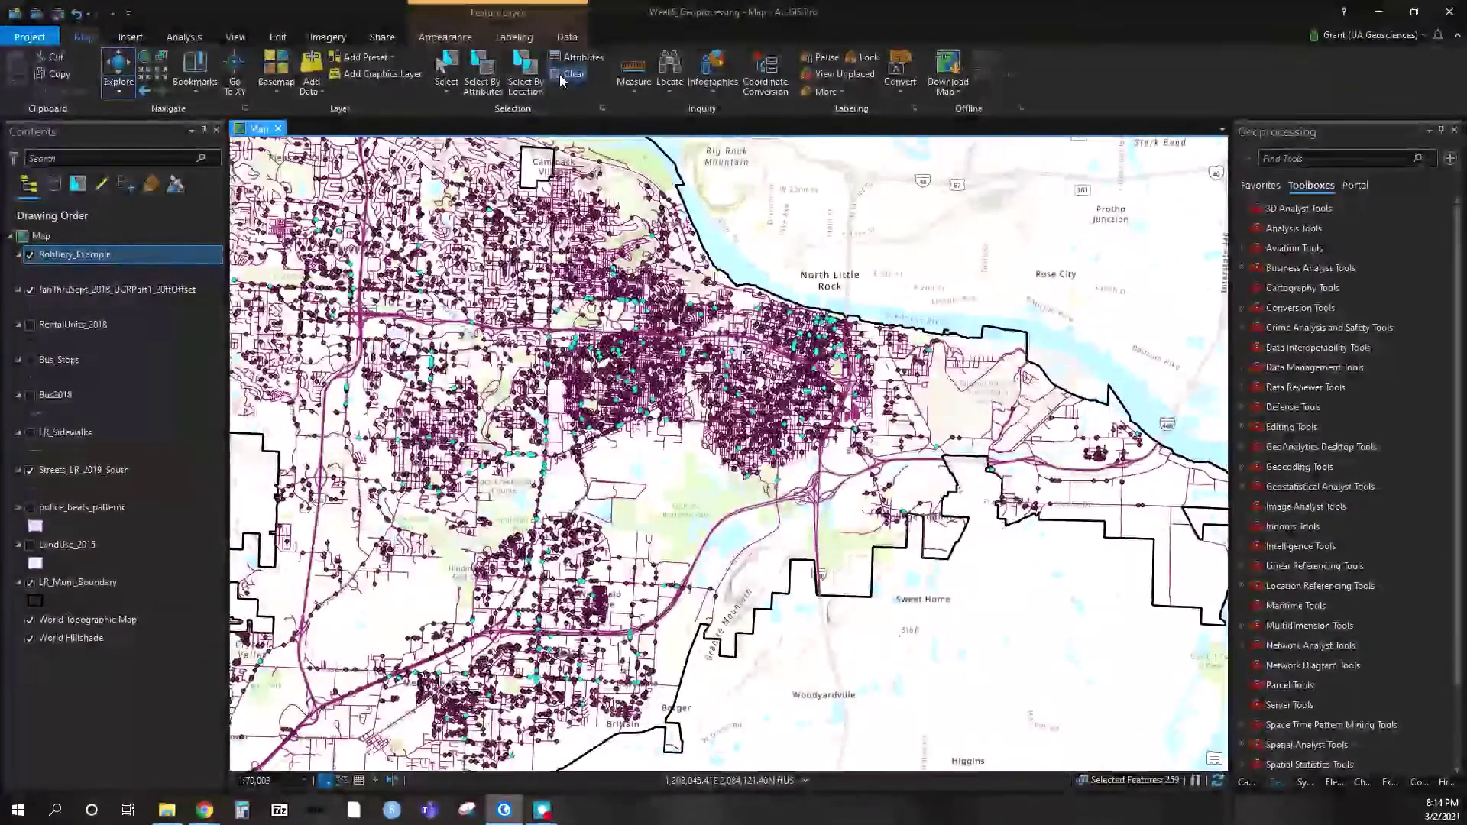
pyautogui.click(560, 76)
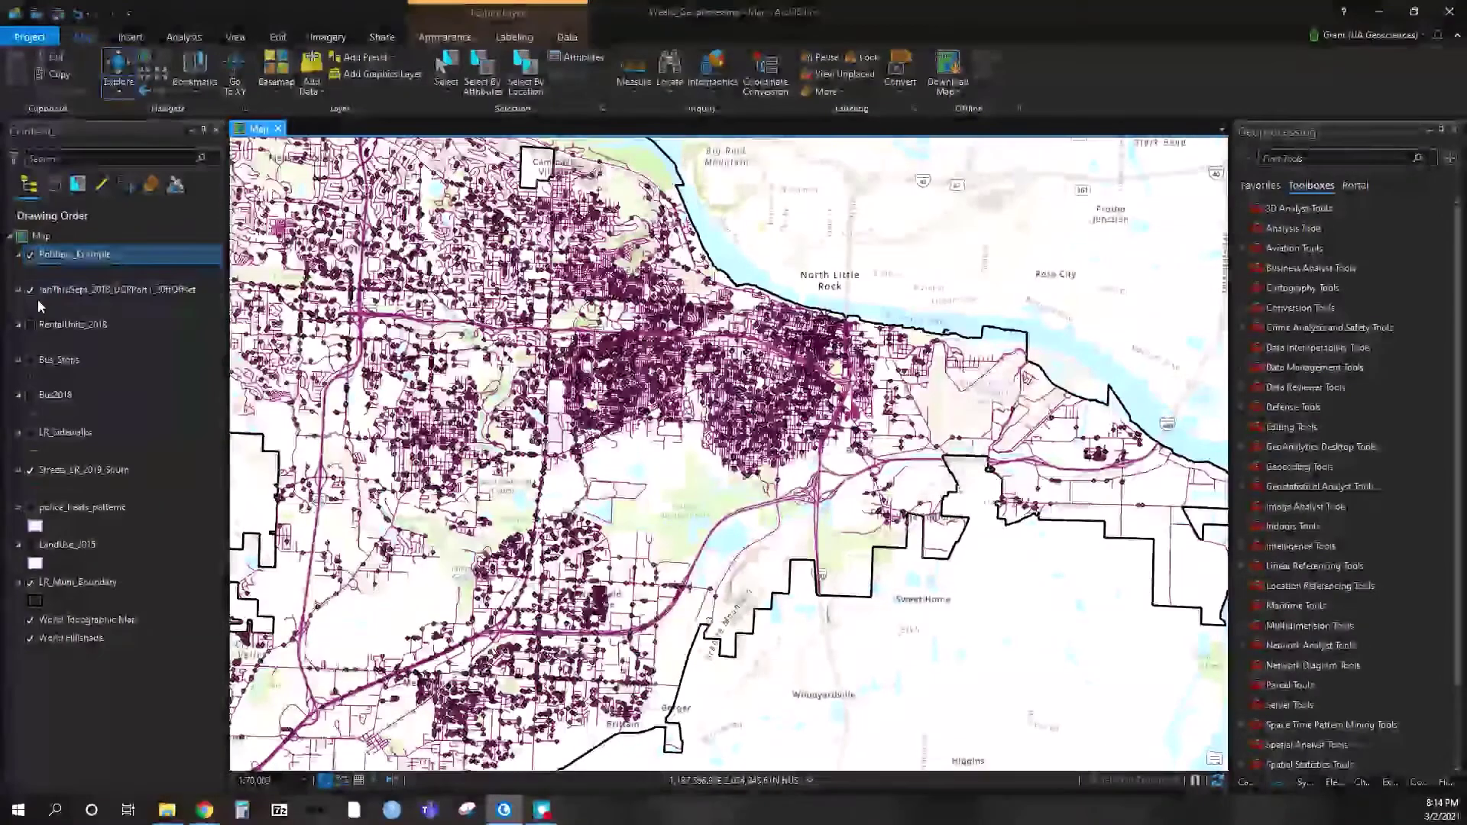
pyautogui.click(31, 291)
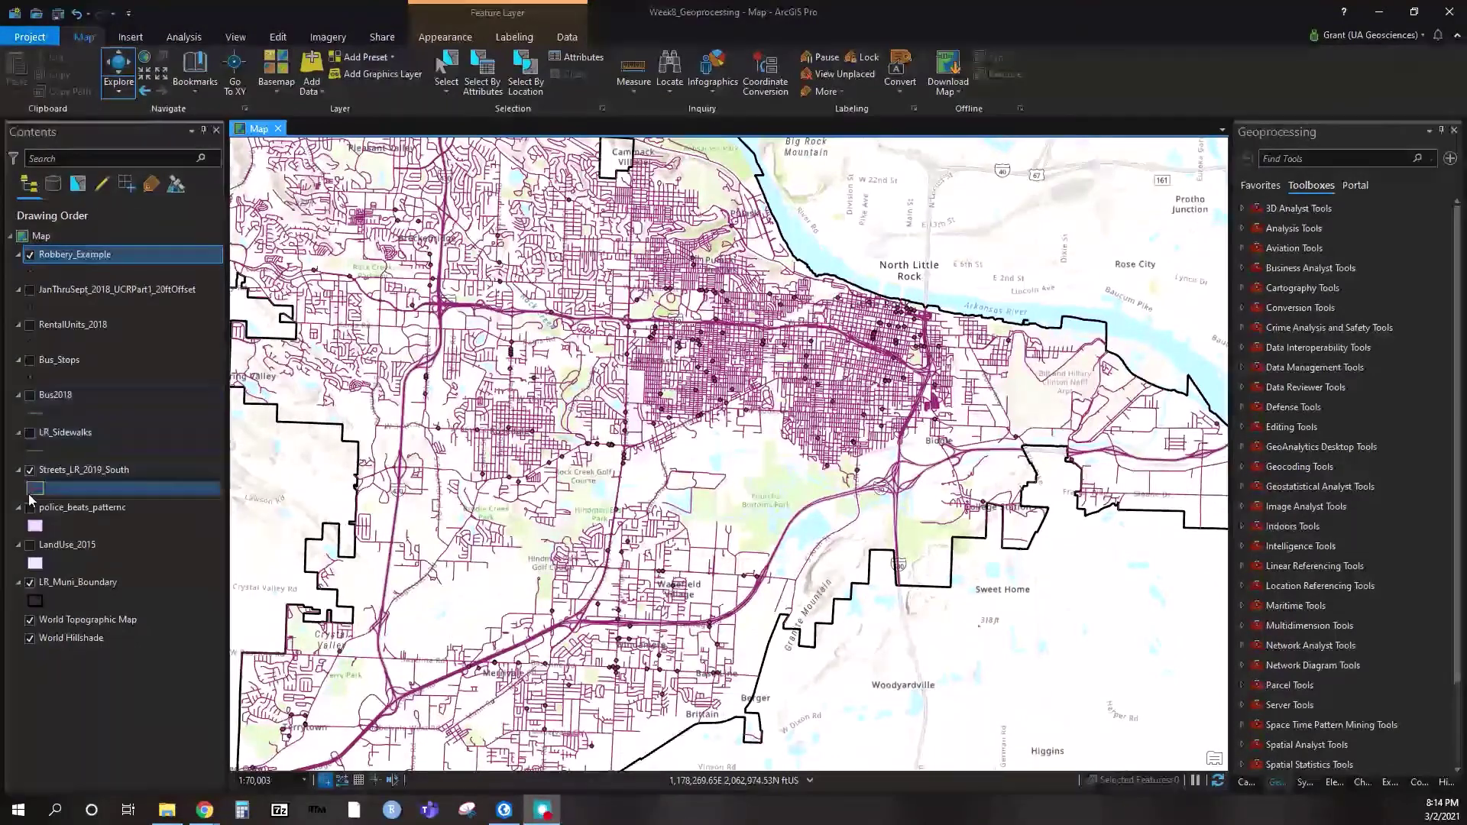
# Recolor the Streets_LR_2019_South lines gray and turn on the Bus_Stops layer for comparison with the robbery points
pyautogui.click(34, 490)
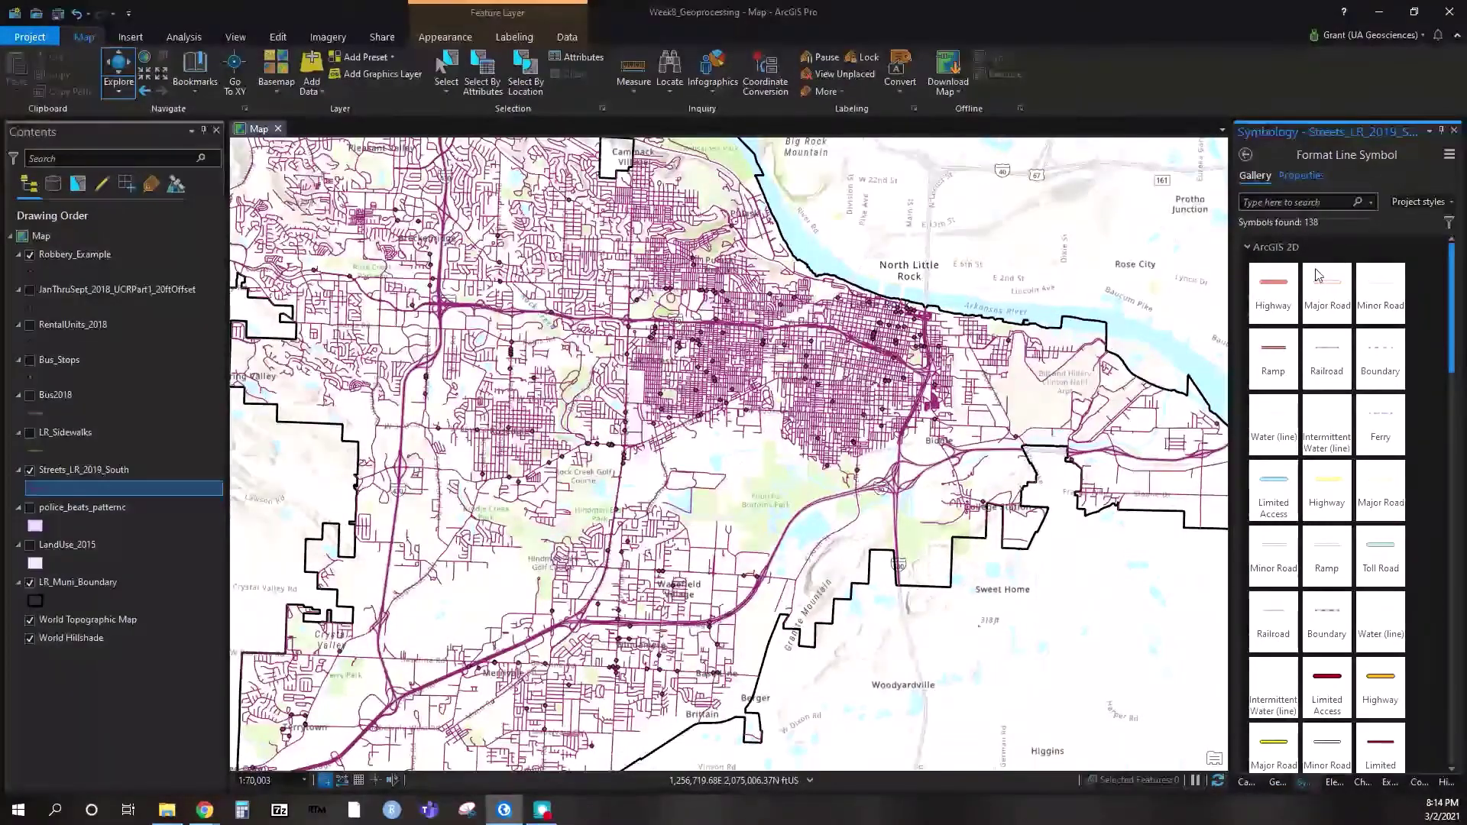
pyautogui.click(1450, 269)
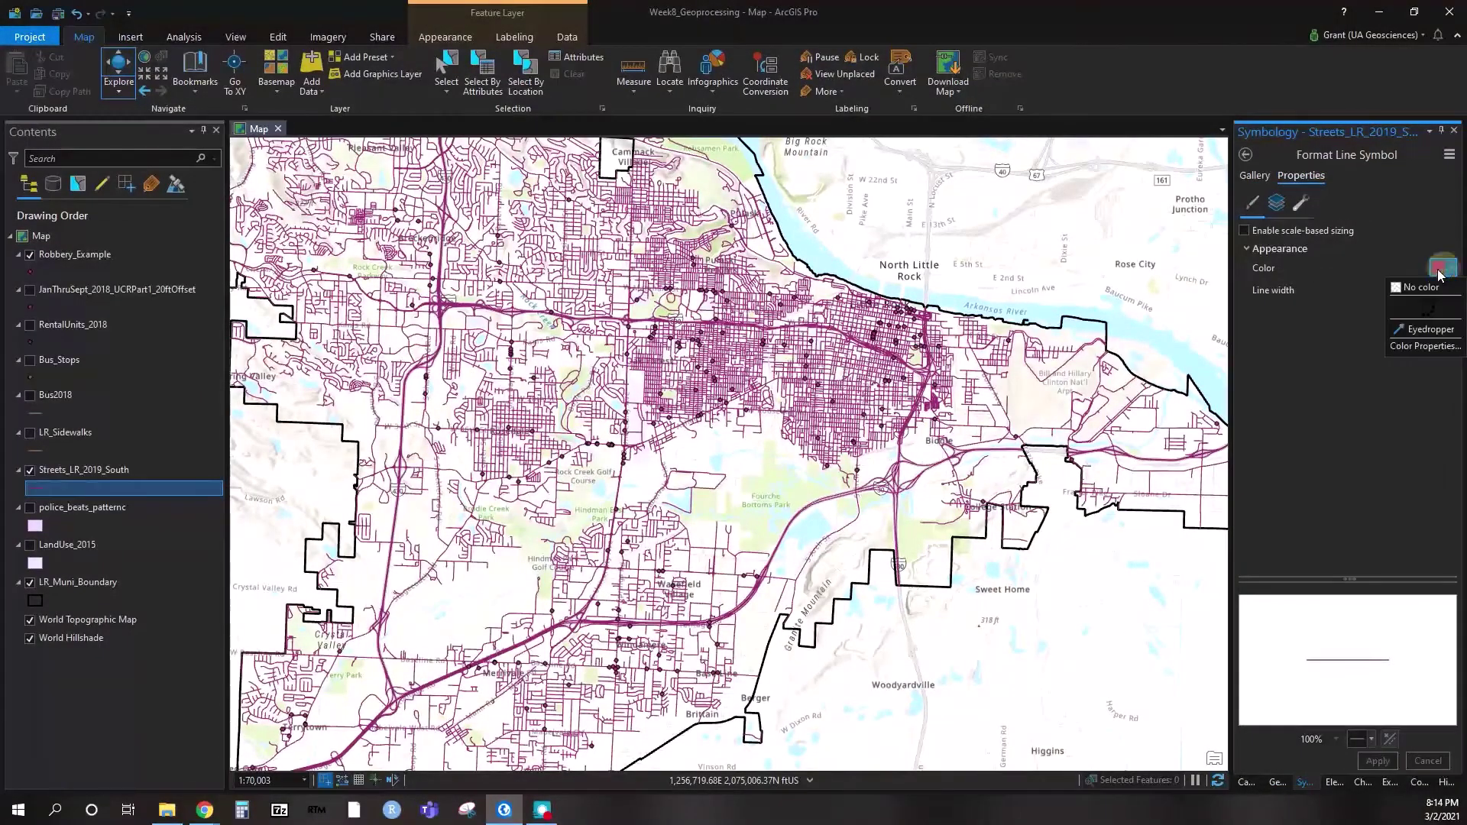
pyautogui.click(1288, 382)
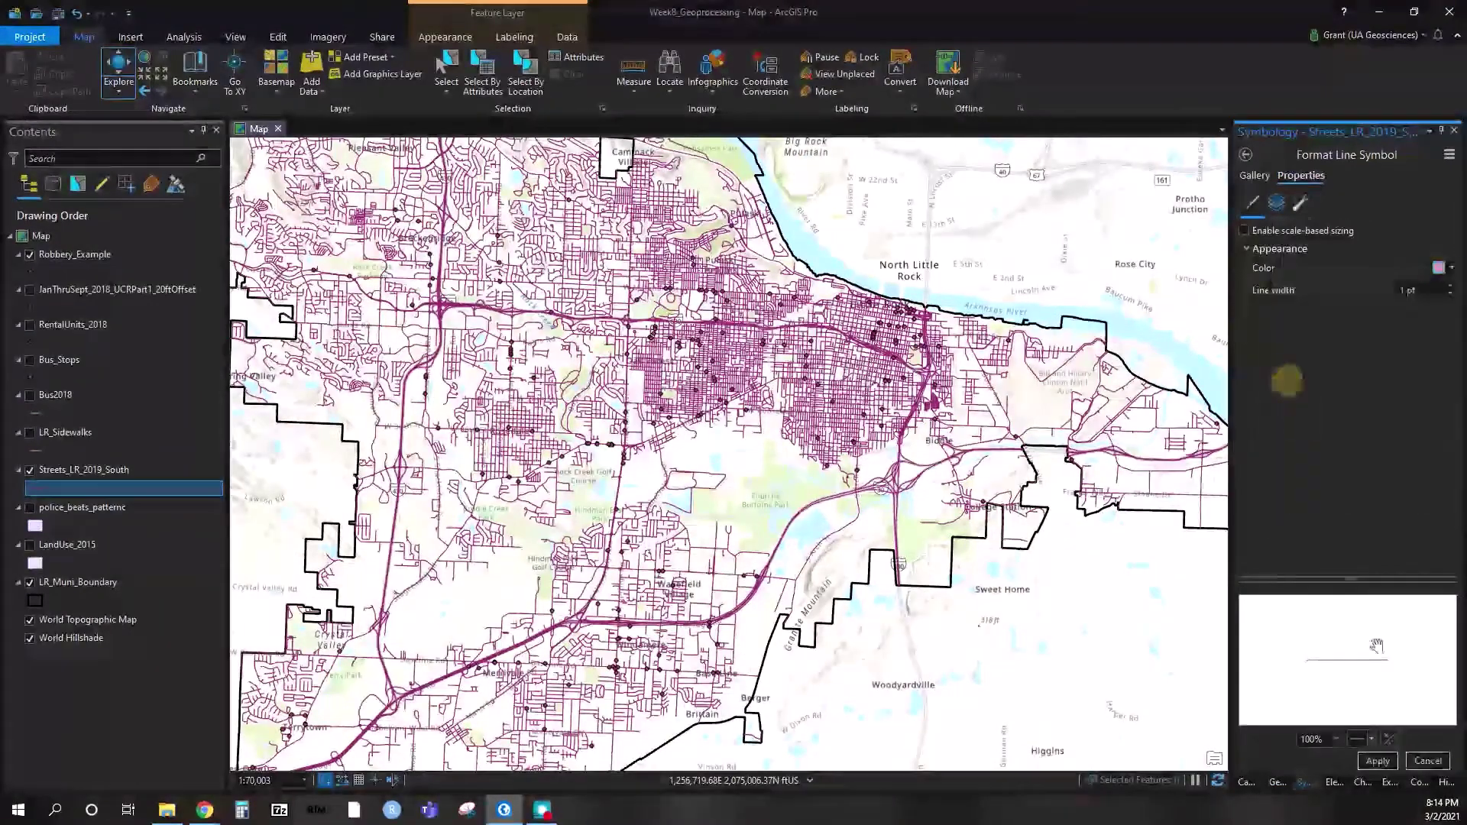
pyautogui.click(1379, 762)
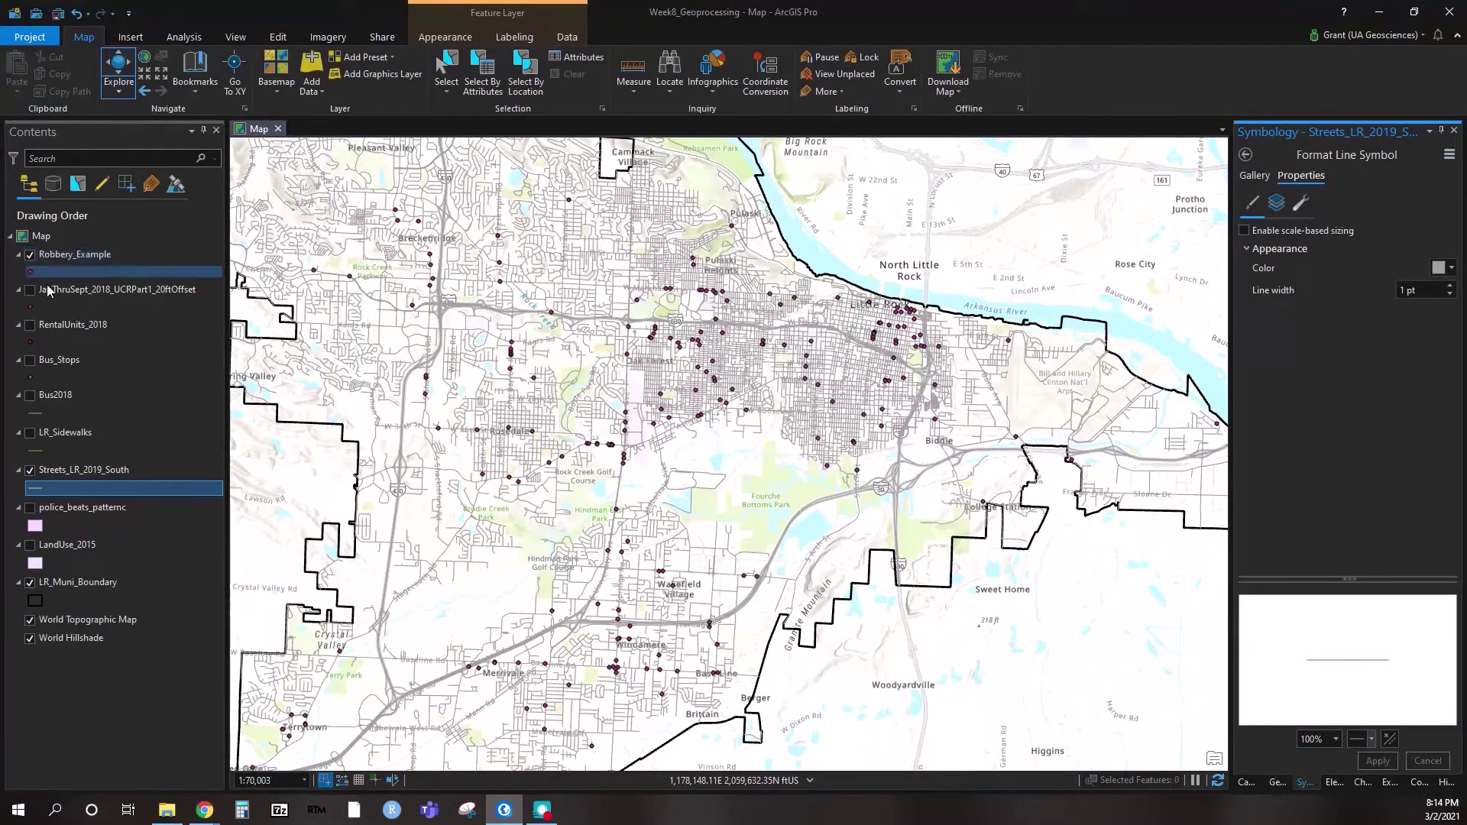
pyautogui.click(30, 364)
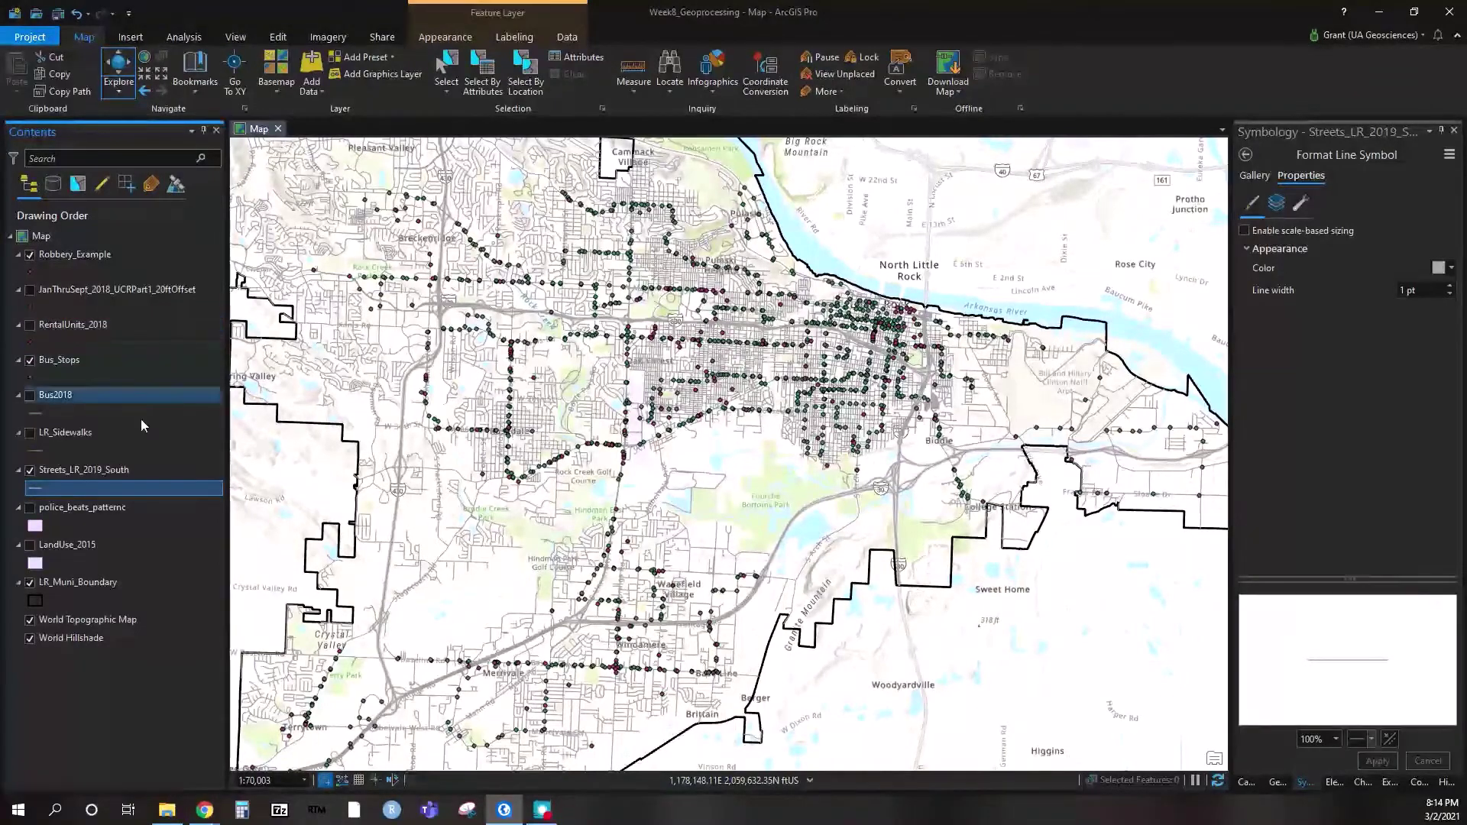
pyautogui.moveTo(572, 544); pyautogui.dragTo(621, 501)
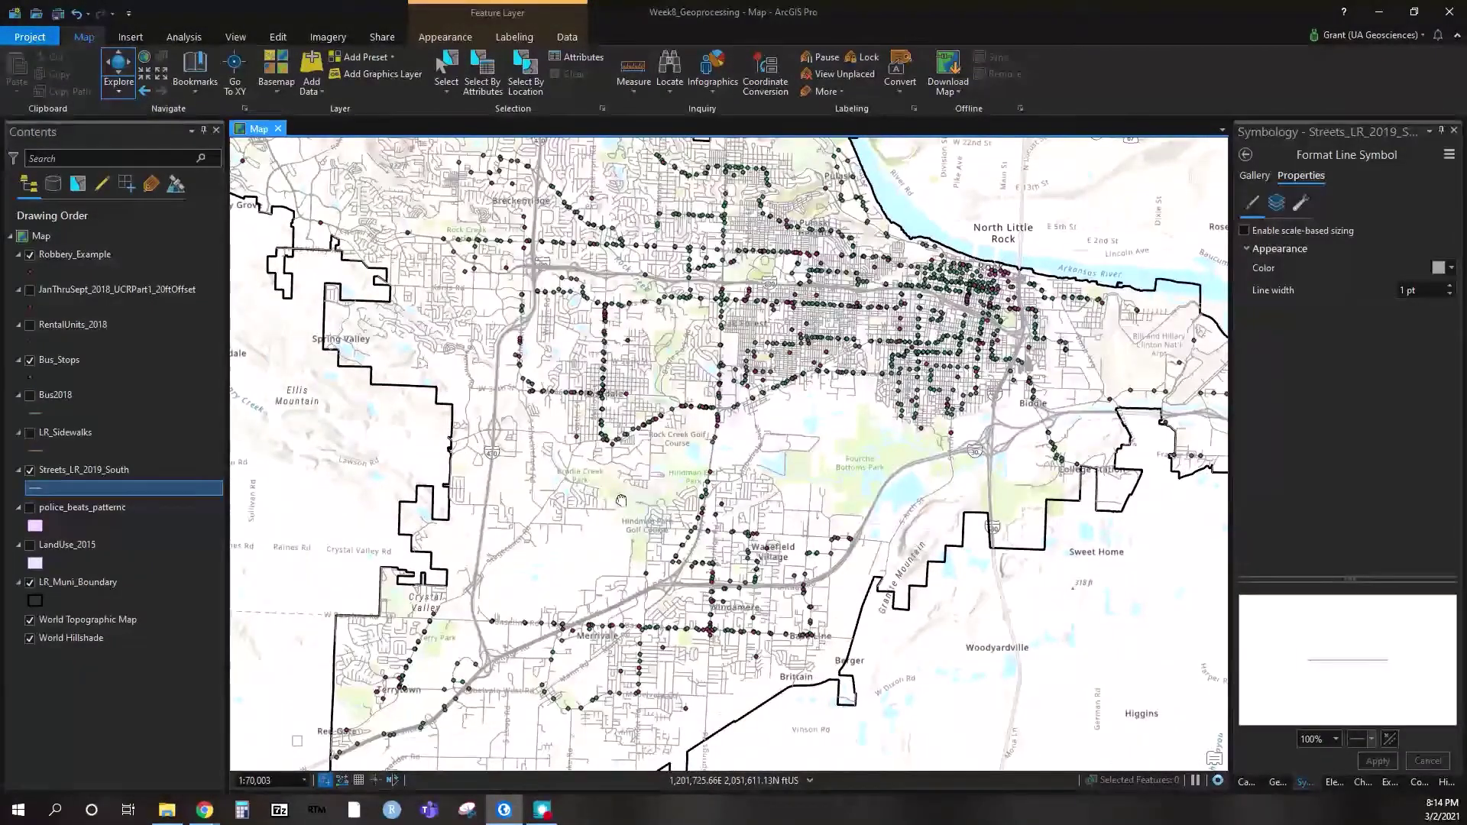
# Select the Robbery_Example features within a distance of 500 feet of Bus_Stops, as a new location selection
pyautogui.click(527, 85)
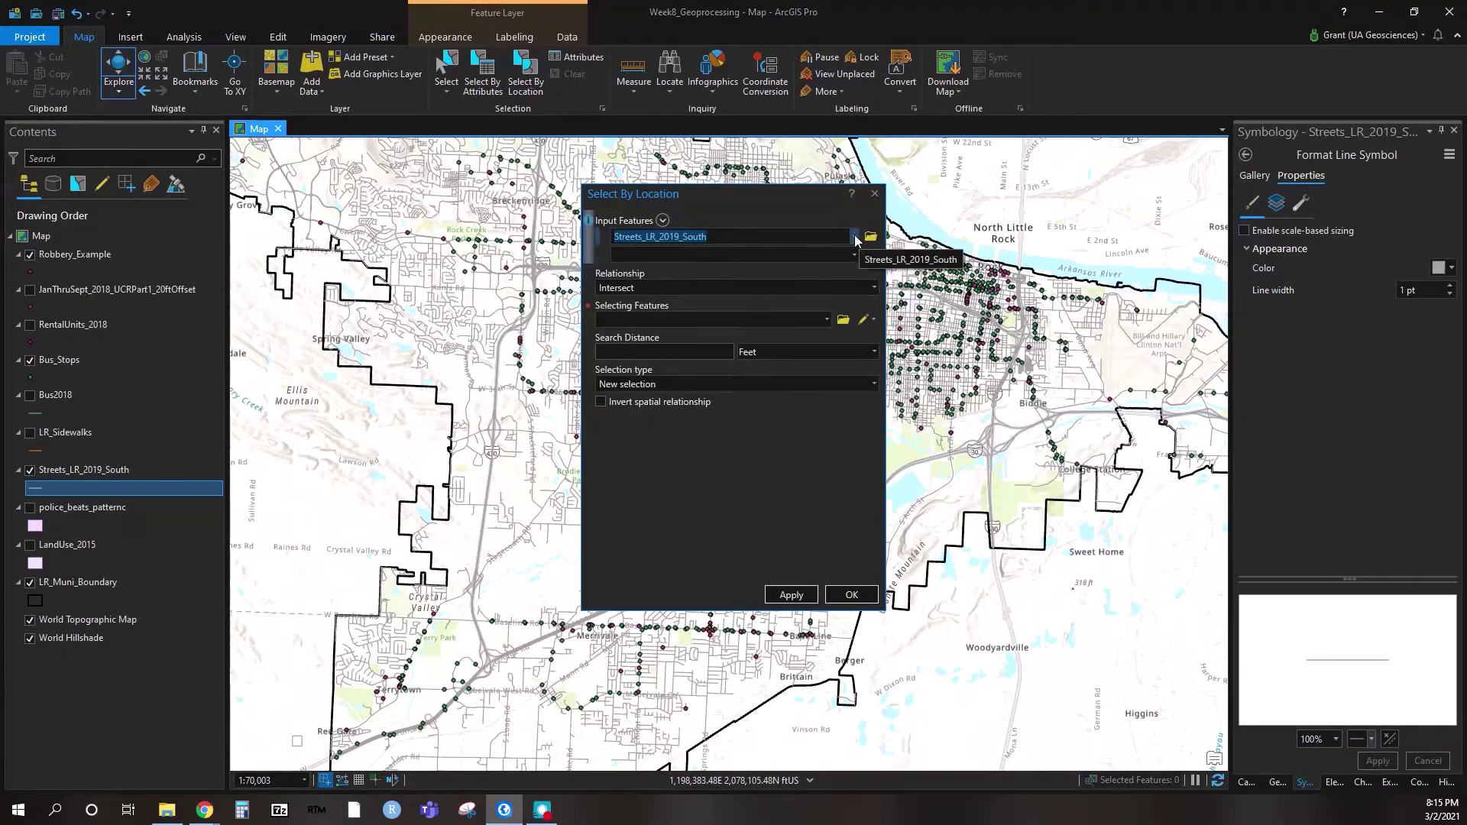
pyautogui.click(854, 237)
pyautogui.click(666, 253)
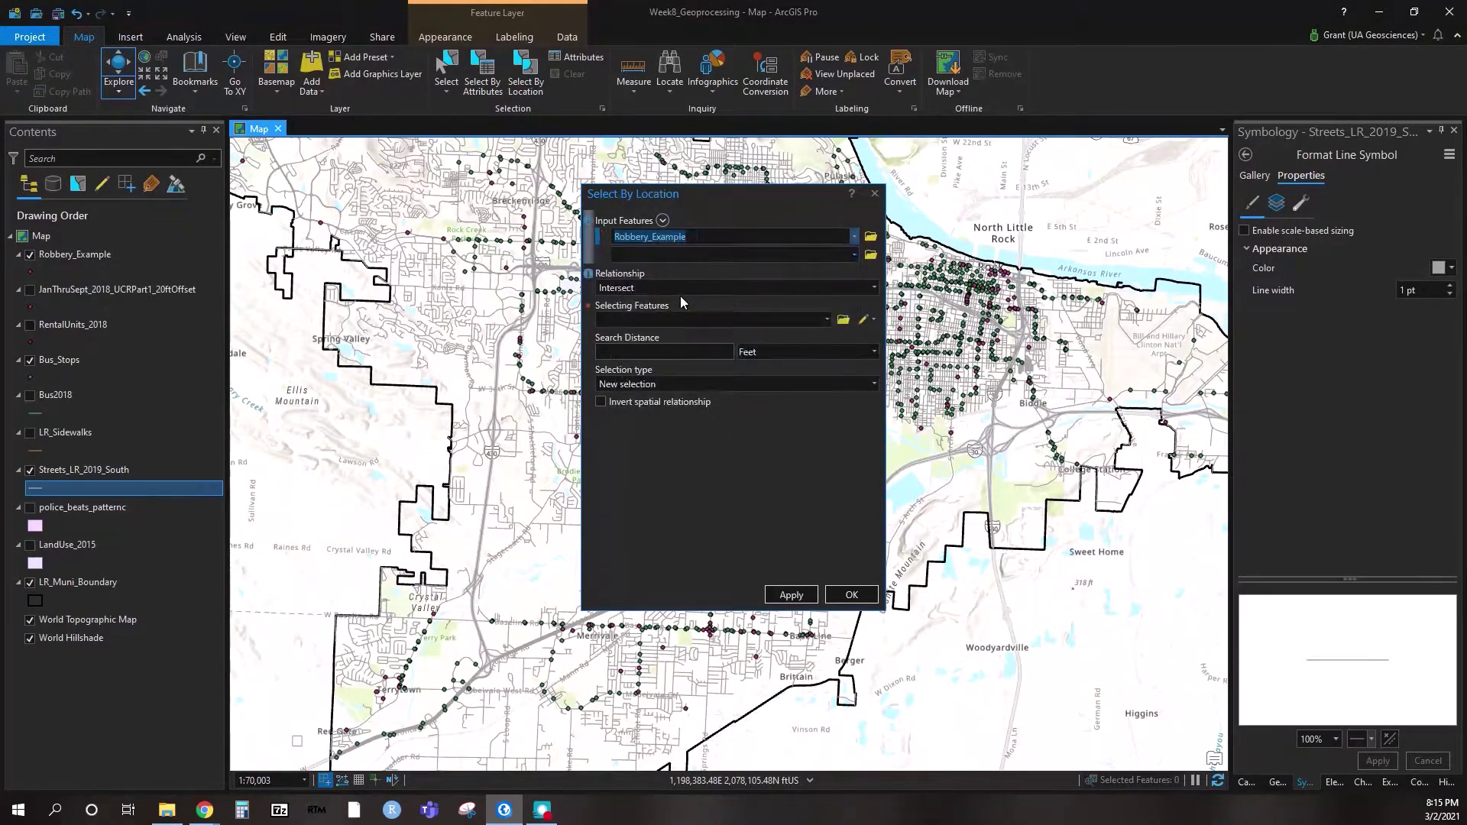
pyautogui.click(876, 289)
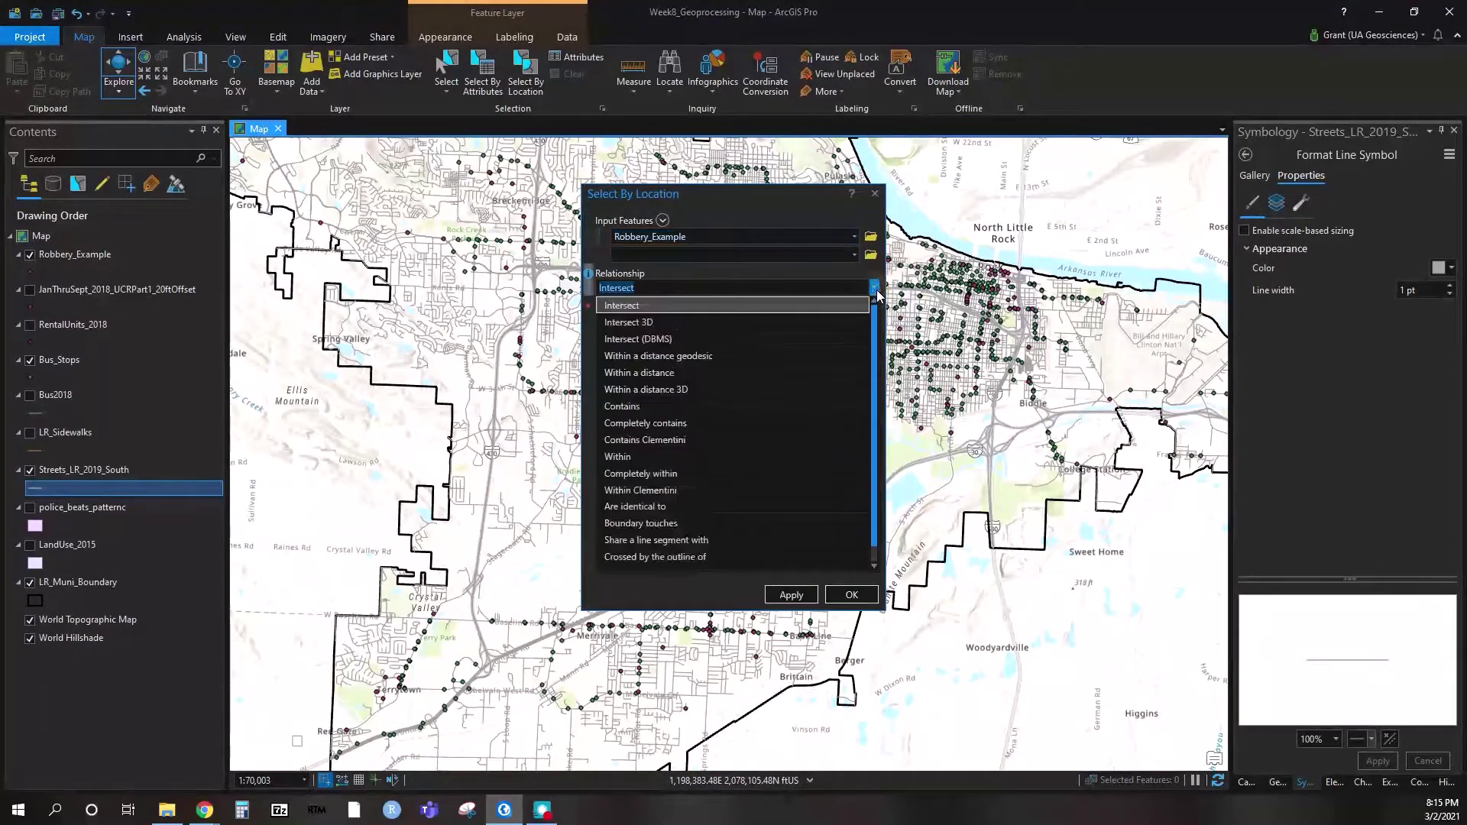
pyautogui.click(781, 371)
pyautogui.click(824, 317)
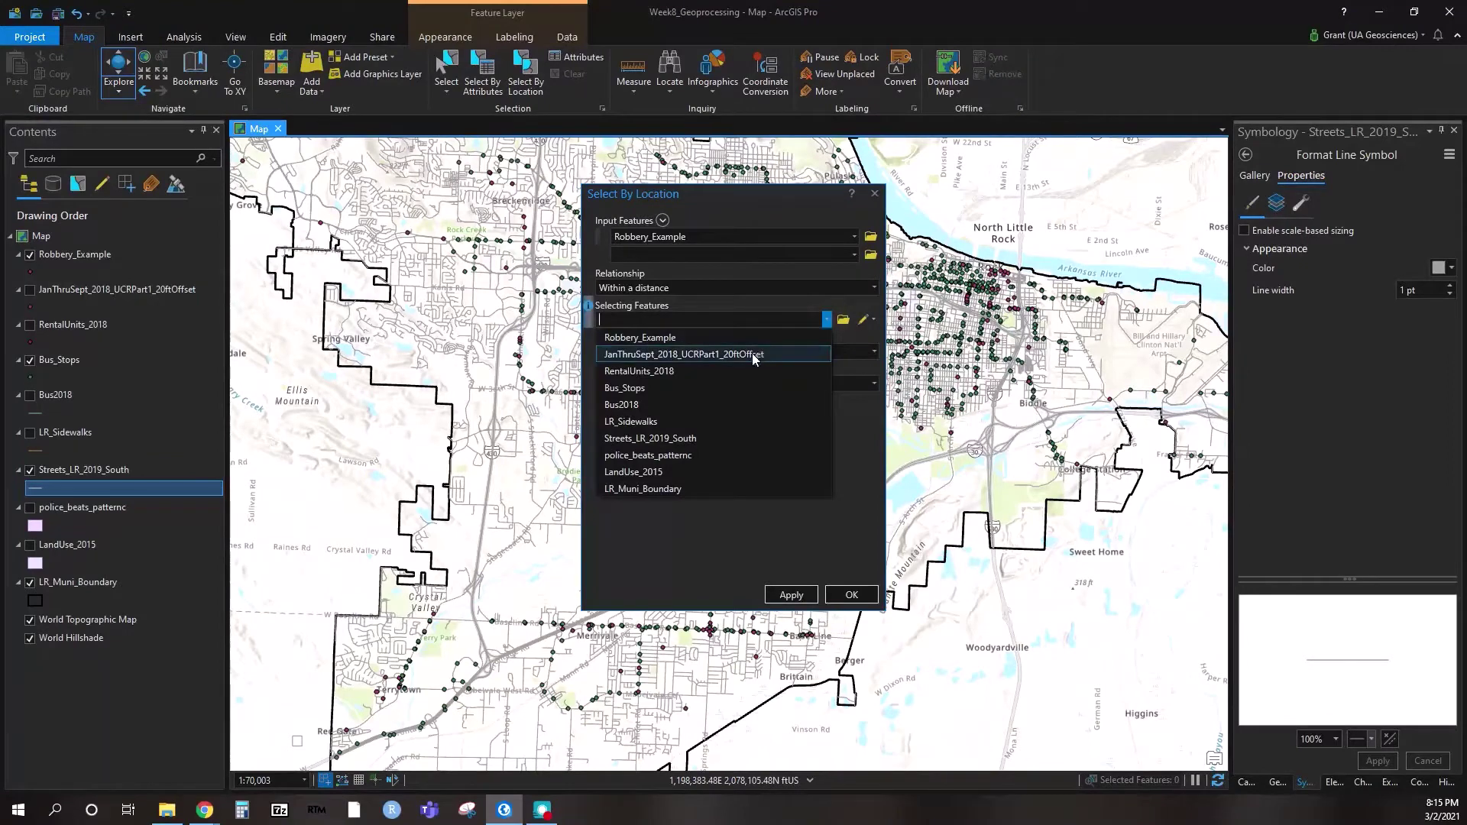
pyautogui.click(717, 388)
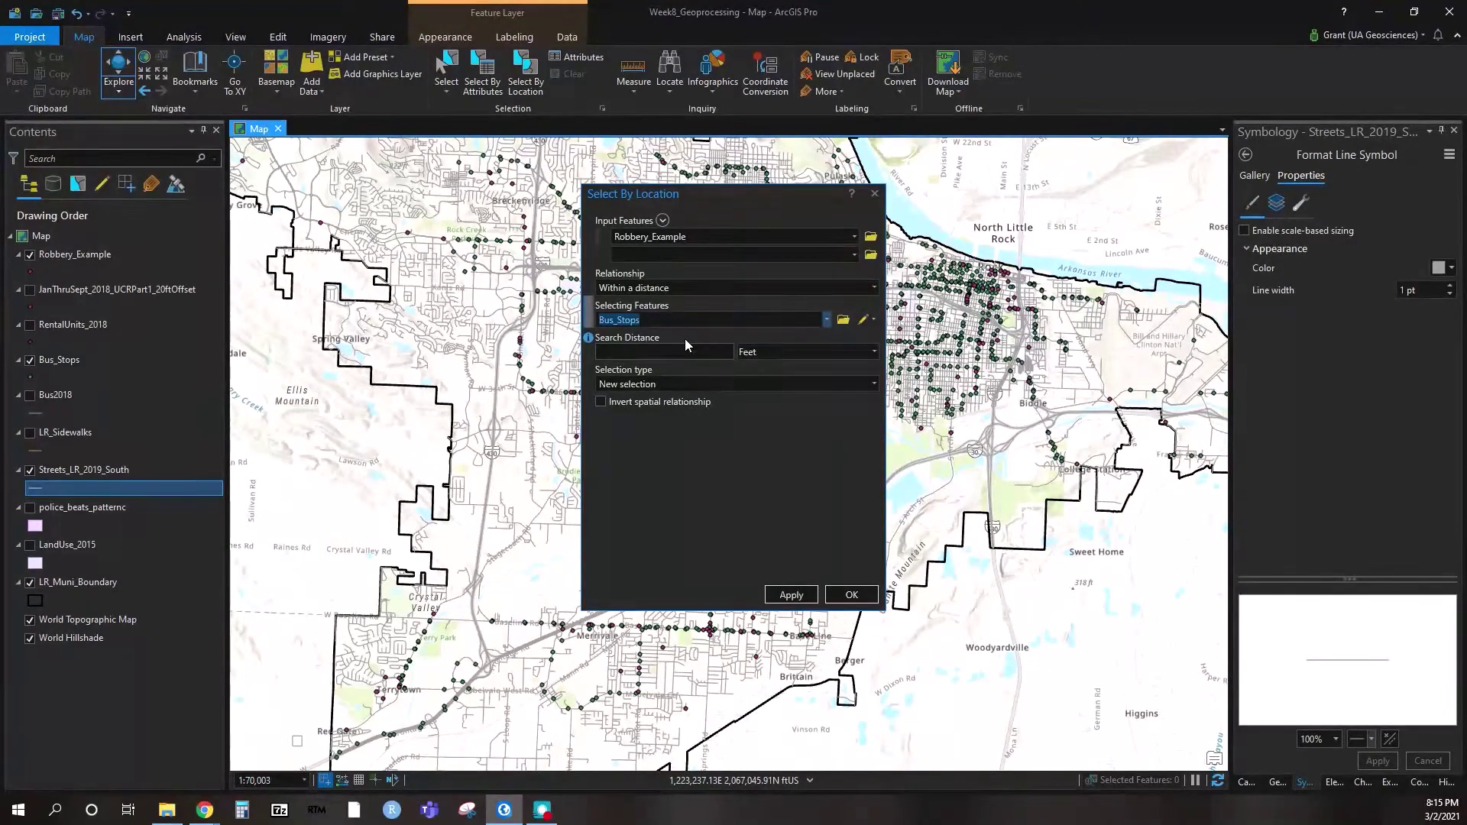
pyautogui.press('Tab')
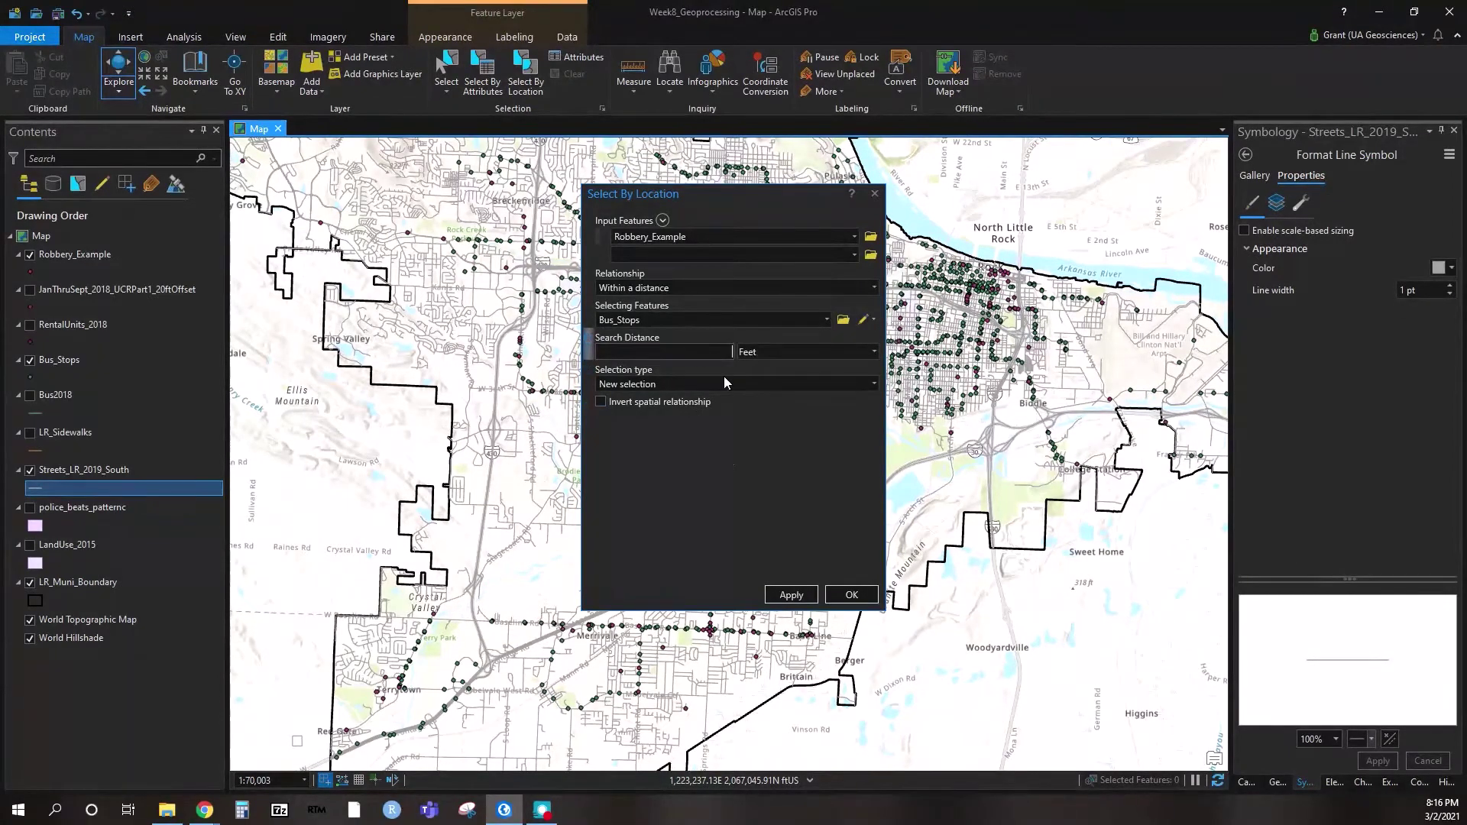
pyautogui.write('500')
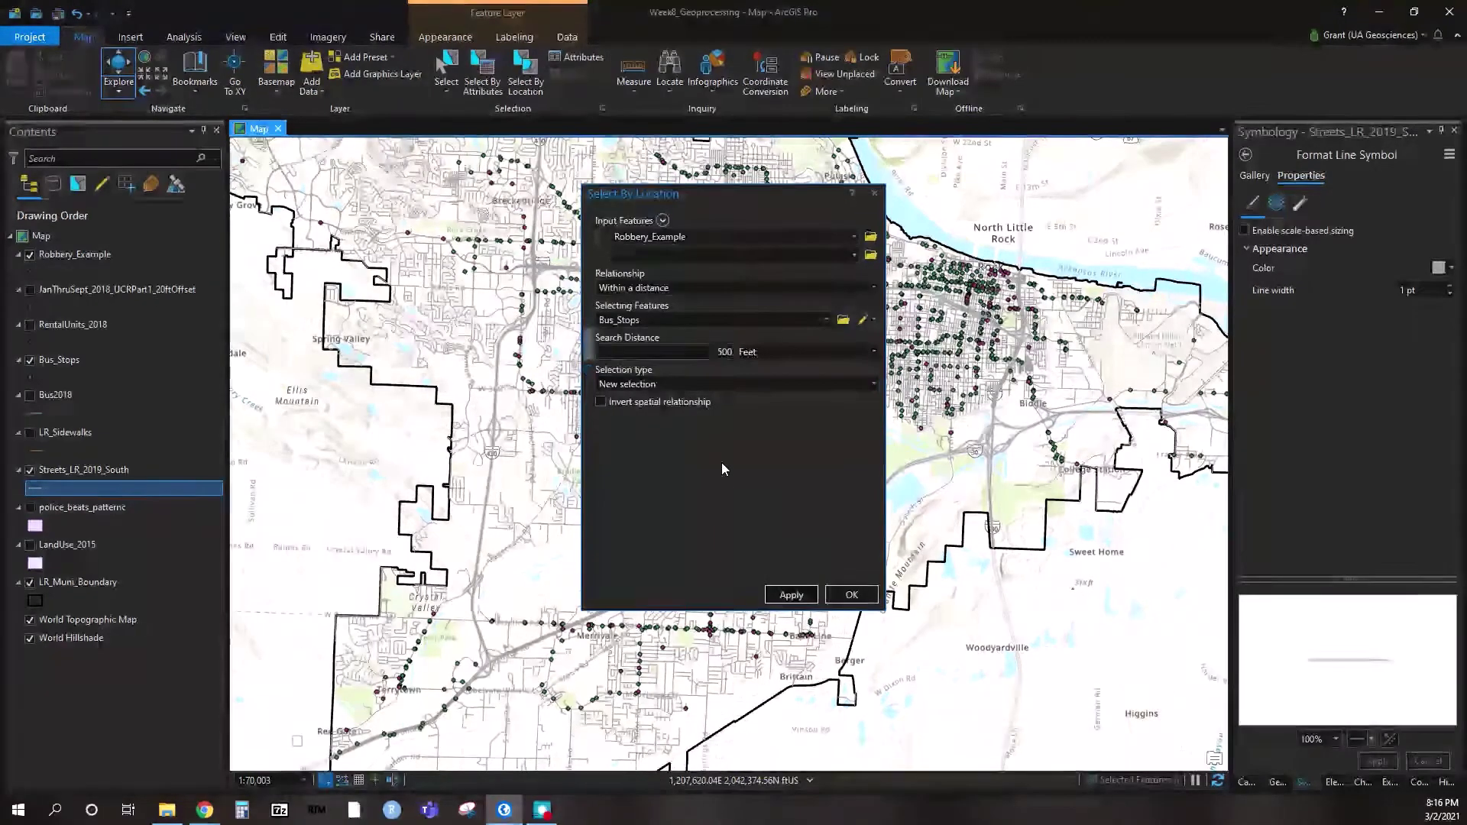
pyautogui.click(787, 594)
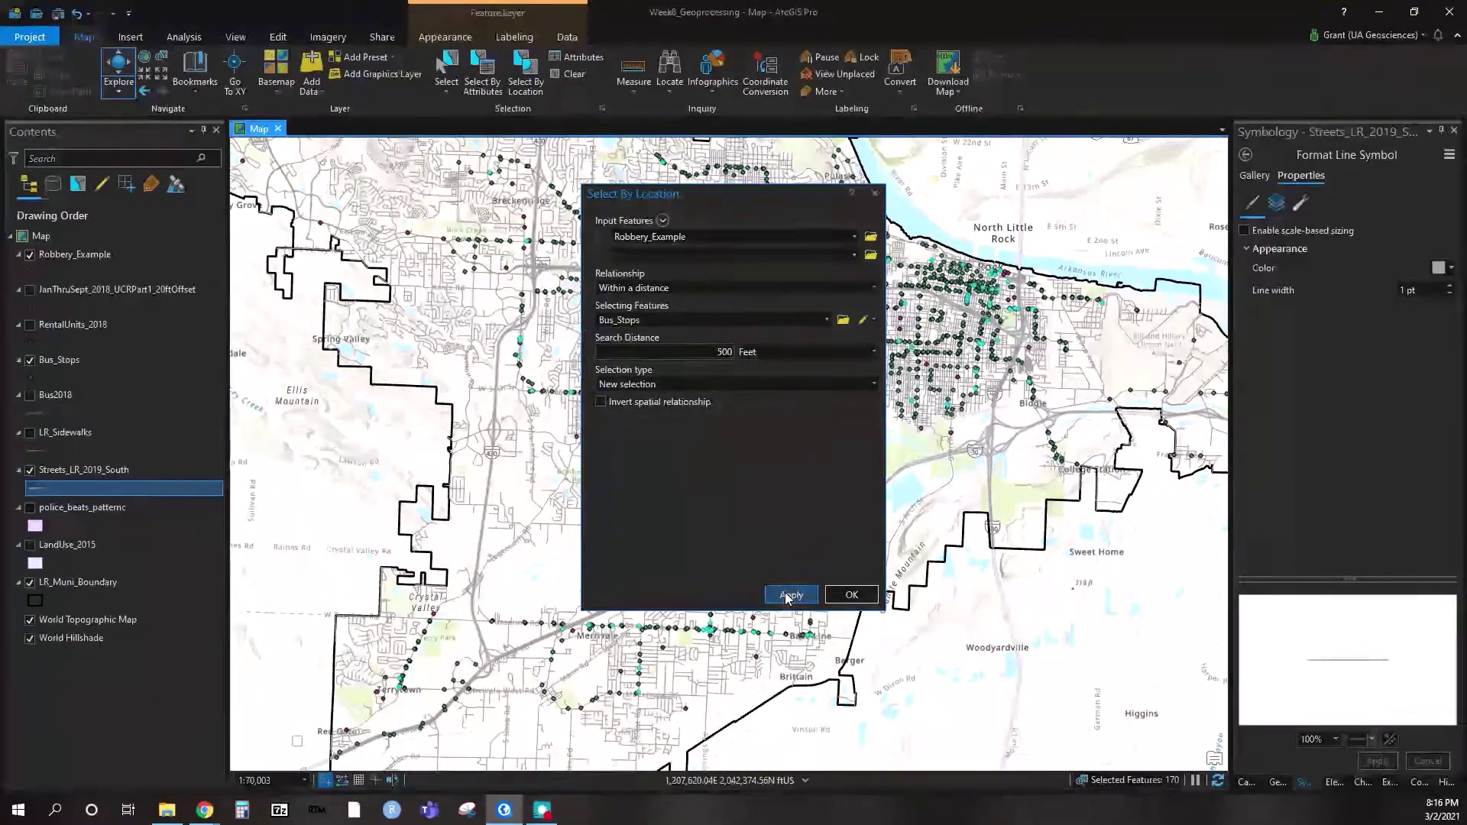
# Open the Robbery_Example attribute table and move the Select By Location dialog aside to examine the number of selected records
pyautogui.moveTo(725, 192); pyautogui.dragTo(509, 215)
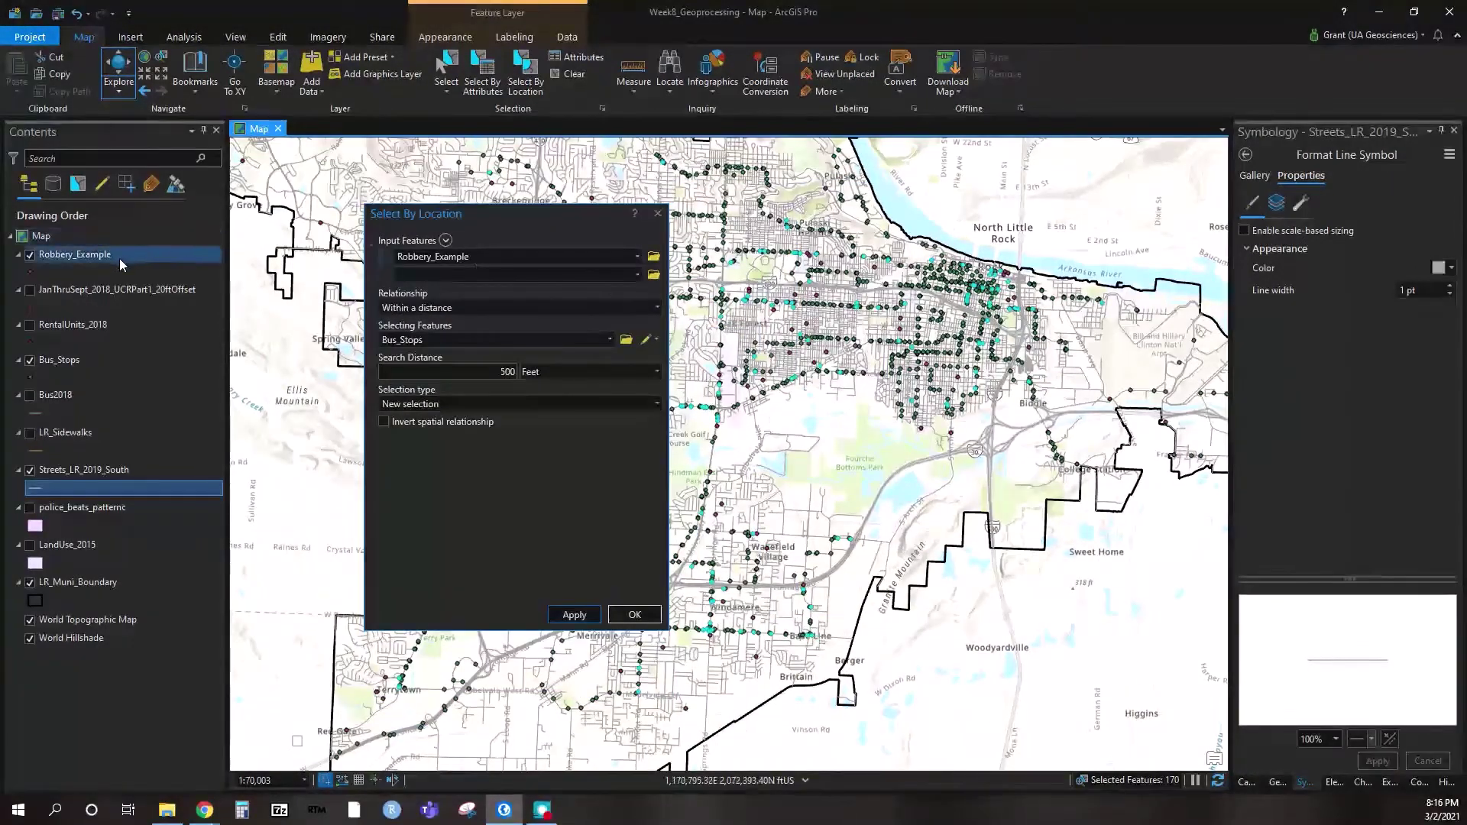
pyautogui.rightClick(88, 255)
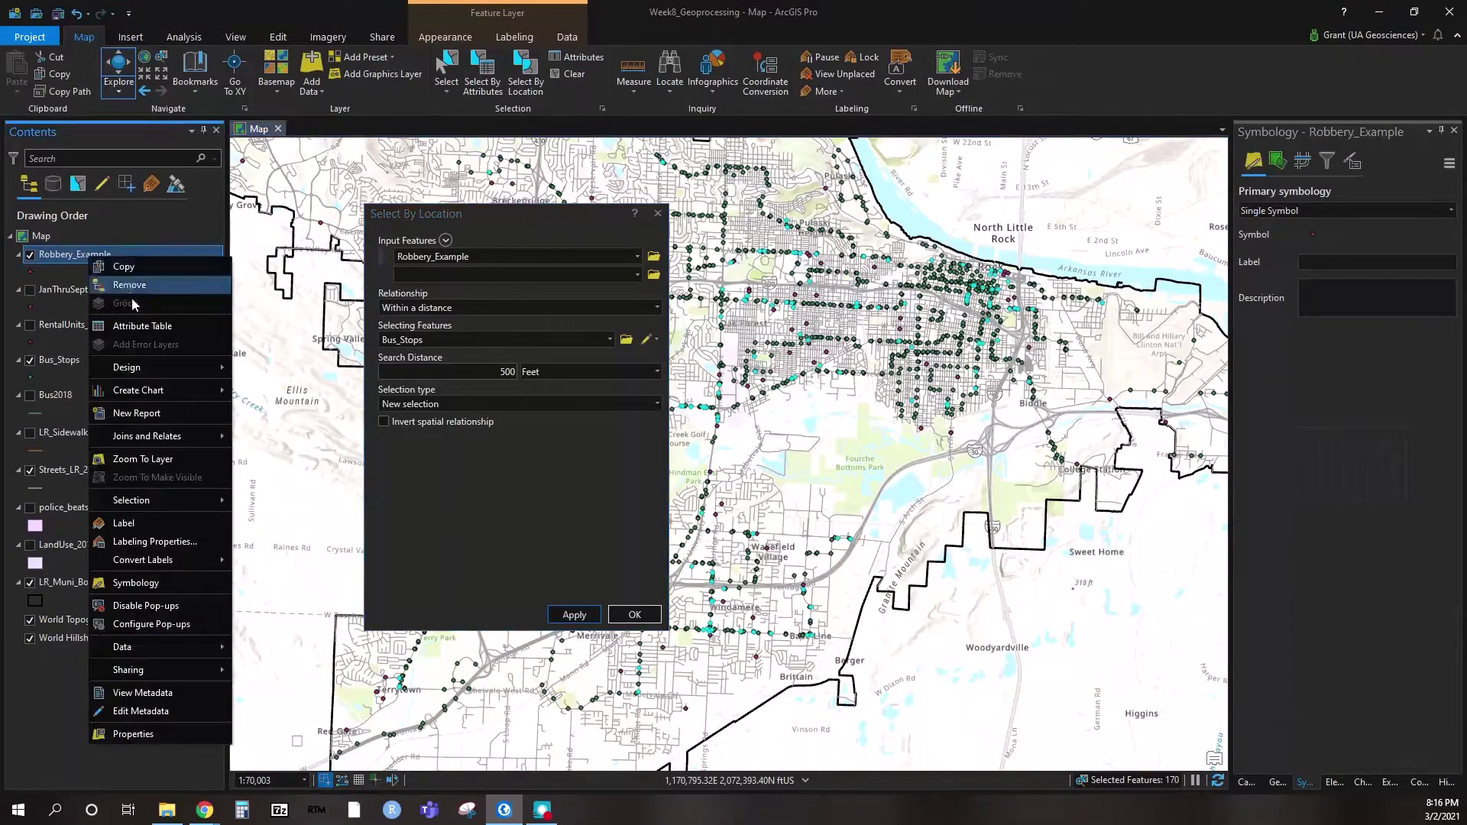
pyautogui.click(141, 326)
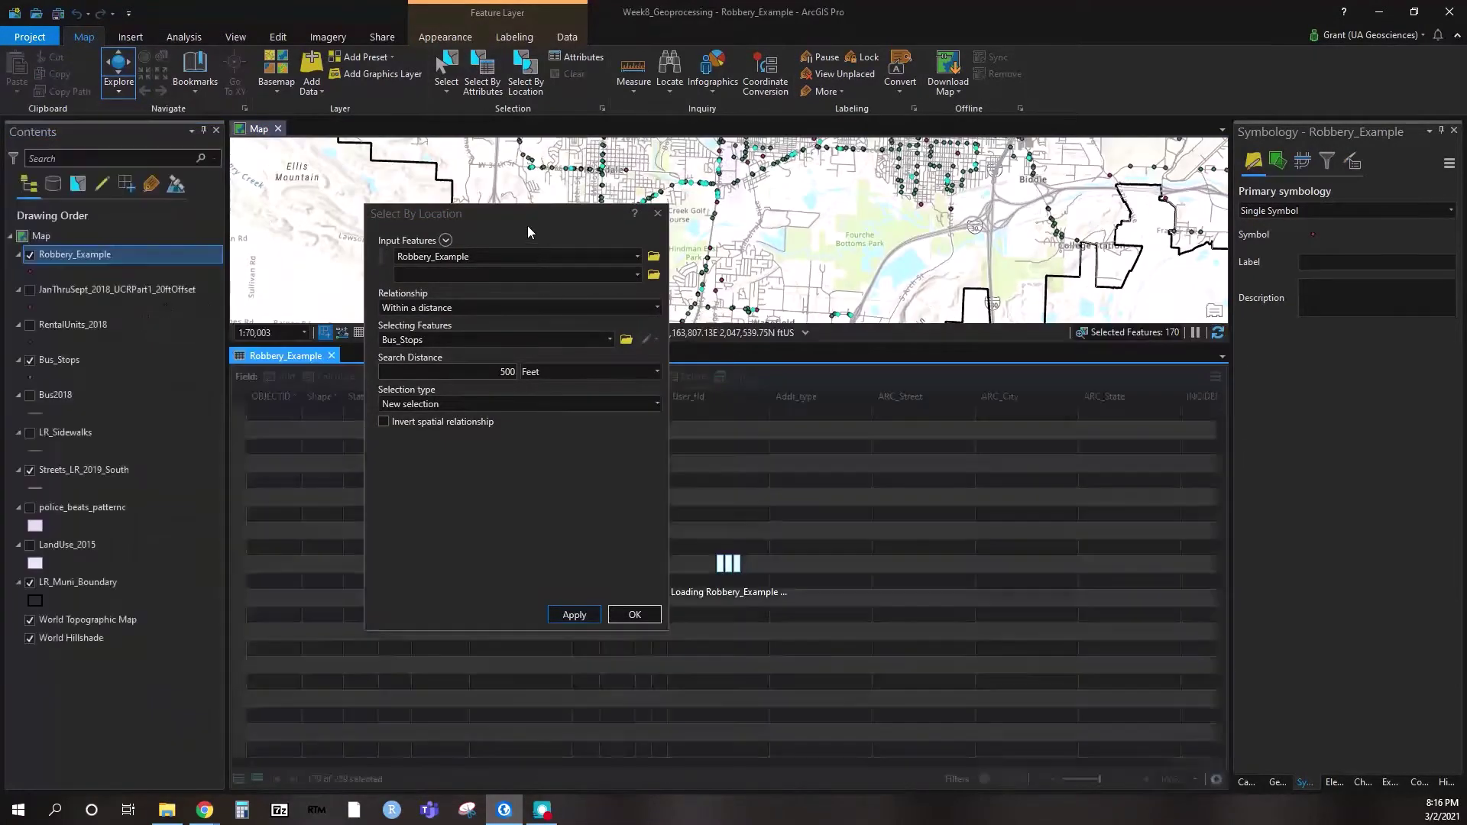
pyautogui.moveTo(527, 226); pyautogui.dragTo(1117, 219)
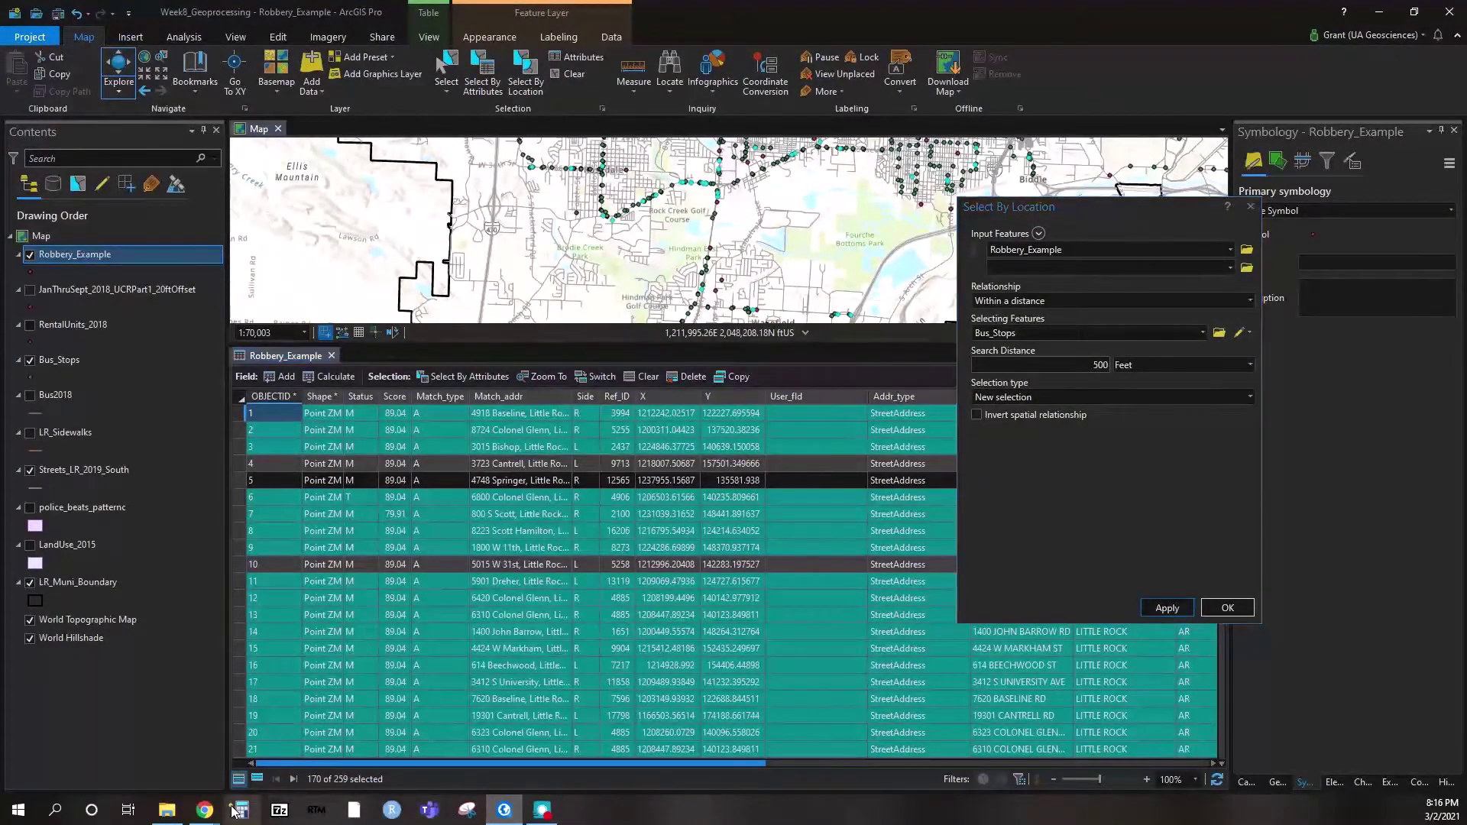
# Switch to Calculator, divide 170 by 259 to get the share of robberies near bus stops, and close it
pyautogui.click(617, 432)
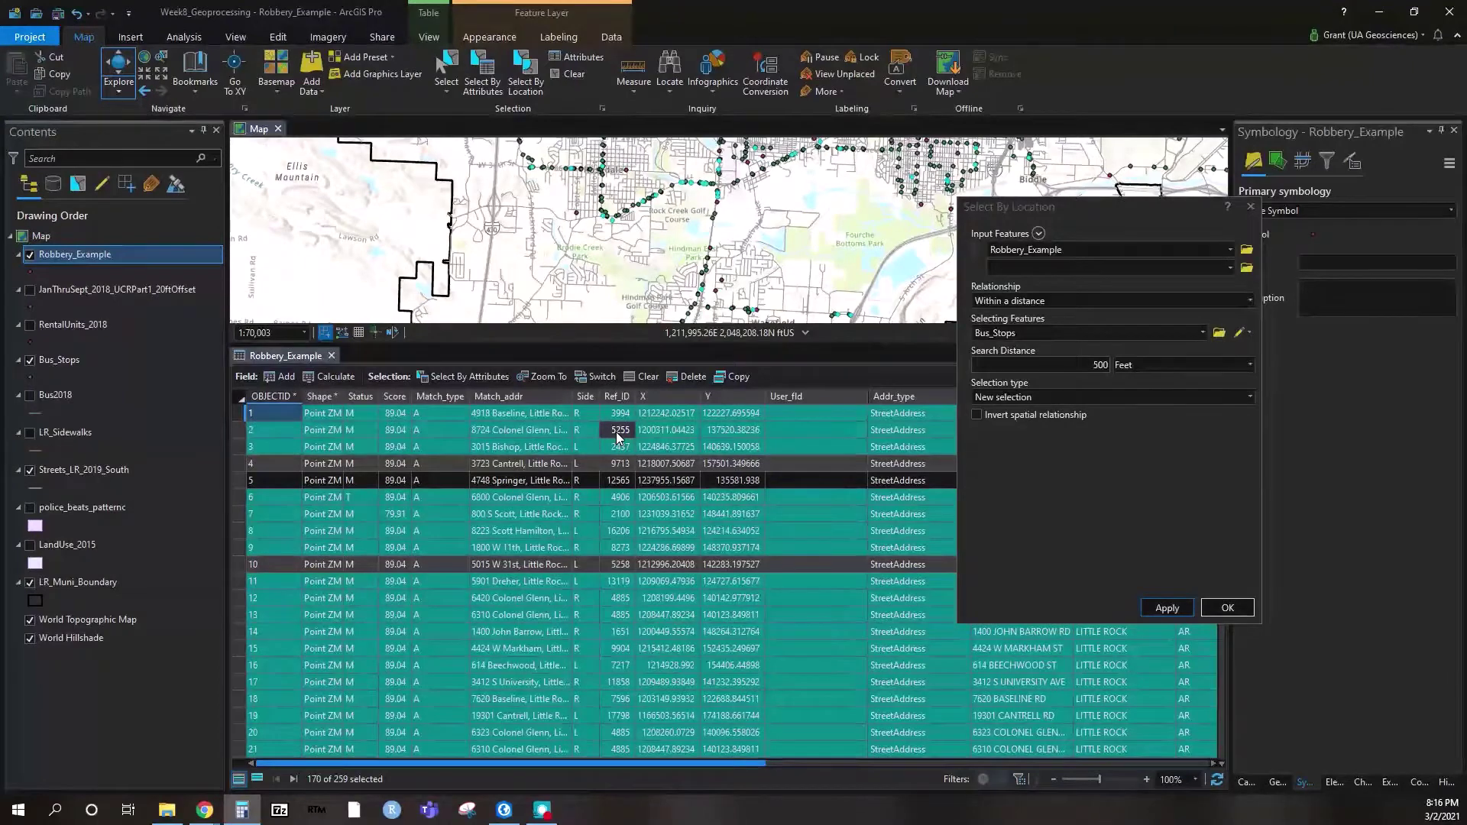
pyautogui.hotkey('alt', 'Tab')
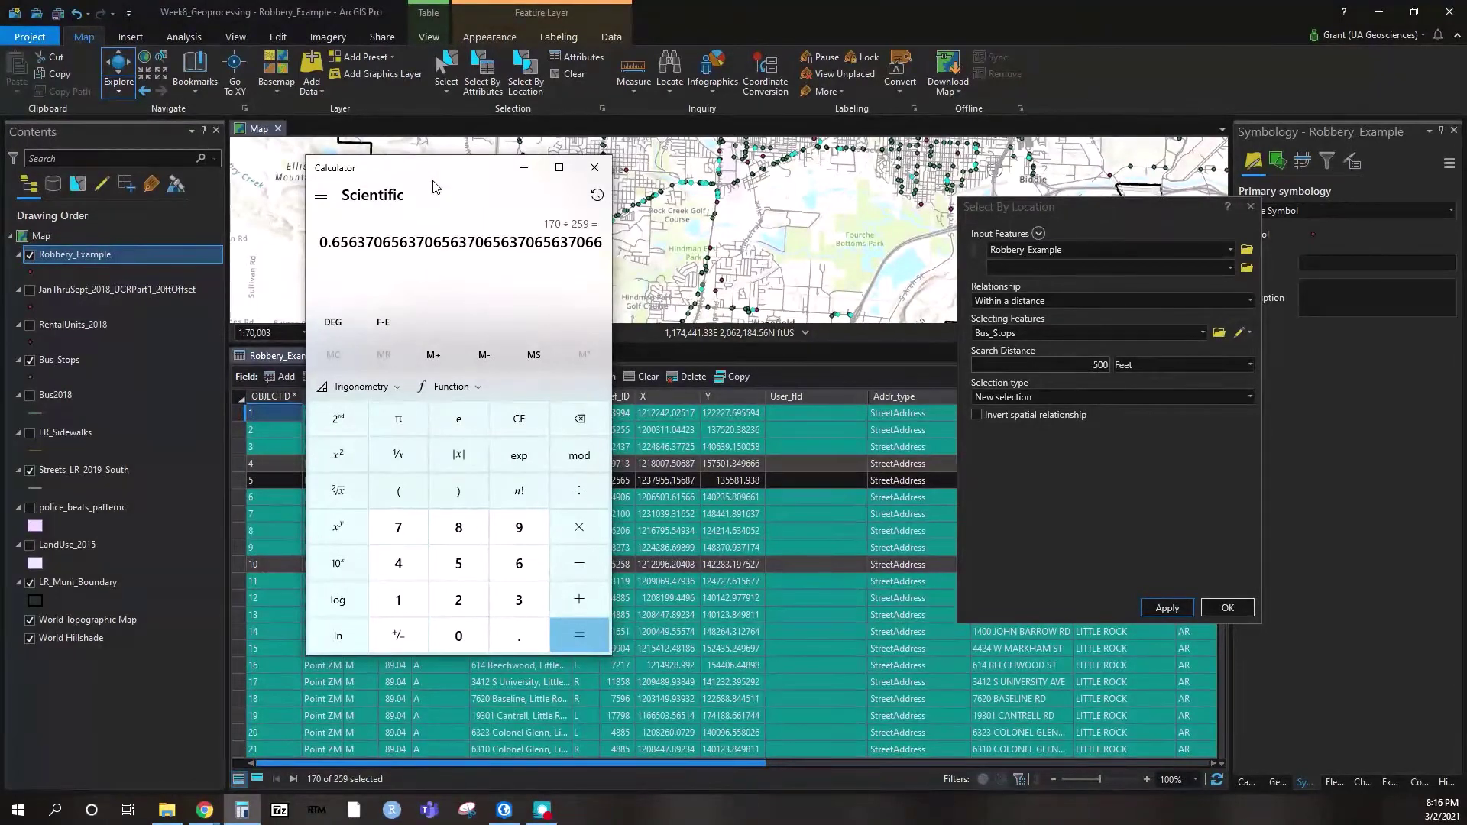
pyautogui.click(594, 172)
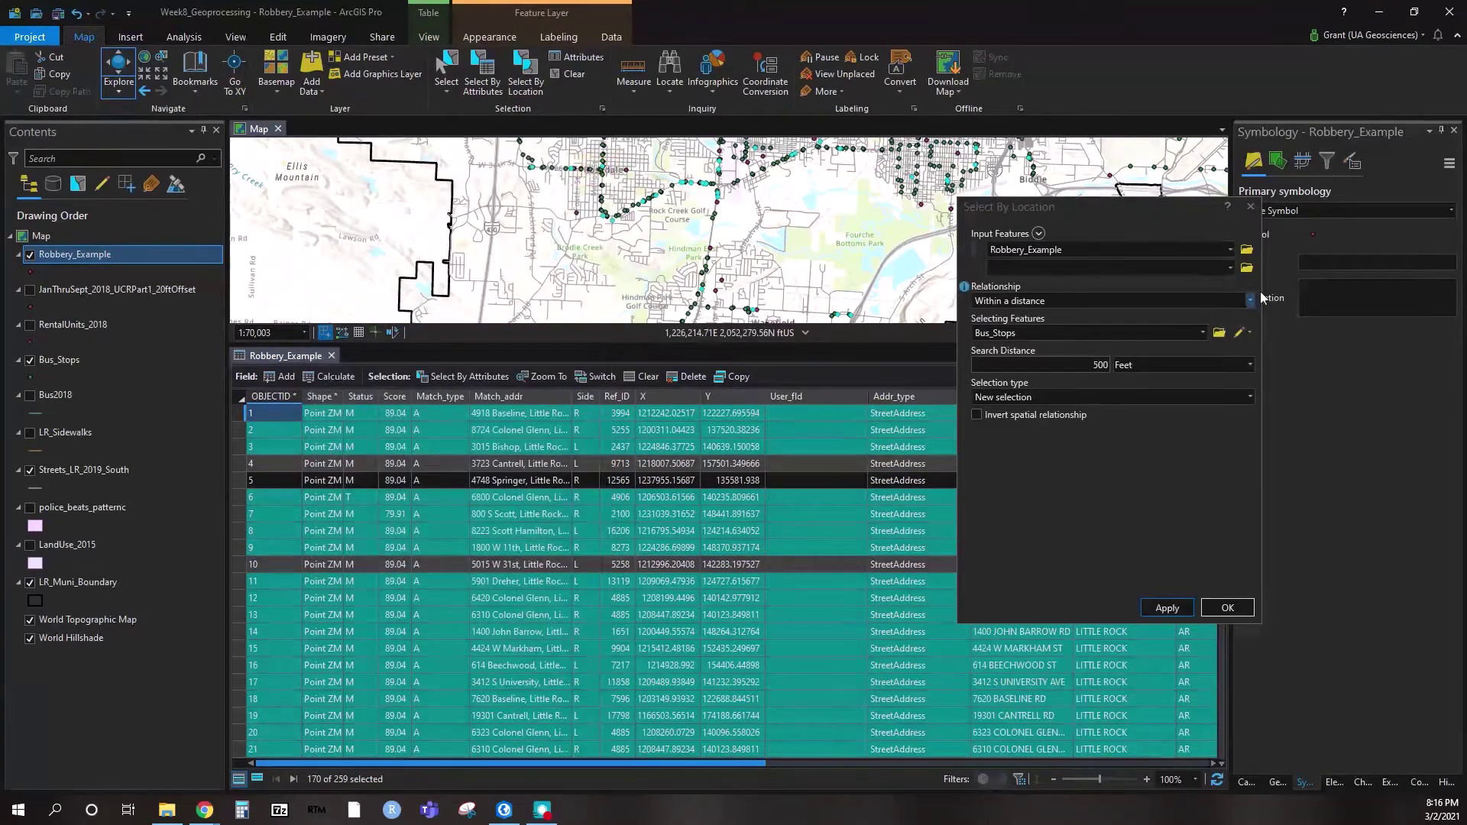
# Leave the location selection, clear the selected robberies, and close the Robbery_Example attribute table
pyautogui.click(1248, 208)
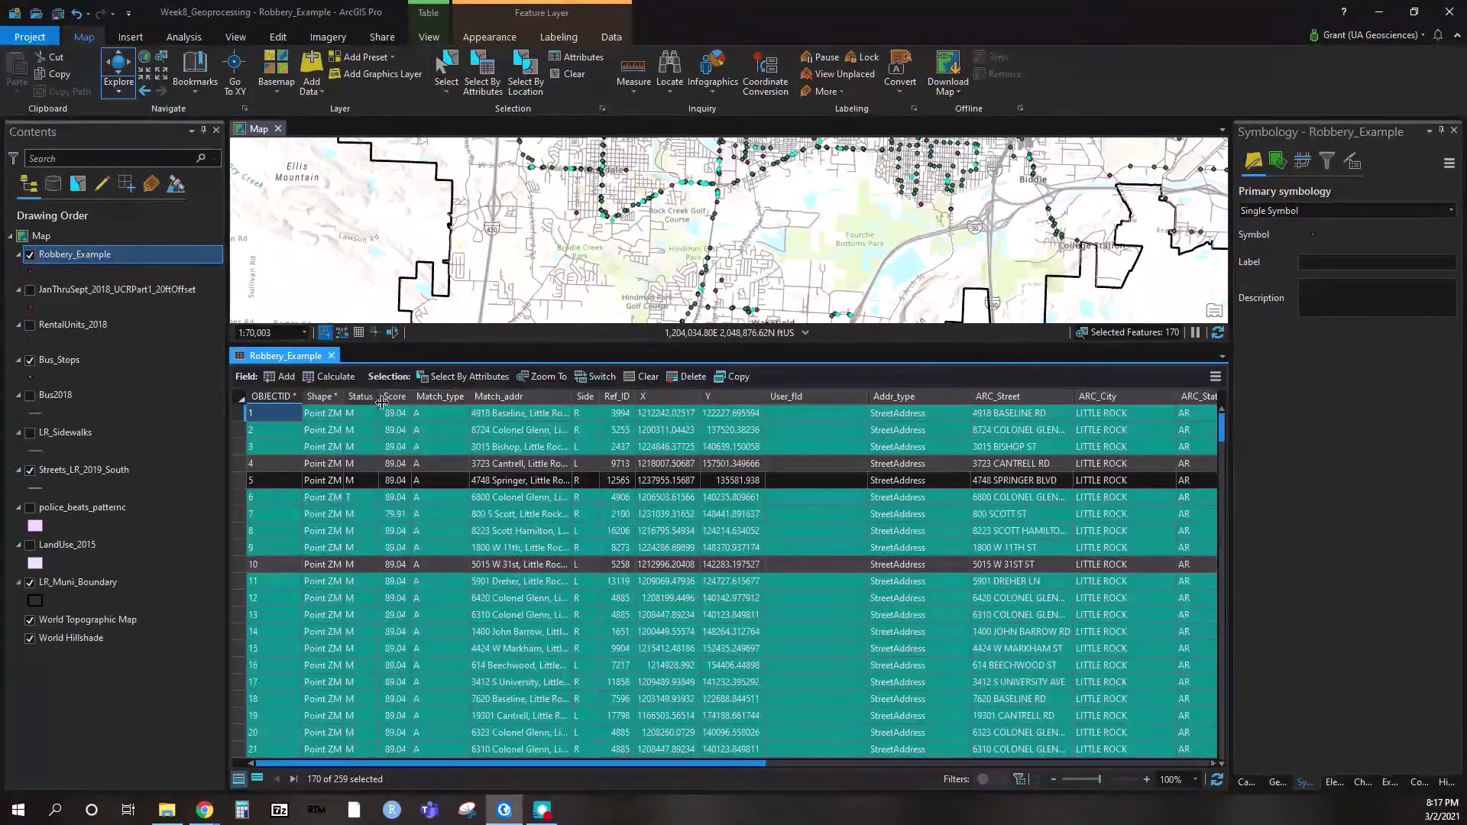
pyautogui.click(184, 36)
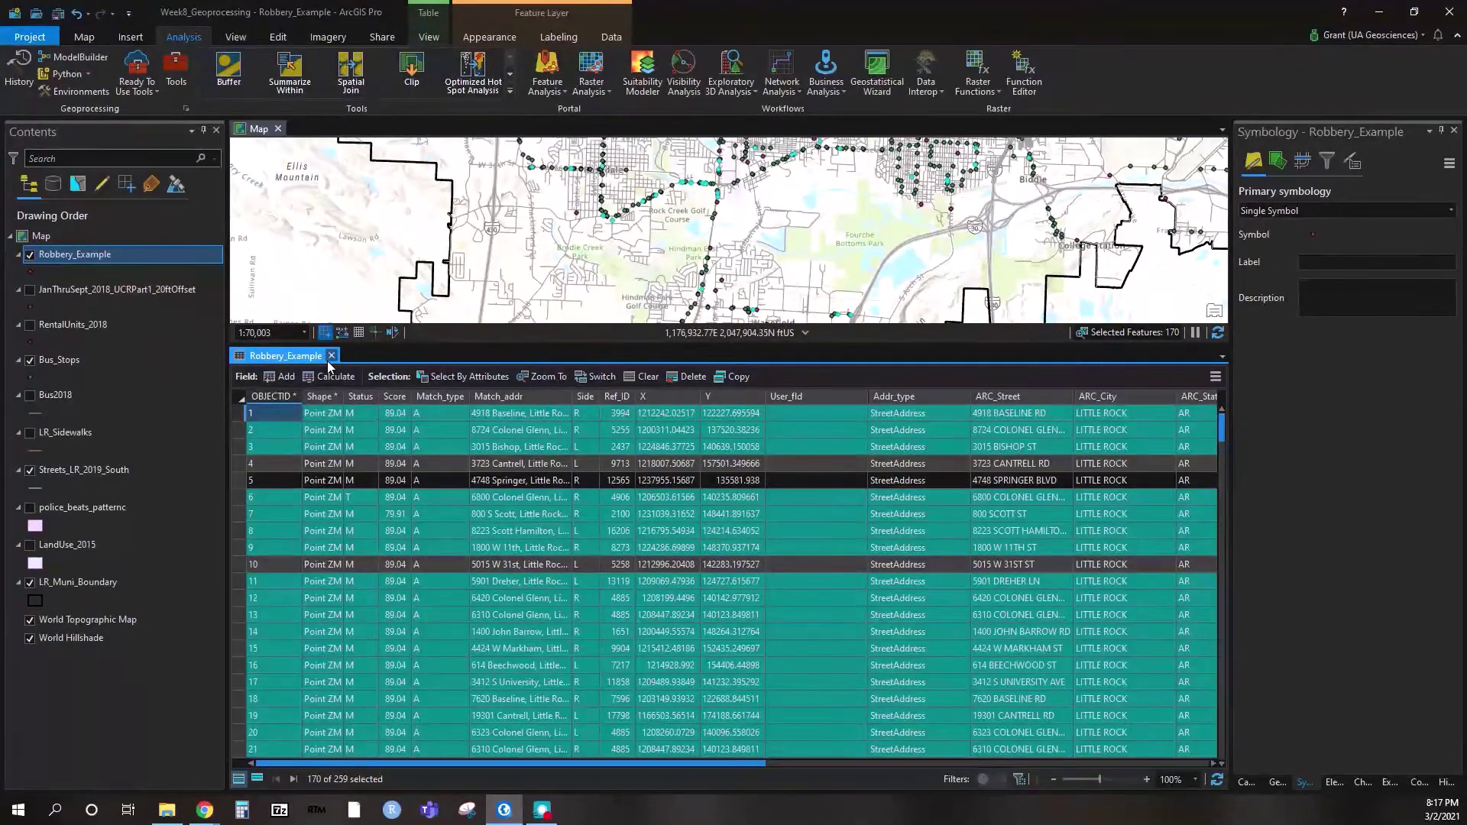
pyautogui.click(86, 37)
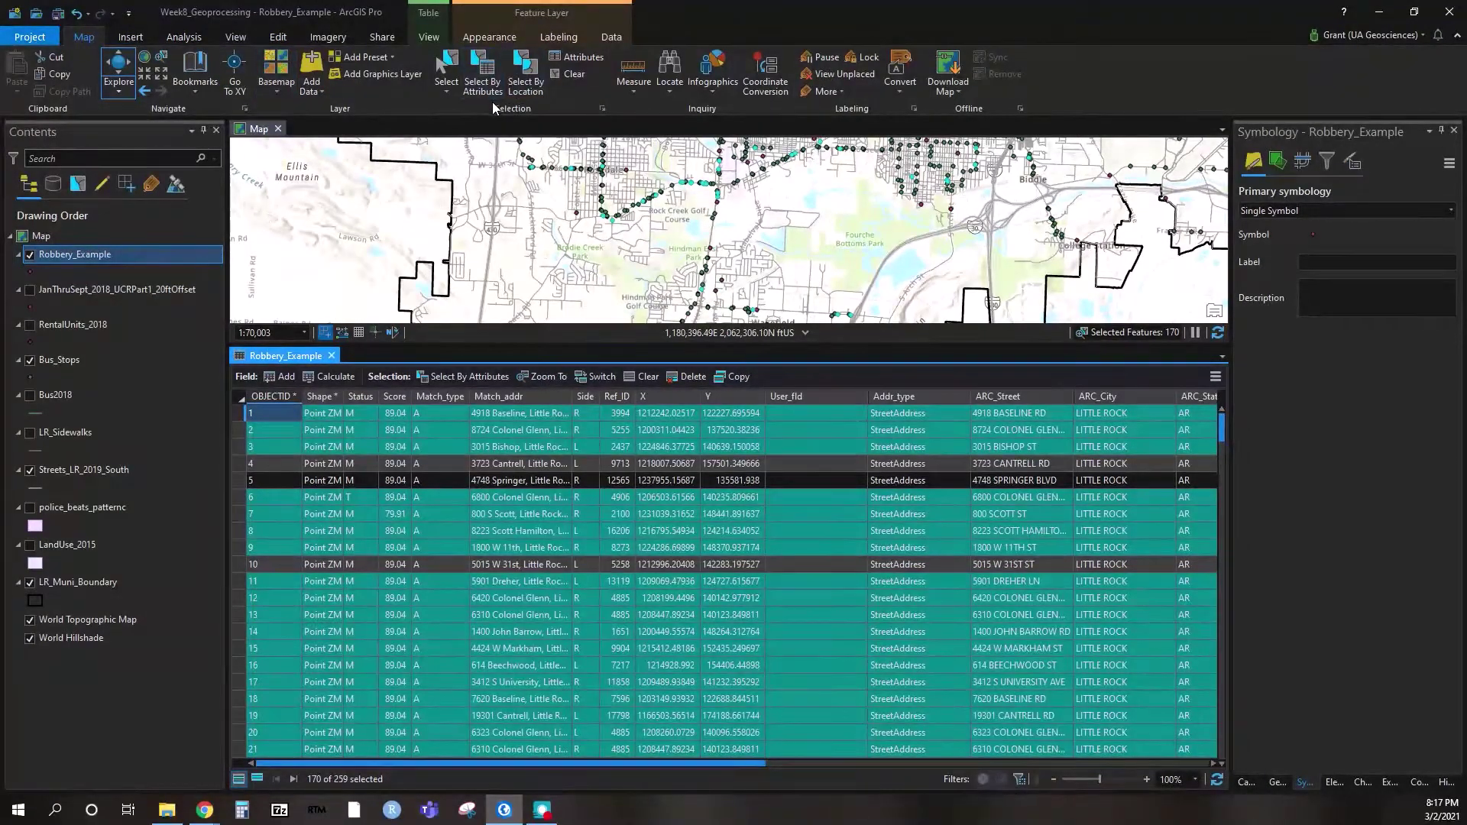
pyautogui.click(571, 74)
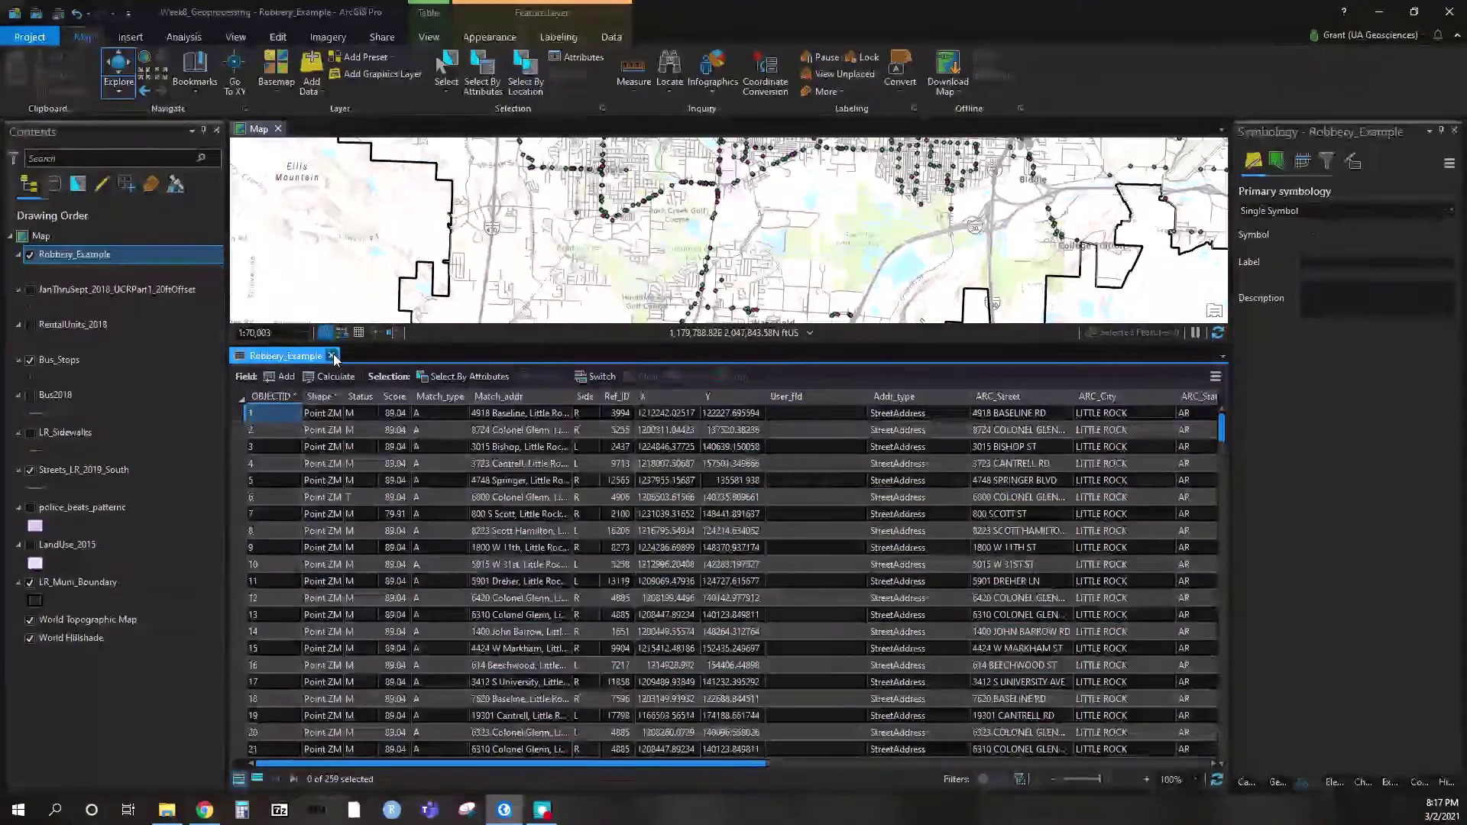
pyautogui.click(332, 355)
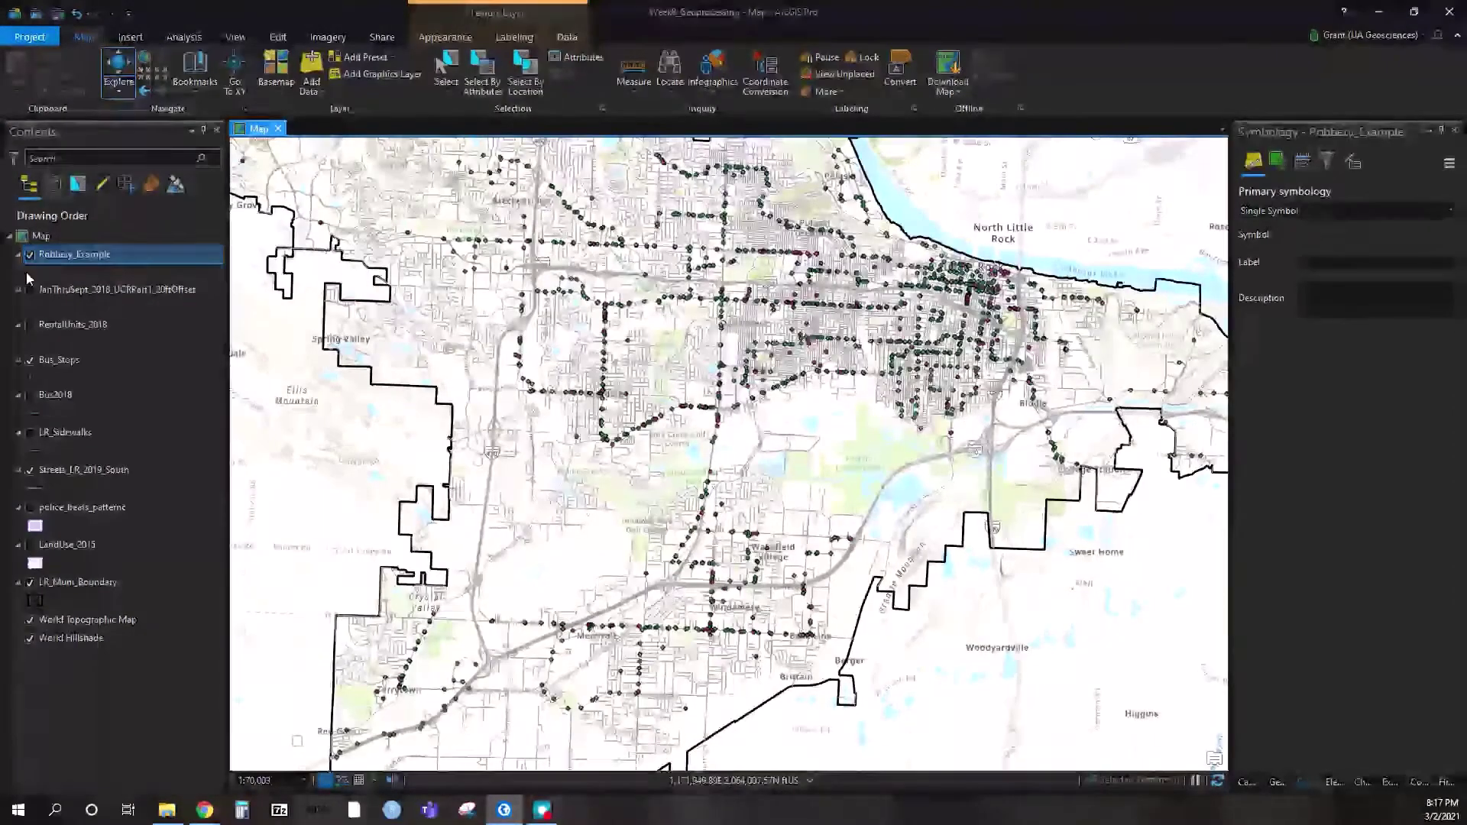
# Hide the Bus_Stops and Streets_LR_2019_South layers and show the police_beats_patternc layer
pyautogui.click(30, 360)
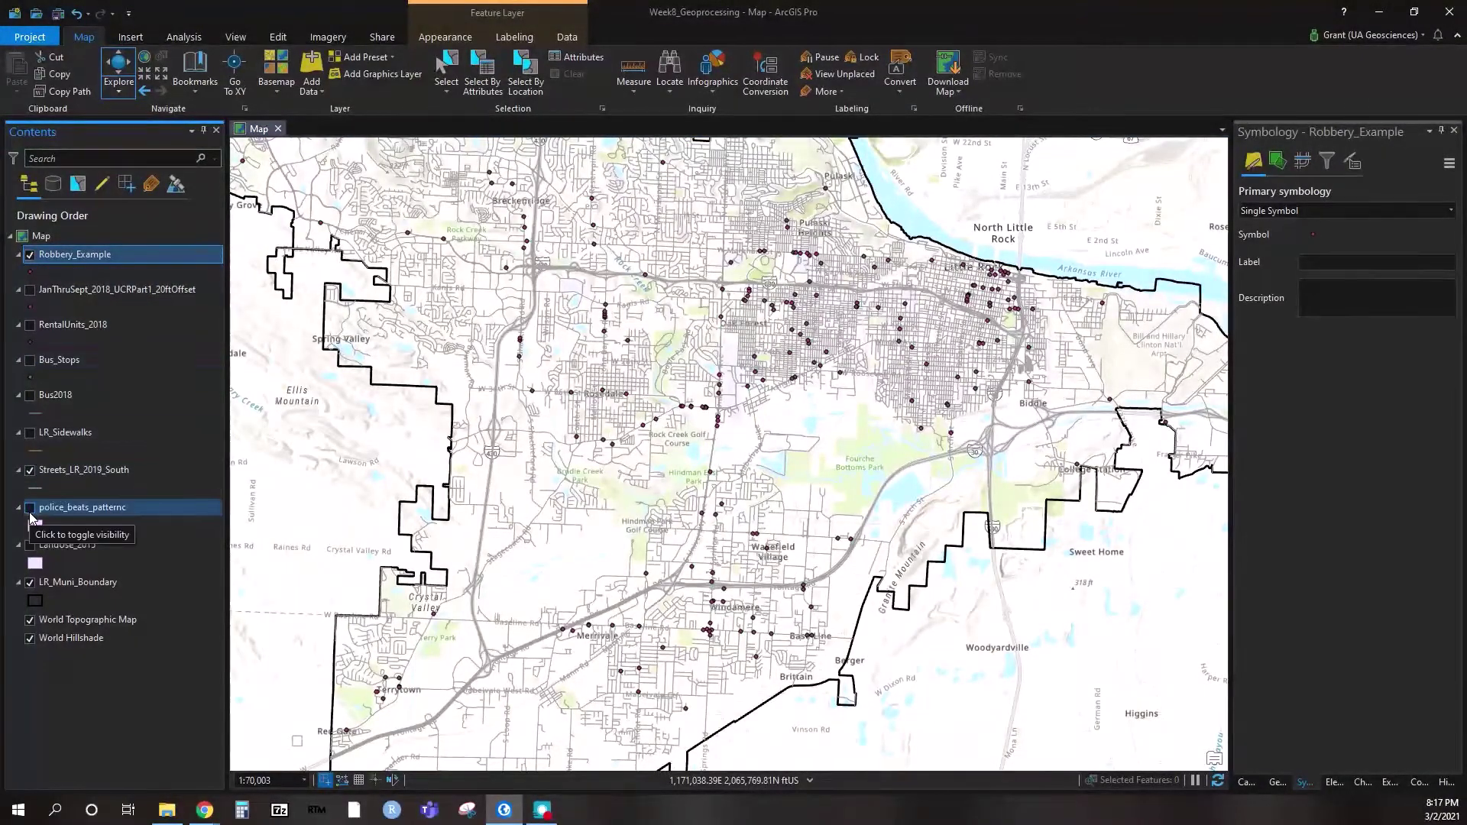
pyautogui.click(31, 509)
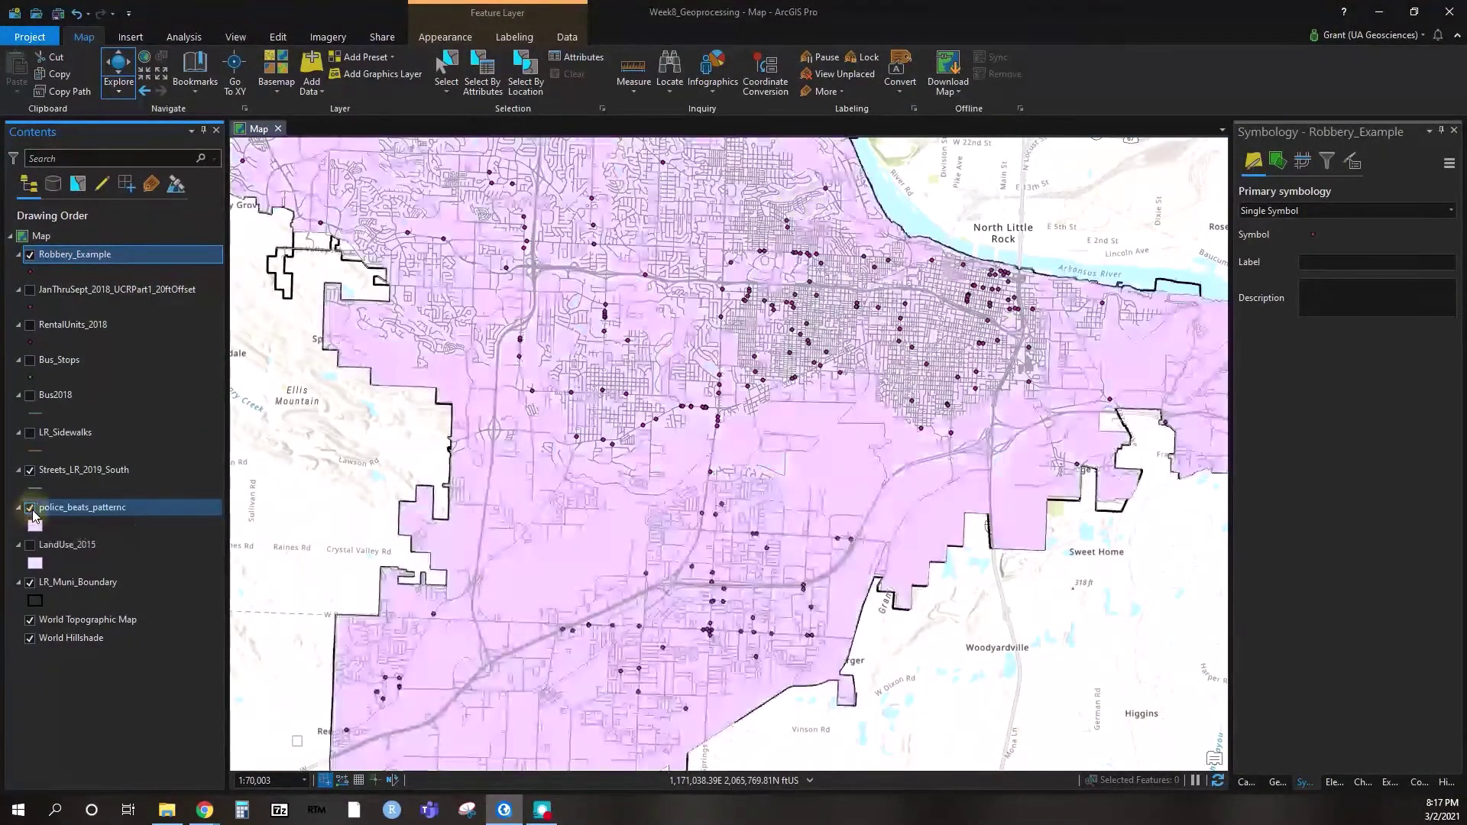
pyautogui.click(31, 470)
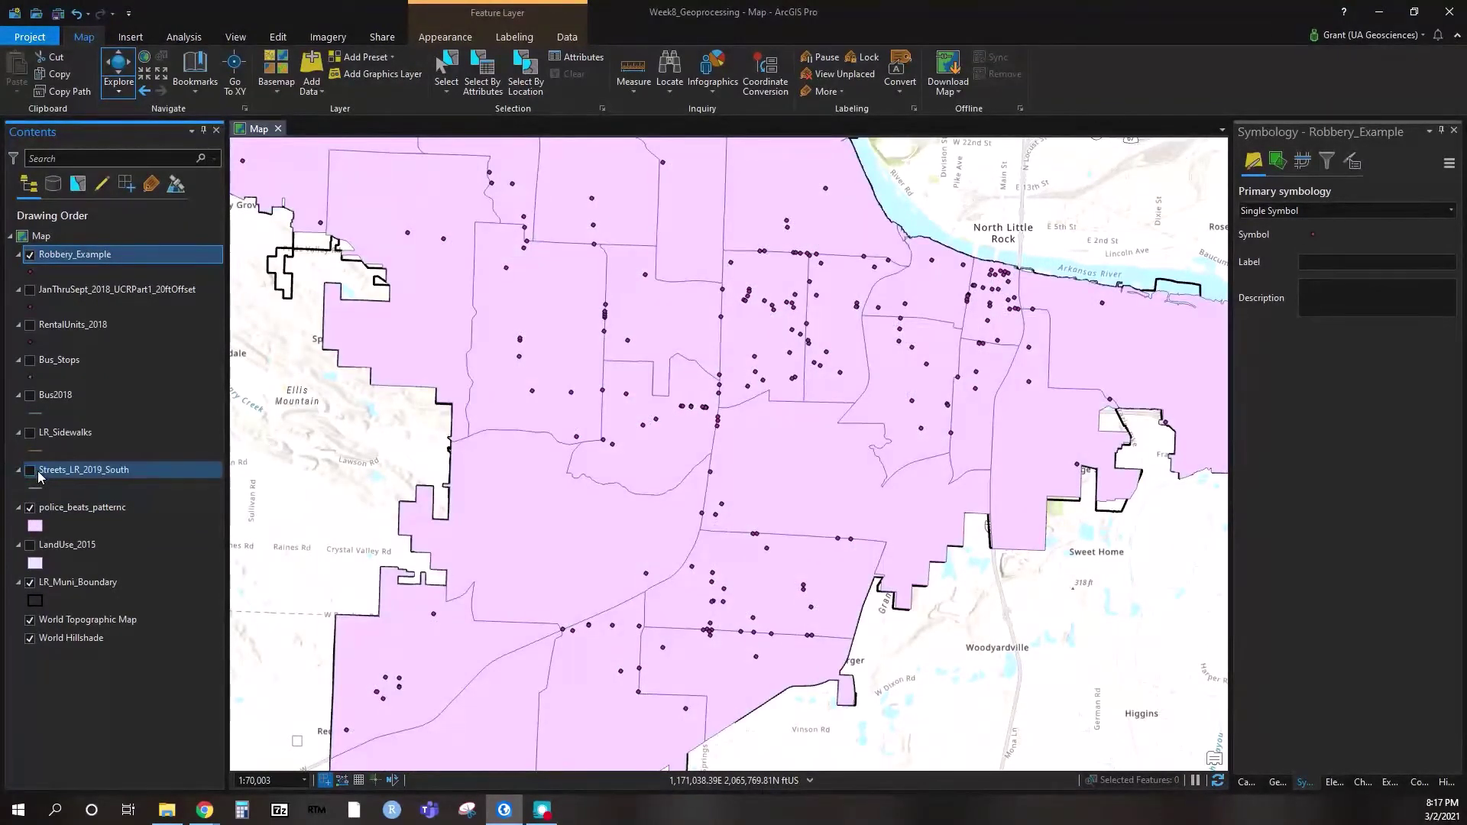
# Open the police_beats_patternc attribute table and select the police beat record with FID 7
pyautogui.rightClick(67, 508)
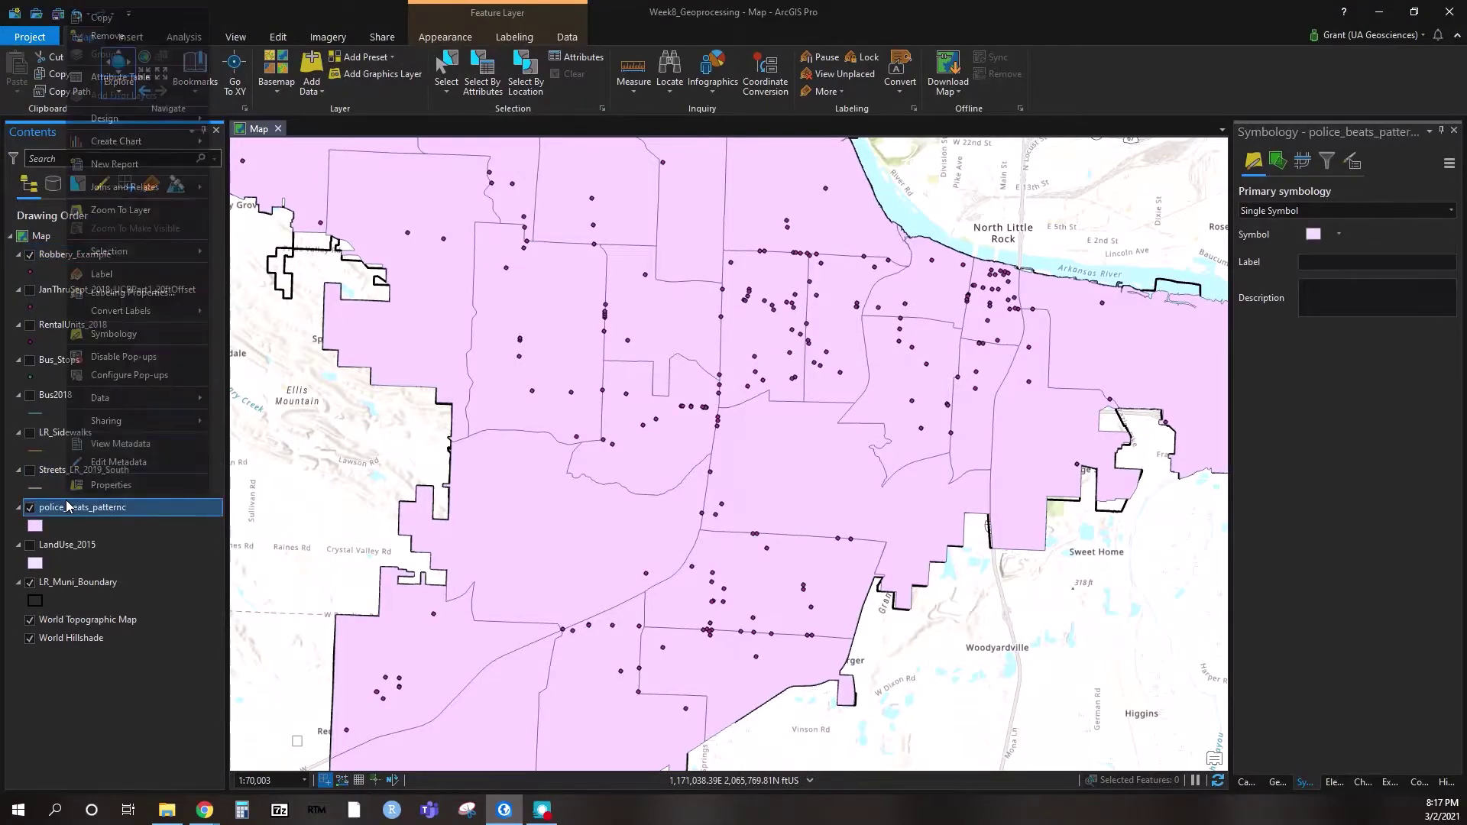
pyautogui.click(138, 76)
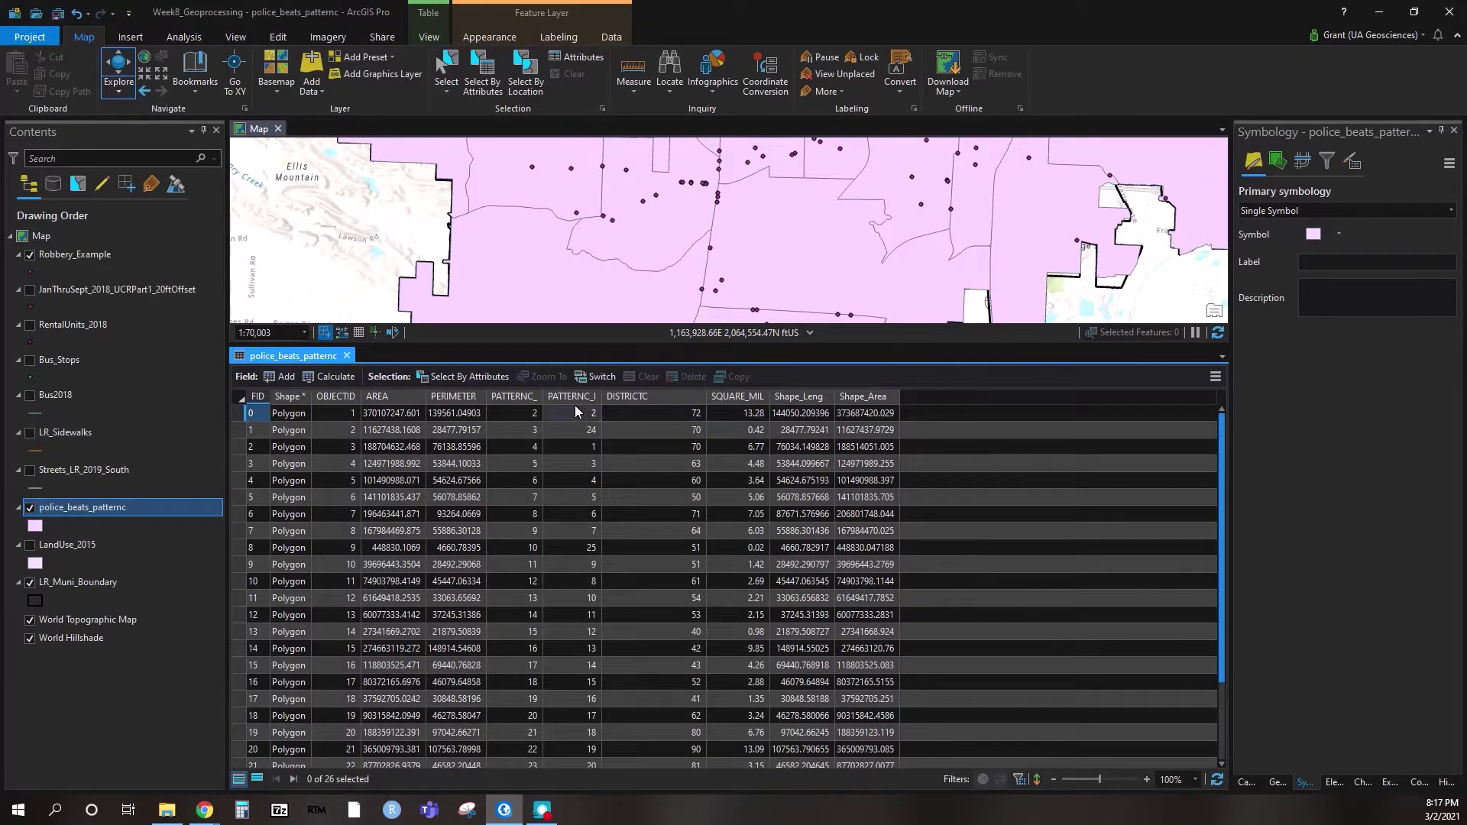
pyautogui.scroll(-2, 612, 286)
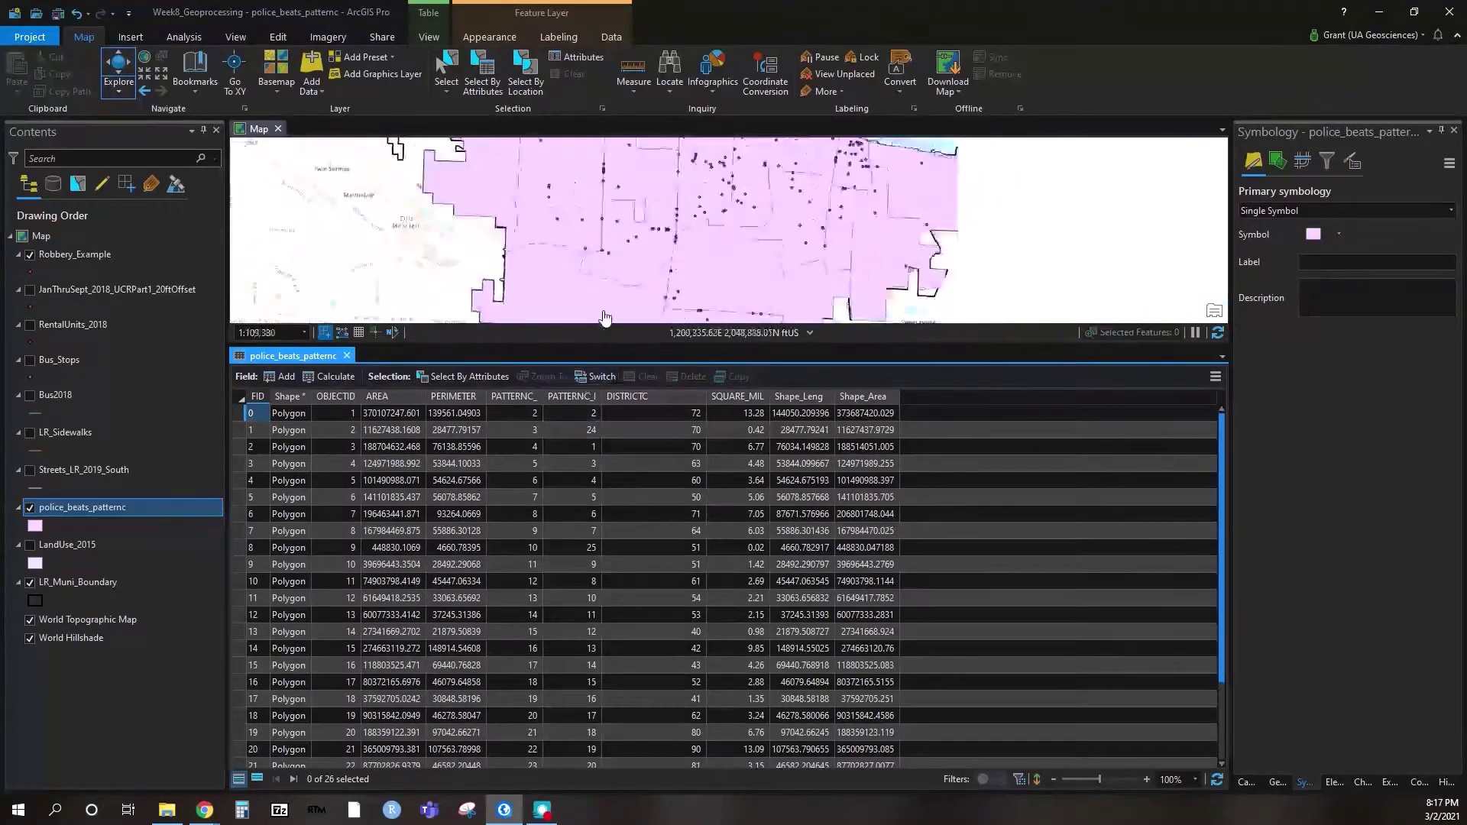
pyautogui.scroll(-1, 612, 286)
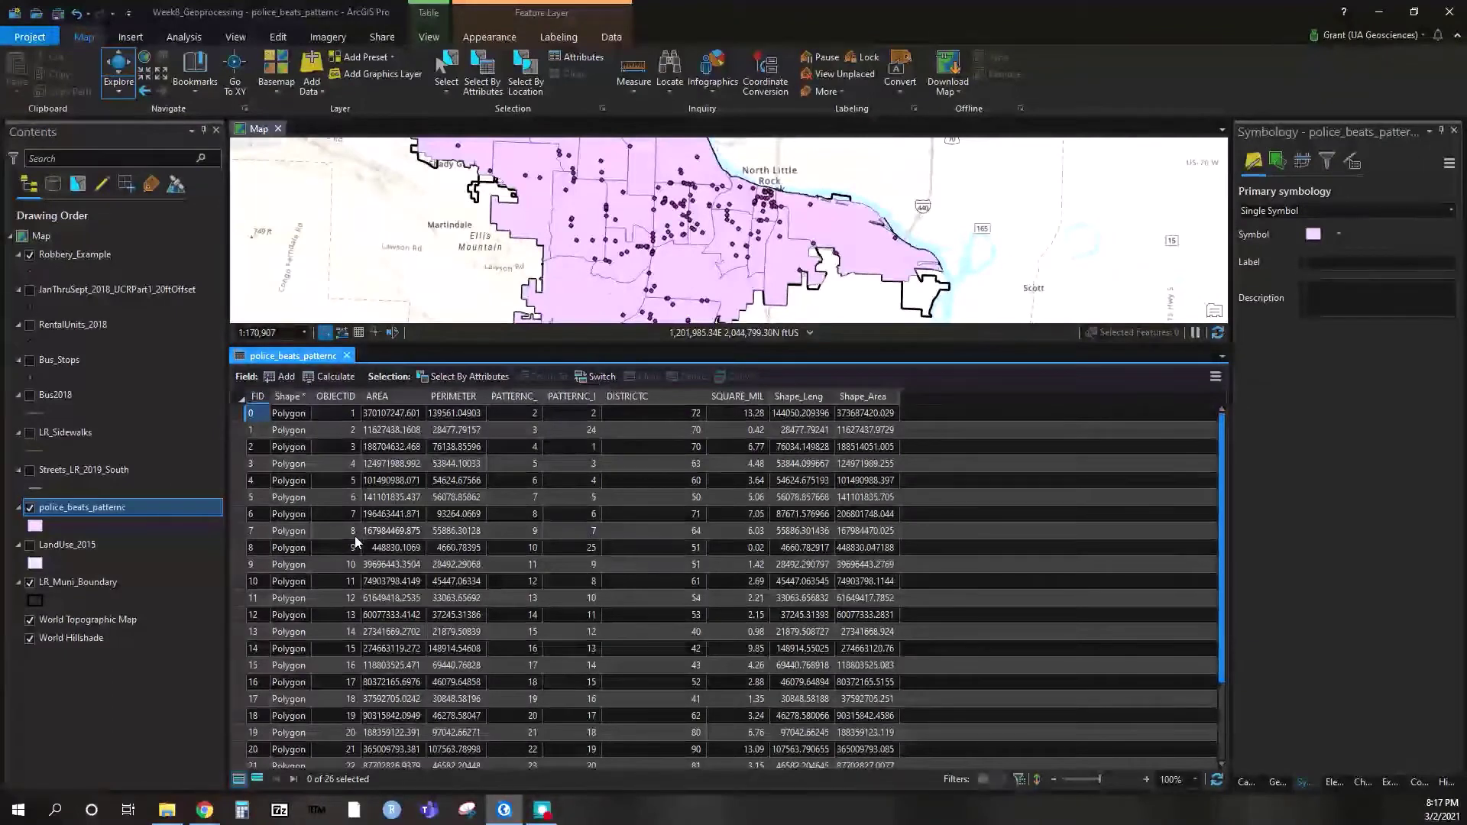
pyautogui.click(240, 531)
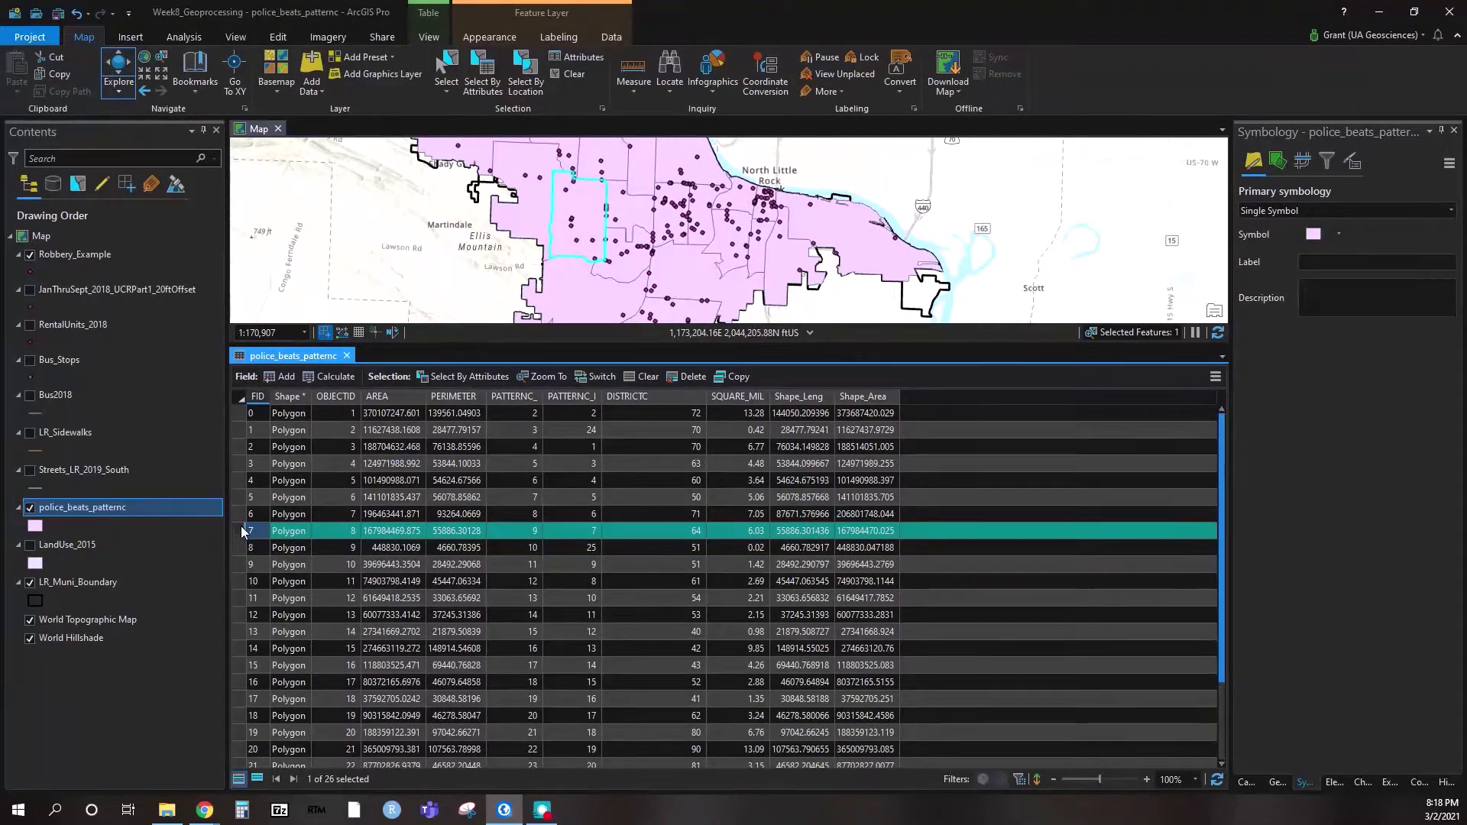
# Start a selection by location on Robbery_Example with the selection type Add to the current selection
pyautogui.click(527, 85)
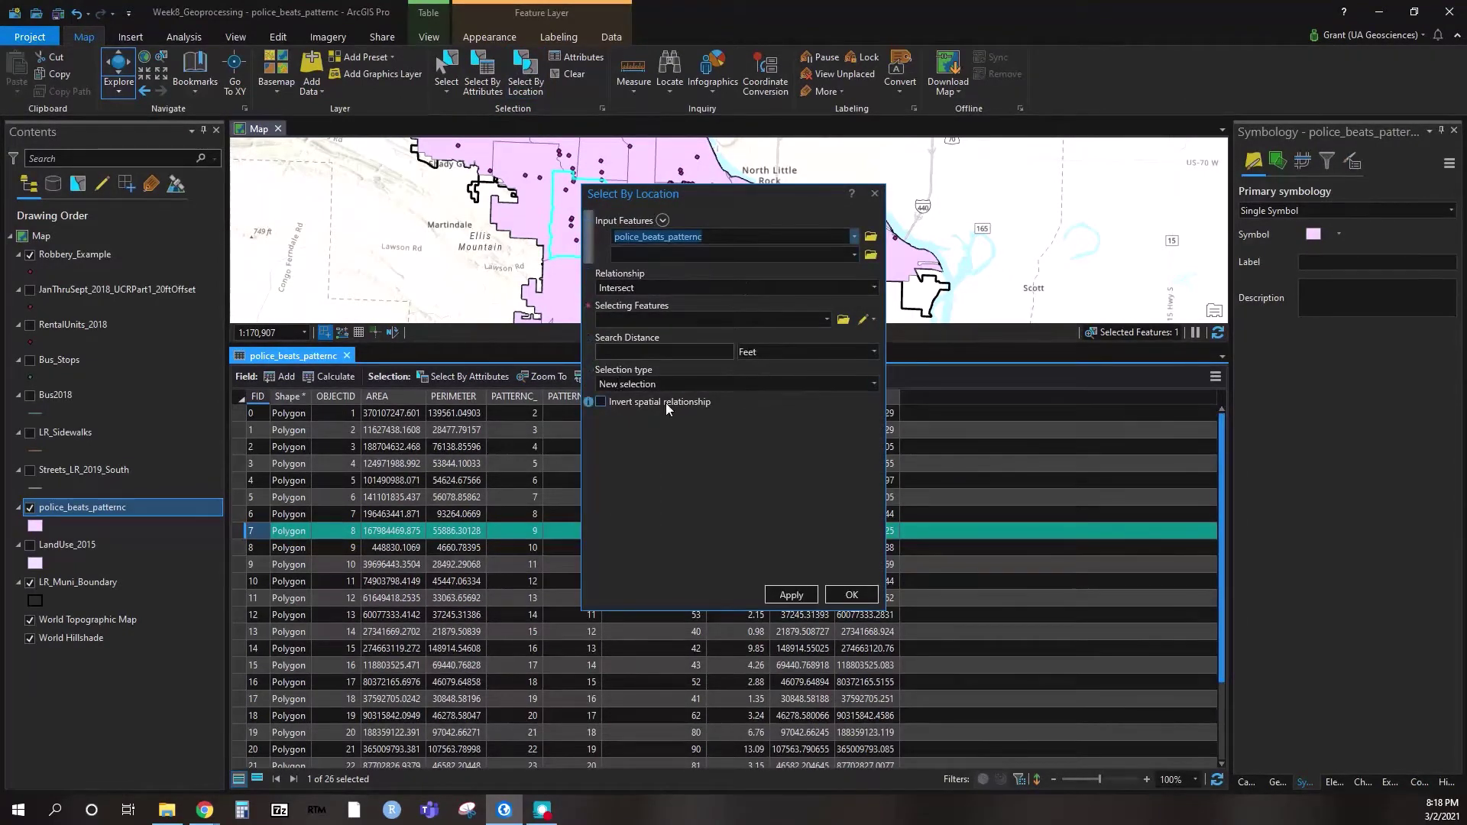
pyautogui.click(875, 386)
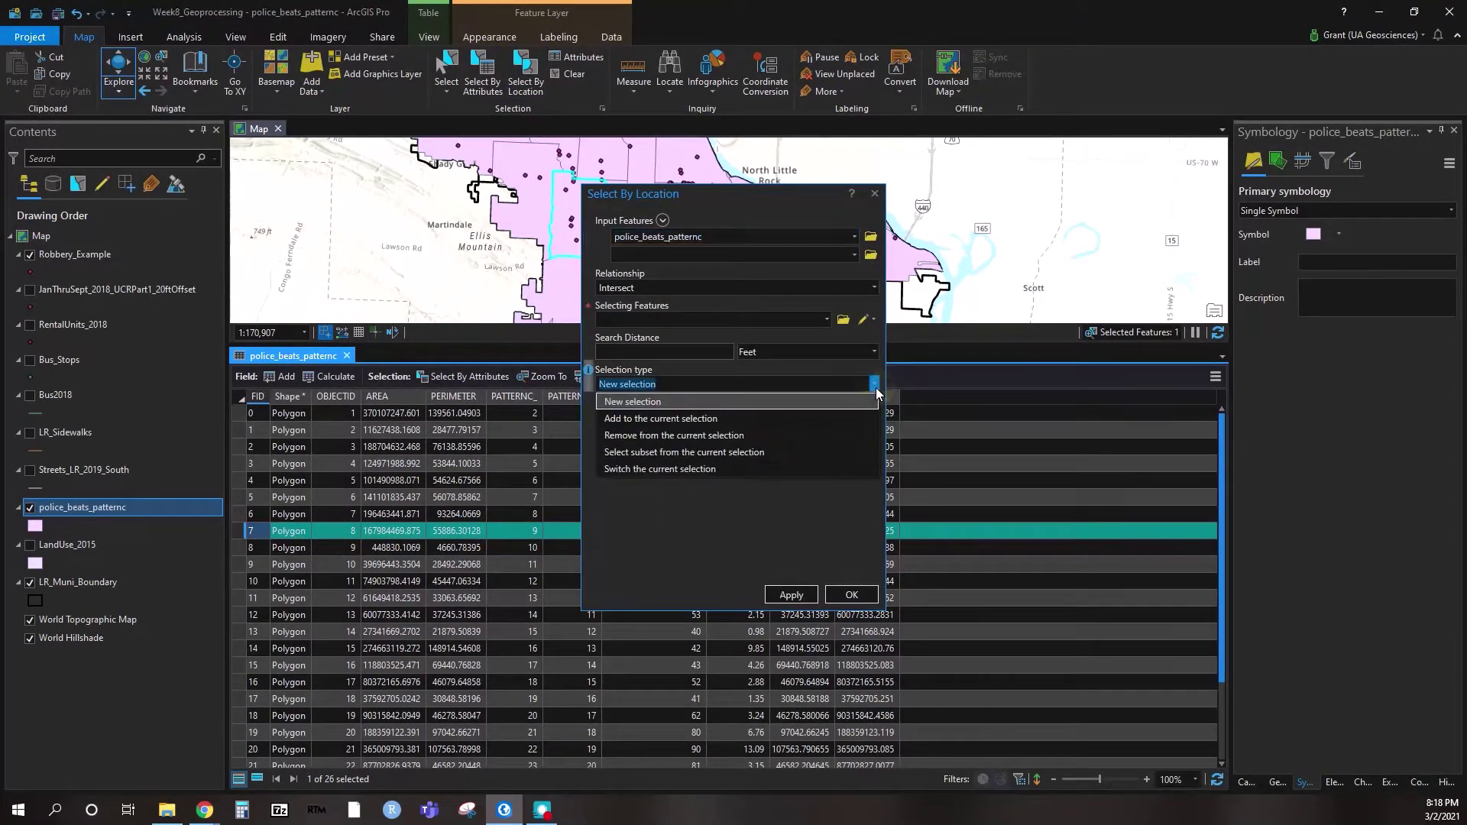
pyautogui.click(837, 416)
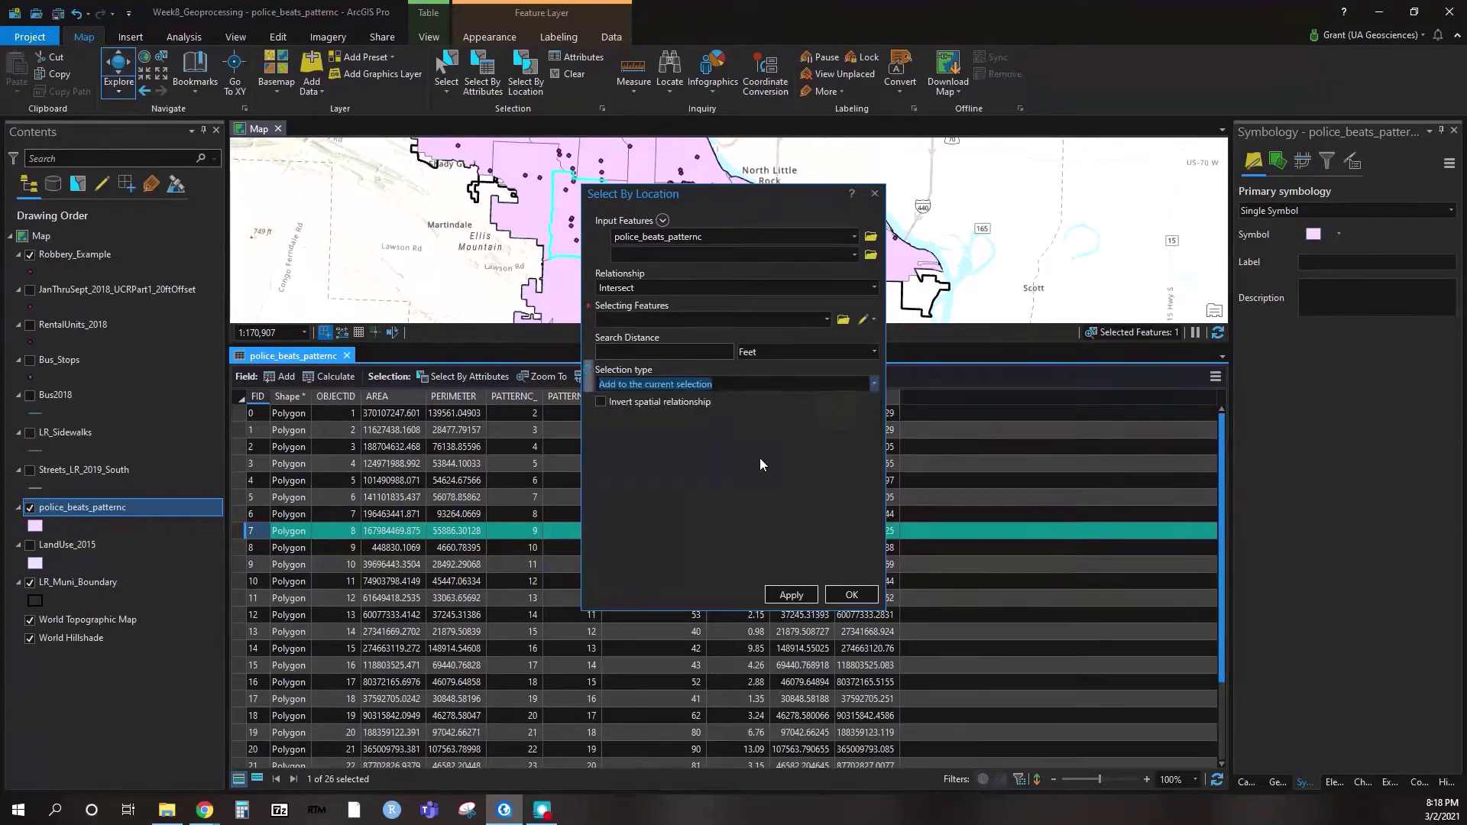
pyautogui.moveTo(706, 190); pyautogui.dragTo(854, 208)
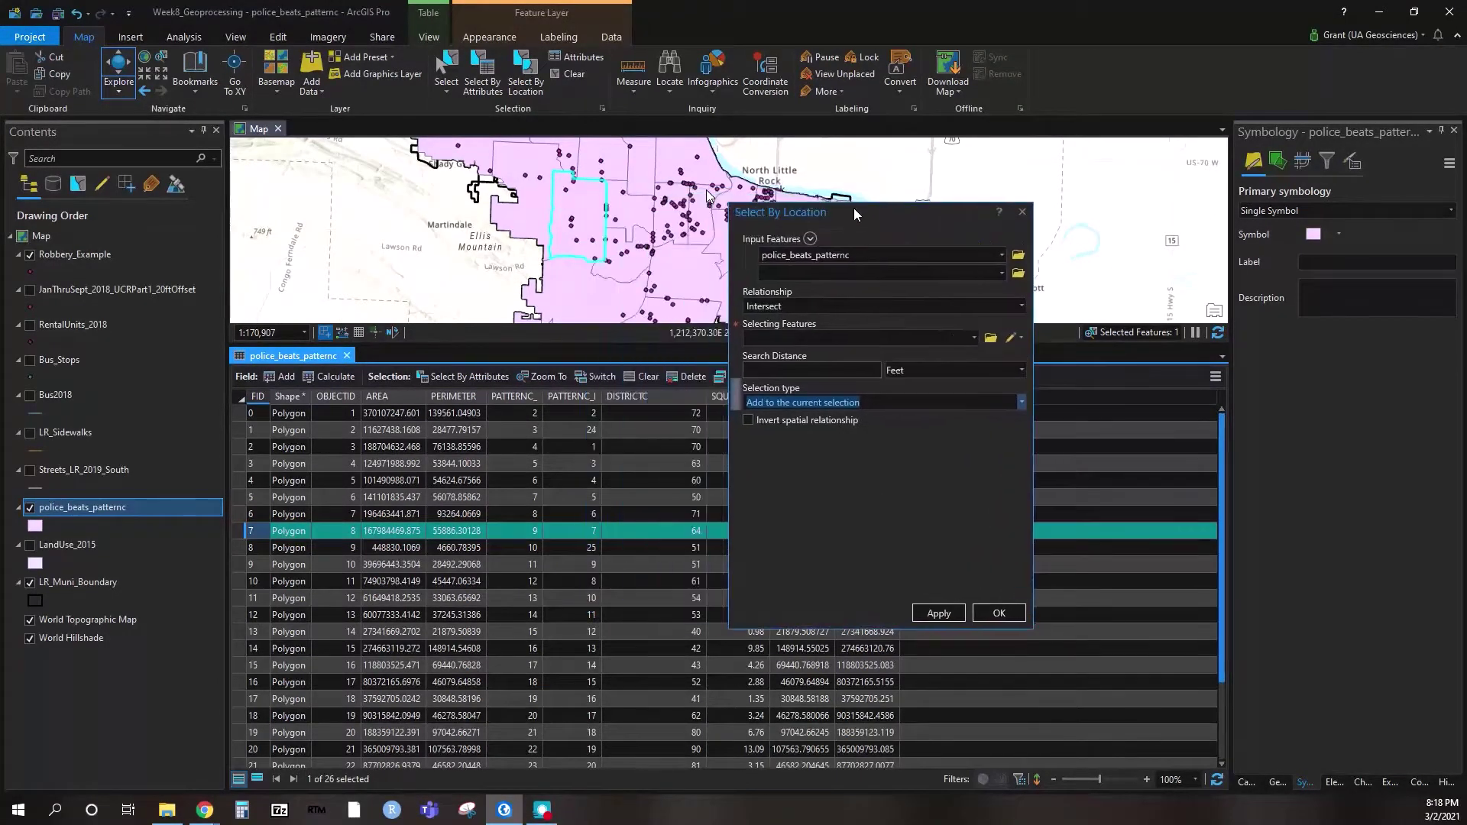
pyautogui.click(1002, 273)
pyautogui.click(937, 273)
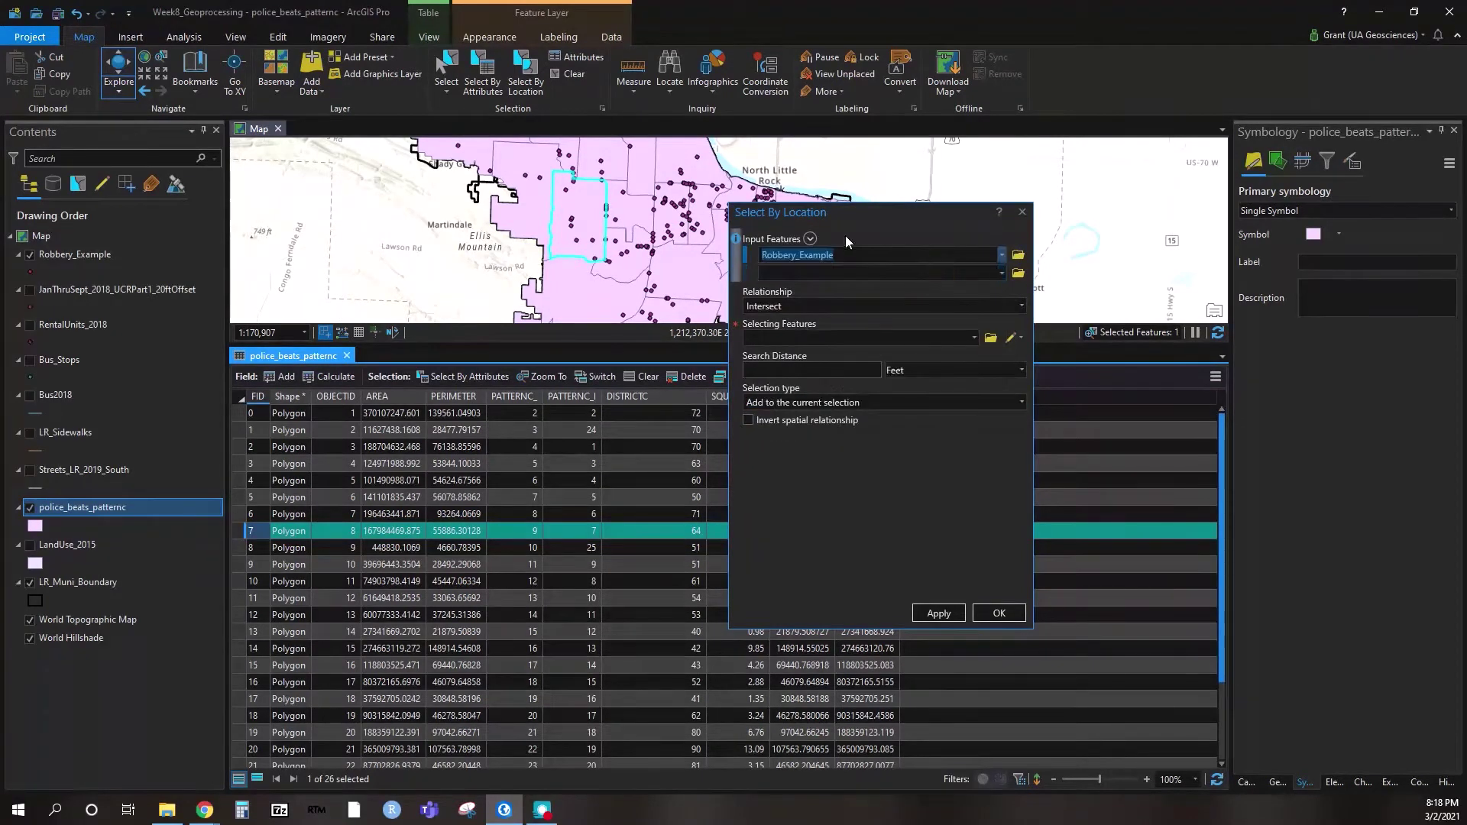
# Set the relationship to Within with police_beats_patternc as the selecting features, and apply the location selection
pyautogui.click(1024, 309)
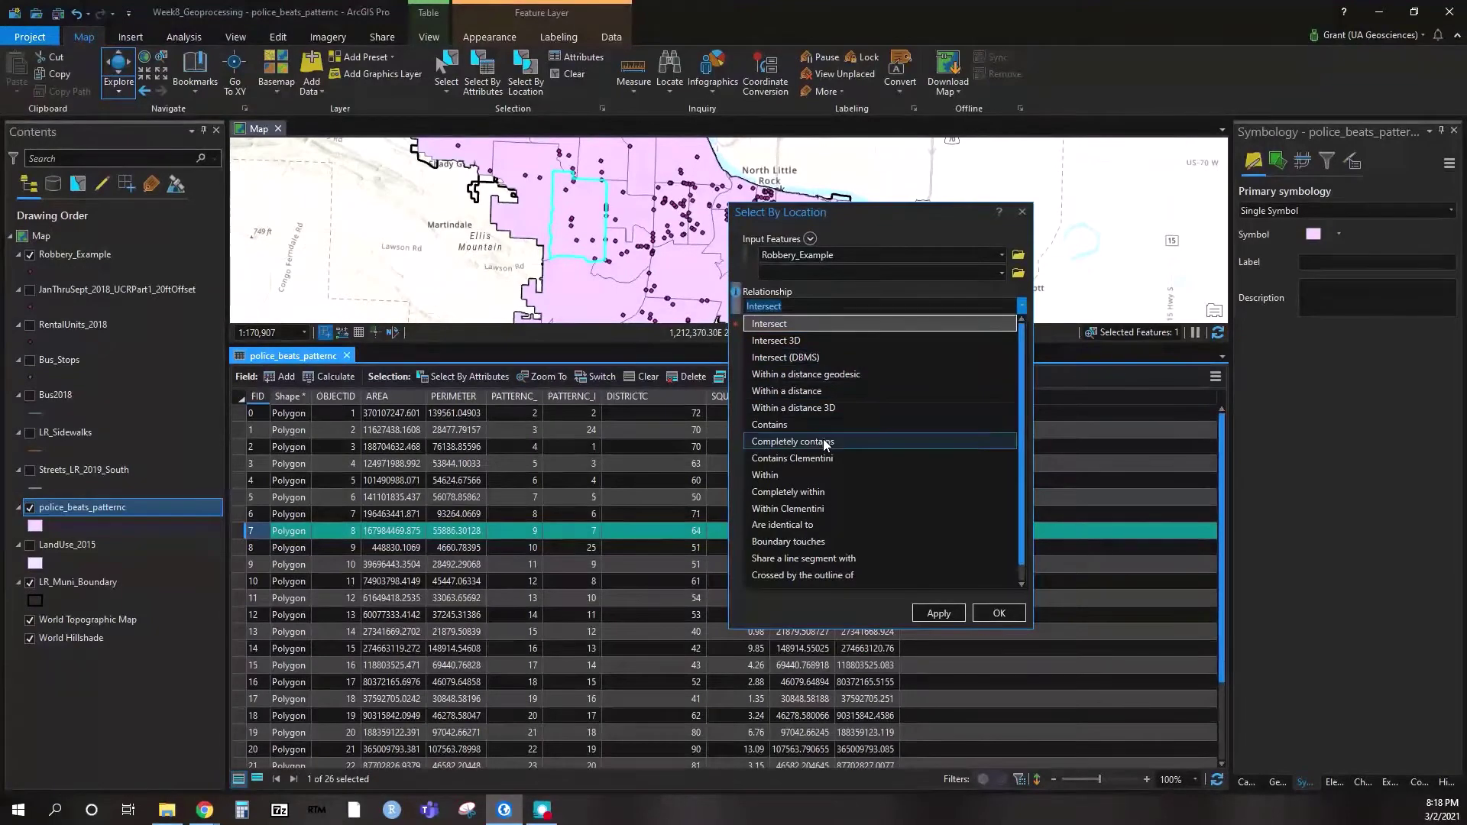
pyautogui.click(805, 474)
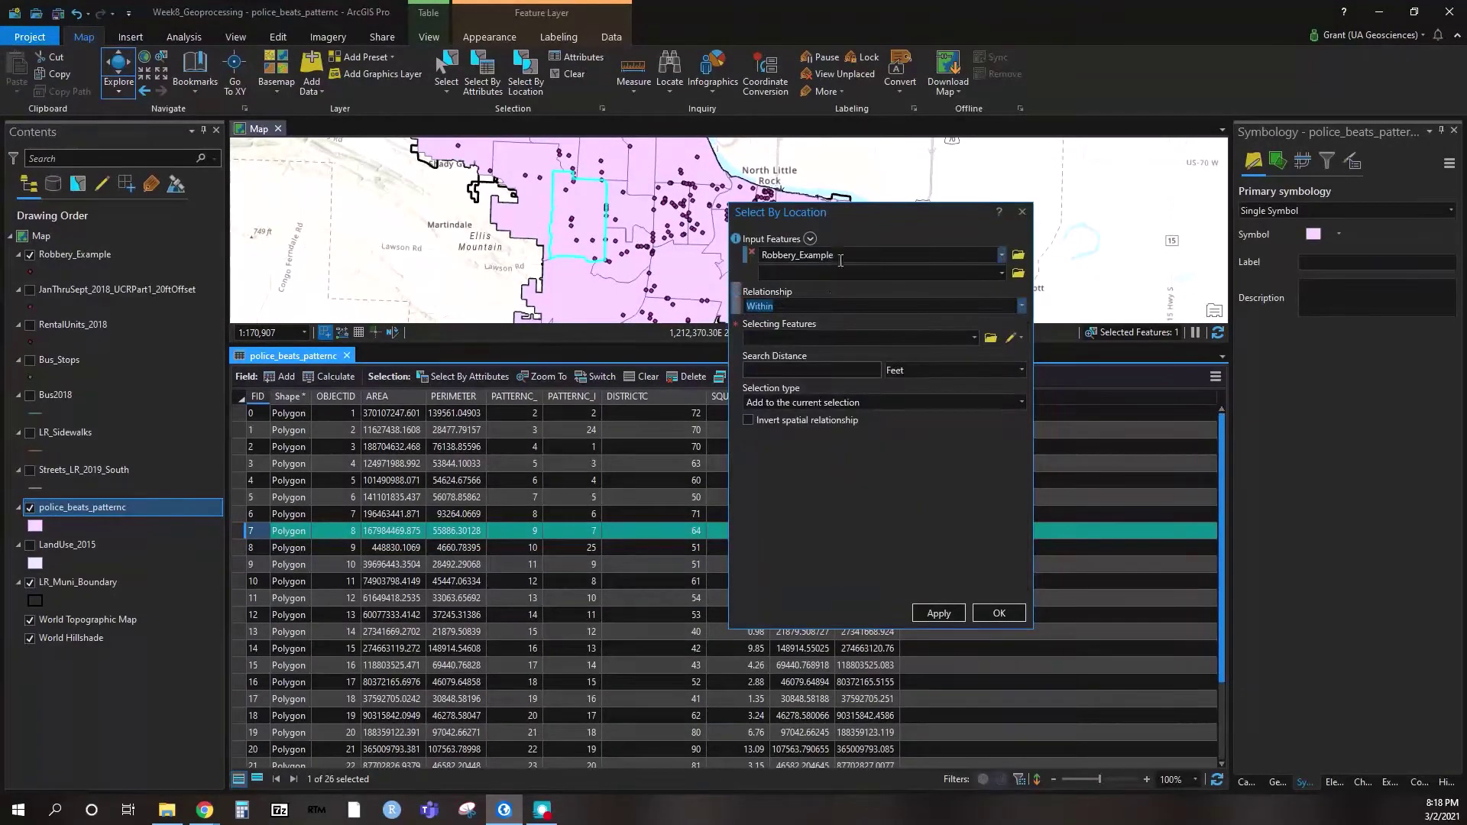
pyautogui.click(975, 338)
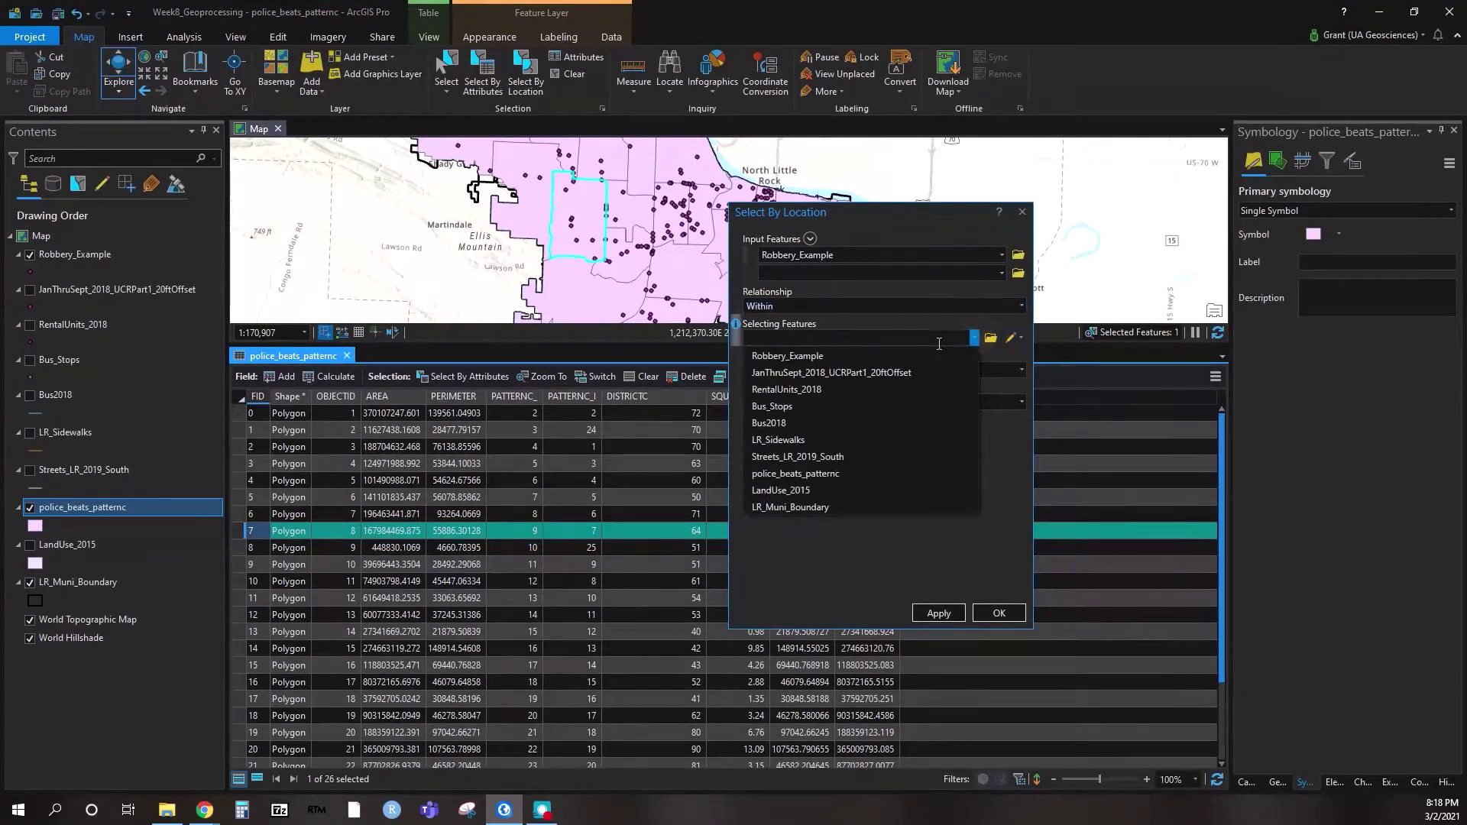
pyautogui.click(824, 474)
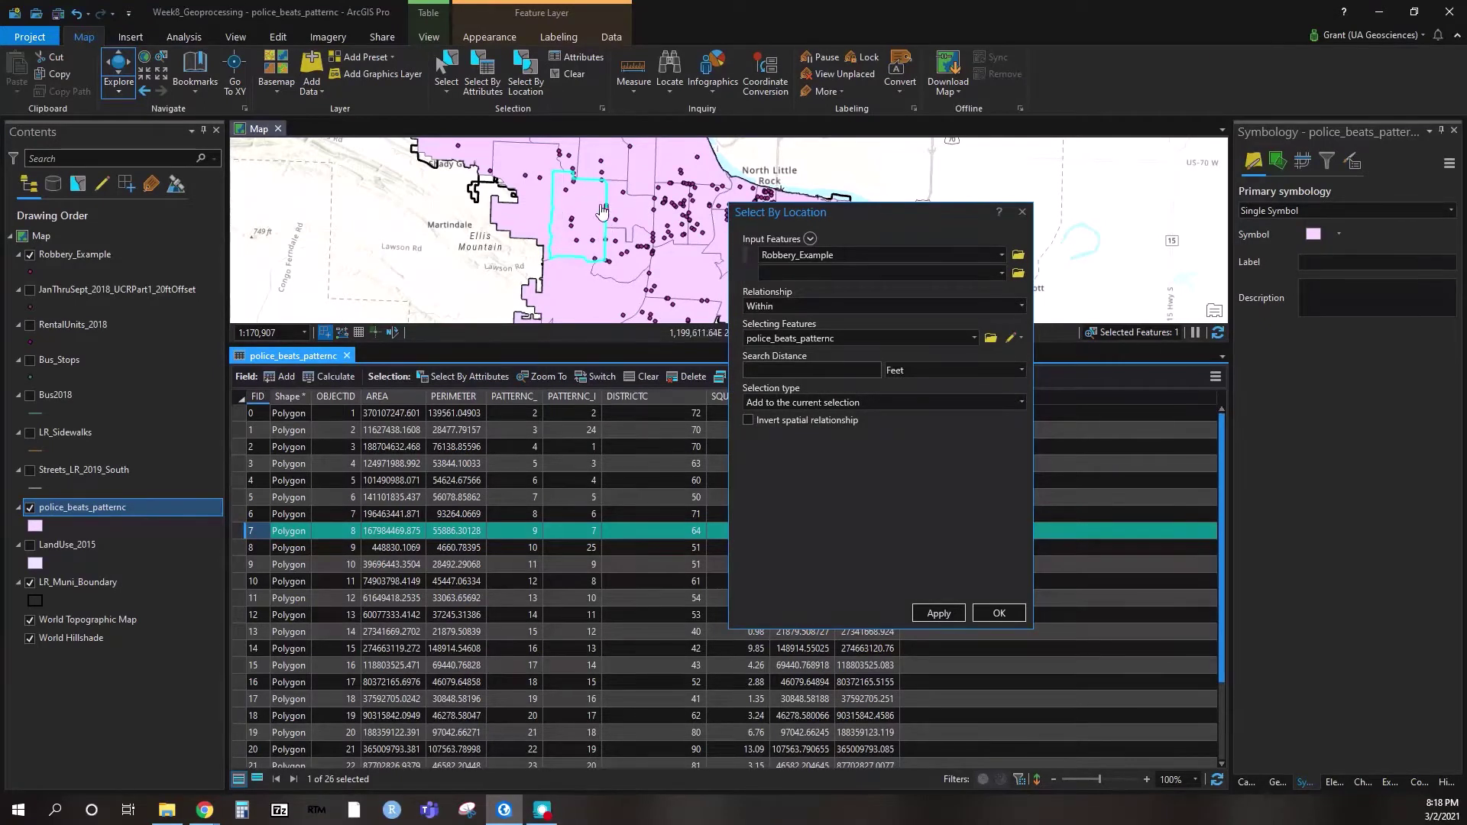
pyautogui.click(927, 610)
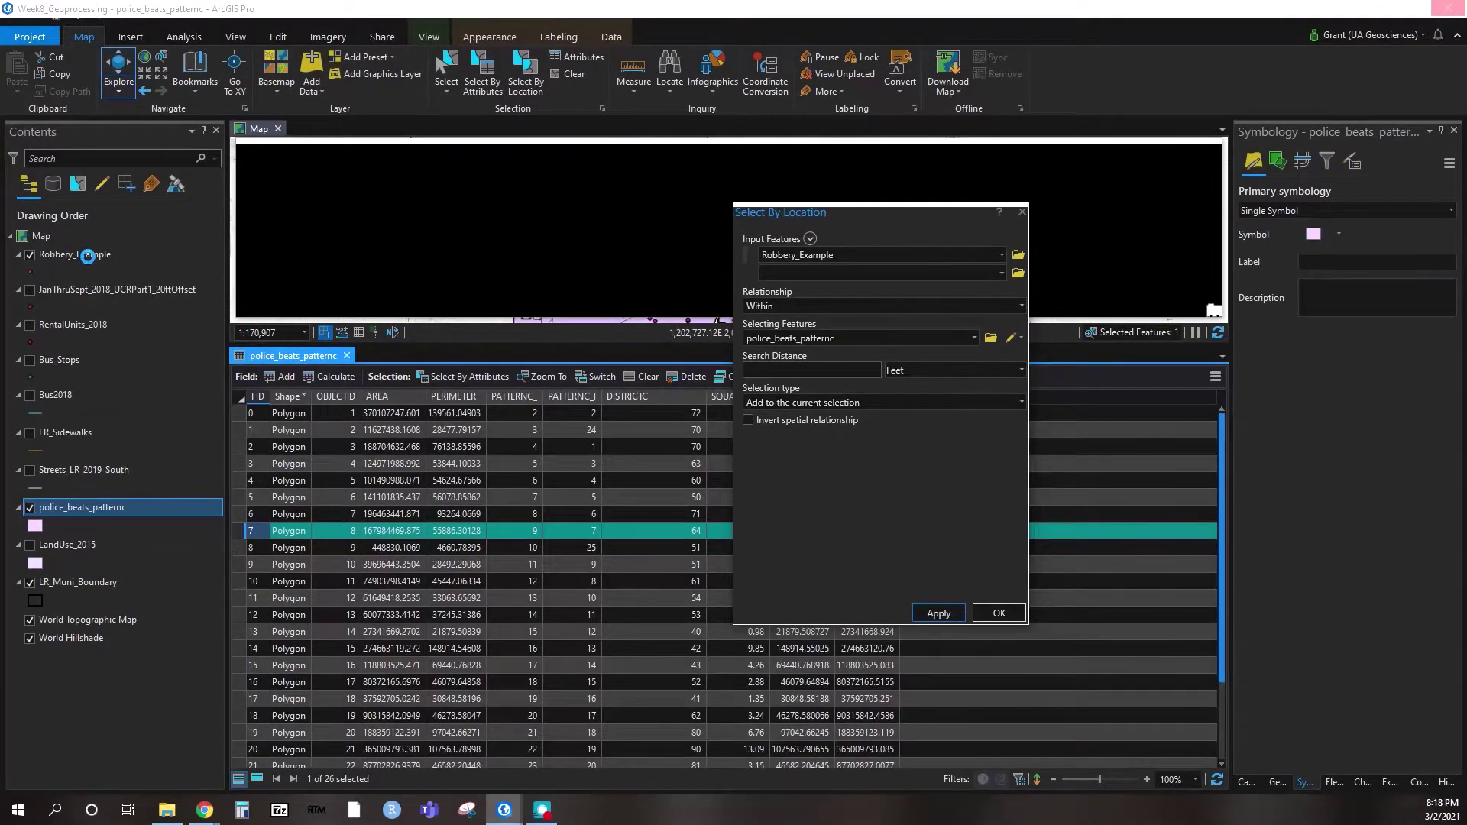
# Open the Robbery_Example attribute table to check the selected robberies and dismiss the selection tool's result message
pyautogui.rightClick(88, 256)
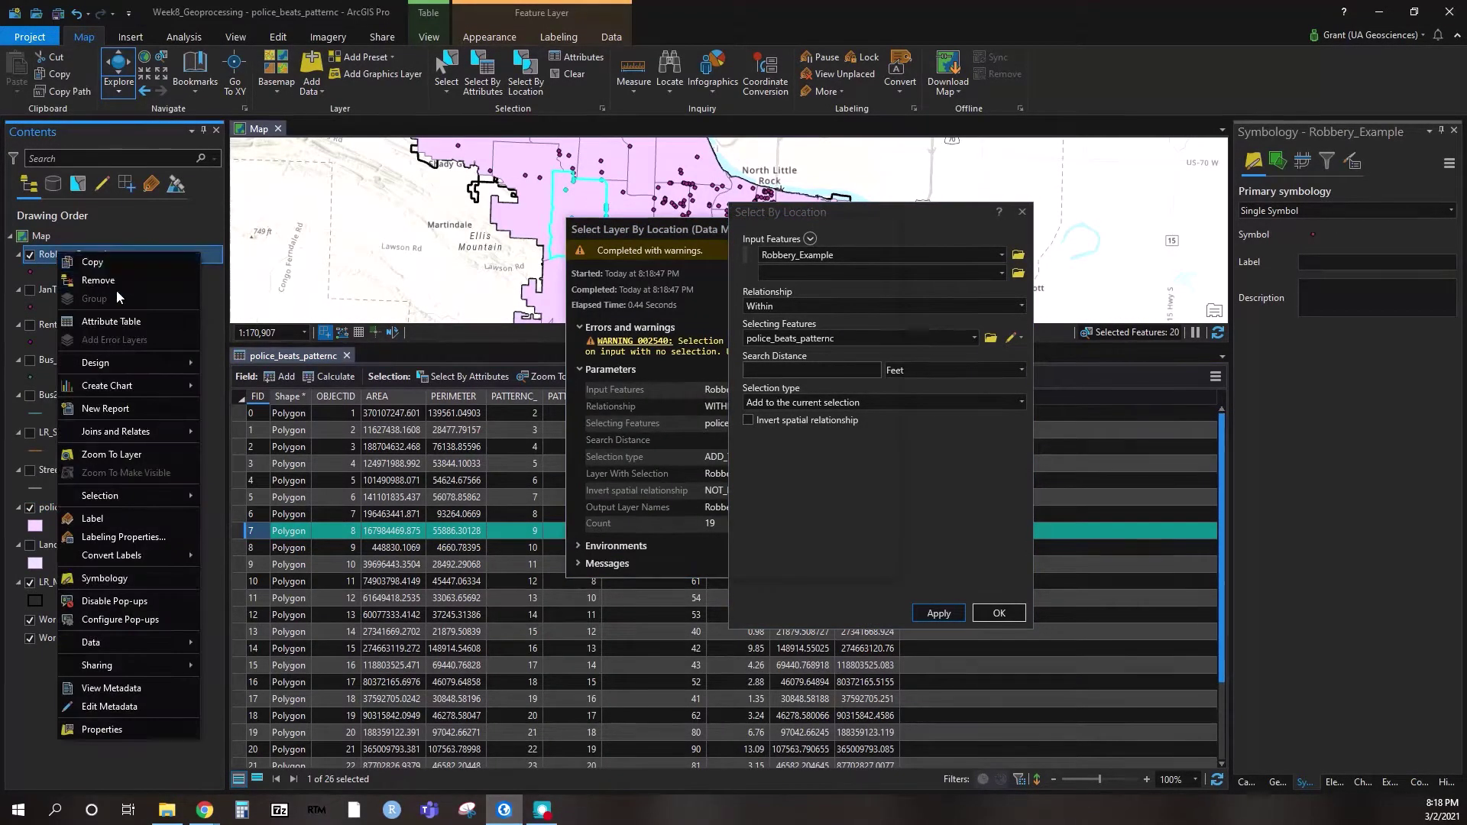
pyautogui.click(117, 319)
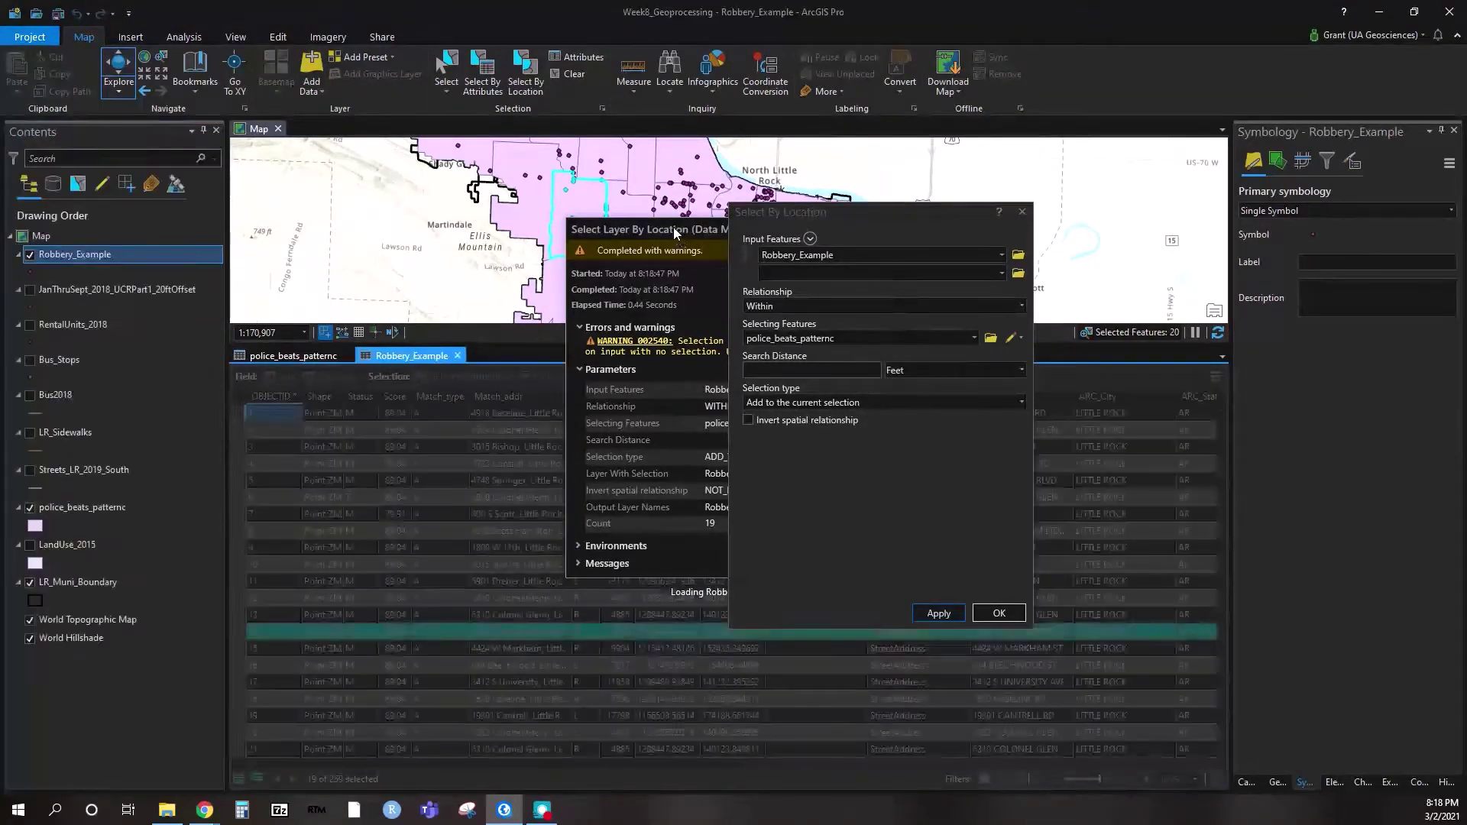
pyautogui.click(672, 227)
pyautogui.click(1036, 257)
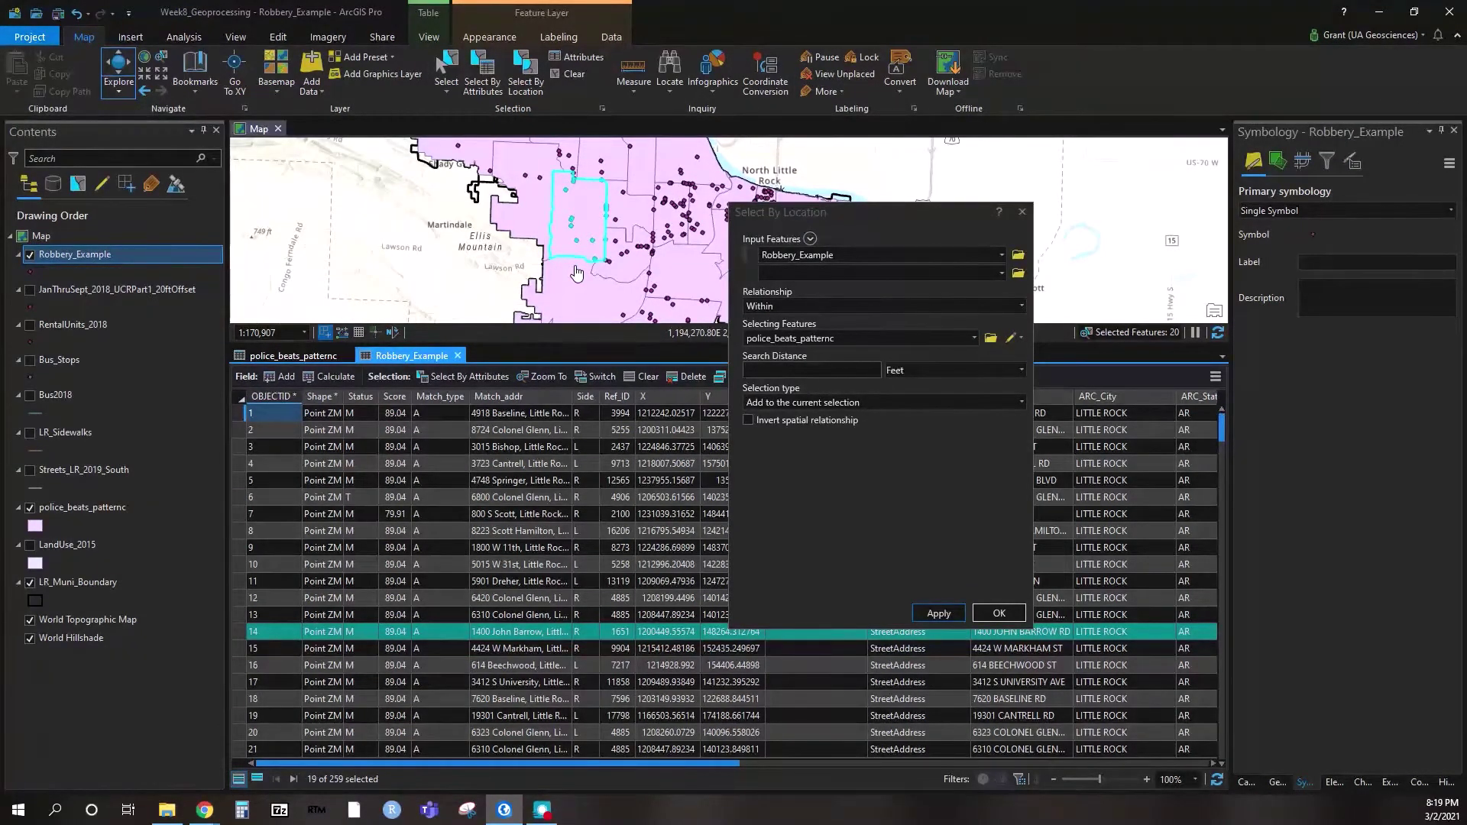
# Review the available spatial relationships for the location selection and close its dialog without changing anything
pyautogui.click(1022, 309)
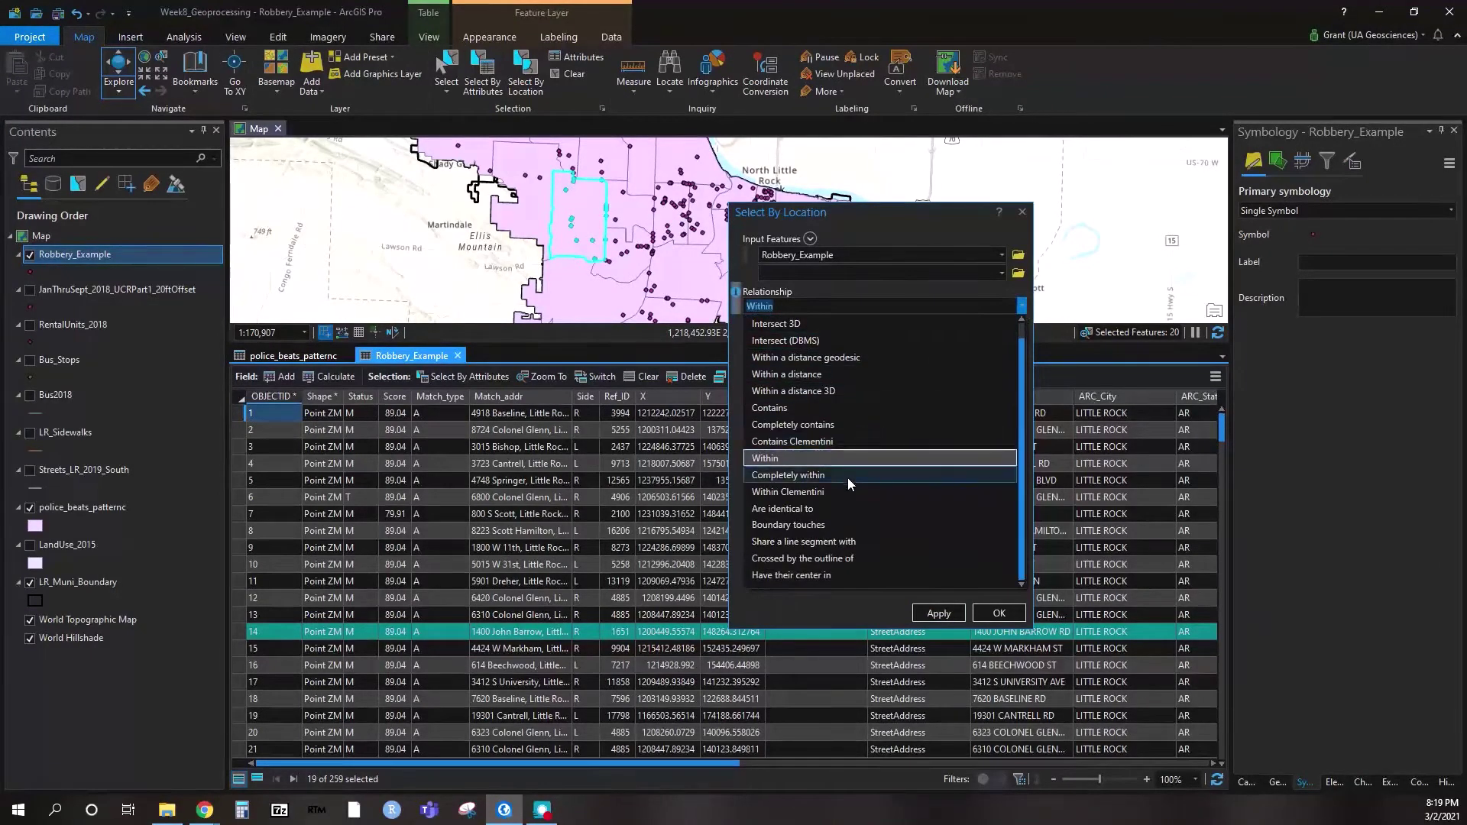
pyautogui.scroll(1, 847, 479)
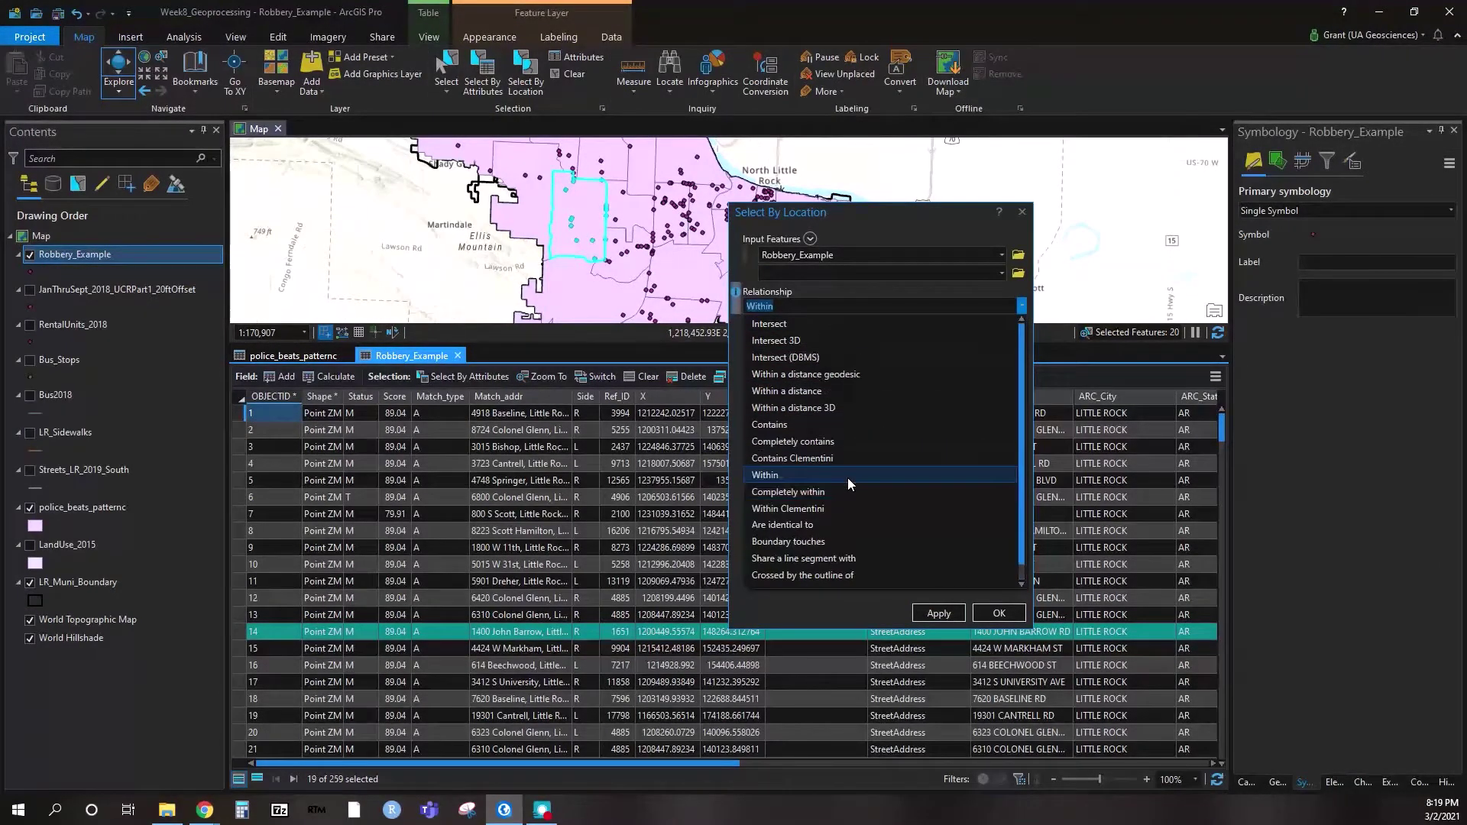
pyautogui.click(1034, 216)
pyautogui.click(1022, 212)
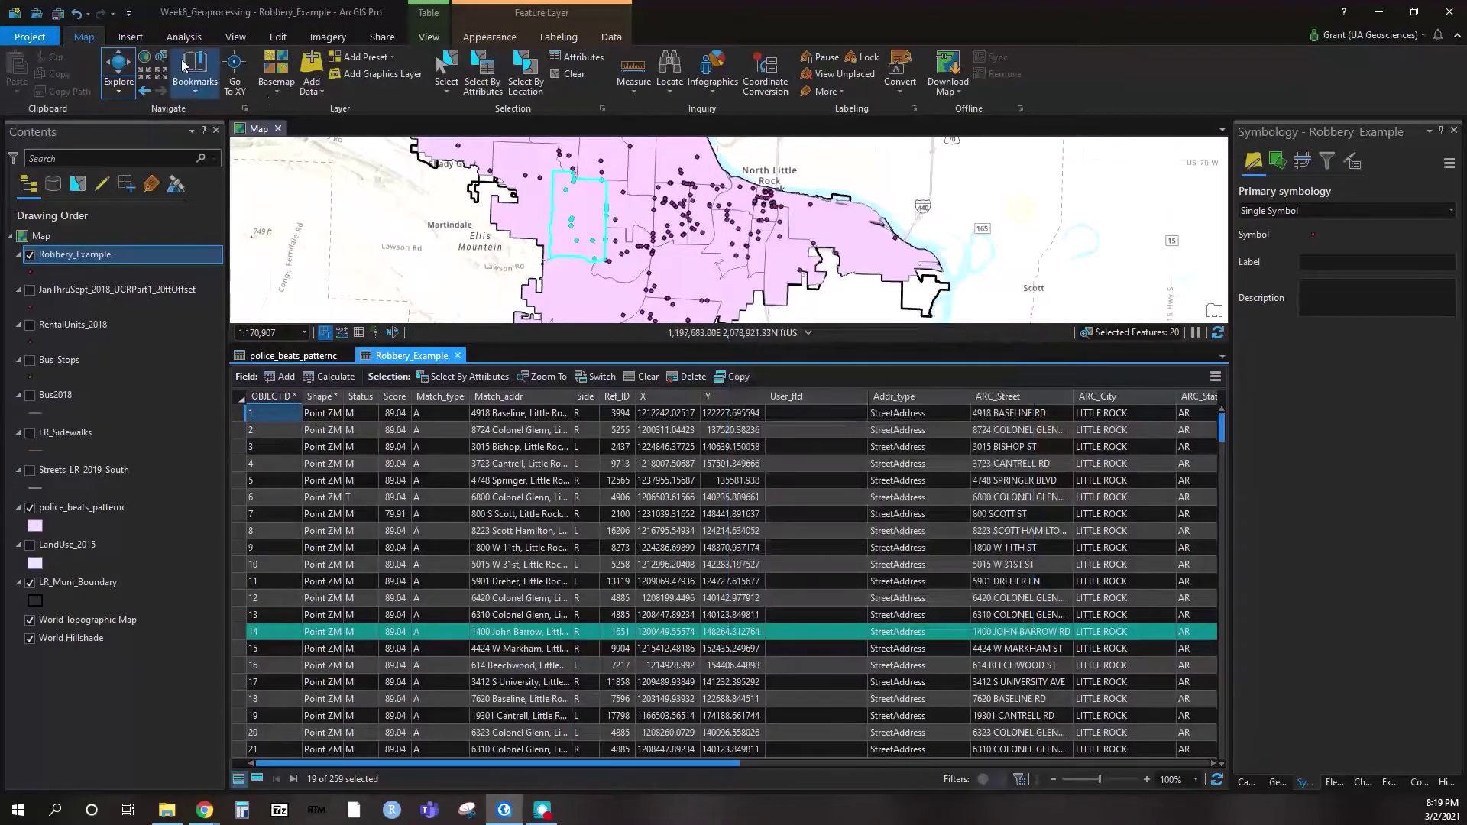
# Clear all selected features and close the Robbery_Example and police_beats_patternc attribute tables
pyautogui.click(183, 37)
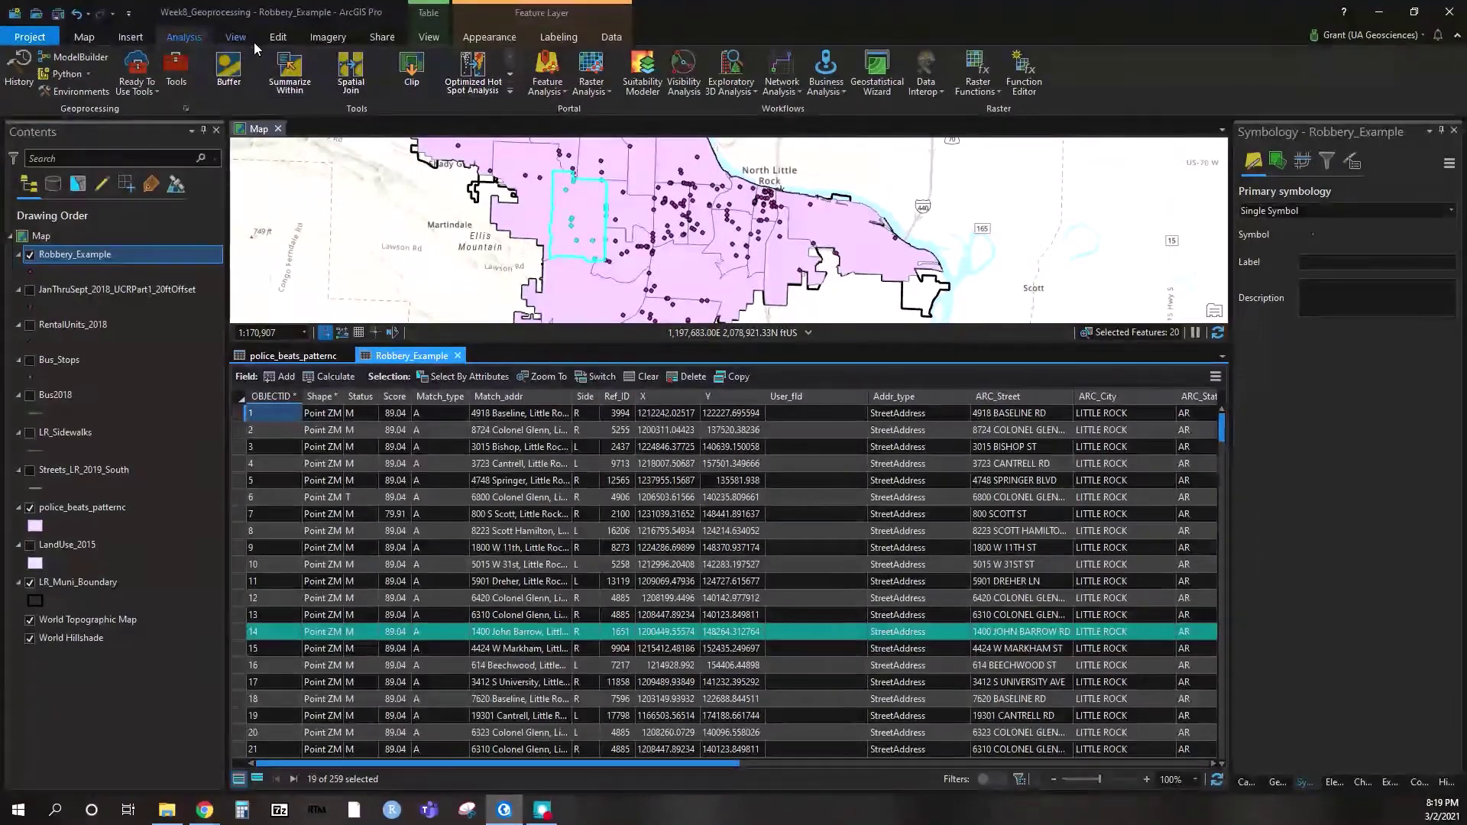
pyautogui.click(84, 37)
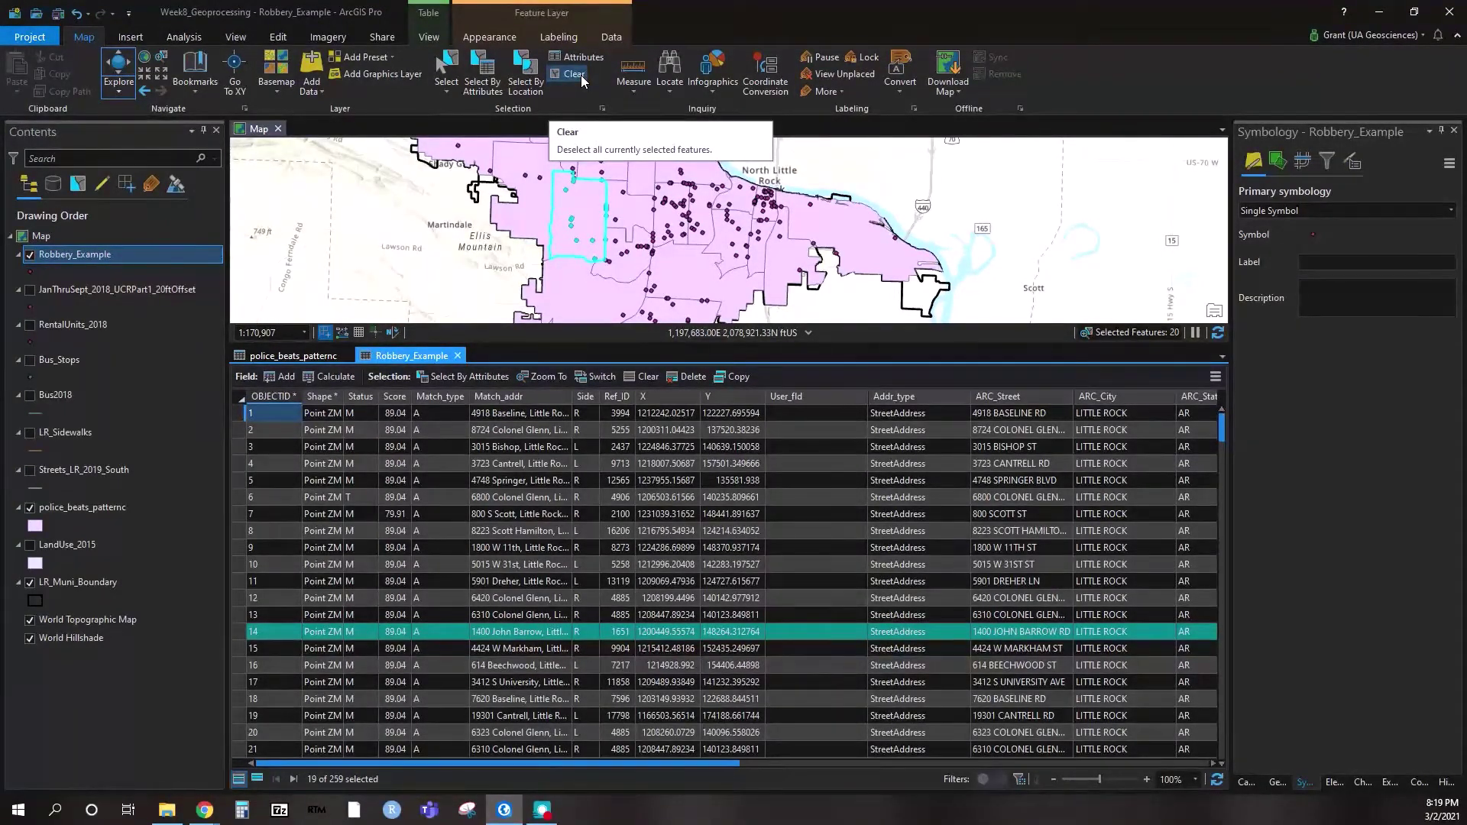
pyautogui.click(581, 74)
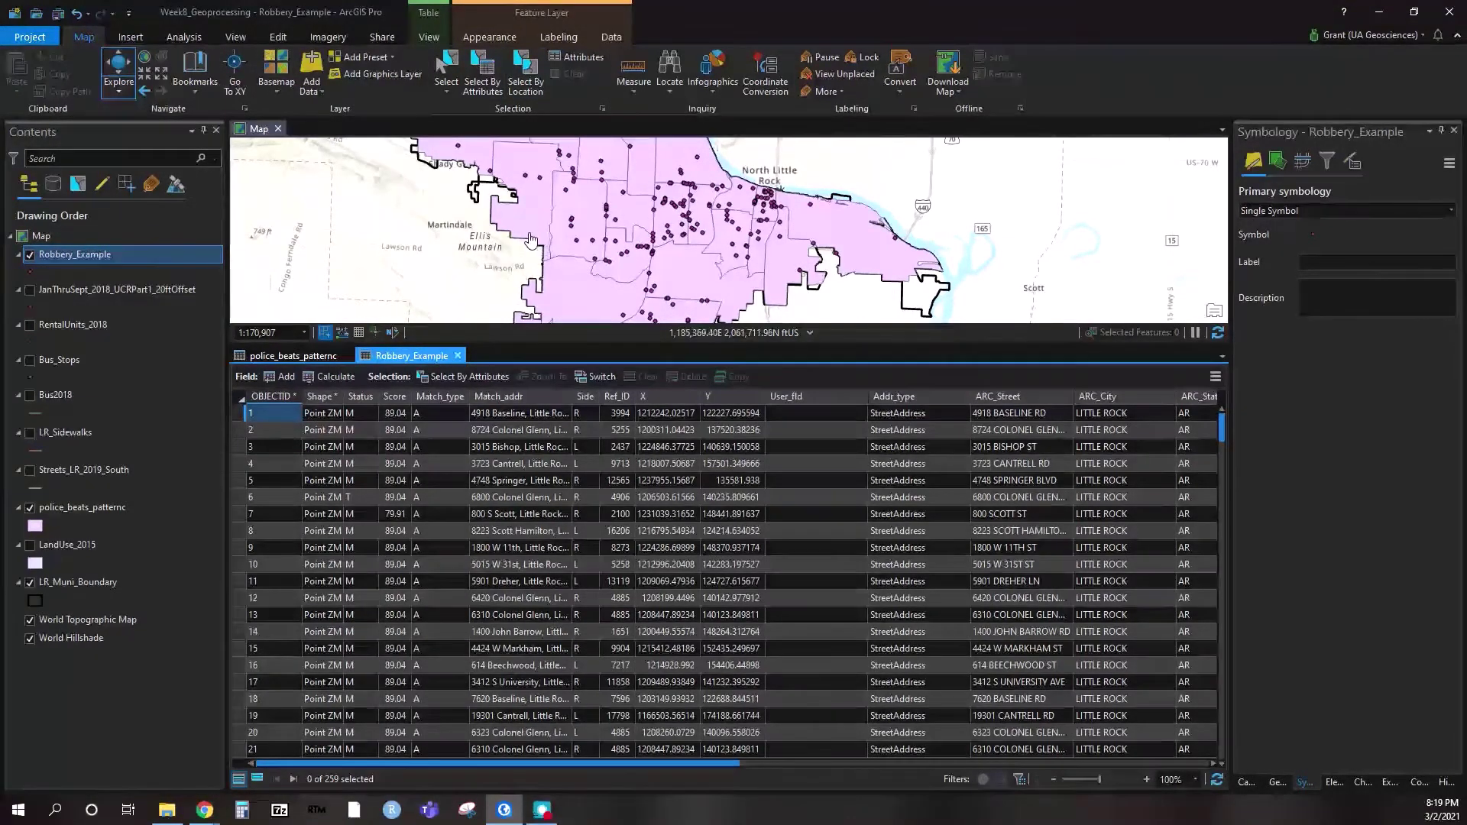
pyautogui.click(458, 356)
pyautogui.click(346, 355)
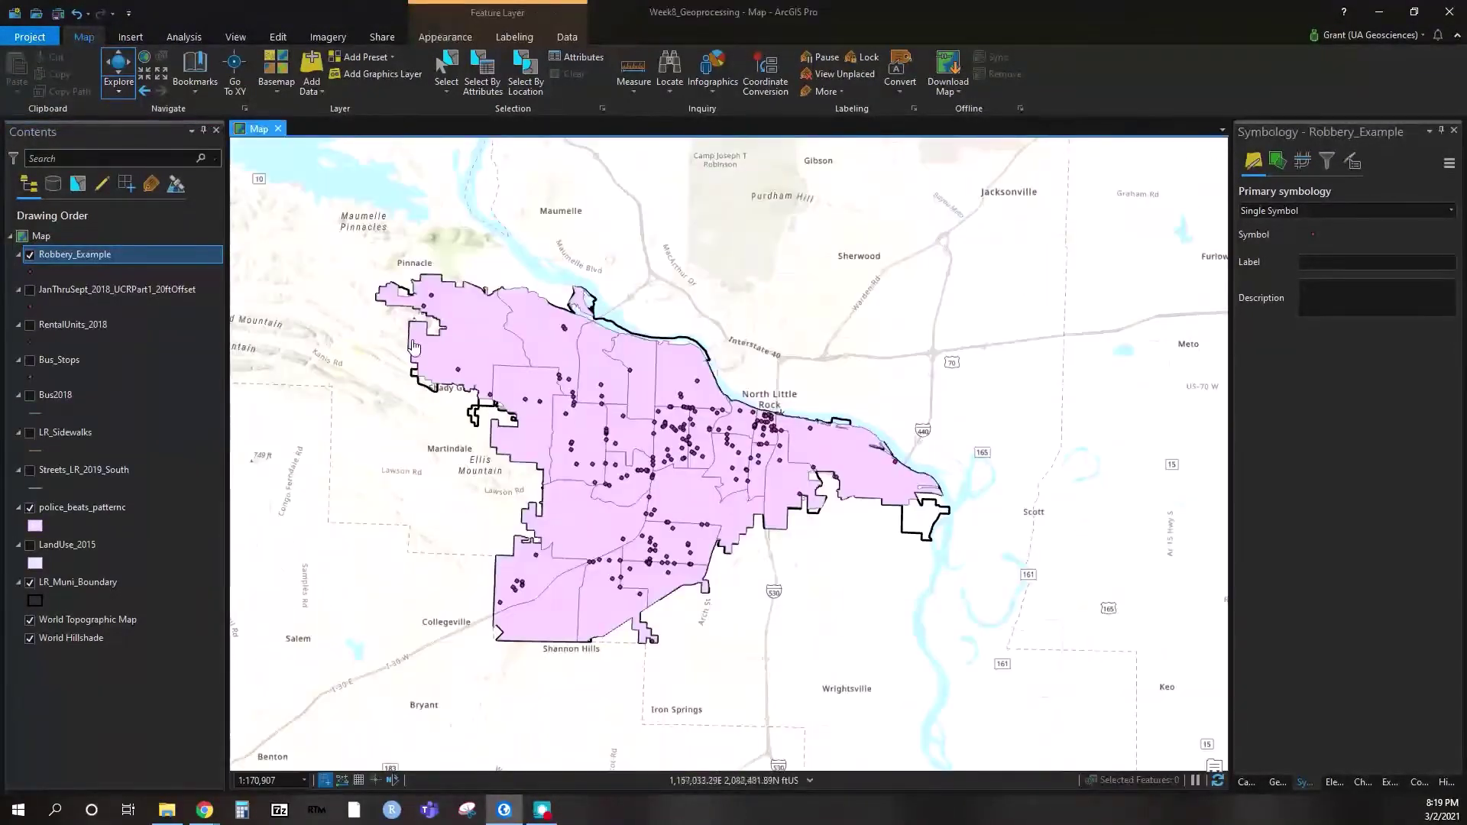
pyautogui.moveTo(380, 411); pyautogui.dragTo(445, 392)
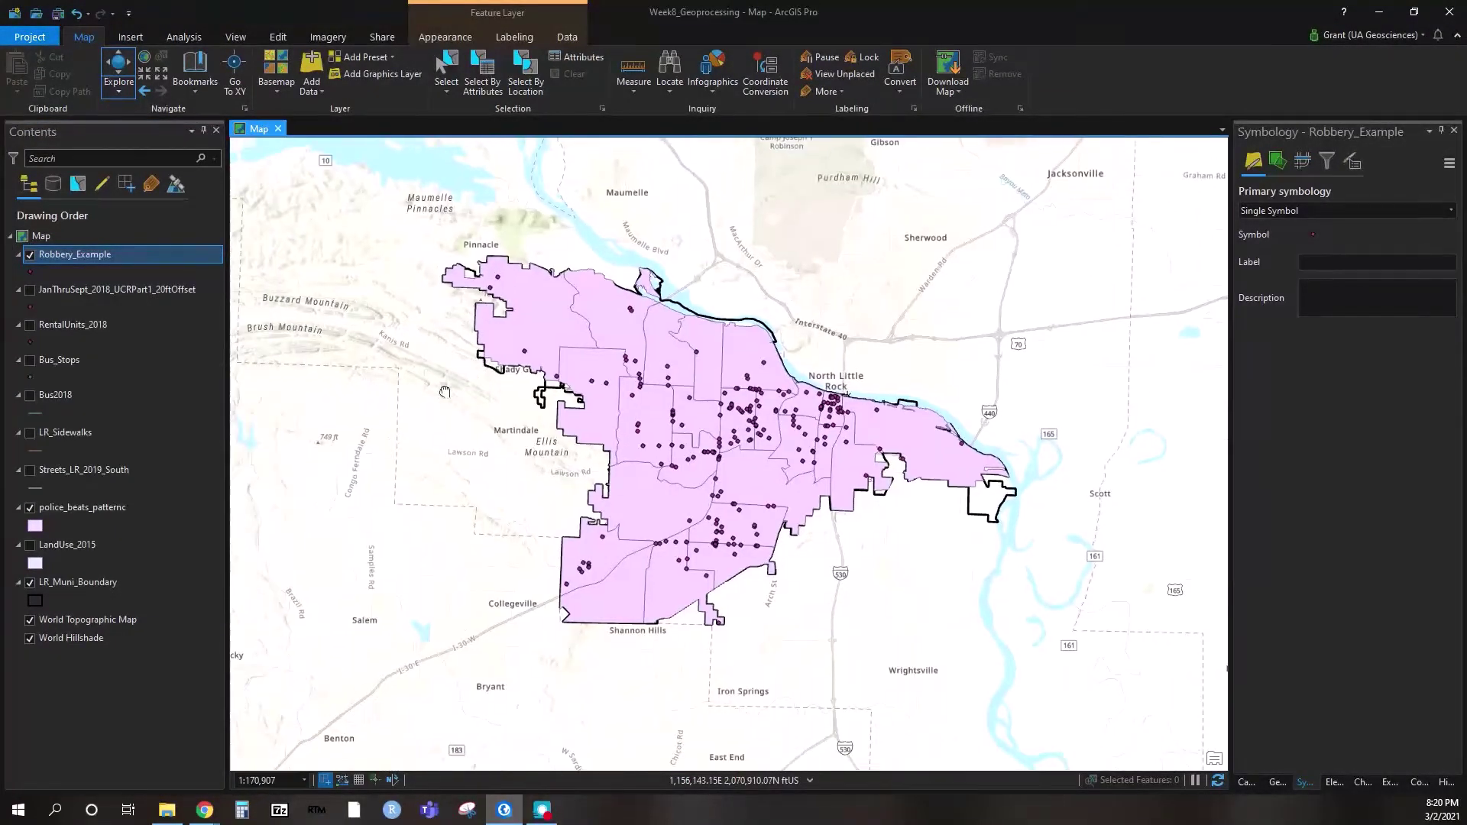
pyautogui.scroll(2, 447, 398)
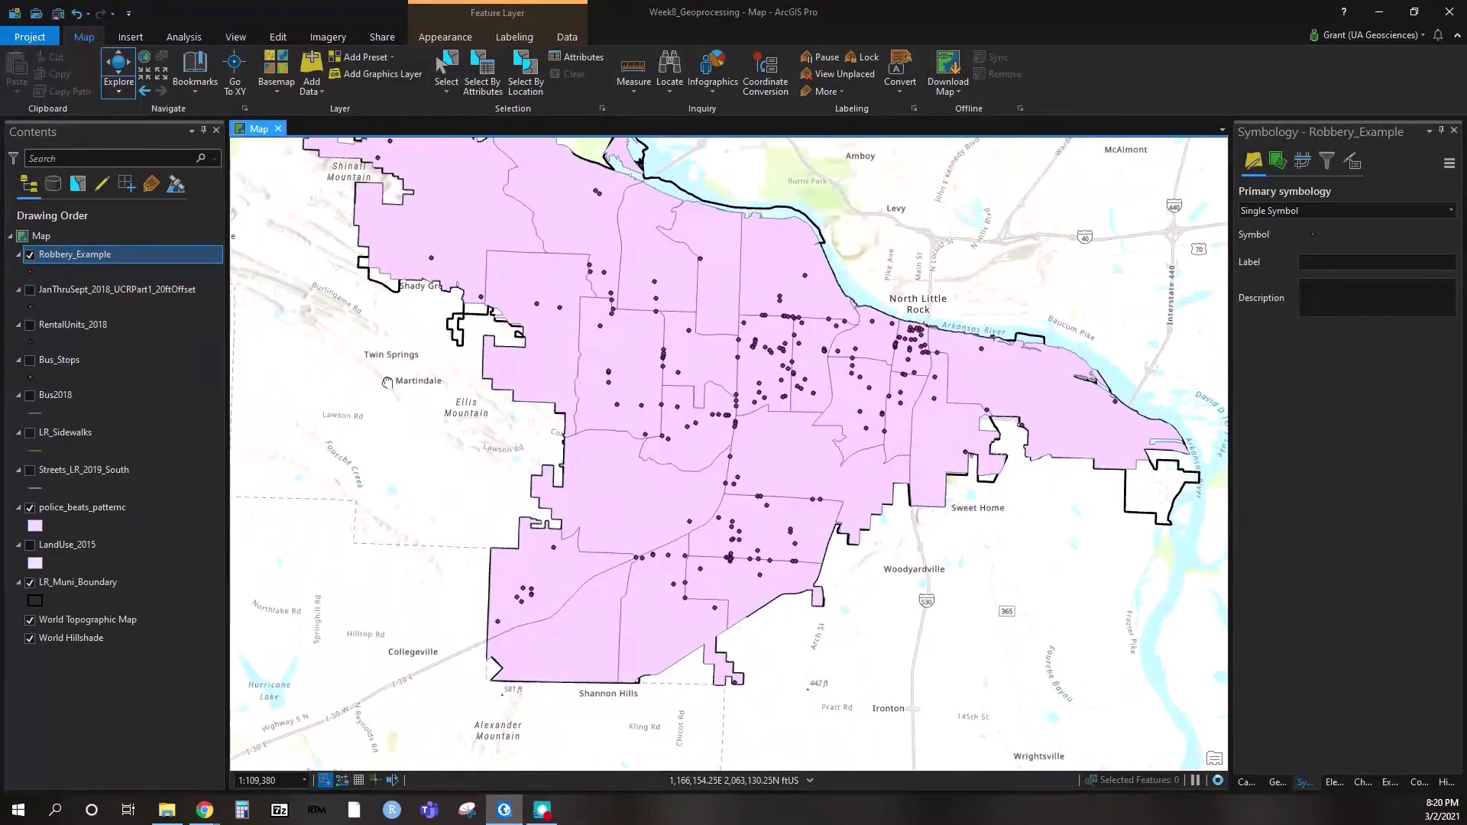
pyautogui.scroll(-2, 390, 388)
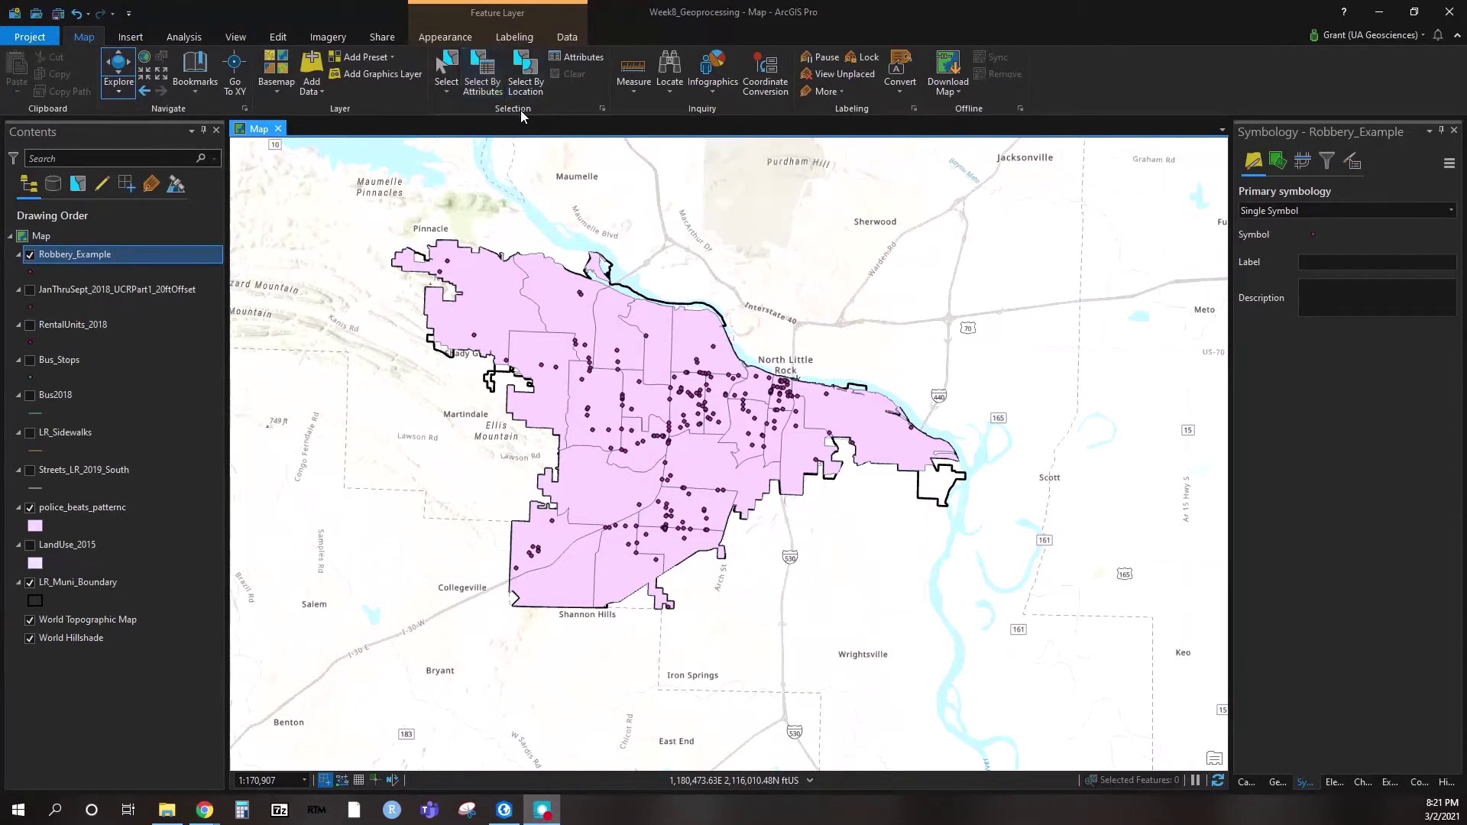
# Hide the Robbery_Example layer and open the police_beats_patternc attribute table
pyautogui.click(33, 255)
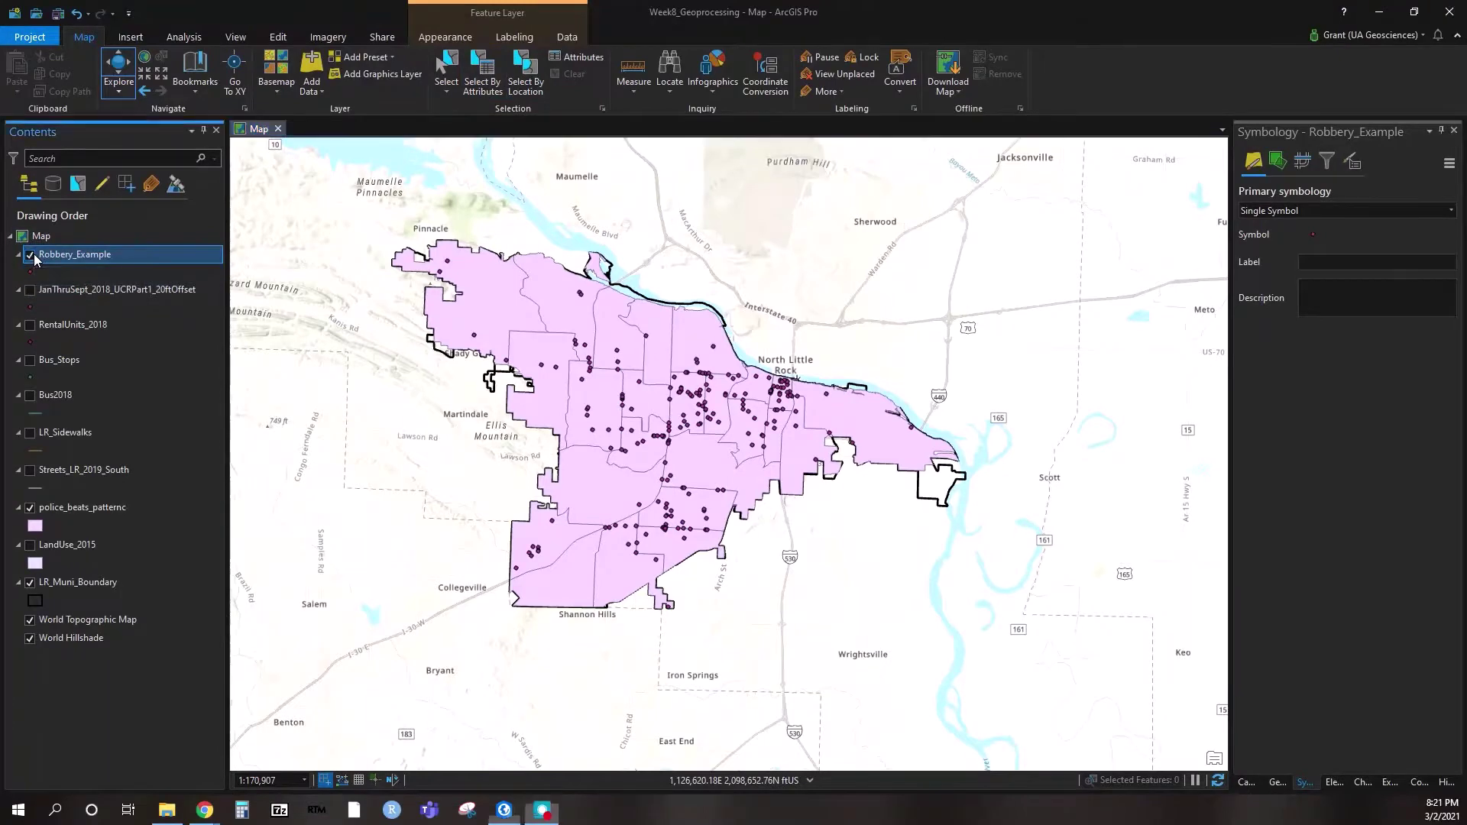
pyautogui.rightClick(96, 513)
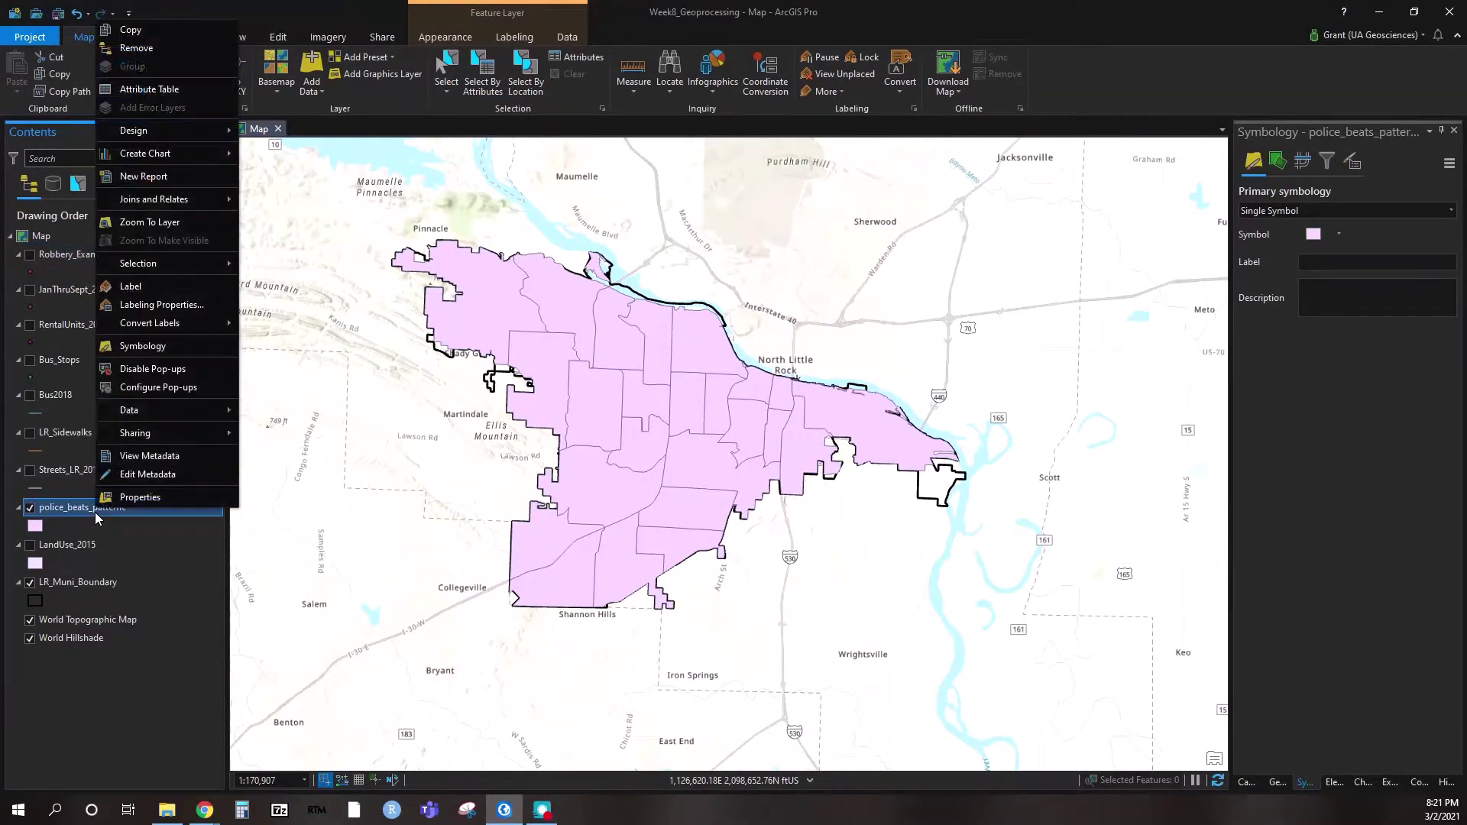
pyautogui.click(148, 90)
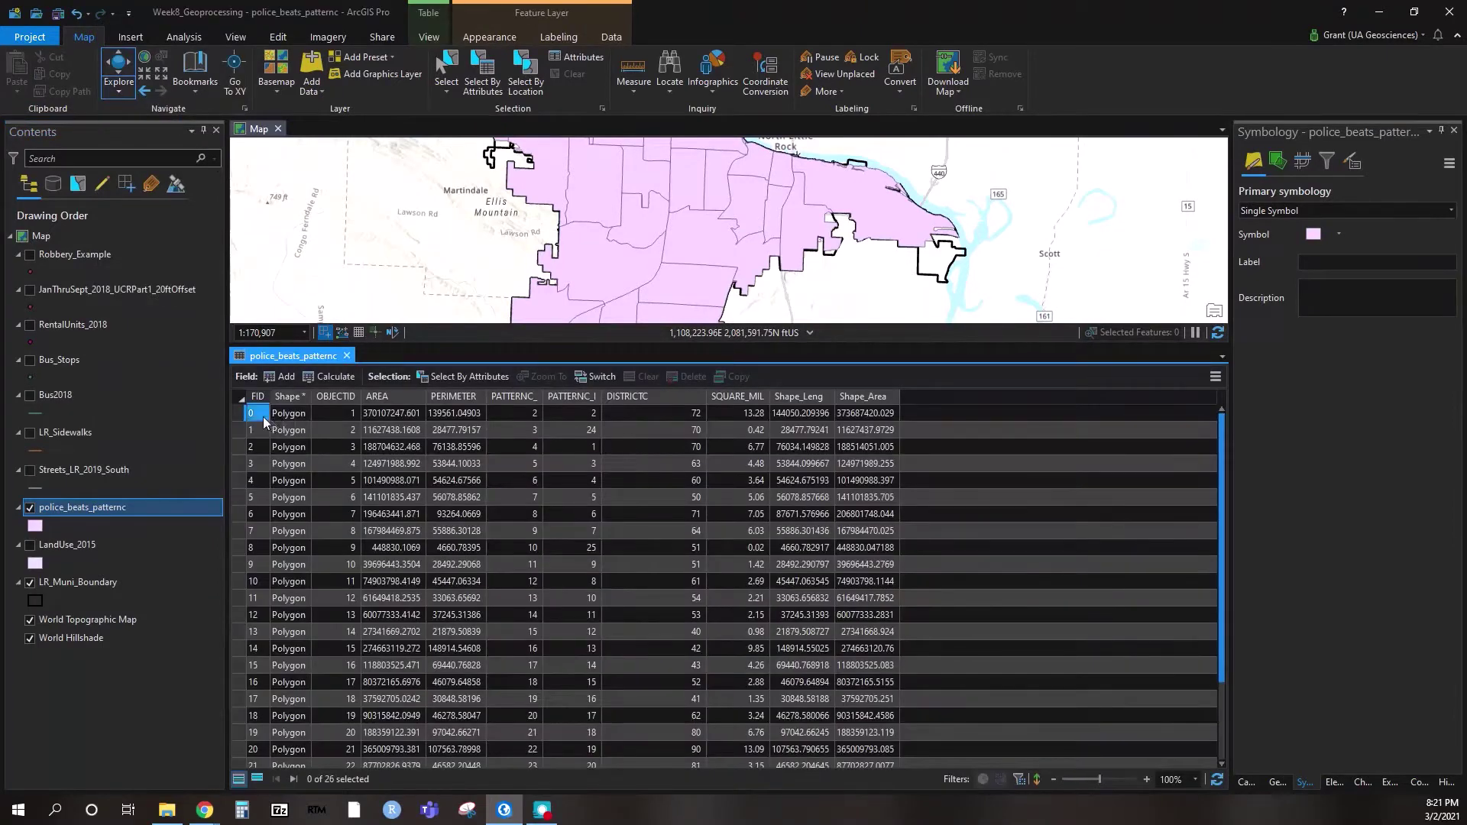
# Sort the police beats ascending by DISTRICTC, select the records from district 40 through 54, and enlarge the map area above the table
pyautogui.moveTo(237, 413); pyautogui.dragTo(233, 481)
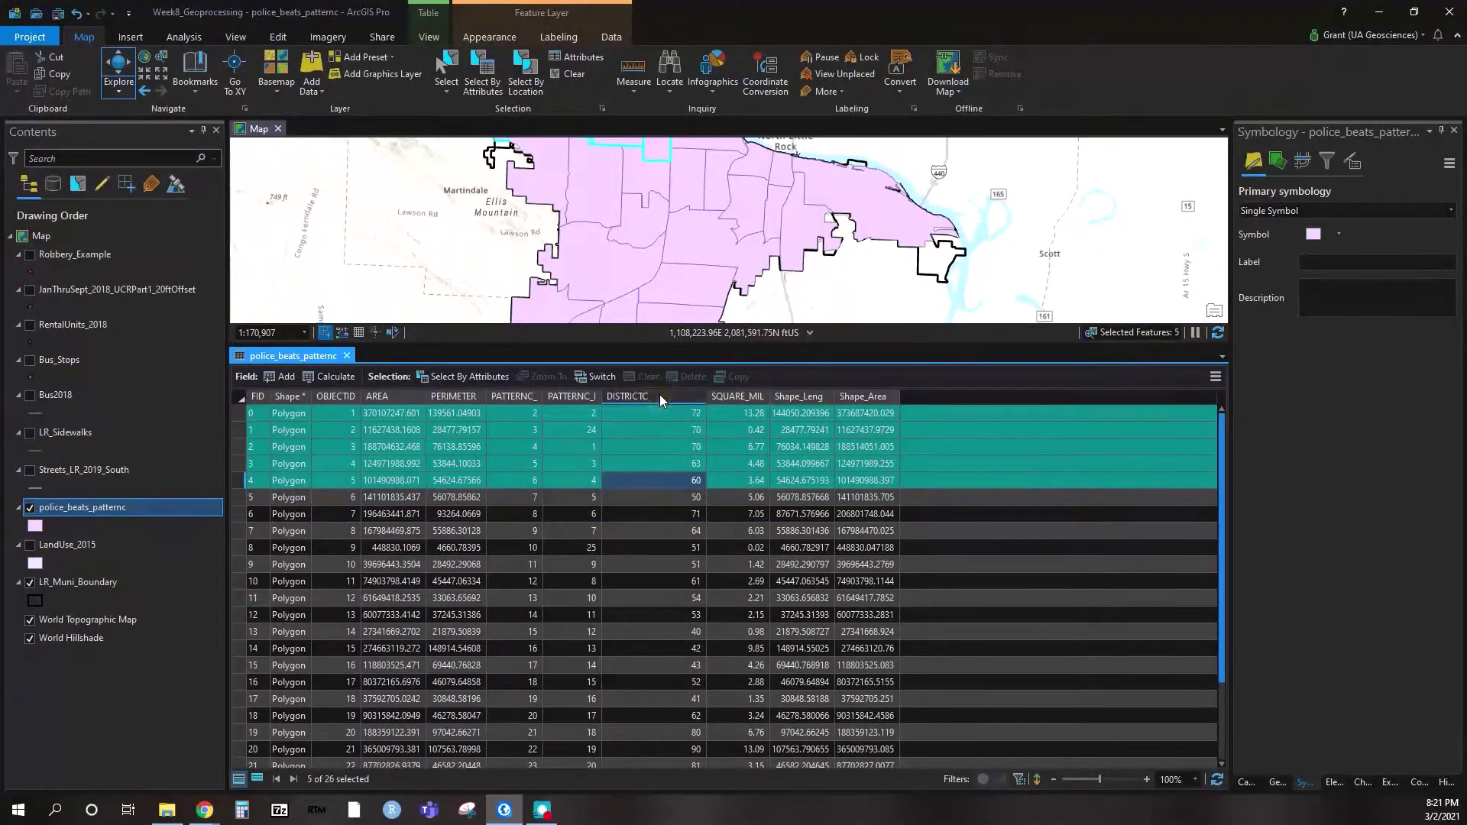
pyautogui.doubleClick(659, 394)
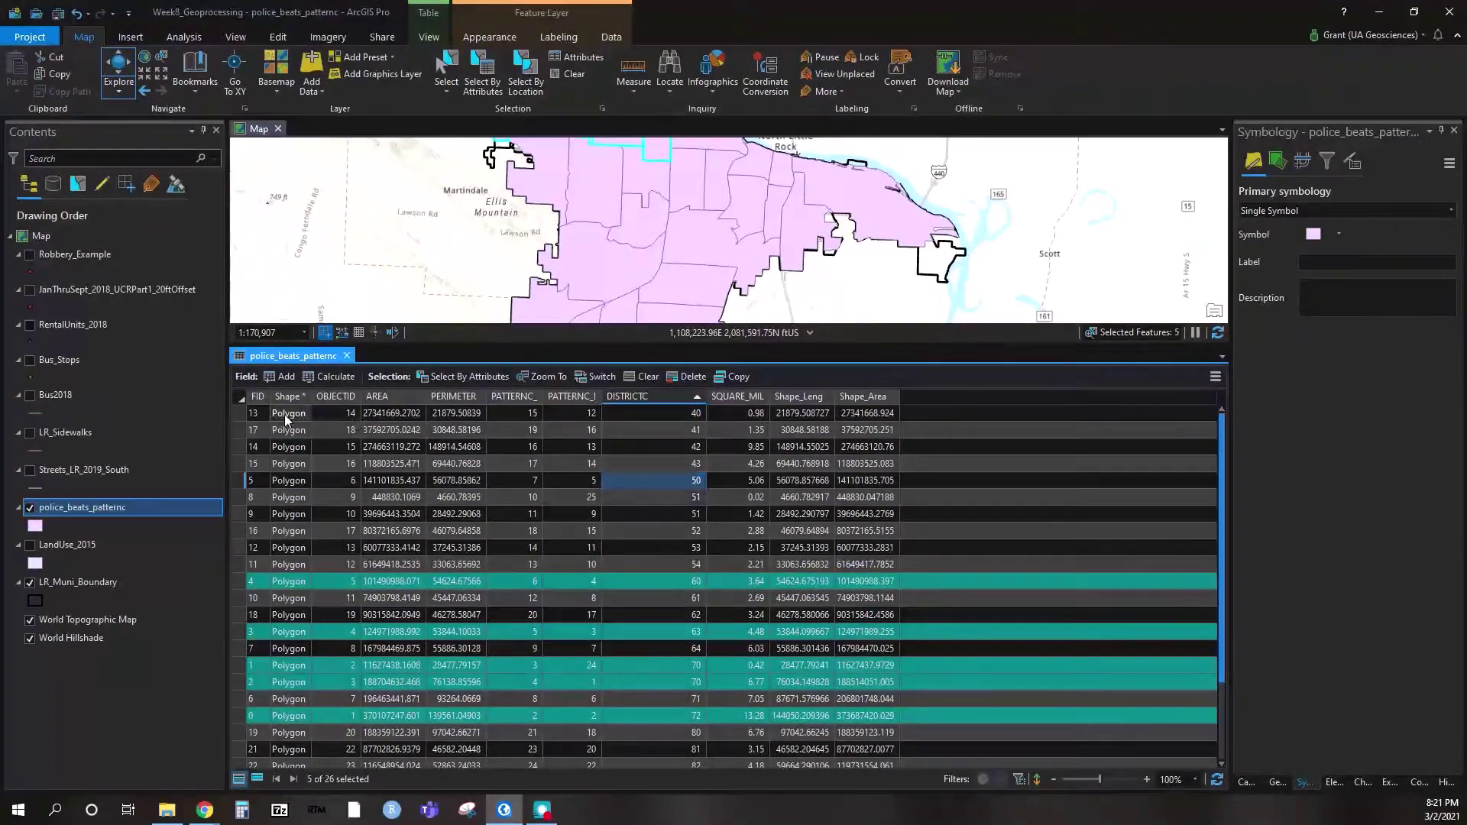
pyautogui.moveTo(240, 412); pyautogui.dragTo(227, 567)
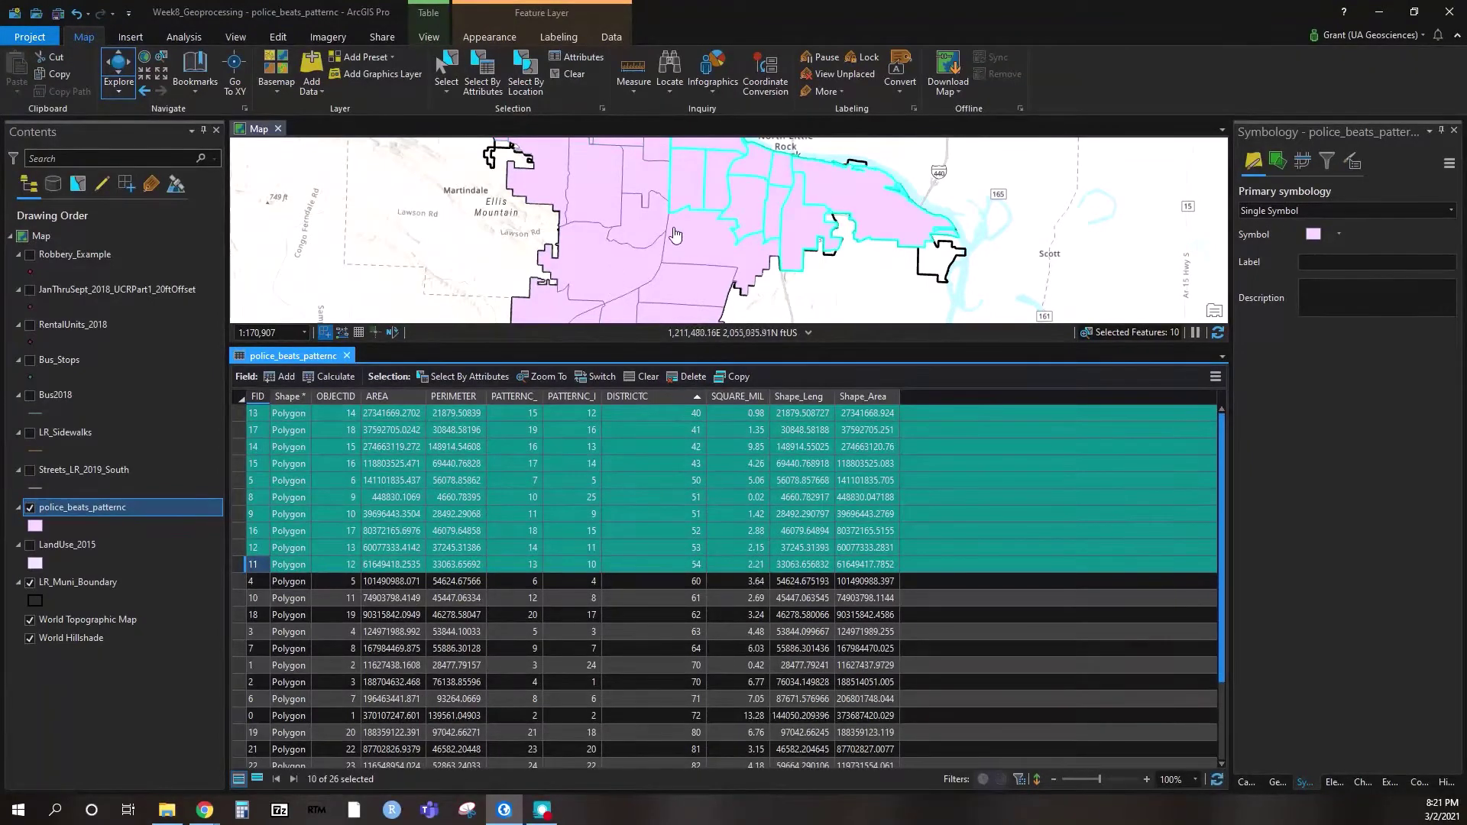
pyautogui.moveTo(675, 235); pyautogui.dragTo(637, 275)
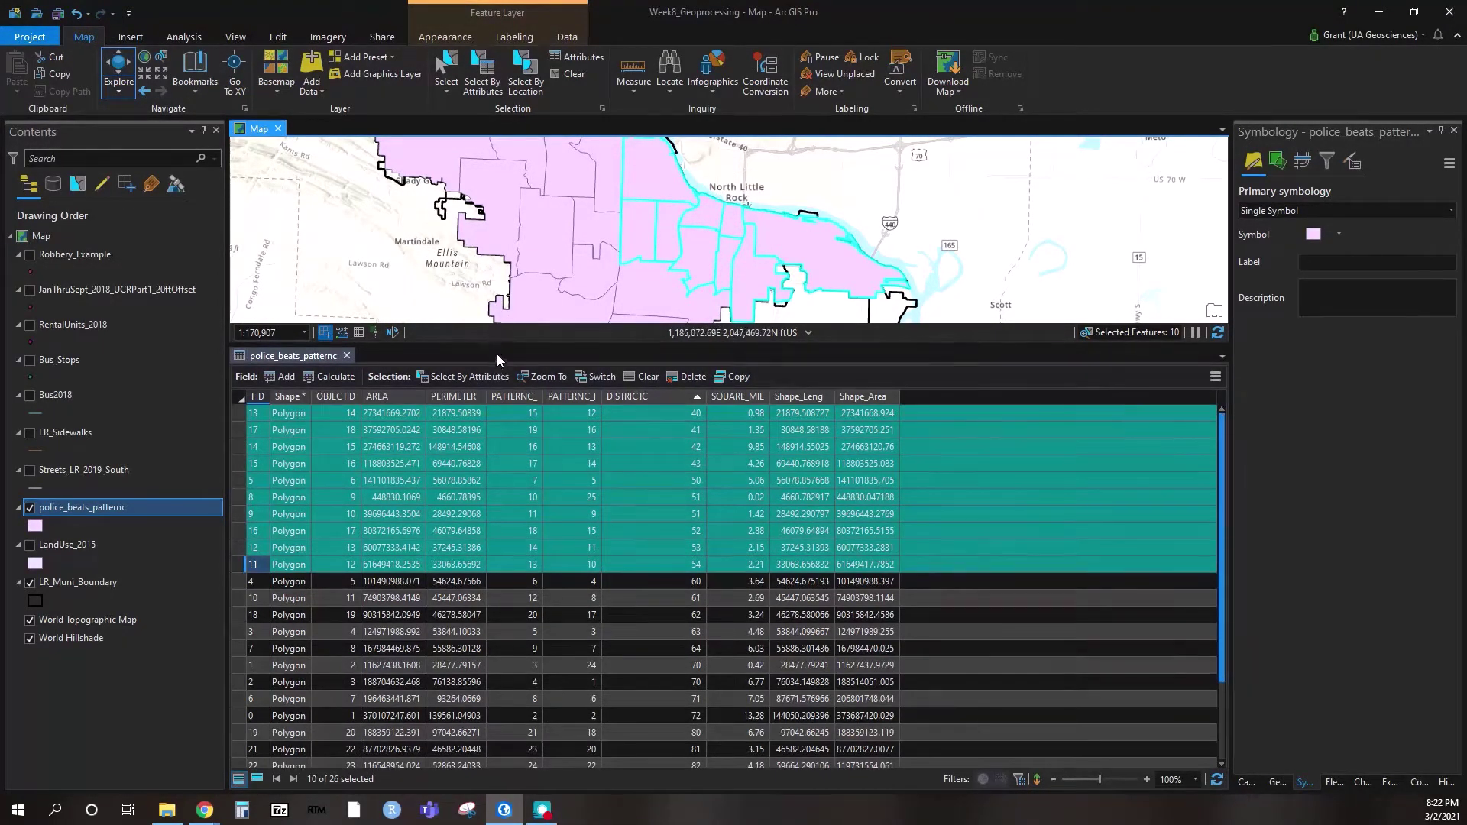
pyautogui.moveTo(500, 346); pyautogui.dragTo(500, 426)
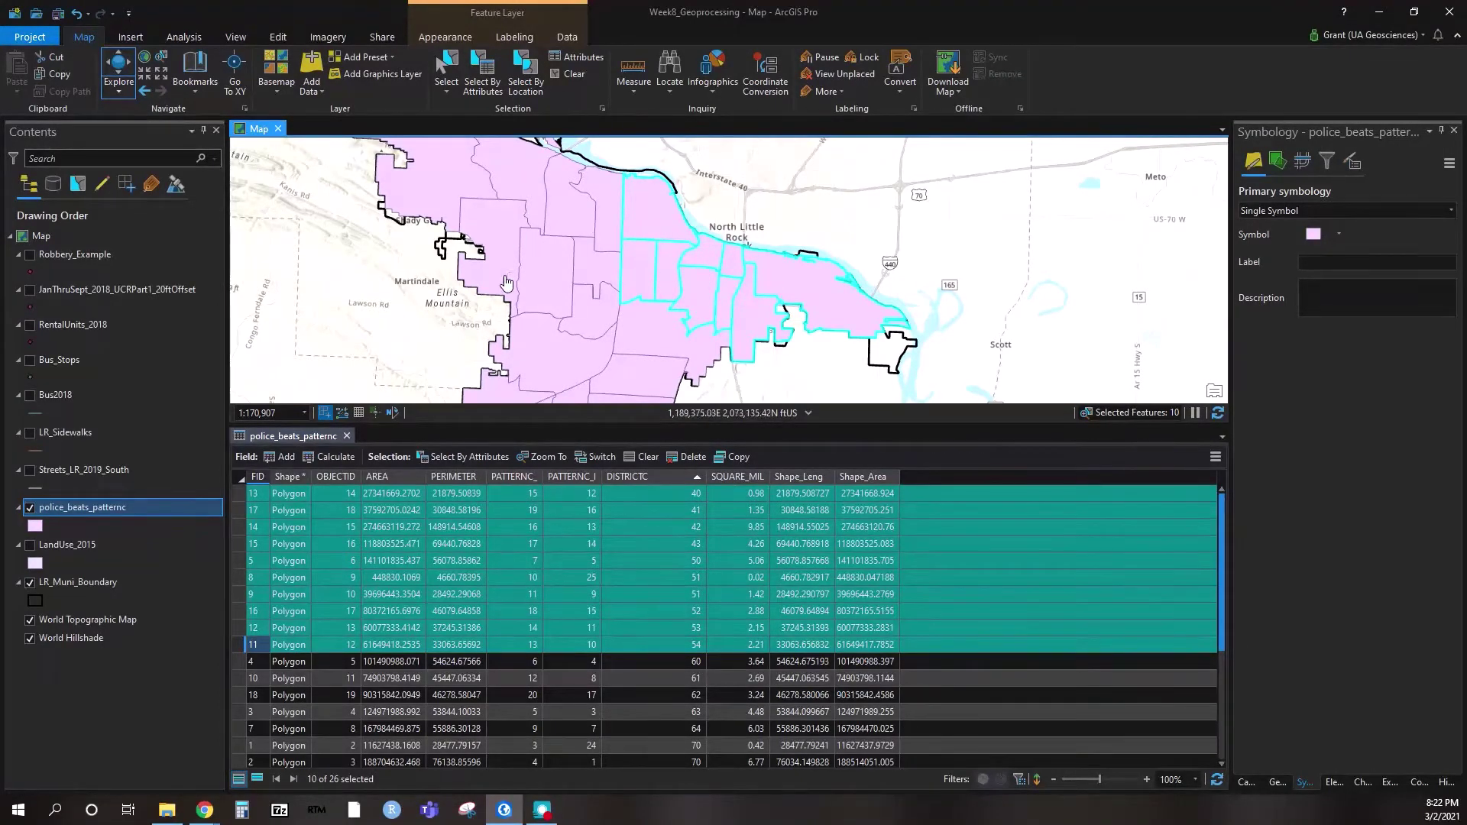
pyautogui.moveTo(354, 417)
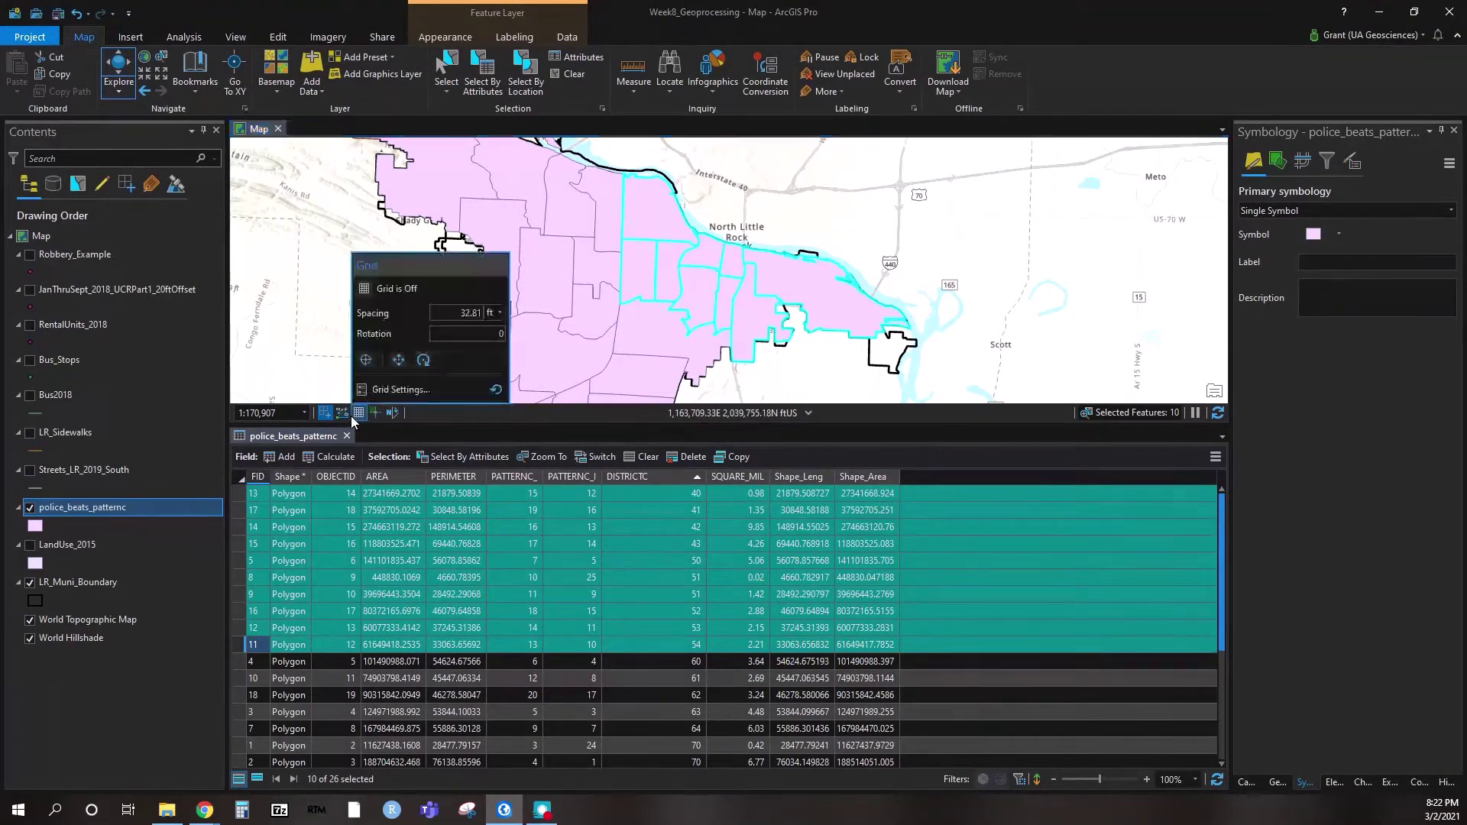
# Browse the gallery of geoprocessing analysis tools and open the Pairwise Dissolve tool to view its parameters
pyautogui.click(183, 36)
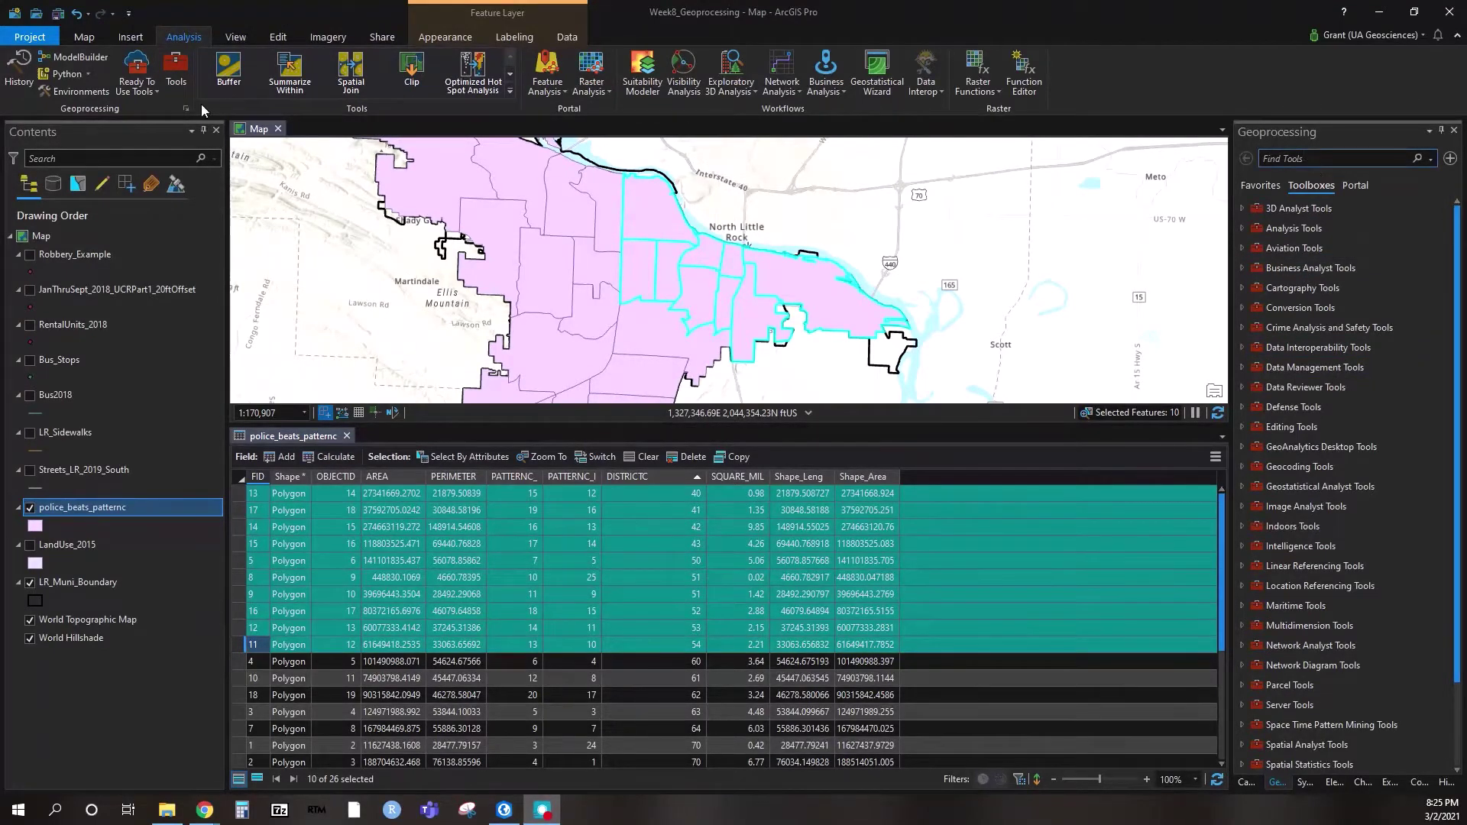
pyautogui.click(510, 74)
pyautogui.click(509, 74)
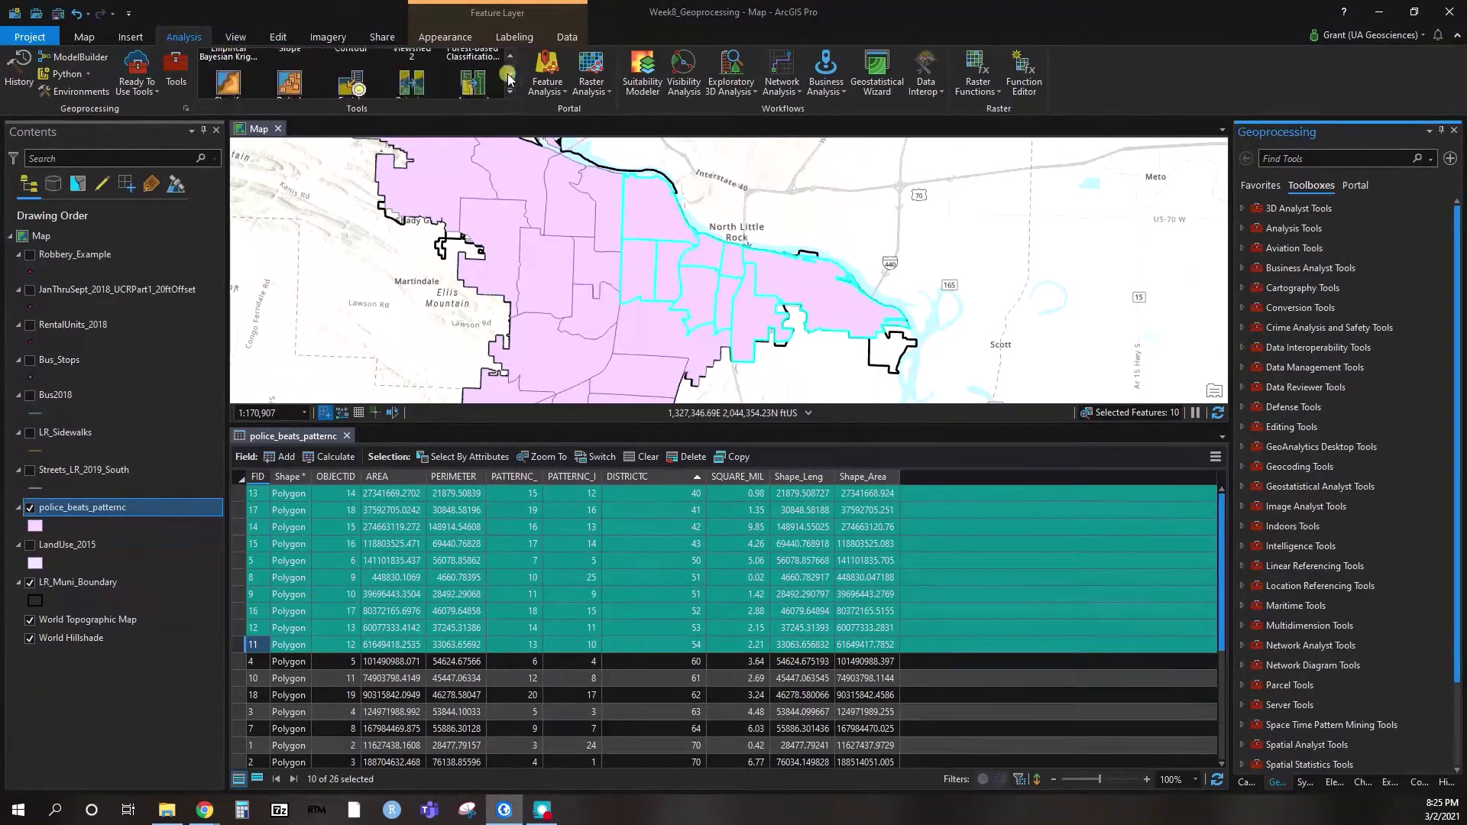
pyautogui.click(509, 79)
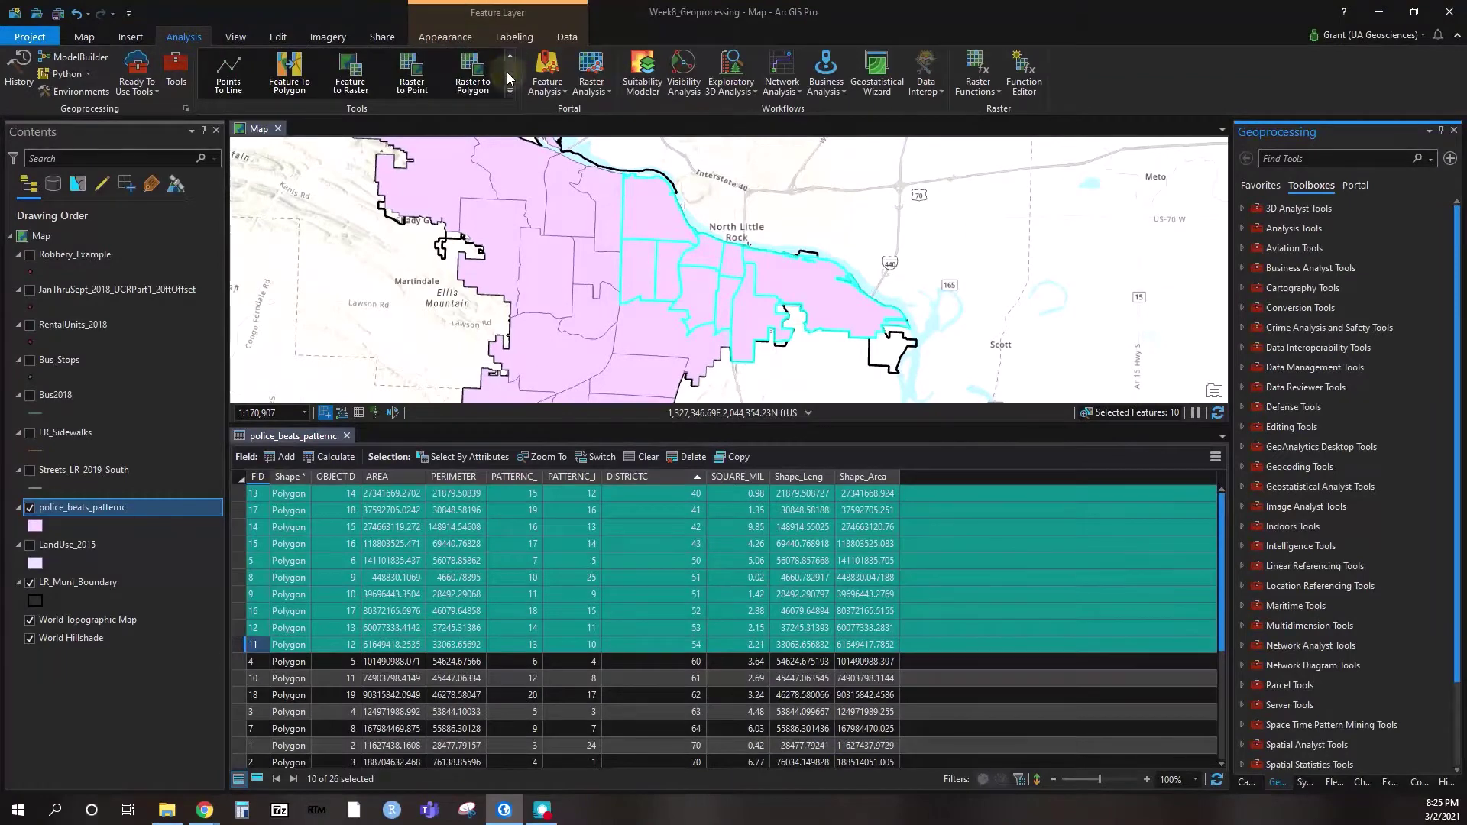
pyautogui.click(510, 57)
pyautogui.click(510, 58)
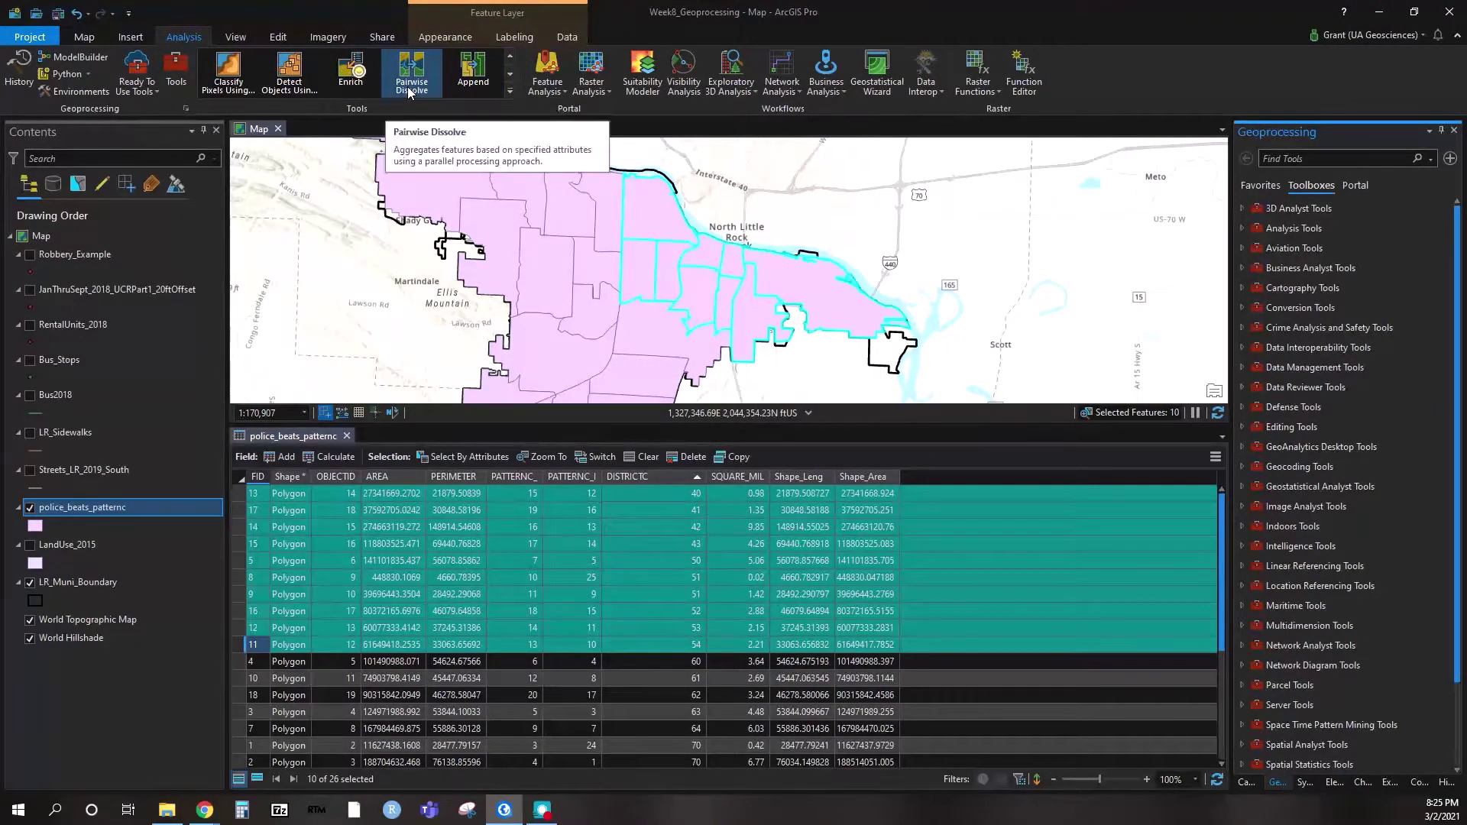
pyautogui.click(408, 86)
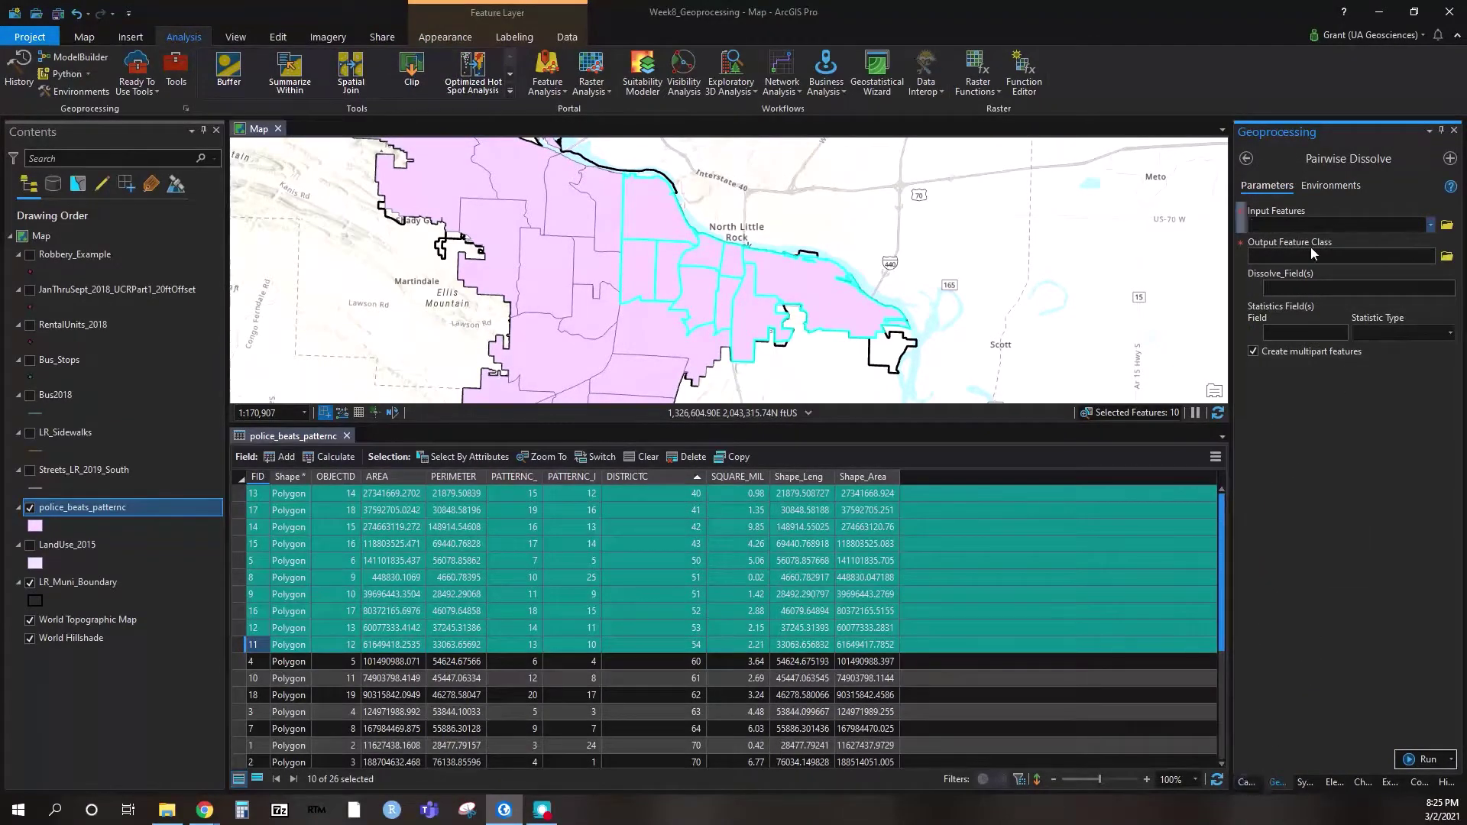
# Search the geoprocessing tools for "dissolve" and view the parameters of the Dissolve data management tool without running it
pyautogui.click(1247, 159)
pyautogui.click(1286, 159)
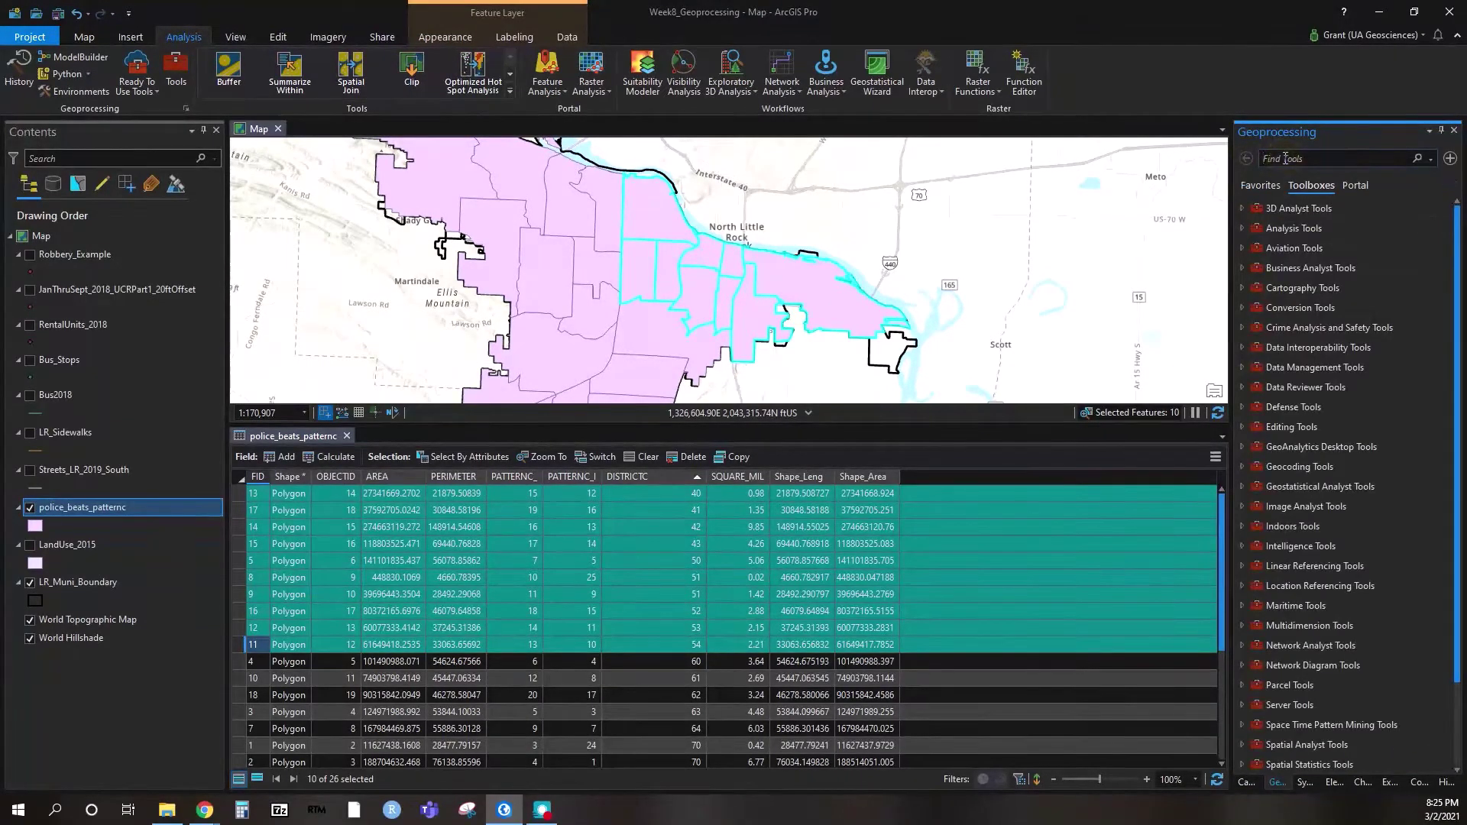
pyautogui.write('dissolve')
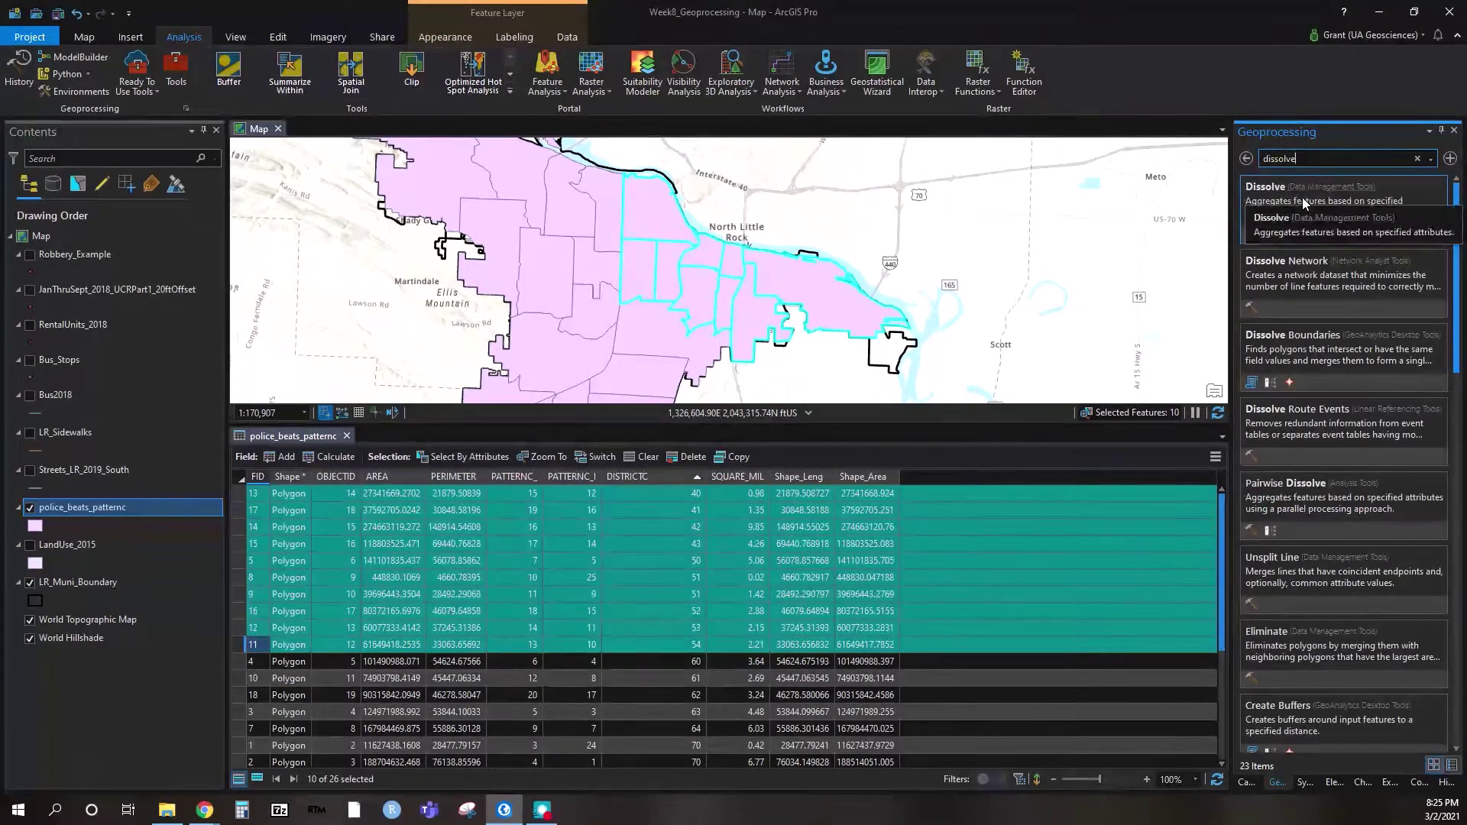
pyautogui.click(1303, 198)
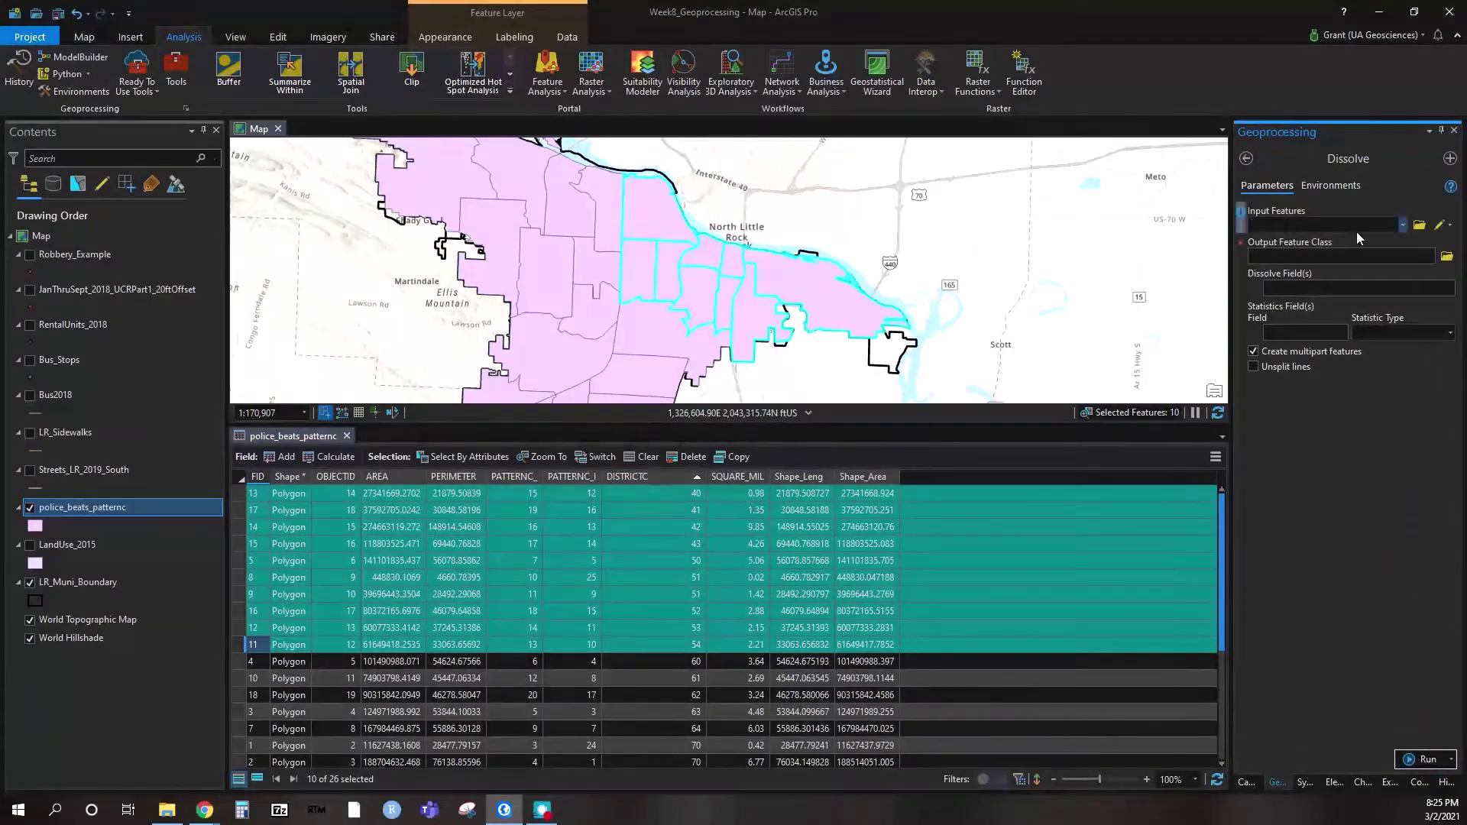
pyautogui.click(1246, 158)
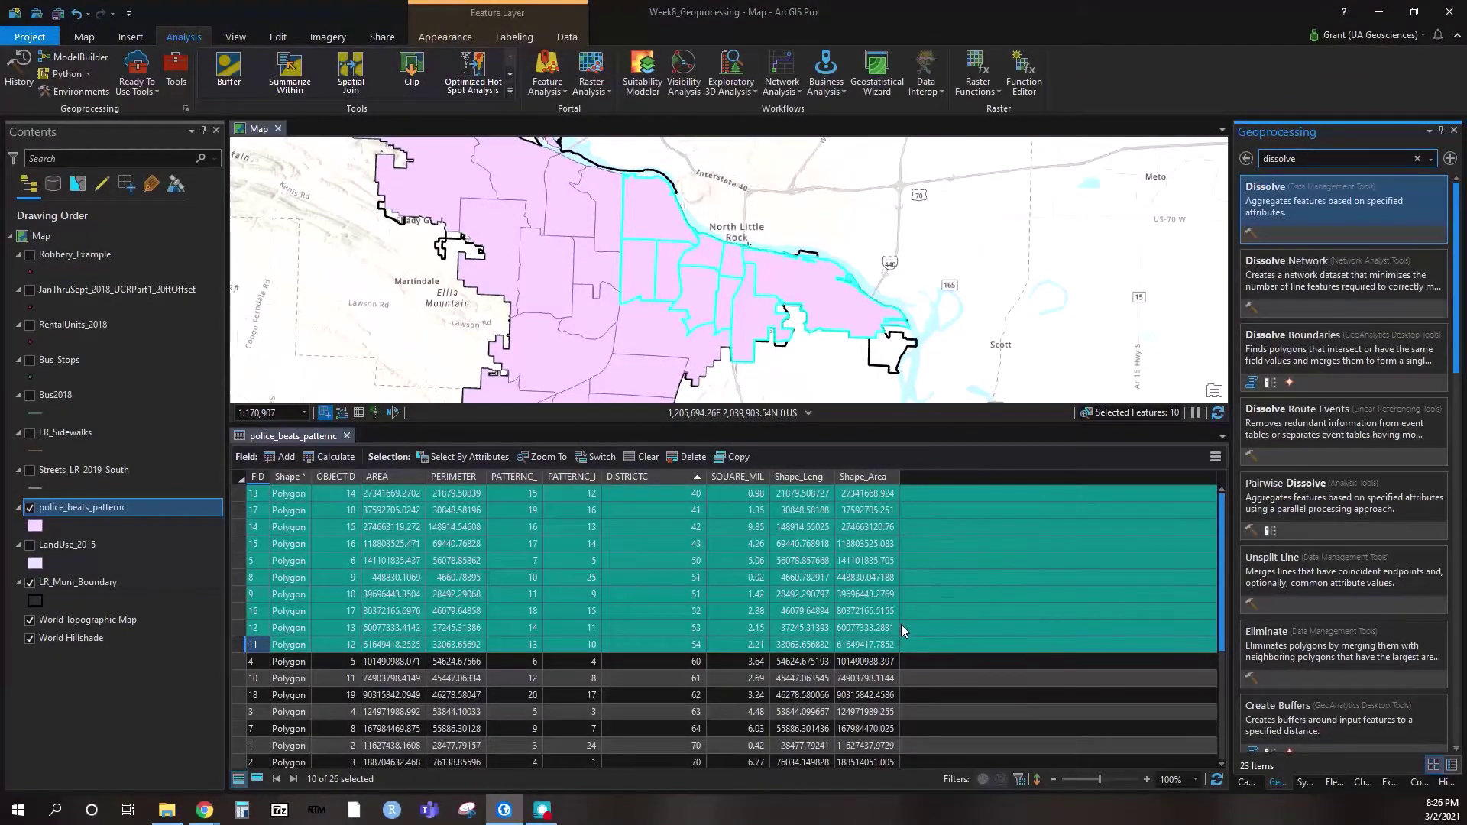
pyautogui.click(1246, 159)
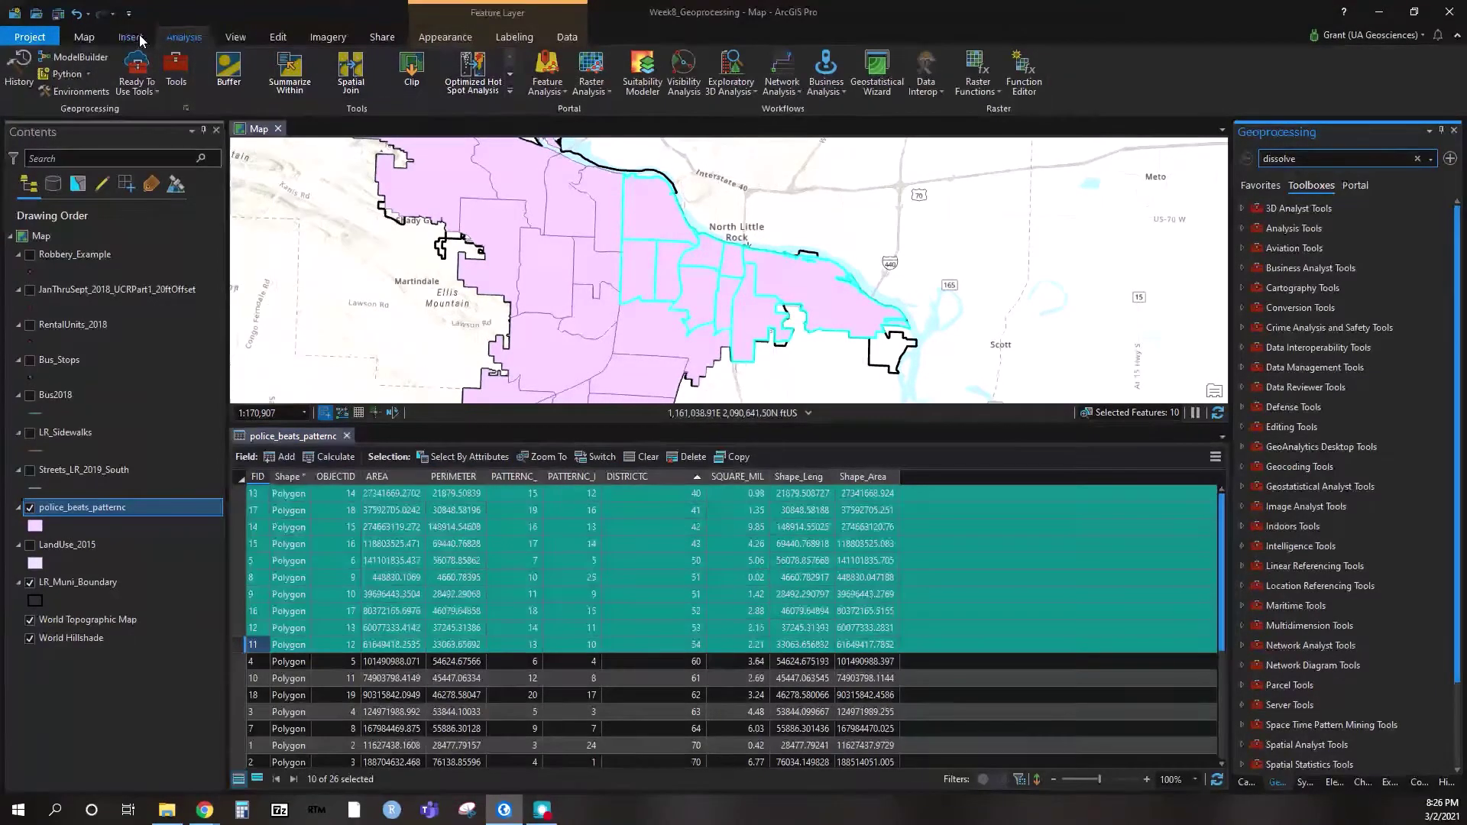
# Clear the selected features and add a new field named Division to the police_beats_patternc table
pyautogui.click(84, 37)
pyautogui.click(573, 75)
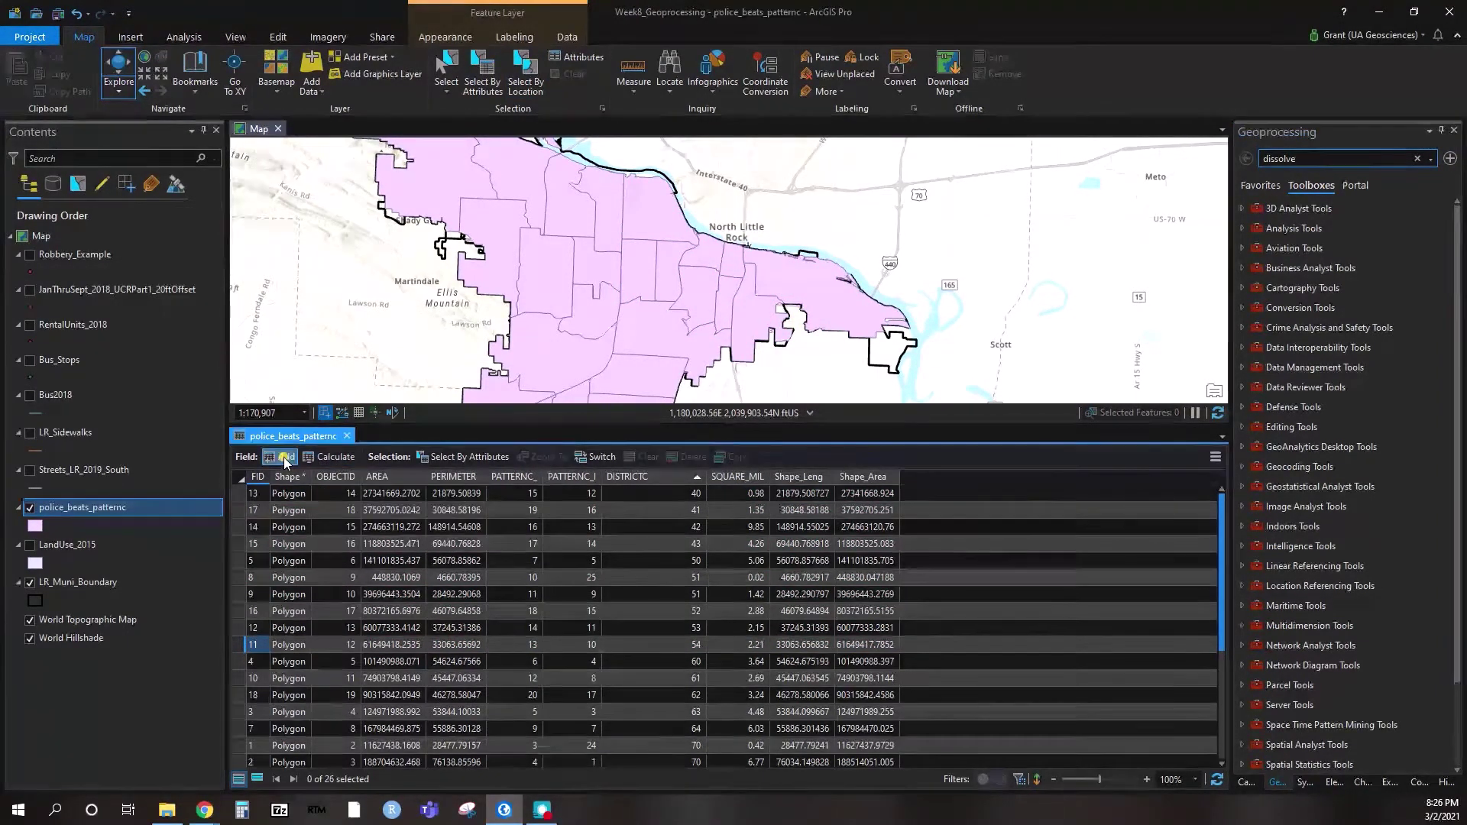
pyautogui.click(363, 438)
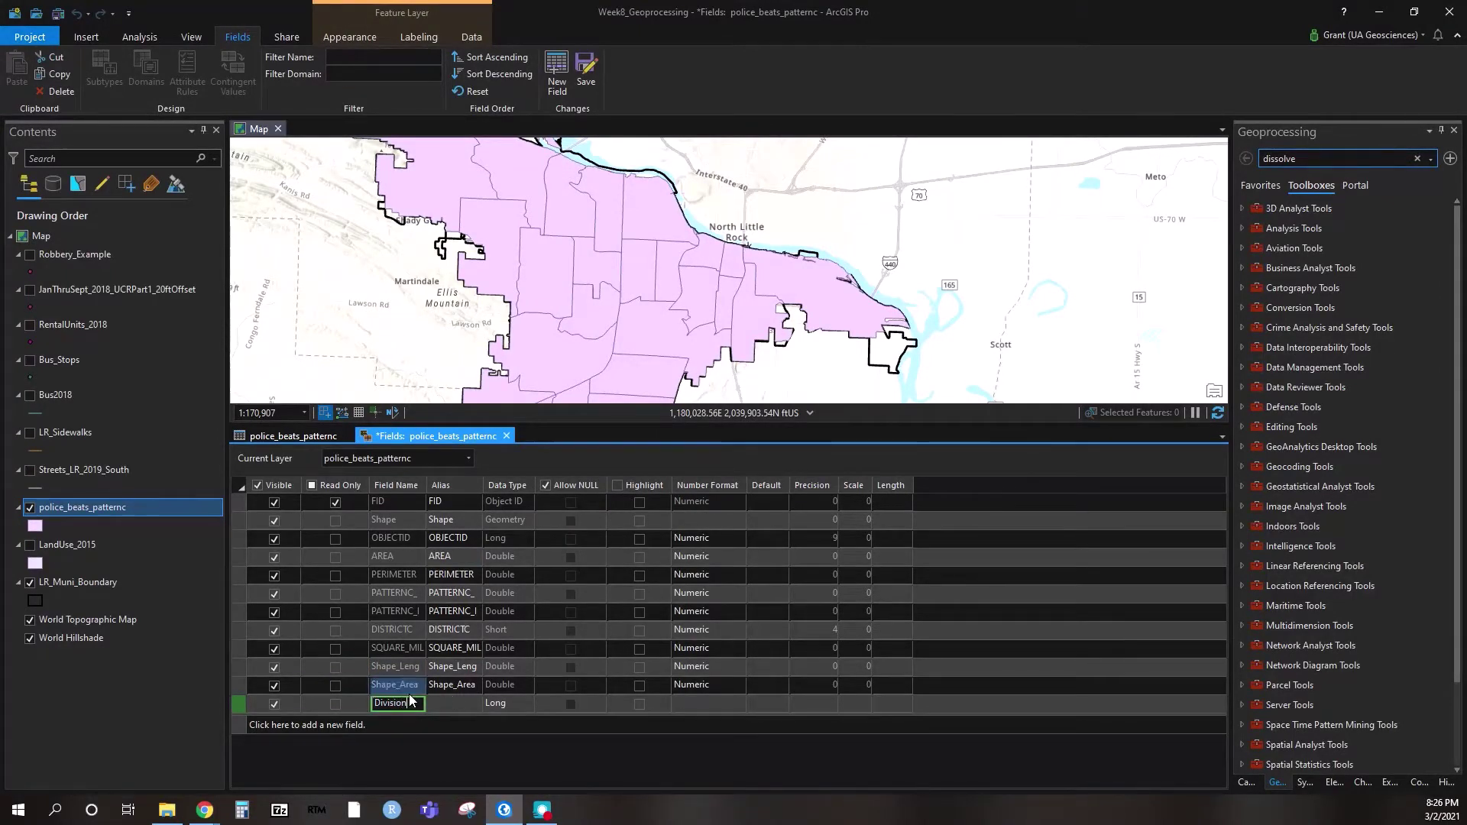
# Set the Division field's data type to Text, save the field changes, and close the fields design view
pyautogui.click(709, 700)
pyautogui.click(519, 704)
pyautogui.click(527, 705)
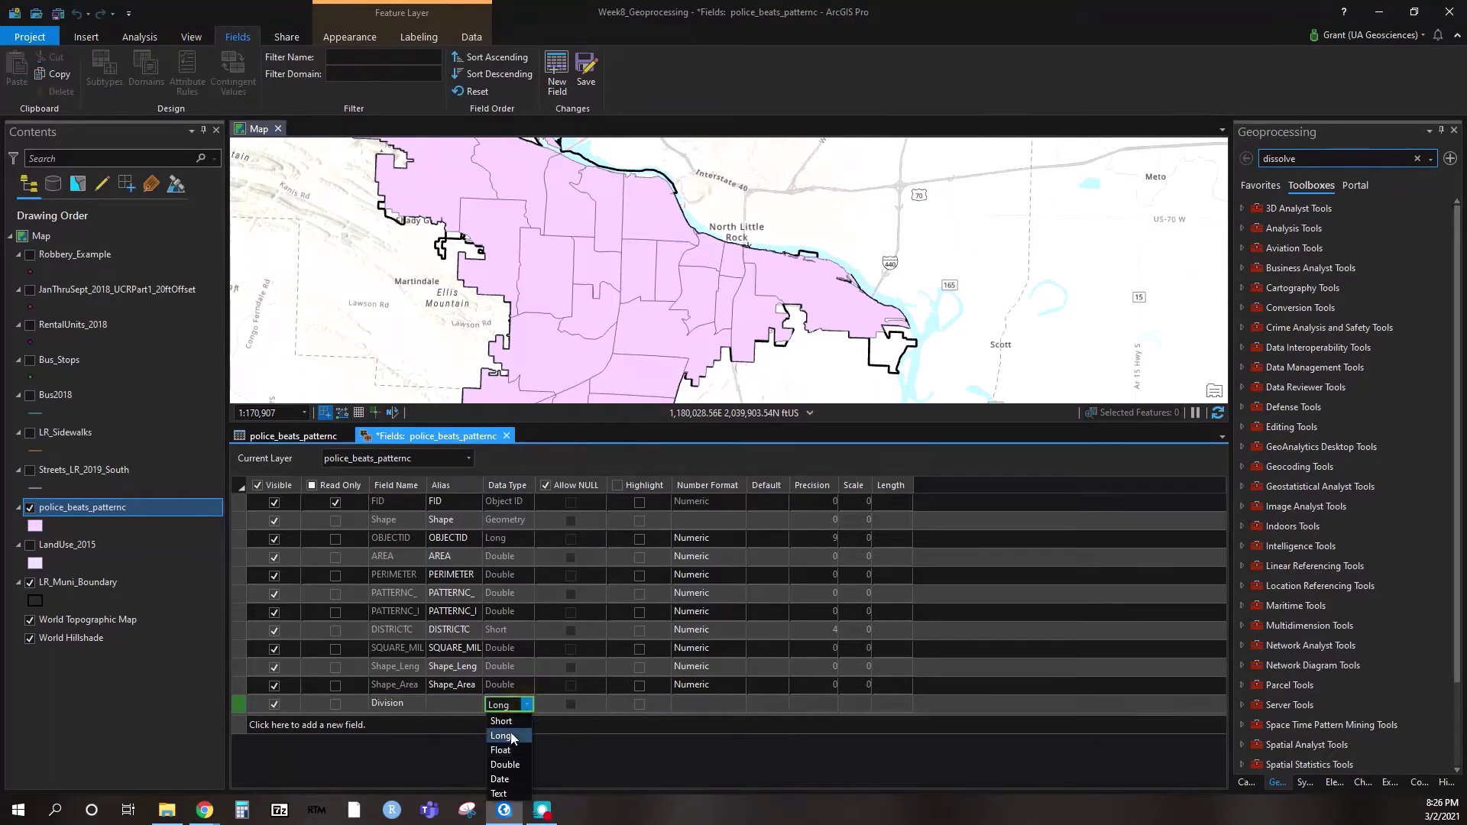
pyautogui.click(514, 793)
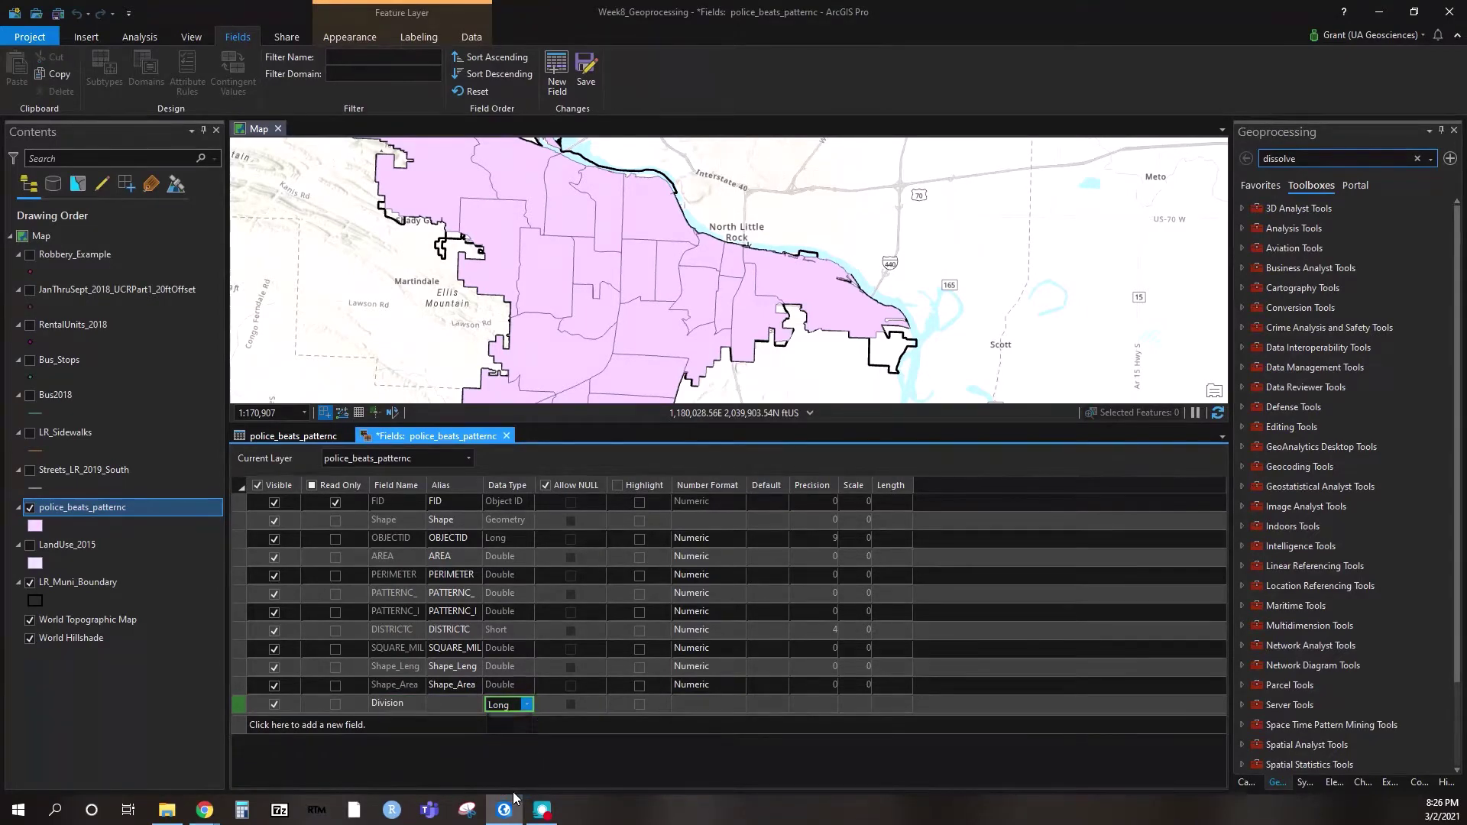
pyautogui.click(738, 703)
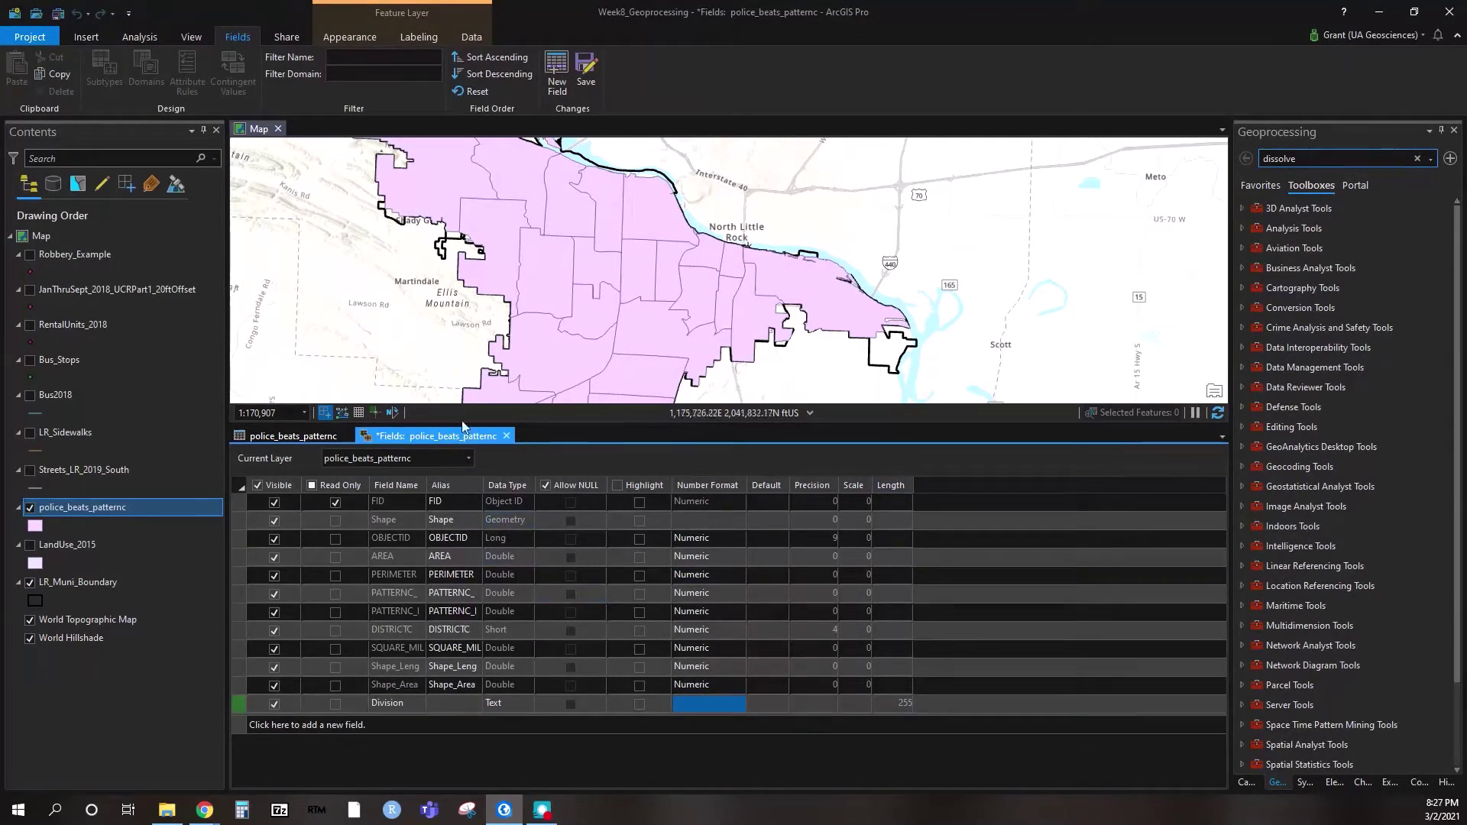
pyautogui.click(582, 72)
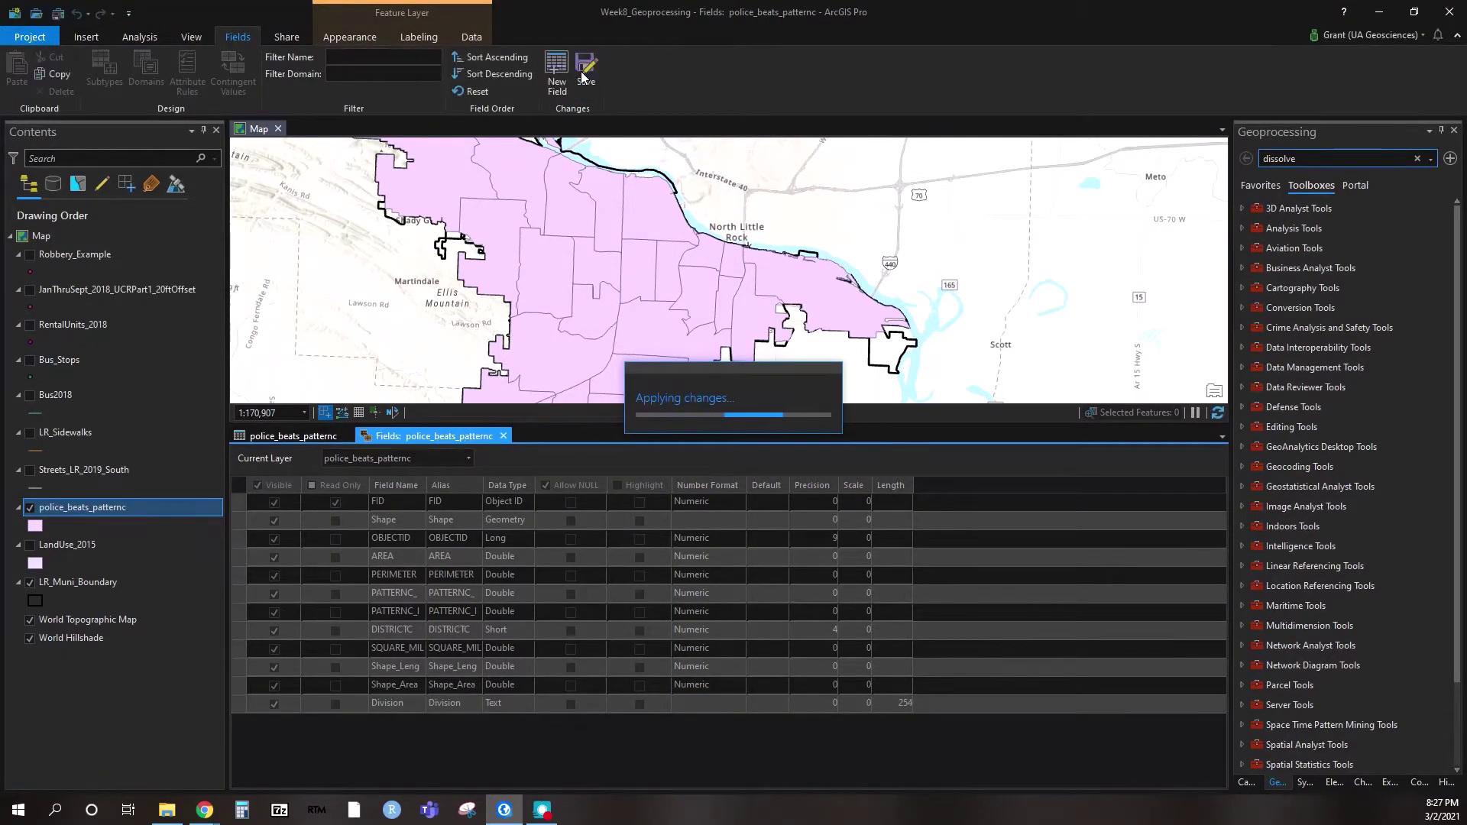
pyautogui.click(502, 436)
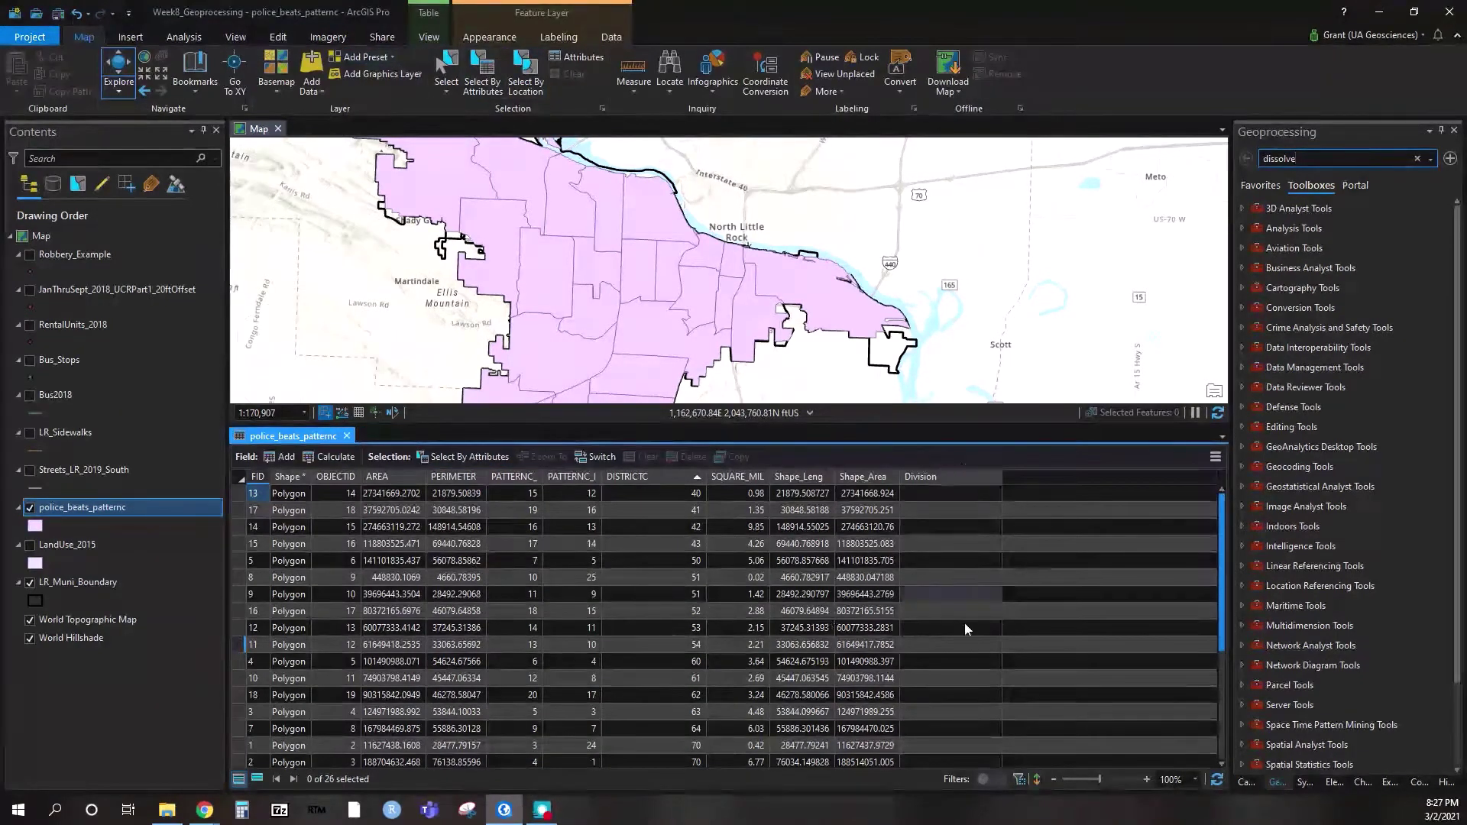
# Select the police beat records for districts 40 through 54 and calculate their Division field as "Downtown"
pyautogui.moveTo(239, 490); pyautogui.dragTo(246, 647)
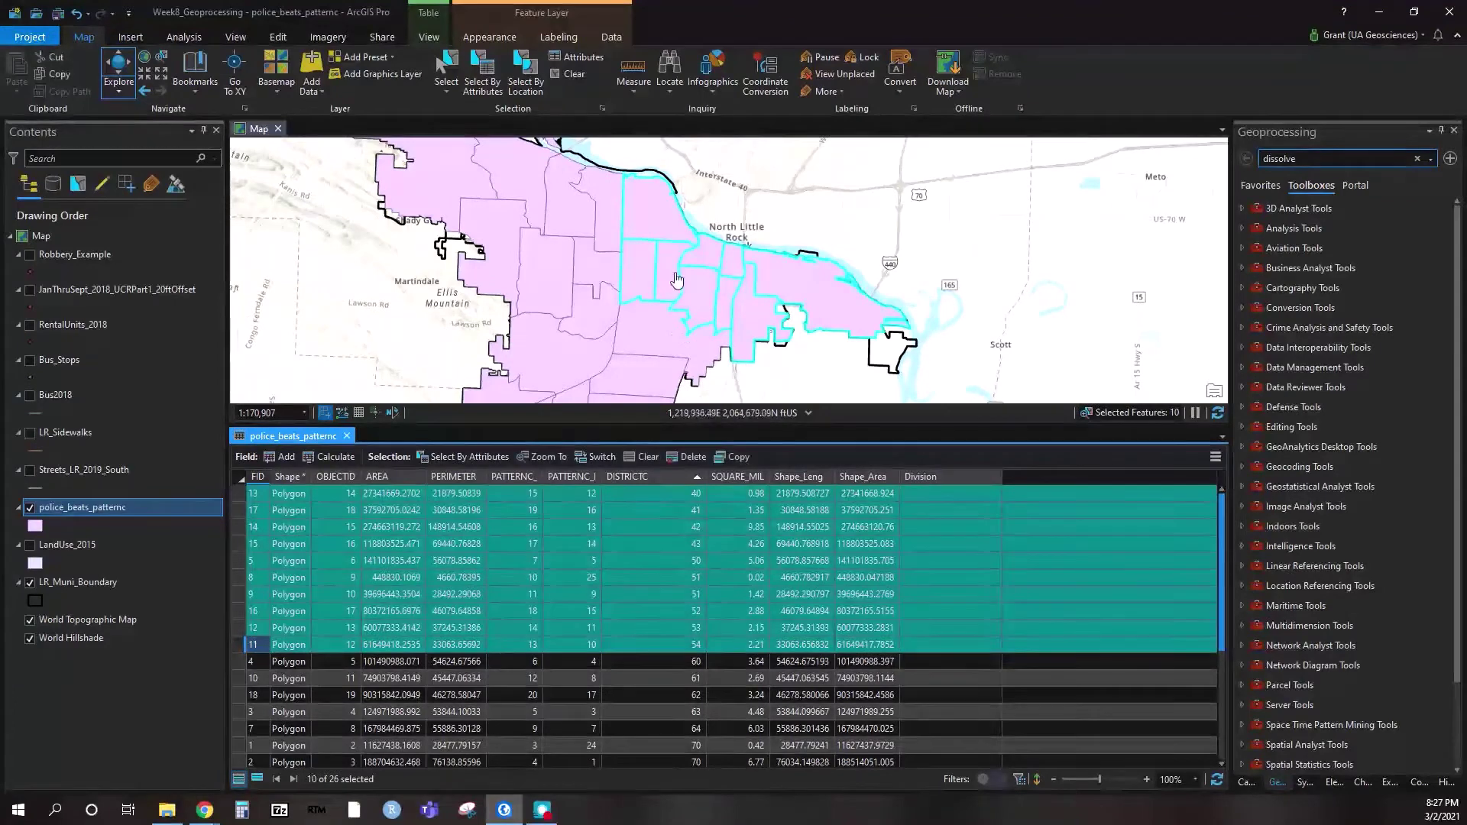
pyautogui.rightClick(930, 478)
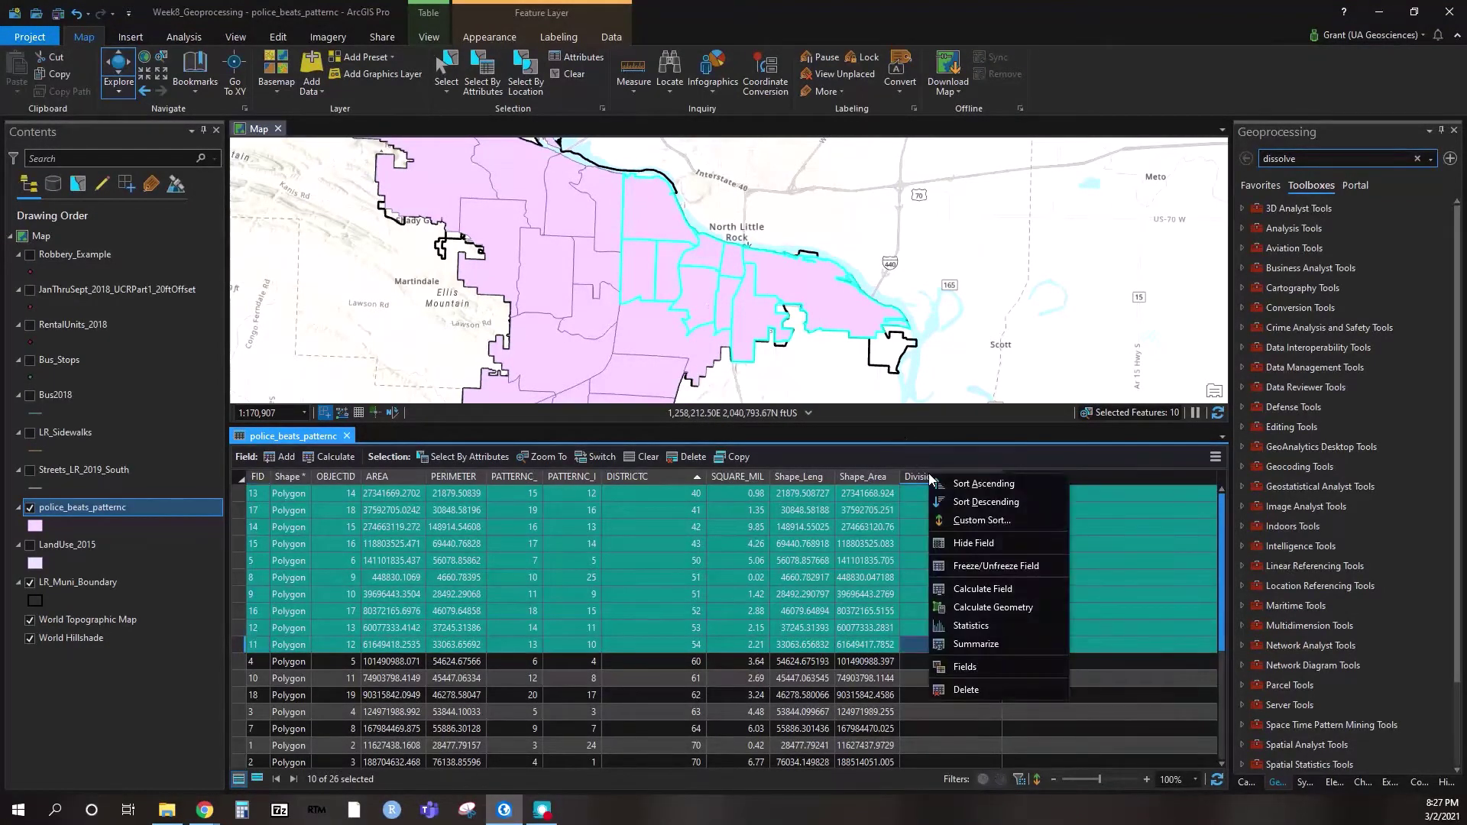
pyautogui.click(997, 590)
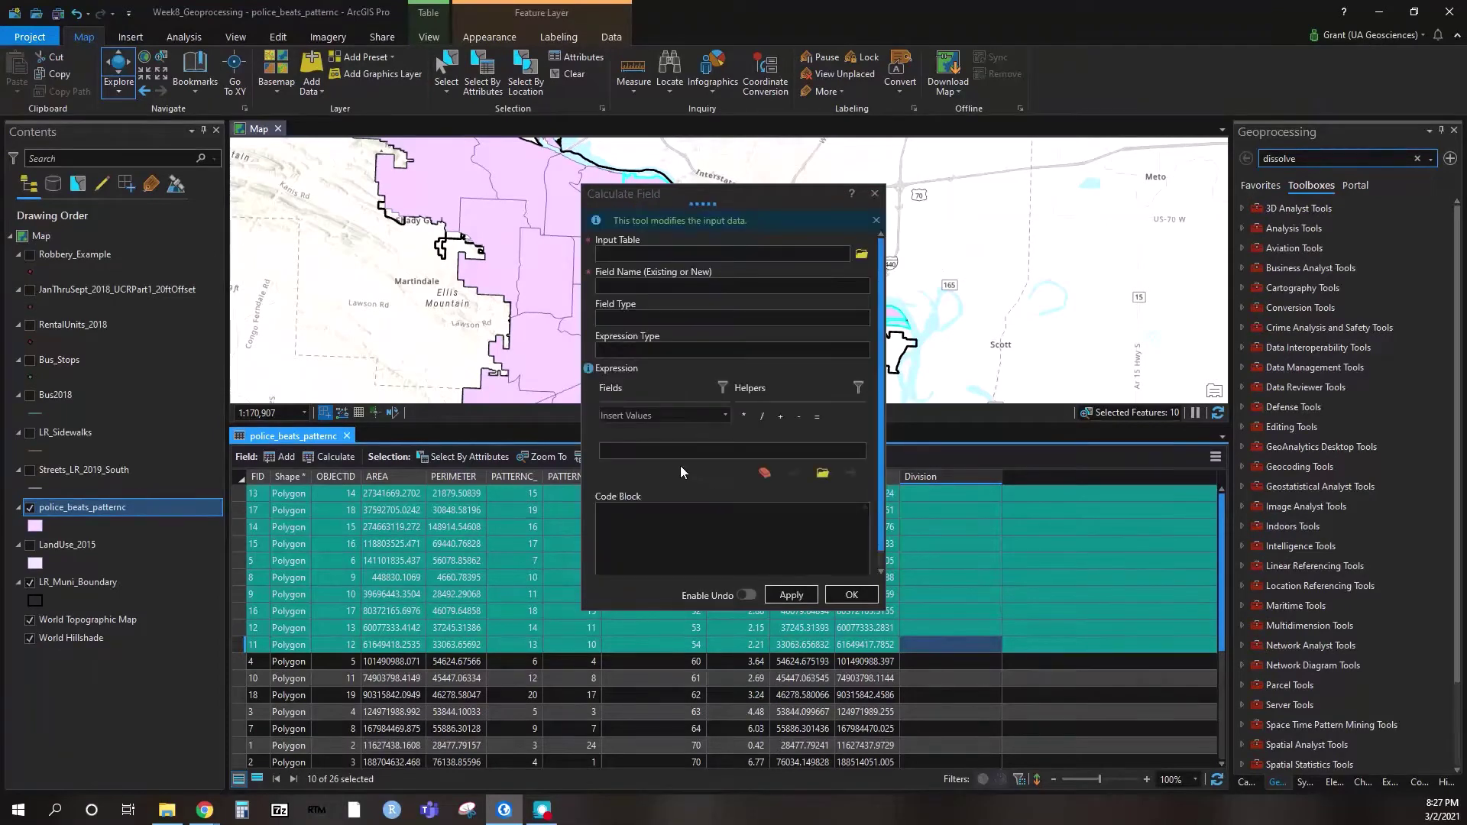
pyautogui.click(659, 532)
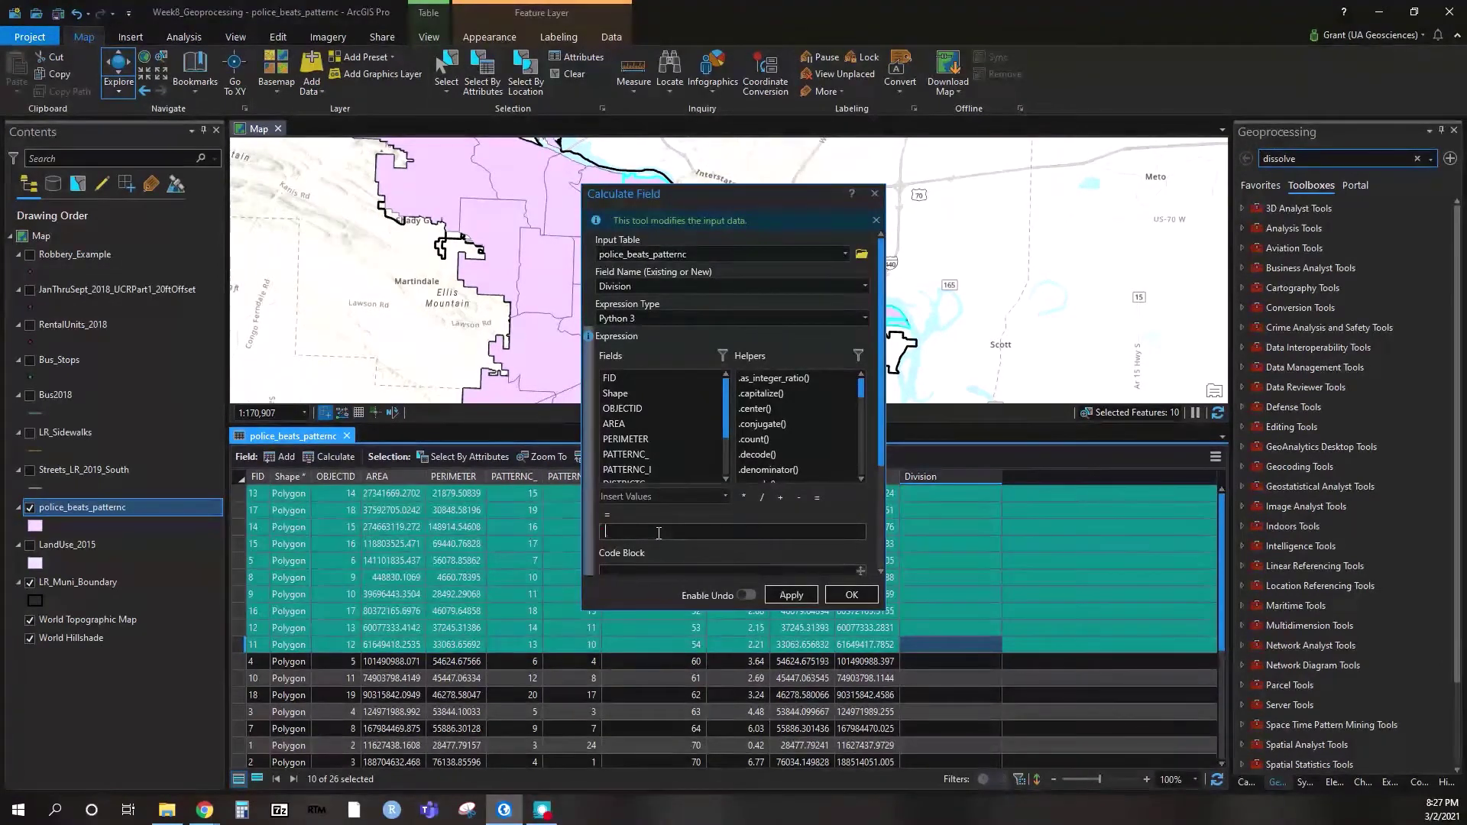
pyautogui.write('"Down')
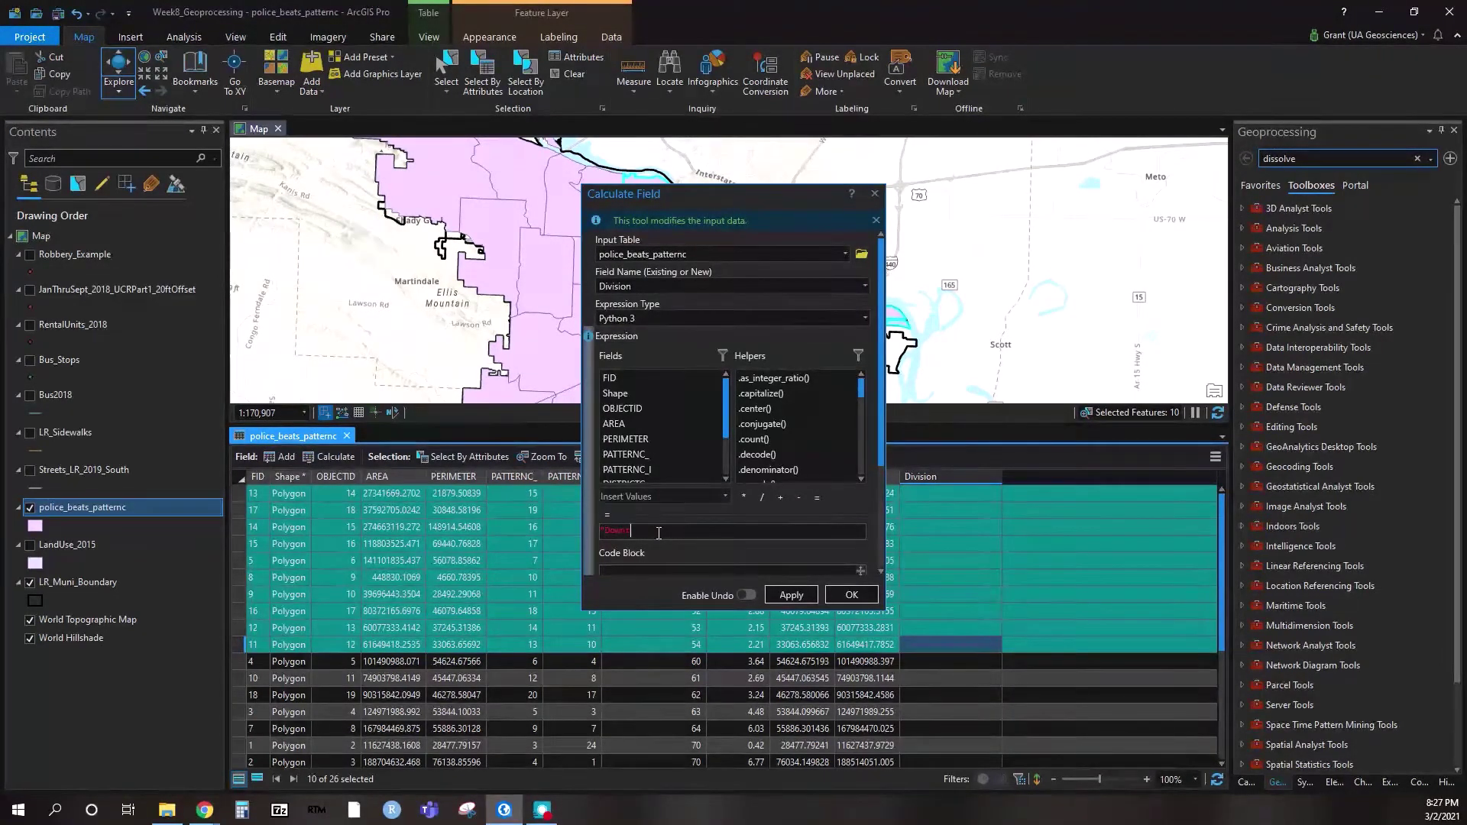
pyautogui.write('town"')
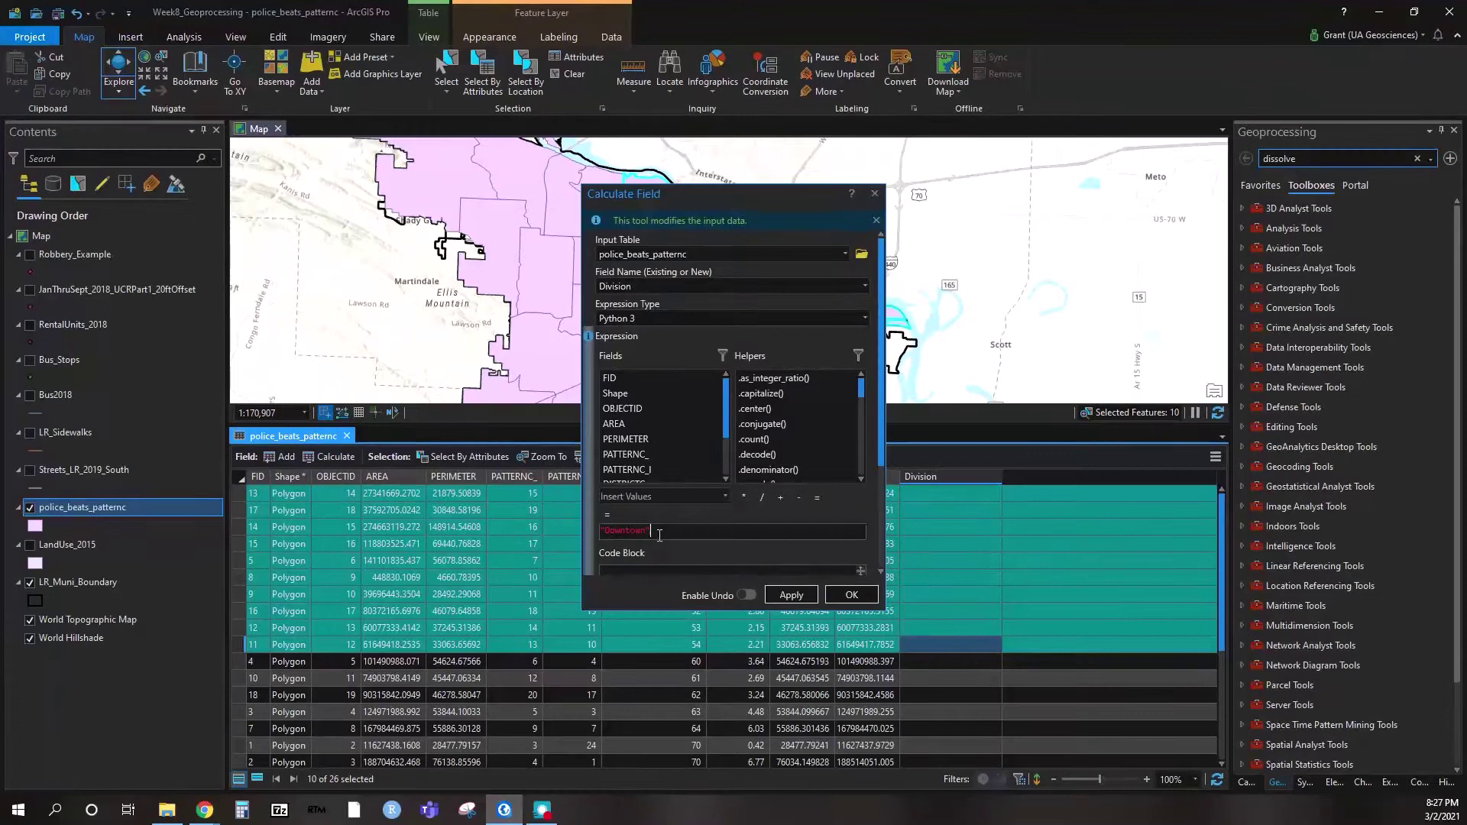
pyautogui.click(792, 596)
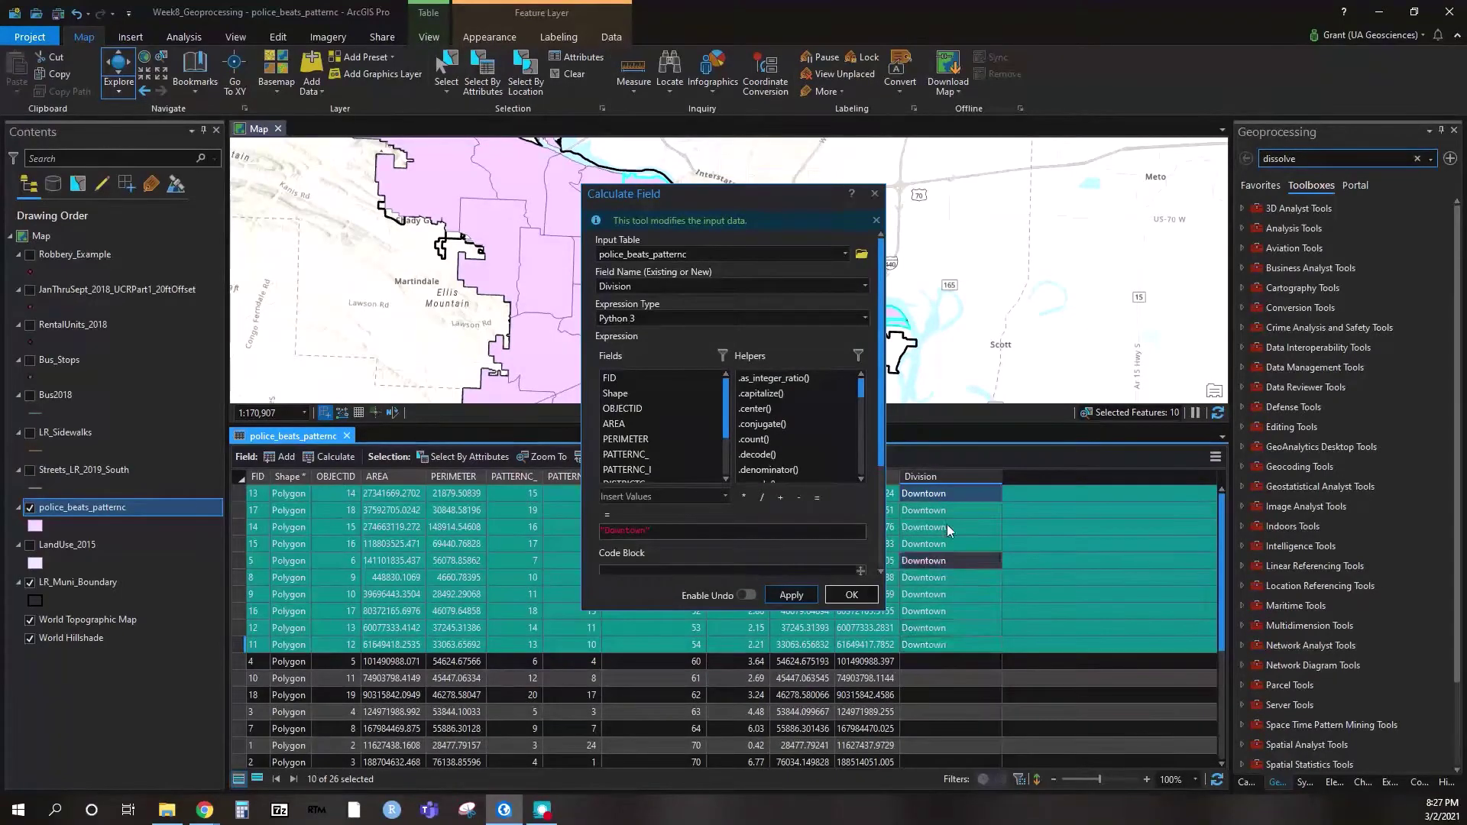
pyautogui.moveTo(754, 198); pyautogui.dragTo(1225, 208)
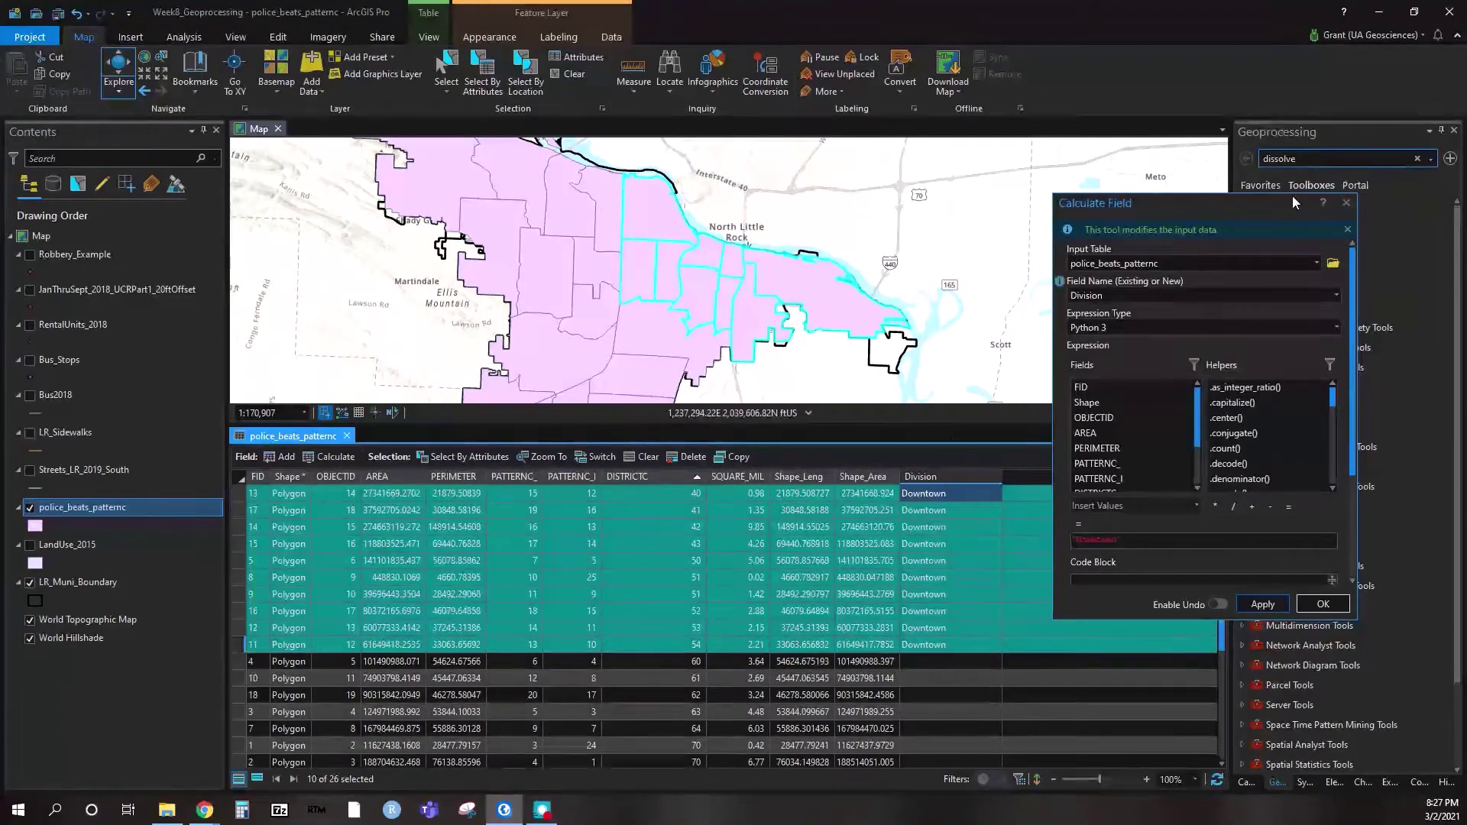
pyautogui.click(1346, 202)
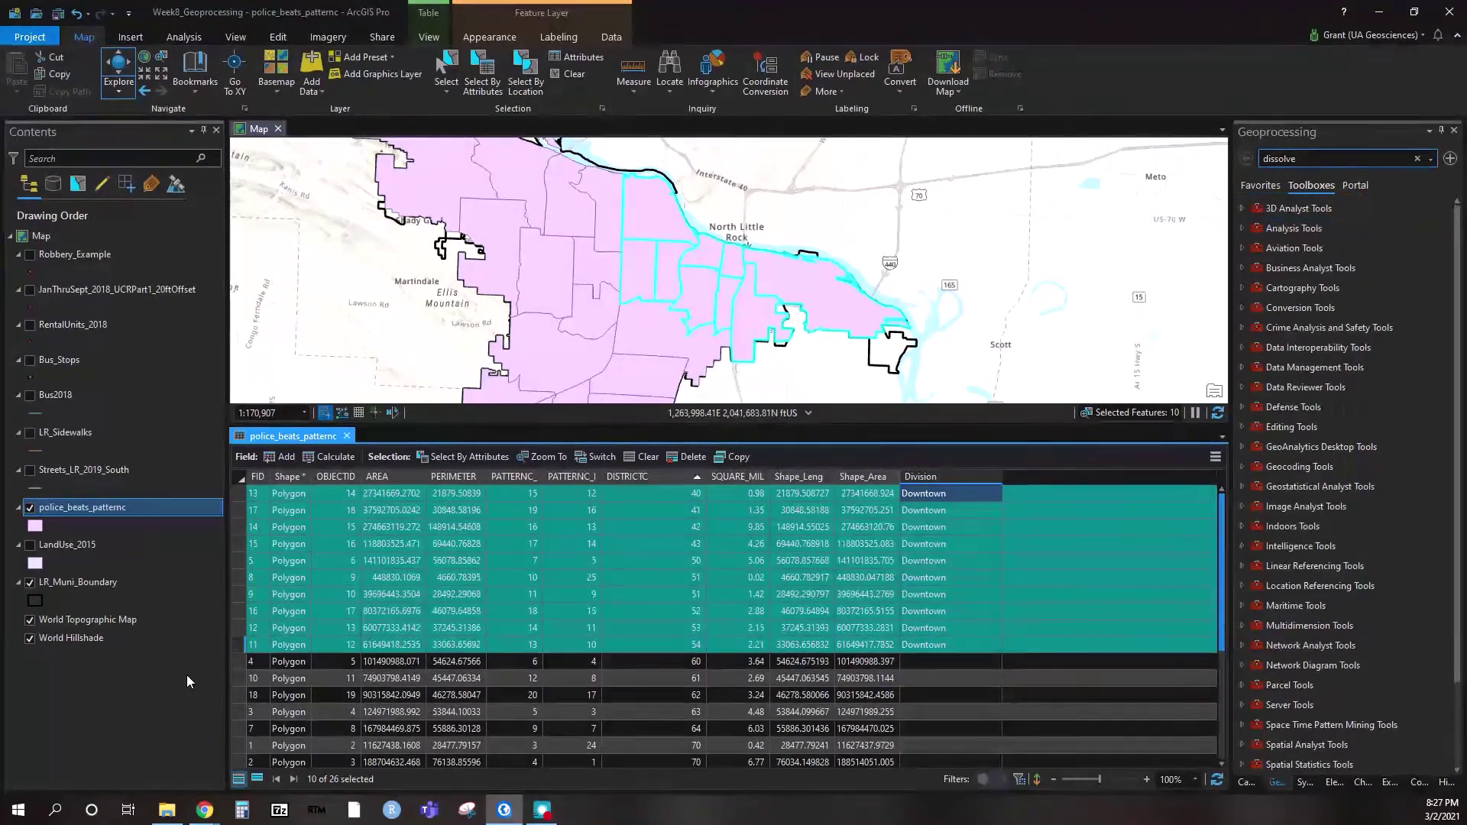
# Select the police beat records for districts 60 through 72 and calculate their Division field as "Northwest"
pyautogui.moveTo(239, 662)
pyautogui.mouseDown()
pyautogui.moveTo(252, 760)
pyautogui.moveTo(265, 704)
pyautogui.moveTo(252, 645)
pyautogui.mouseUp()
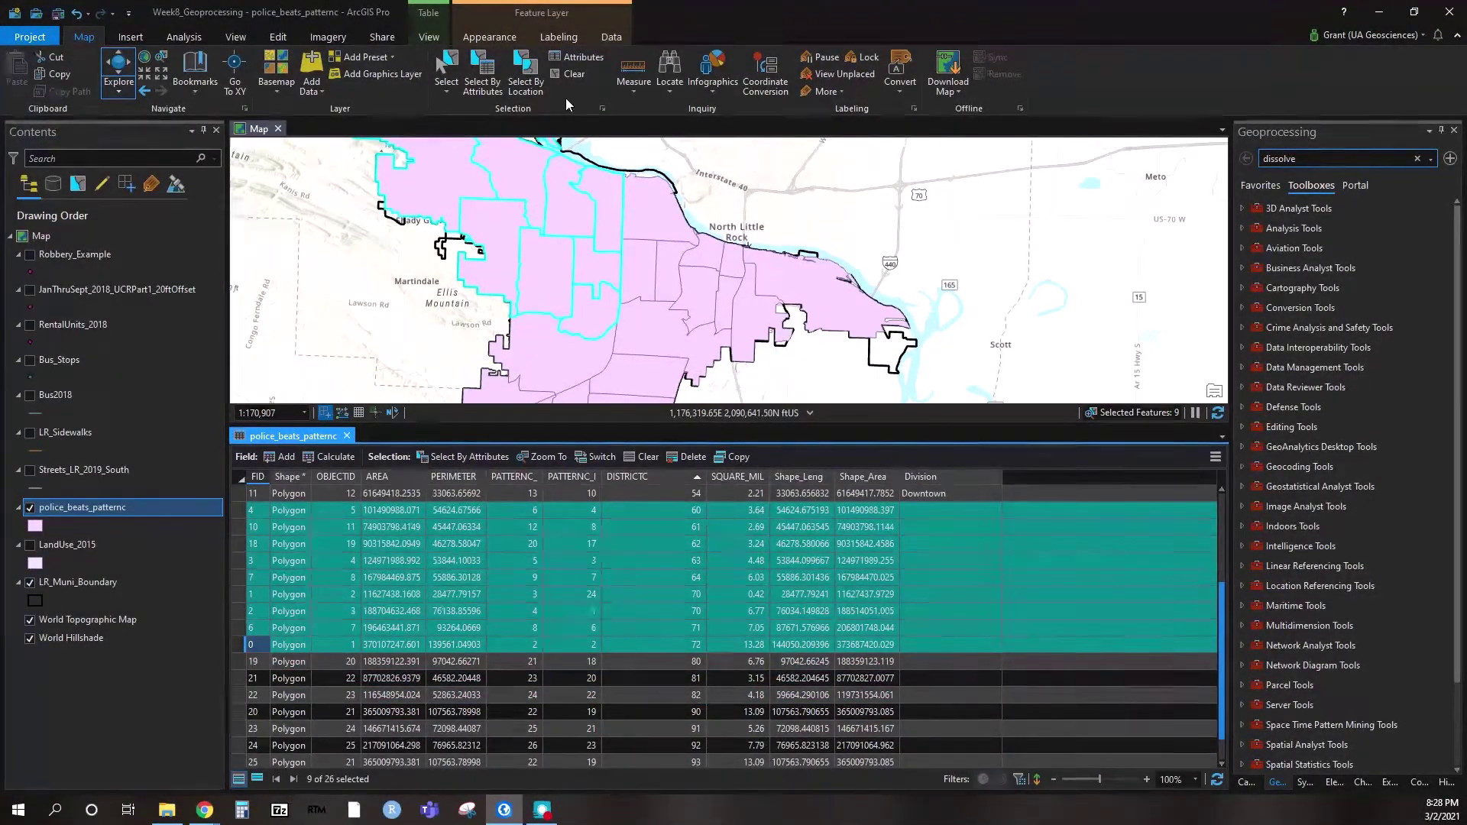
pyautogui.rightClick(951, 478)
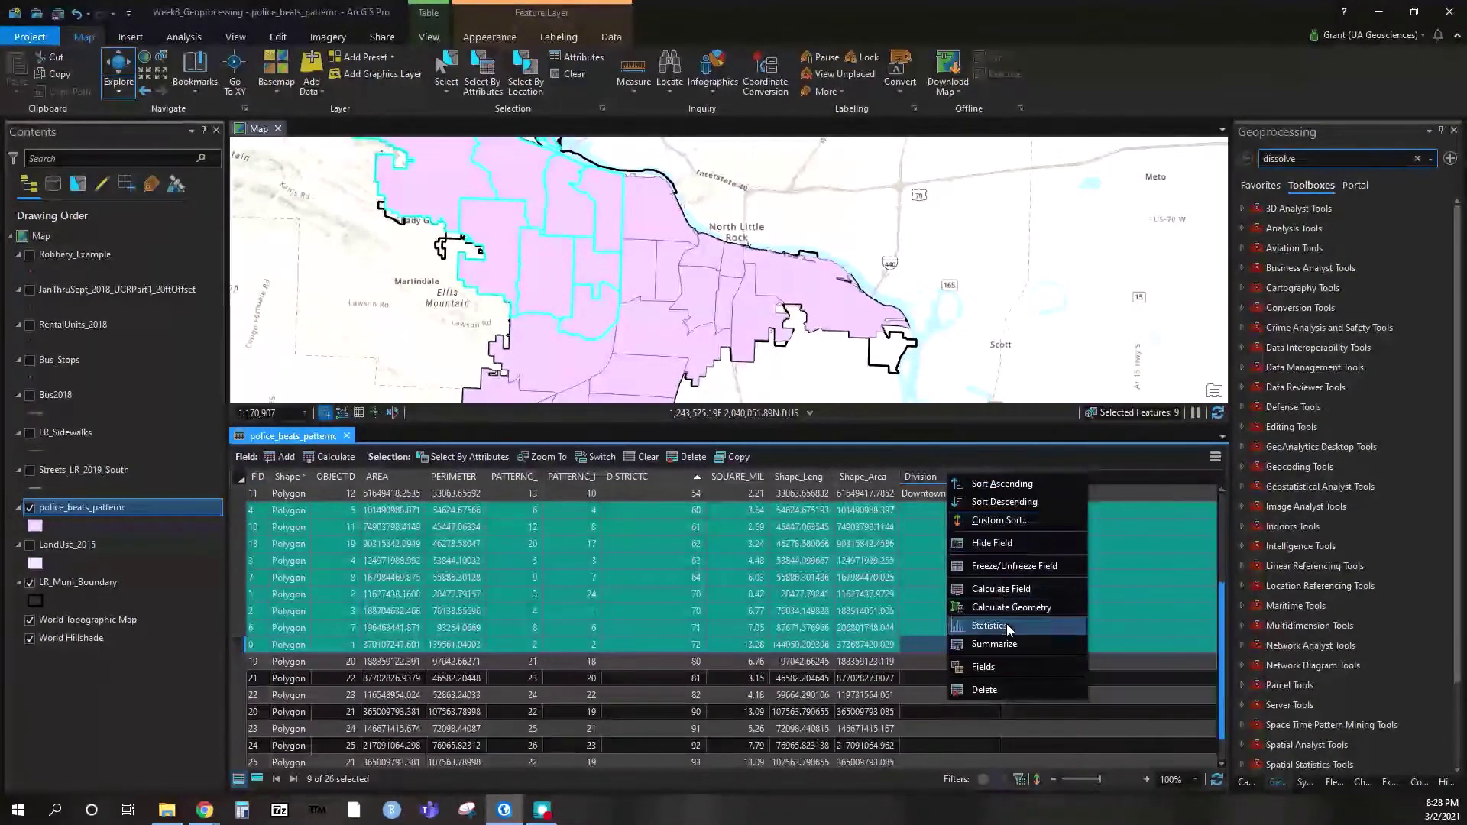
pyautogui.click(1002, 590)
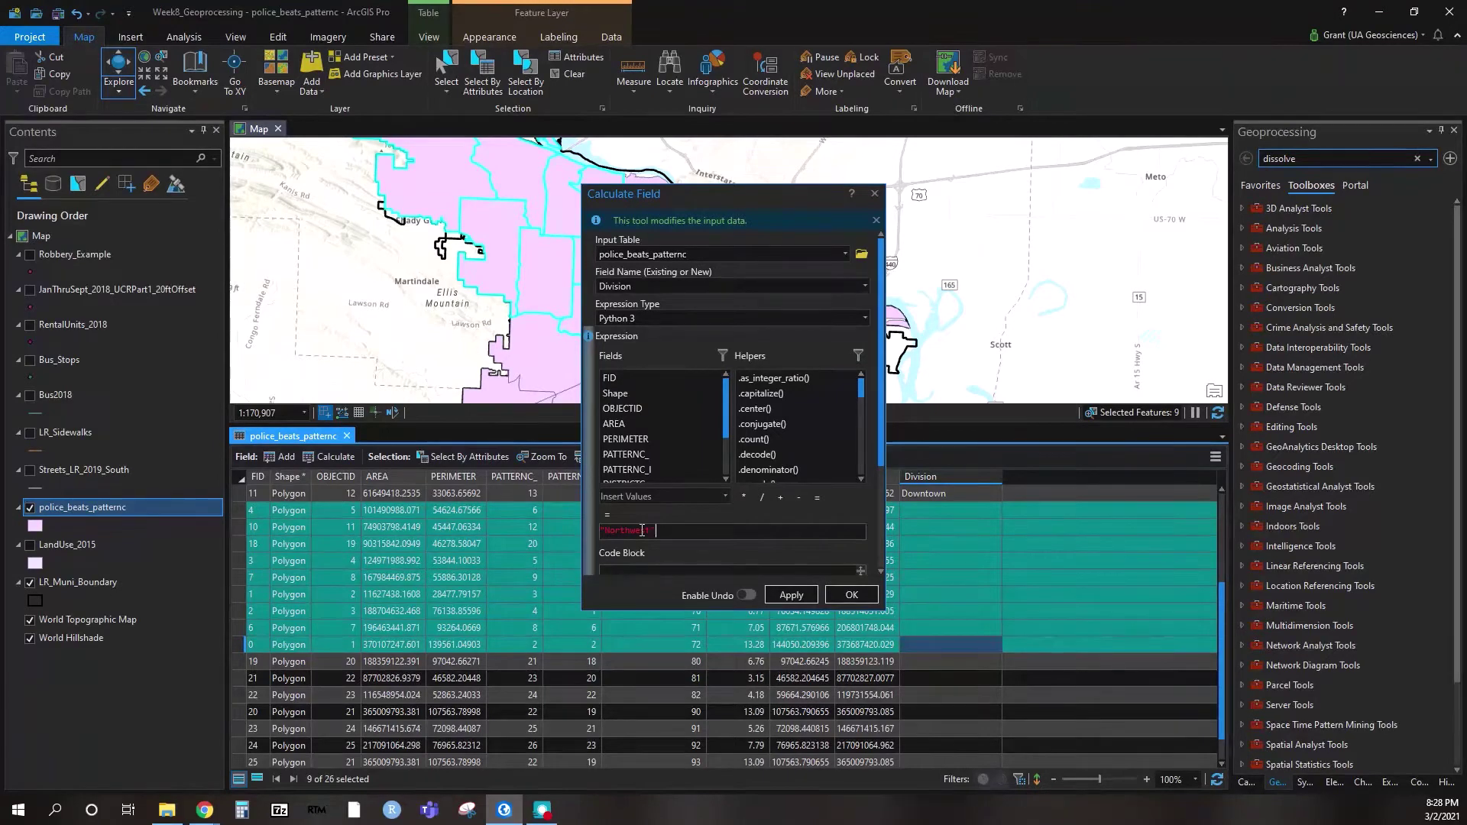
pyautogui.click(792, 595)
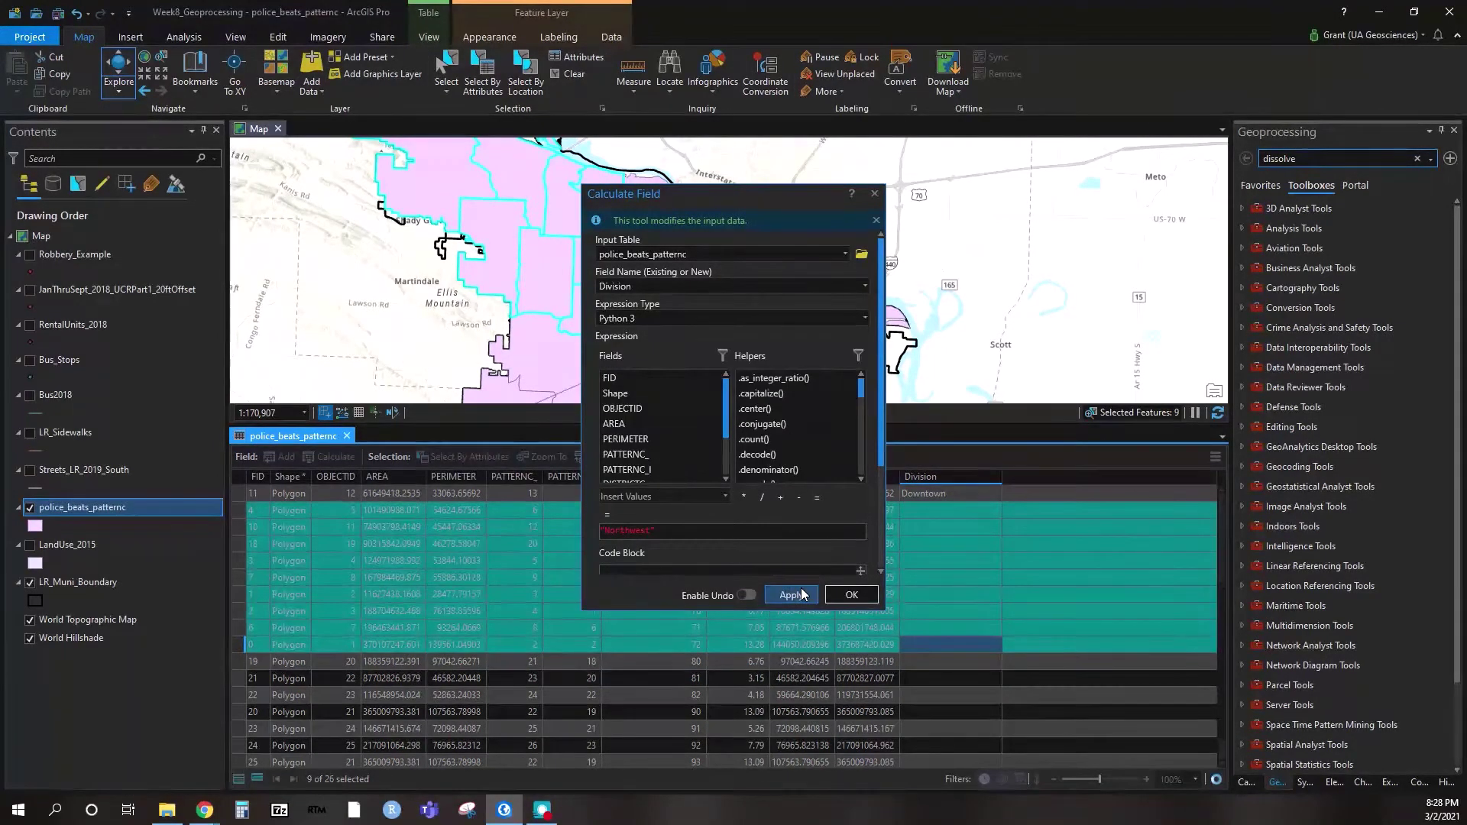
pyautogui.click(875, 193)
# Select the police beat records for districts 80 through 93, calculate their Division field as "Southwest", and clear the selection
pyautogui.click(237, 665)
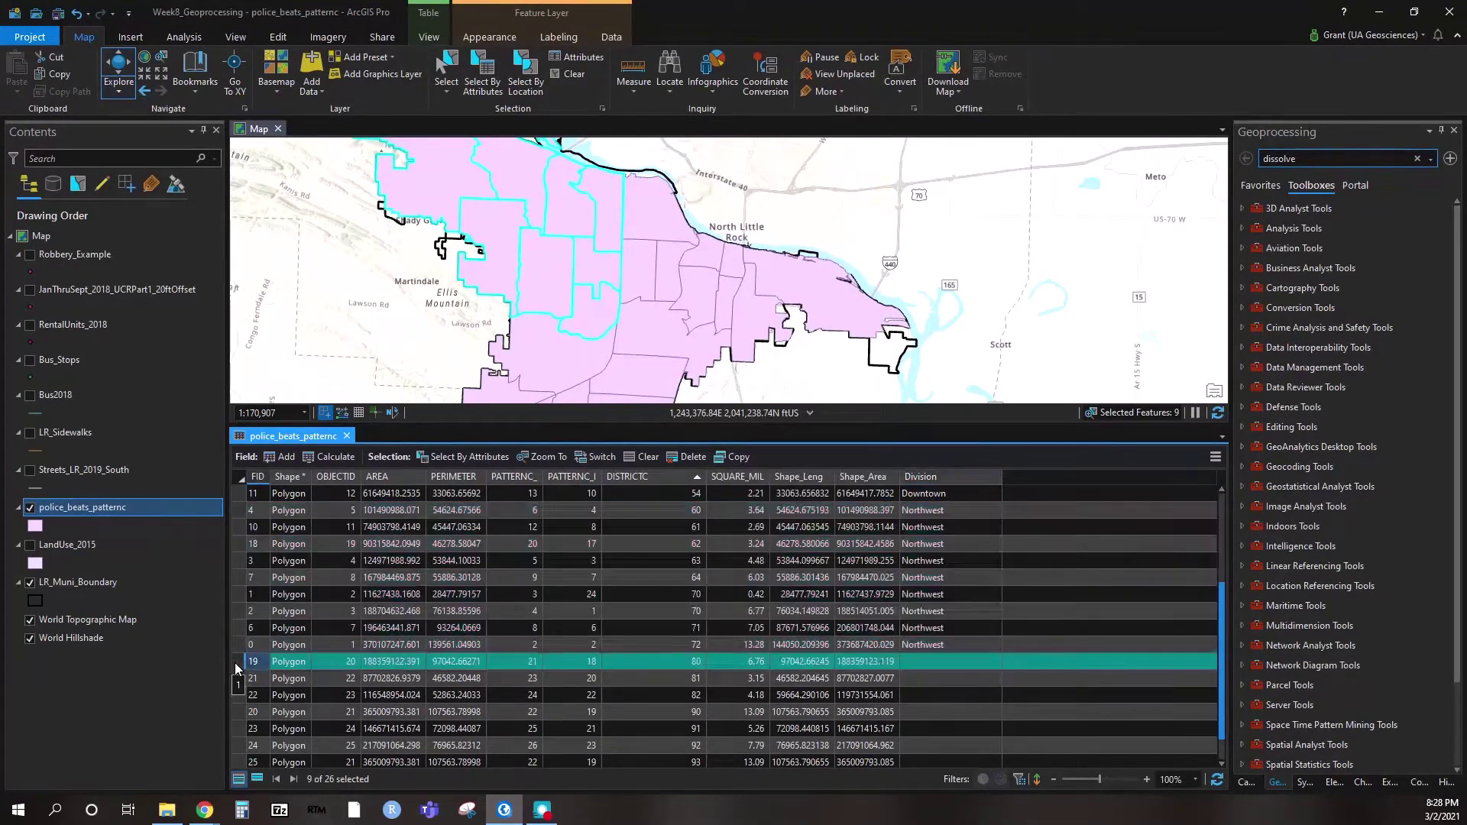
pyautogui.keyDown('shift'); pyautogui.click(238, 761); pyautogui.keyUp('shift')
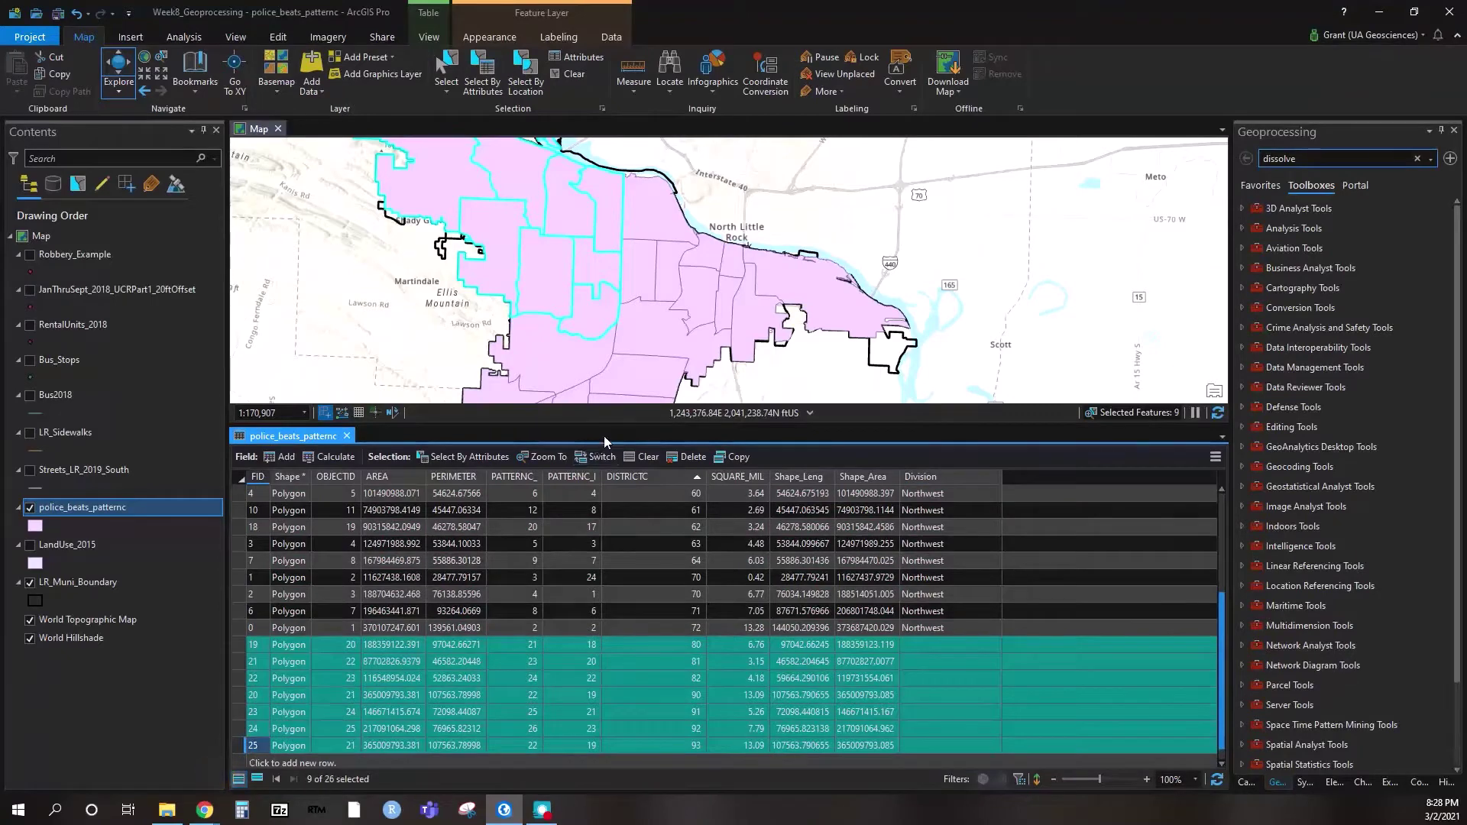
pyautogui.moveTo(518, 362); pyautogui.dragTo(549, 243)
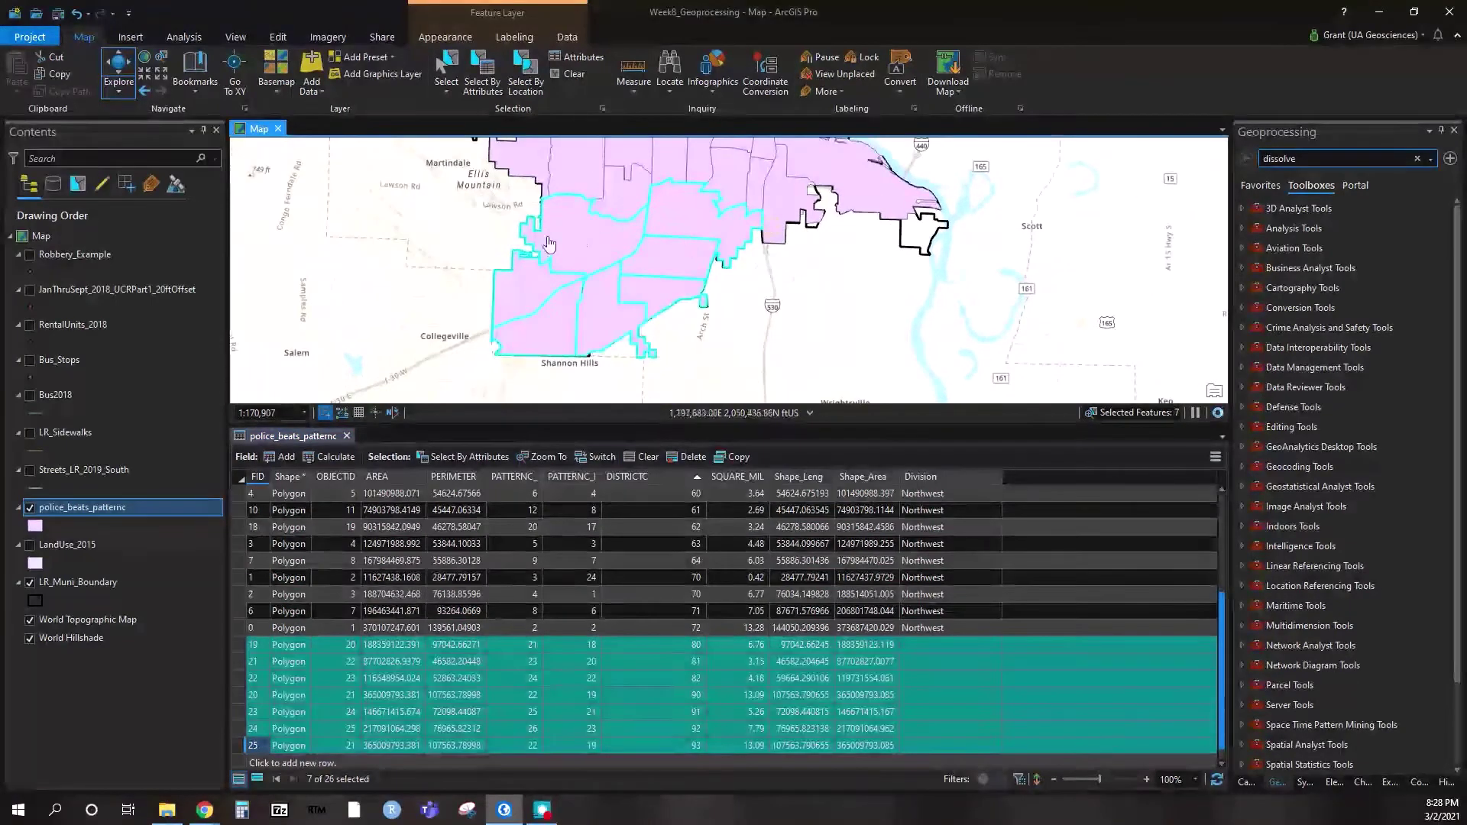
pyautogui.moveTo(695, 196); pyautogui.dragTo(734, 227)
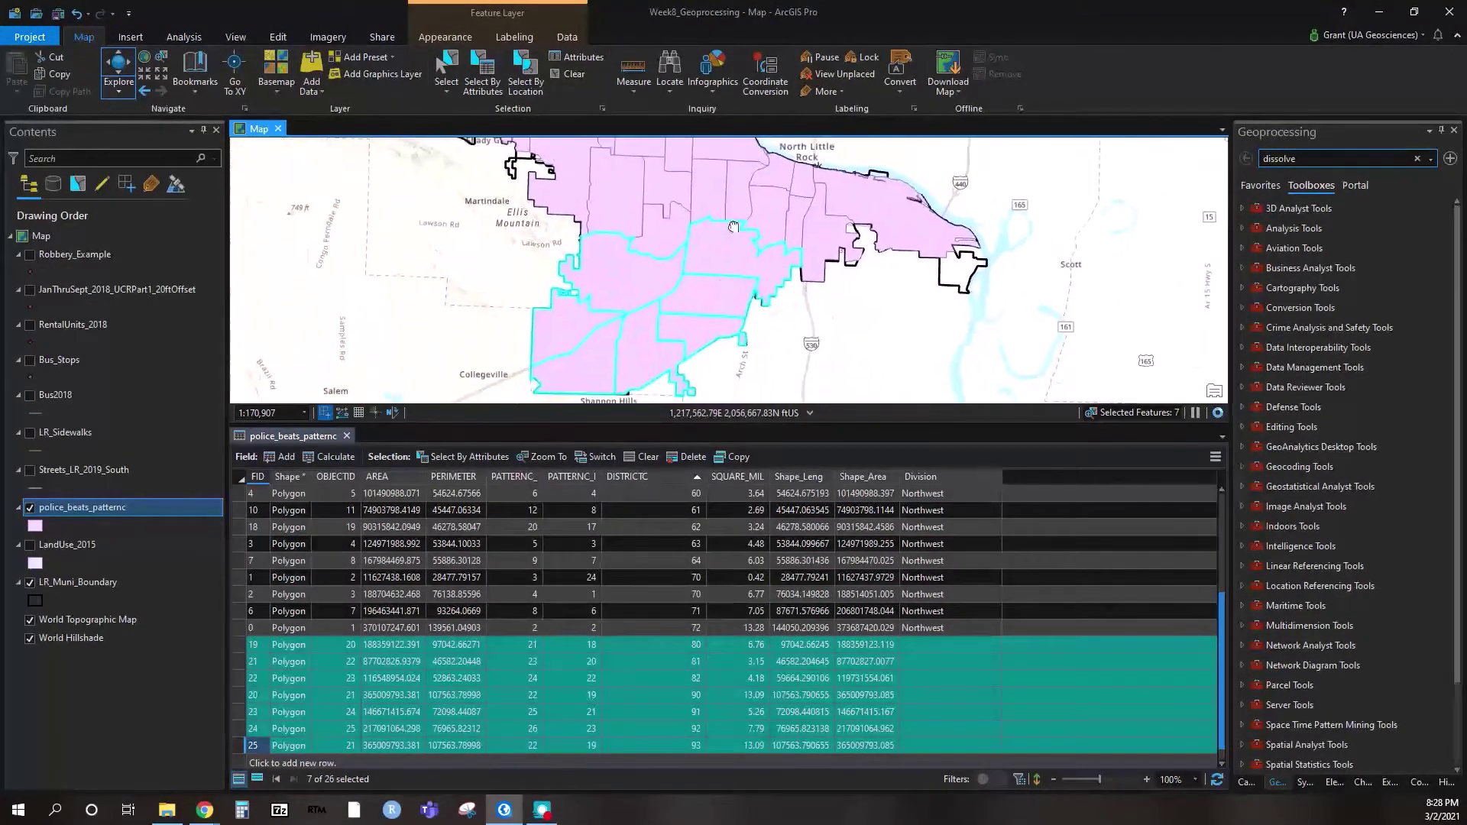
pyautogui.rightClick(921, 482)
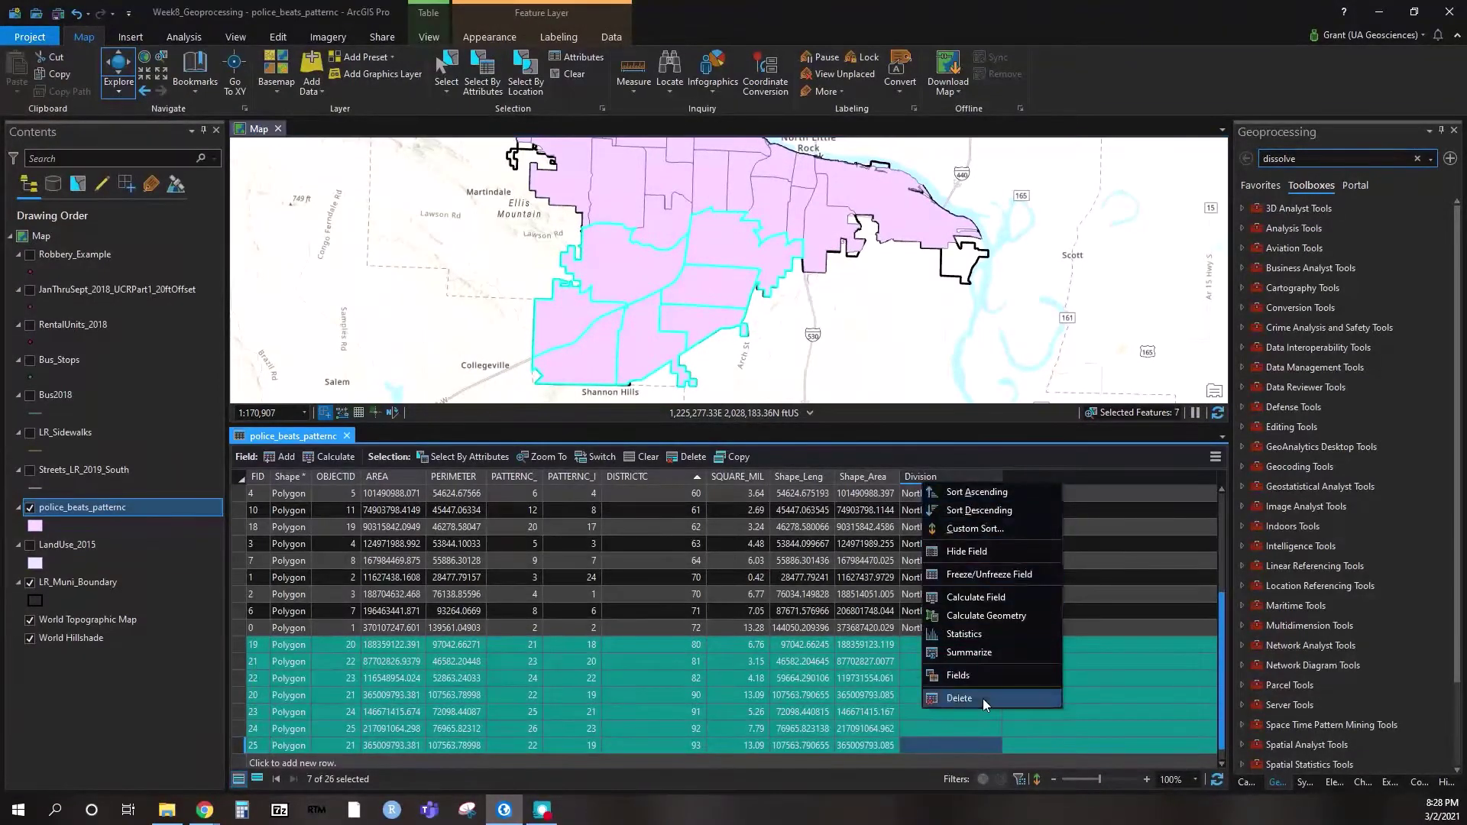
pyautogui.click(979, 595)
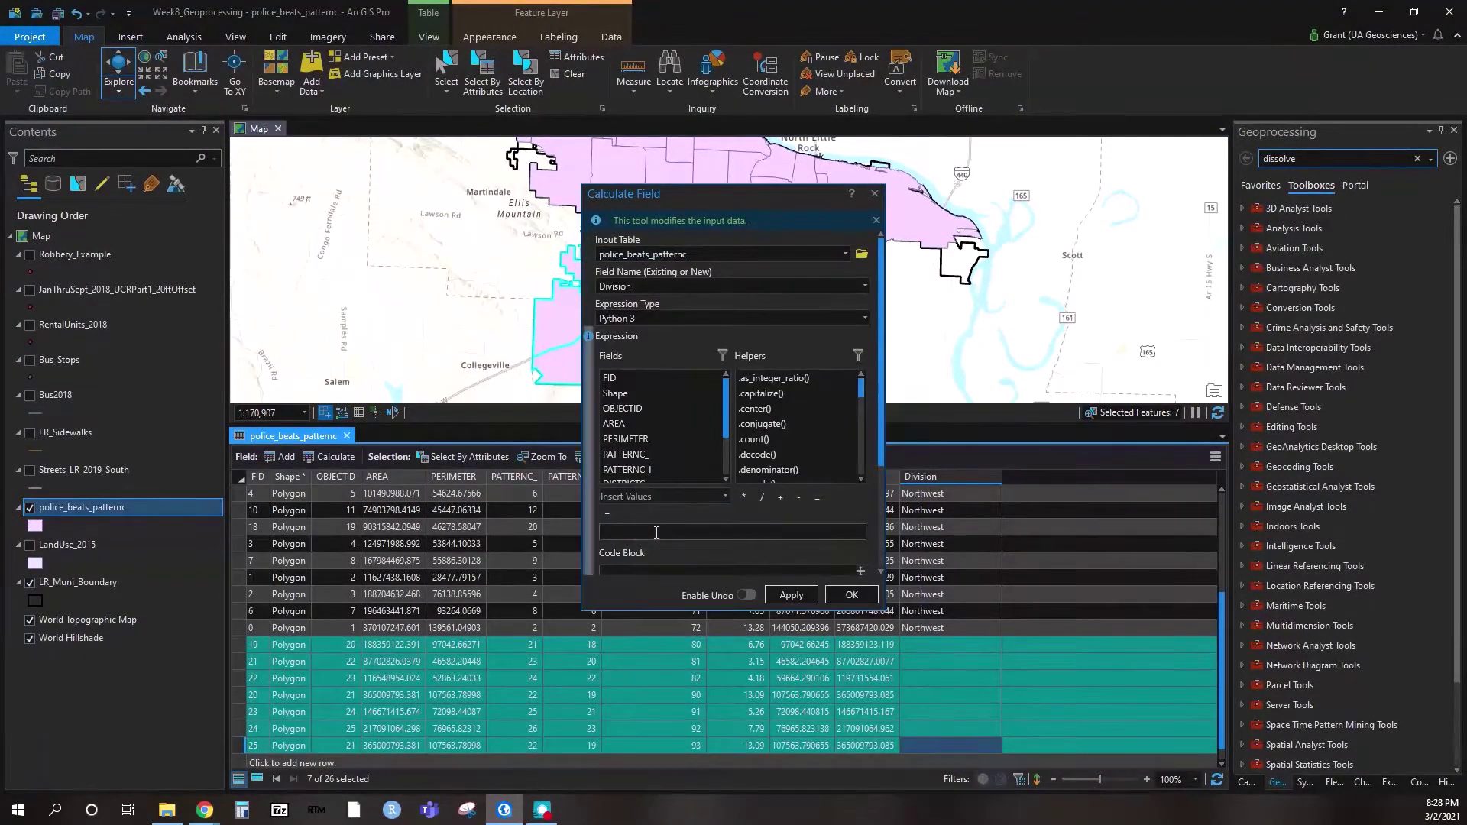
pyautogui.click(656, 533)
pyautogui.click(792, 595)
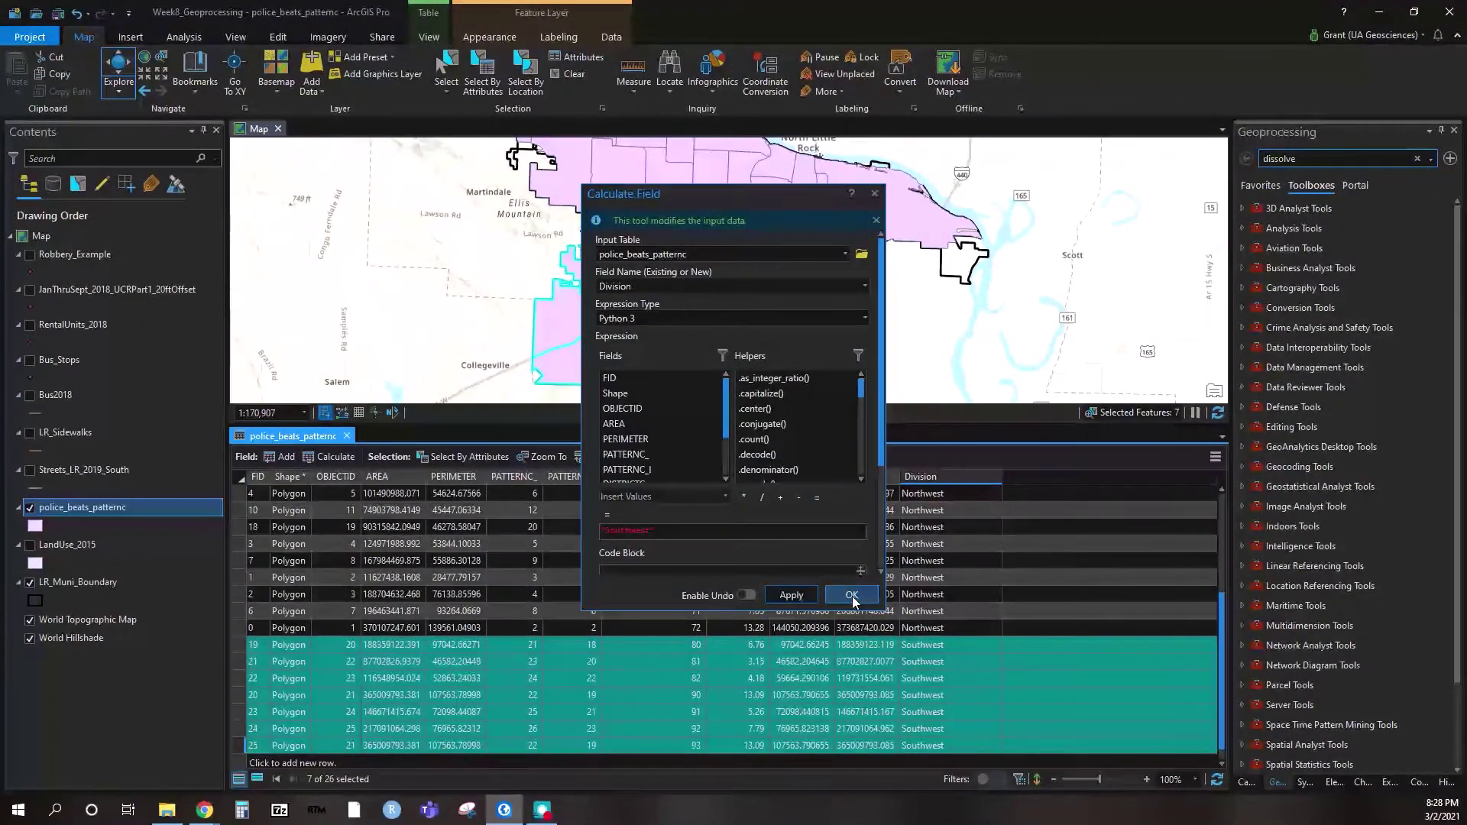
pyautogui.click(851, 596)
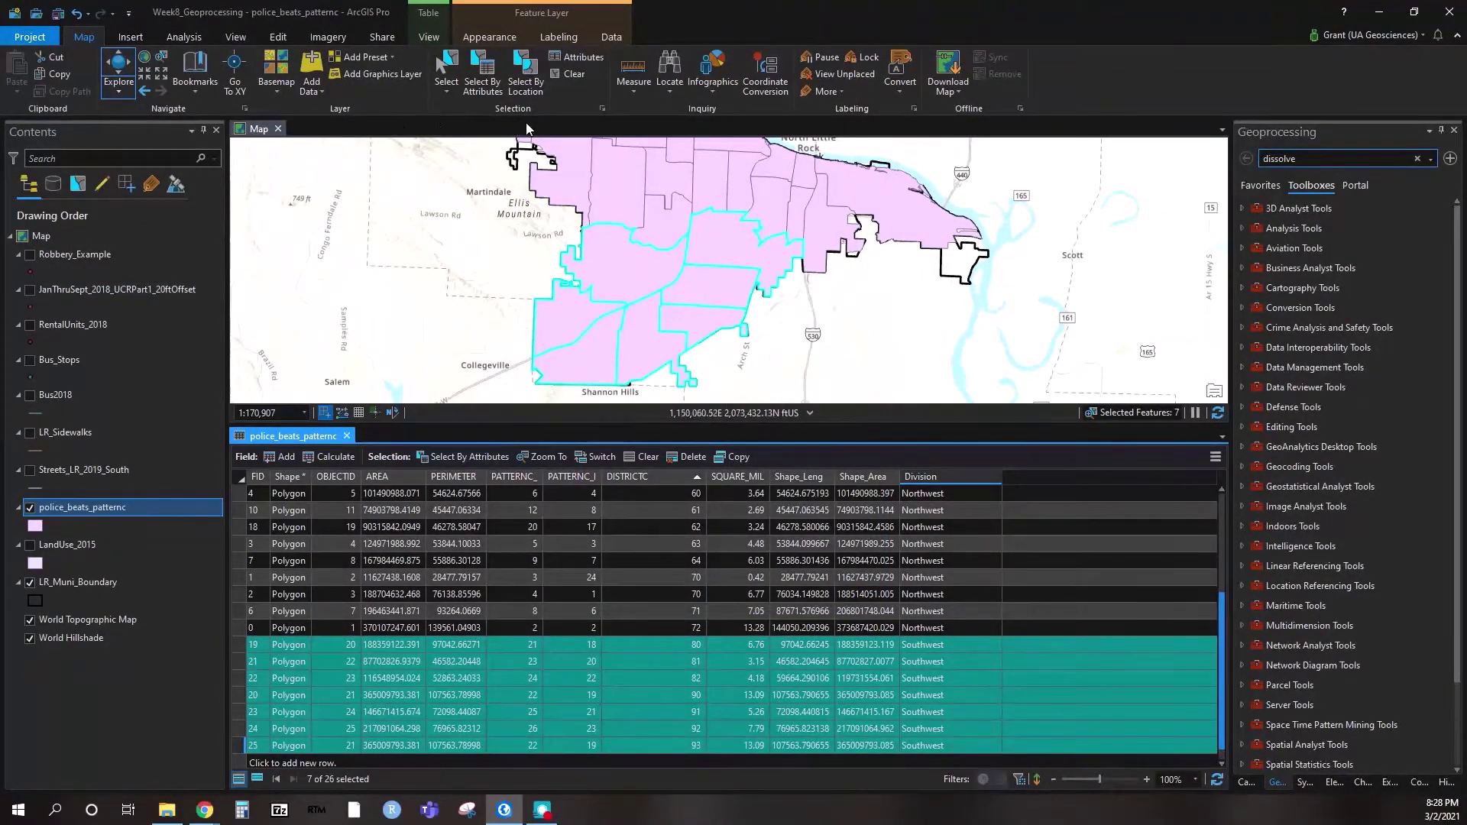
pyautogui.click(564, 76)
pyautogui.scroll(3, 1009, 553)
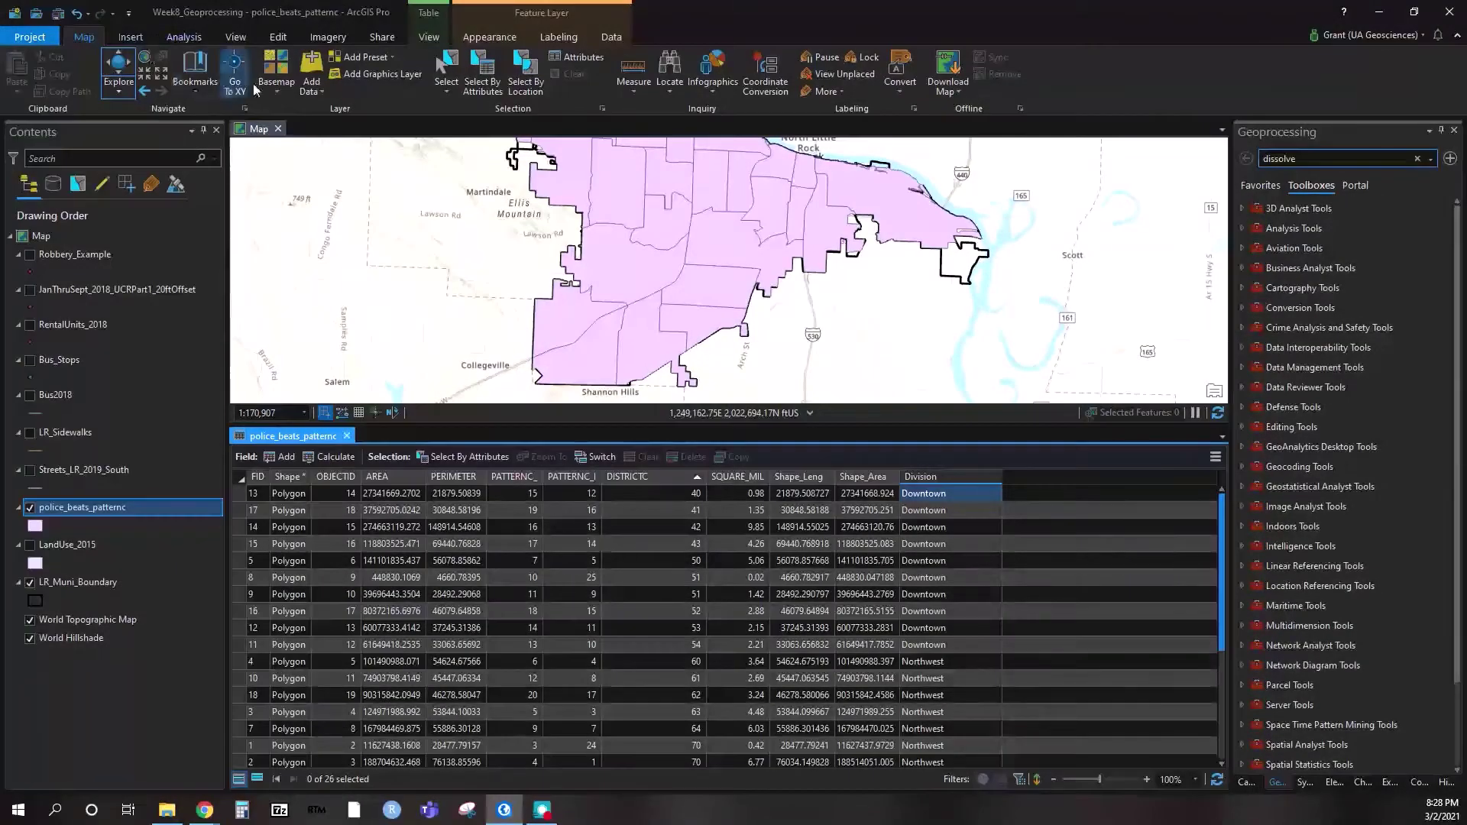
# Browse the analysis tool gallery and the Data Management and Analysis toolboxes, examining the Proximity, Overlay and Extract toolsets
pyautogui.click(195, 38)
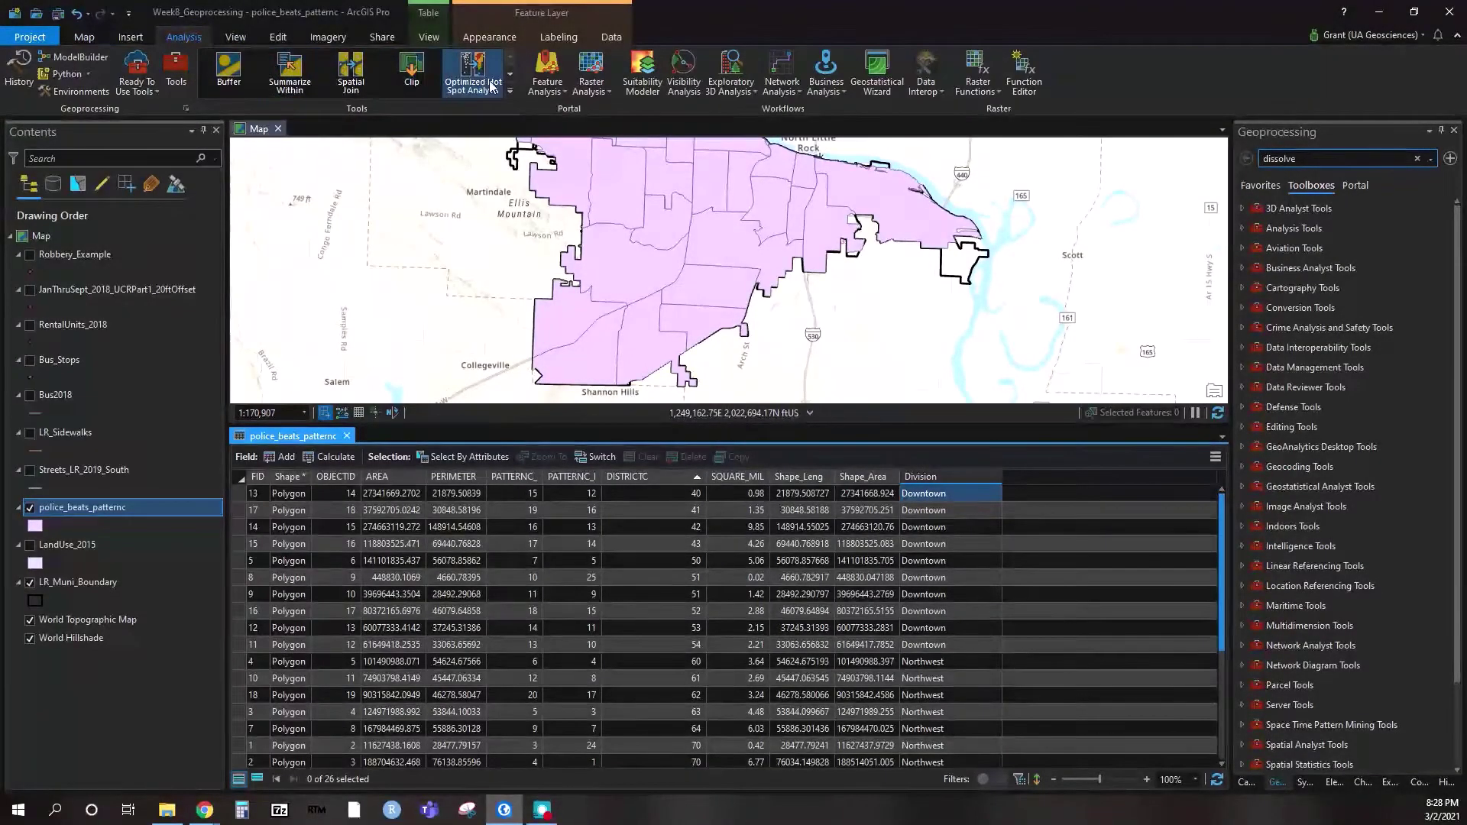
pyautogui.scroll(-5, 511, 76)
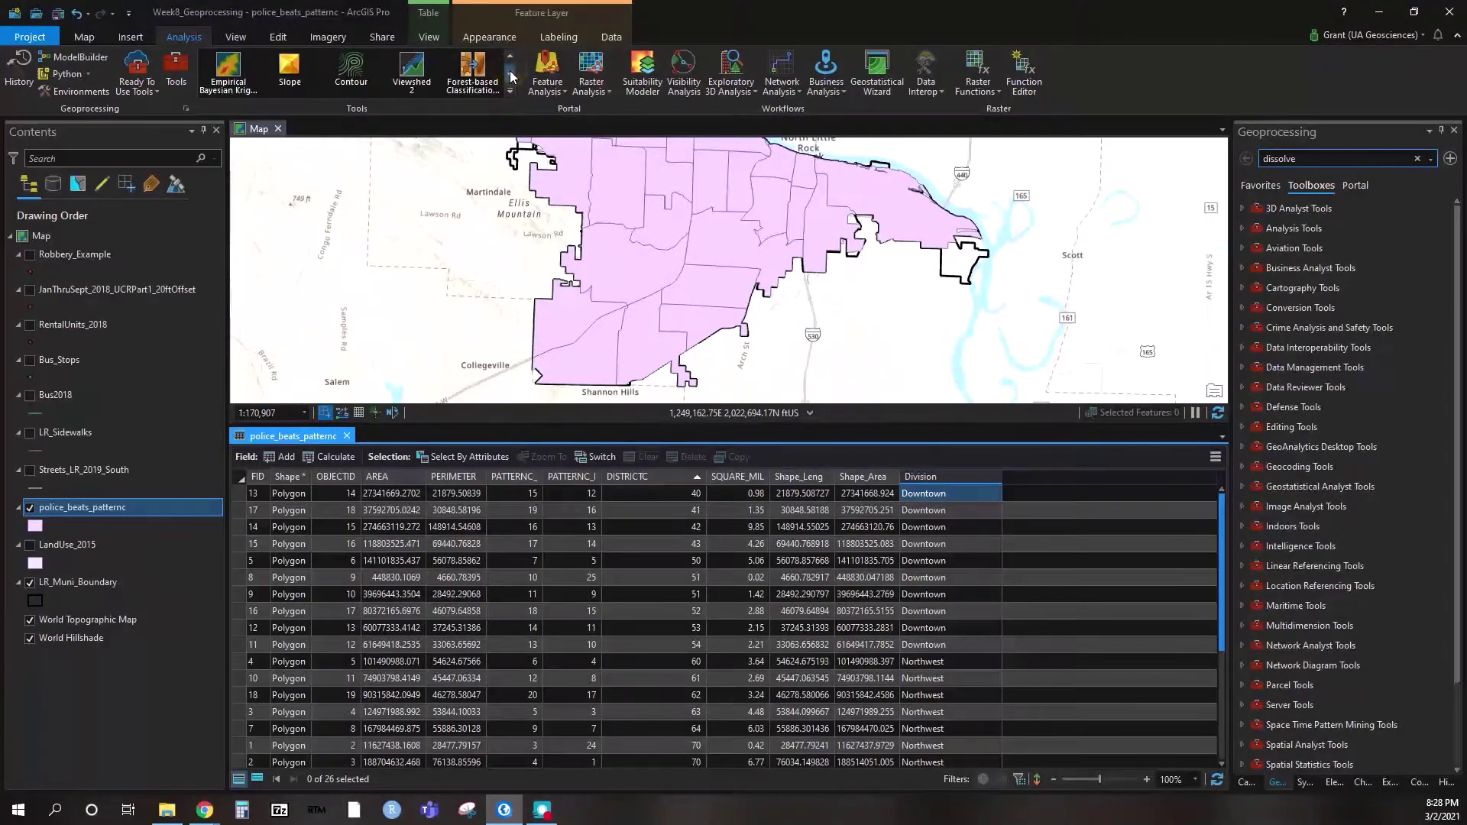
pyautogui.scroll(-2, 512, 75)
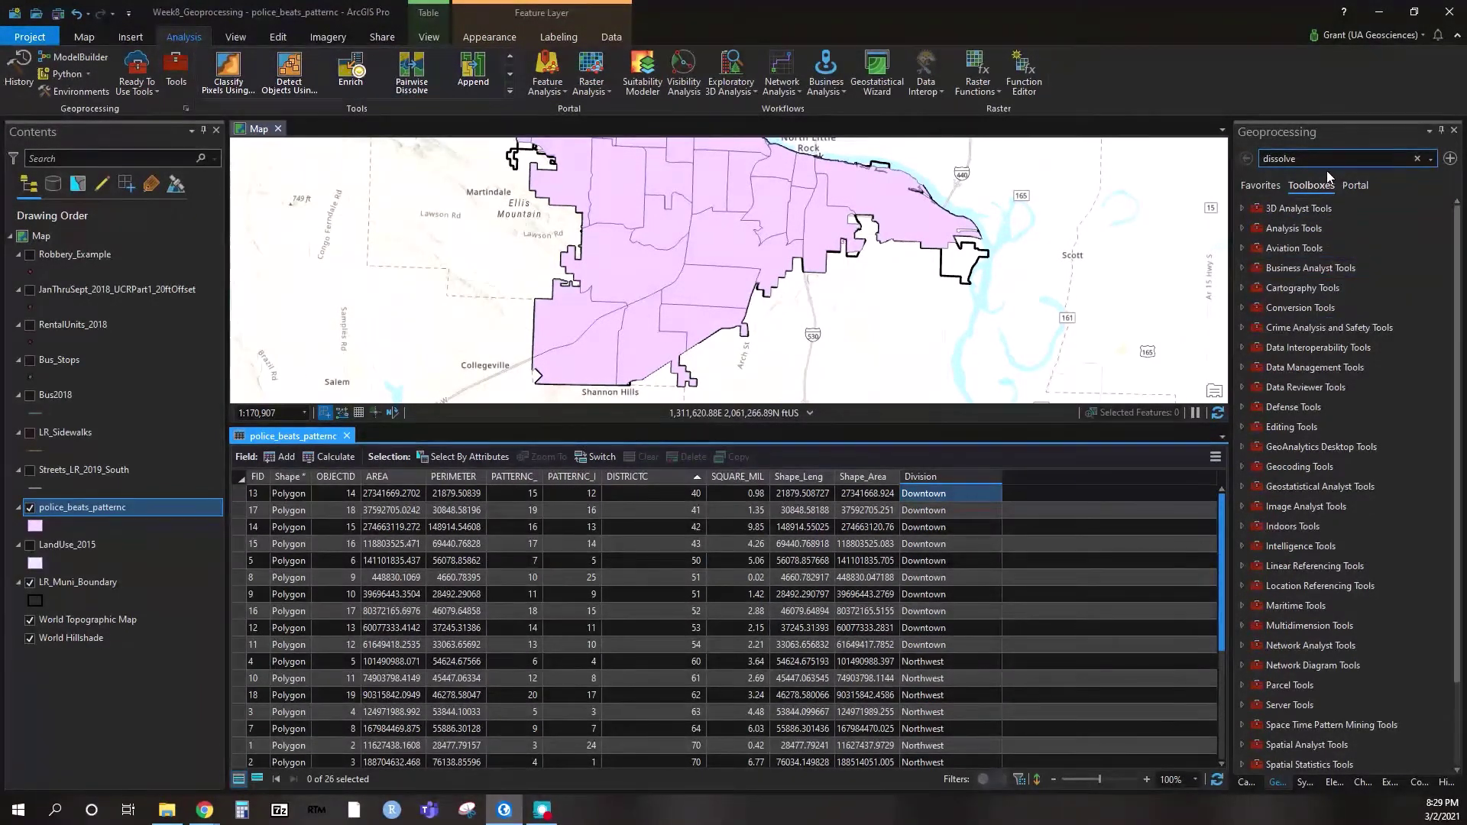
pyautogui.click(1241, 369)
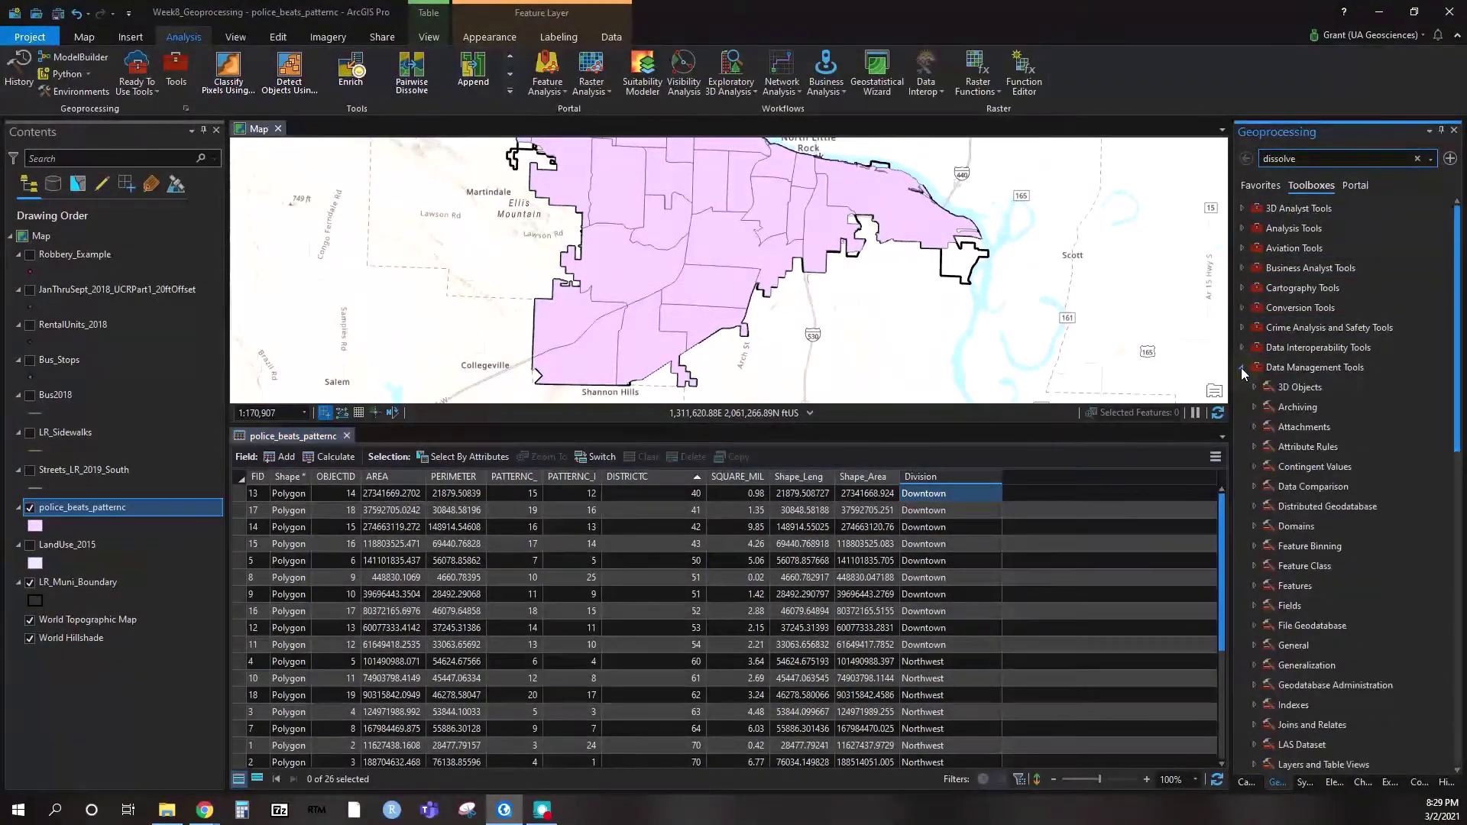
pyautogui.click(1241, 368)
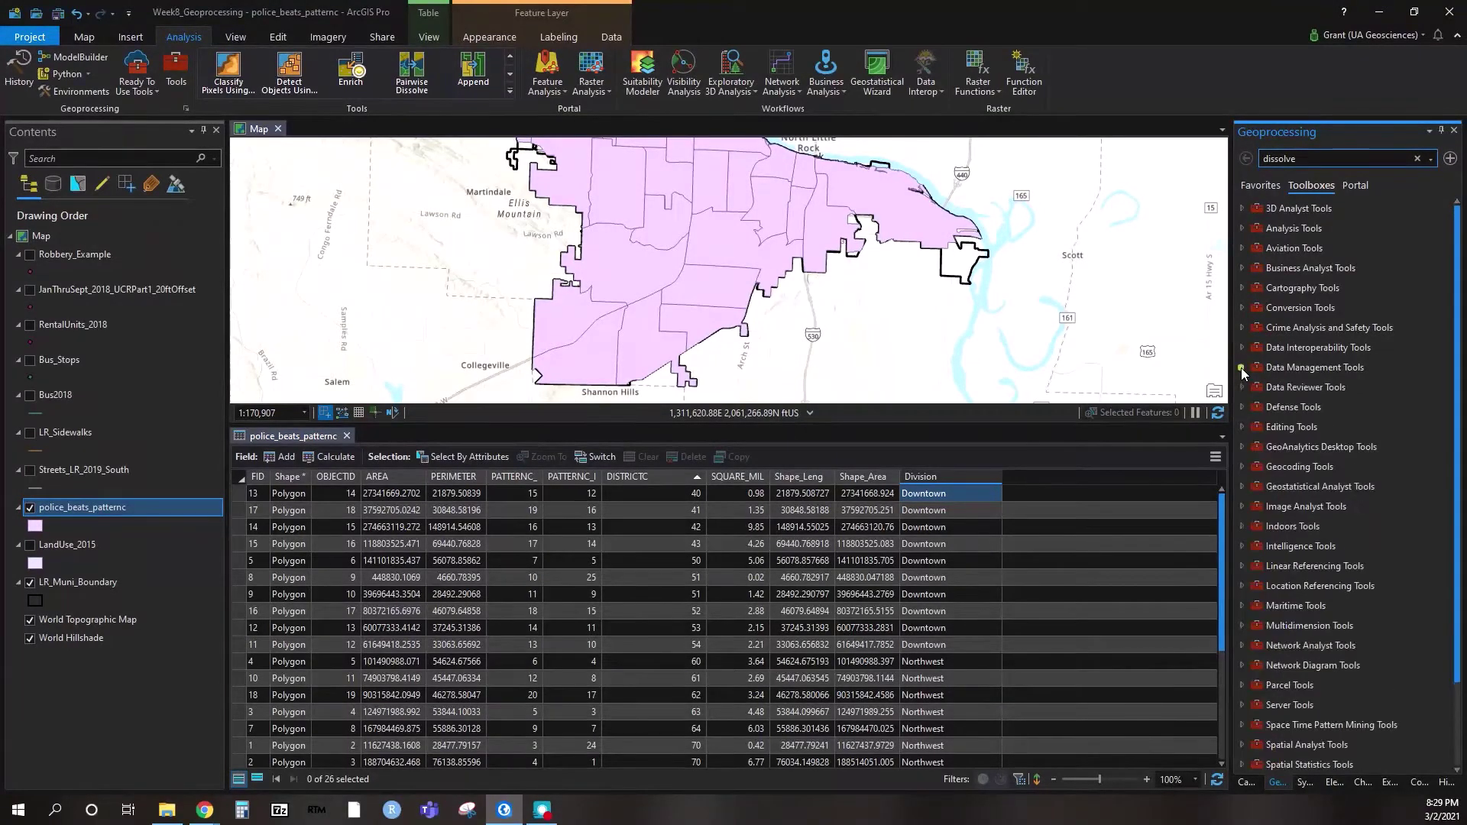
pyautogui.click(1242, 229)
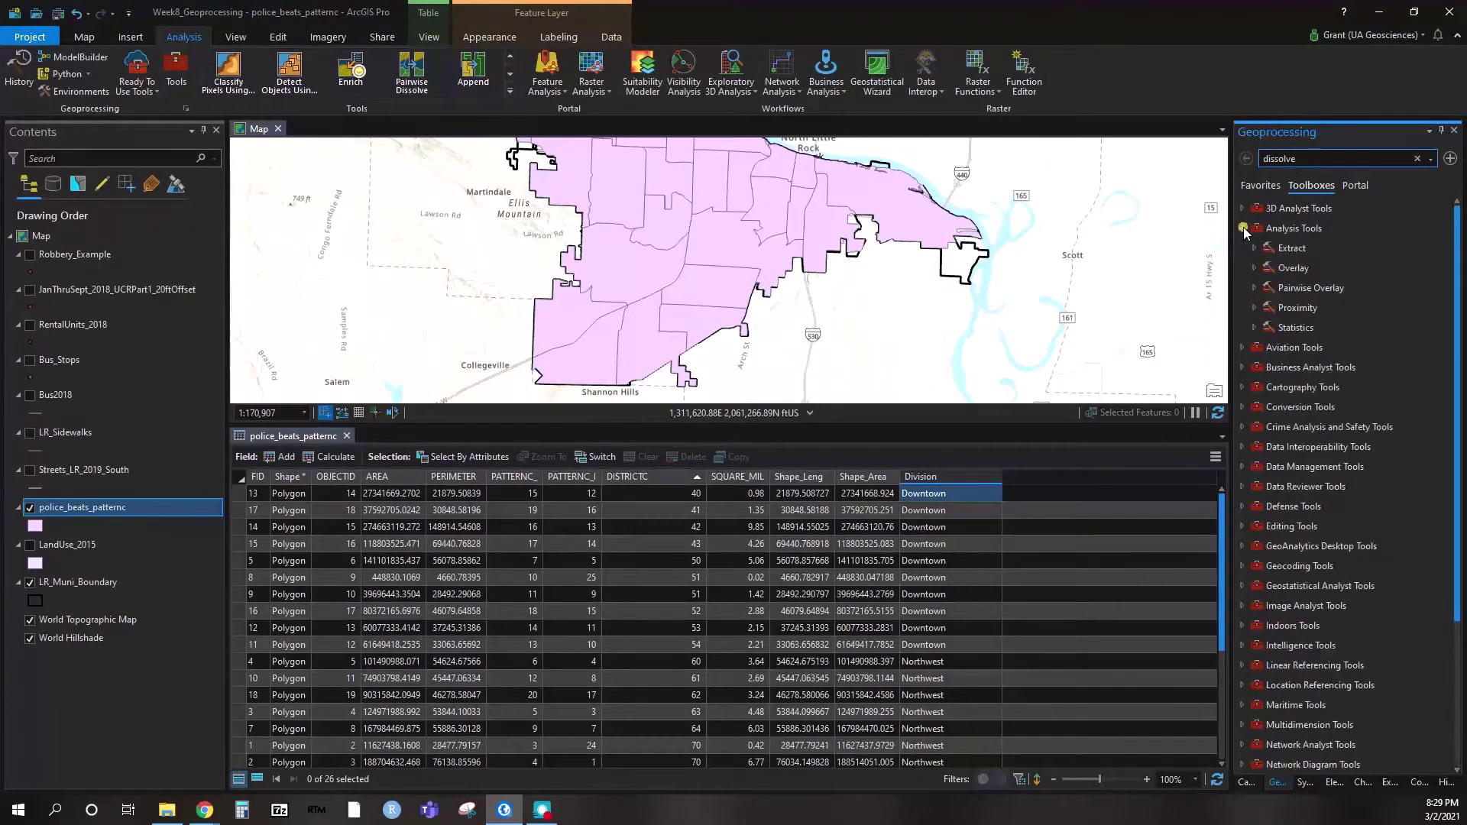
pyautogui.click(1254, 308)
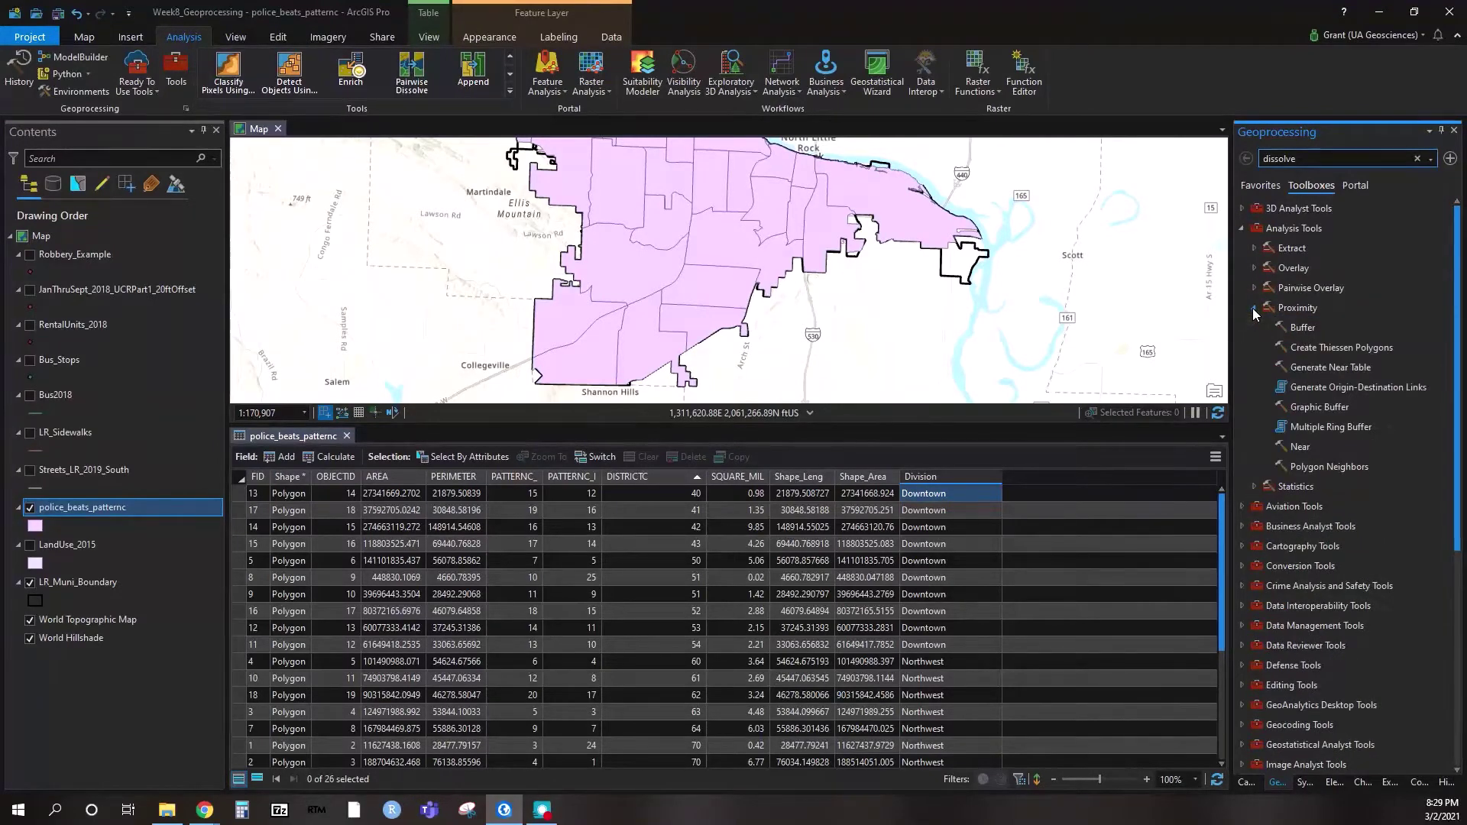
pyautogui.click(1253, 309)
pyautogui.click(1255, 268)
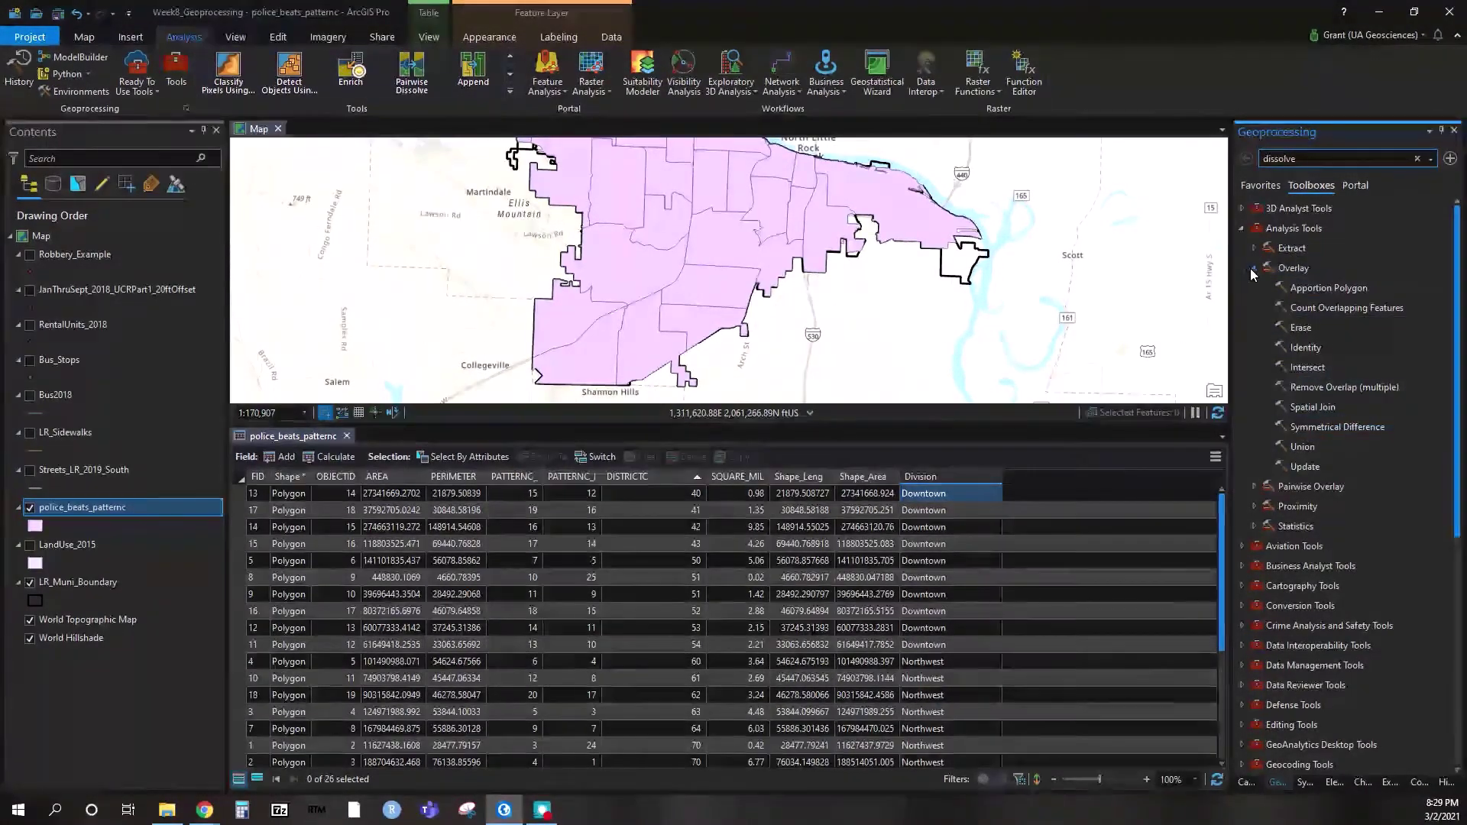
pyautogui.click(1252, 268)
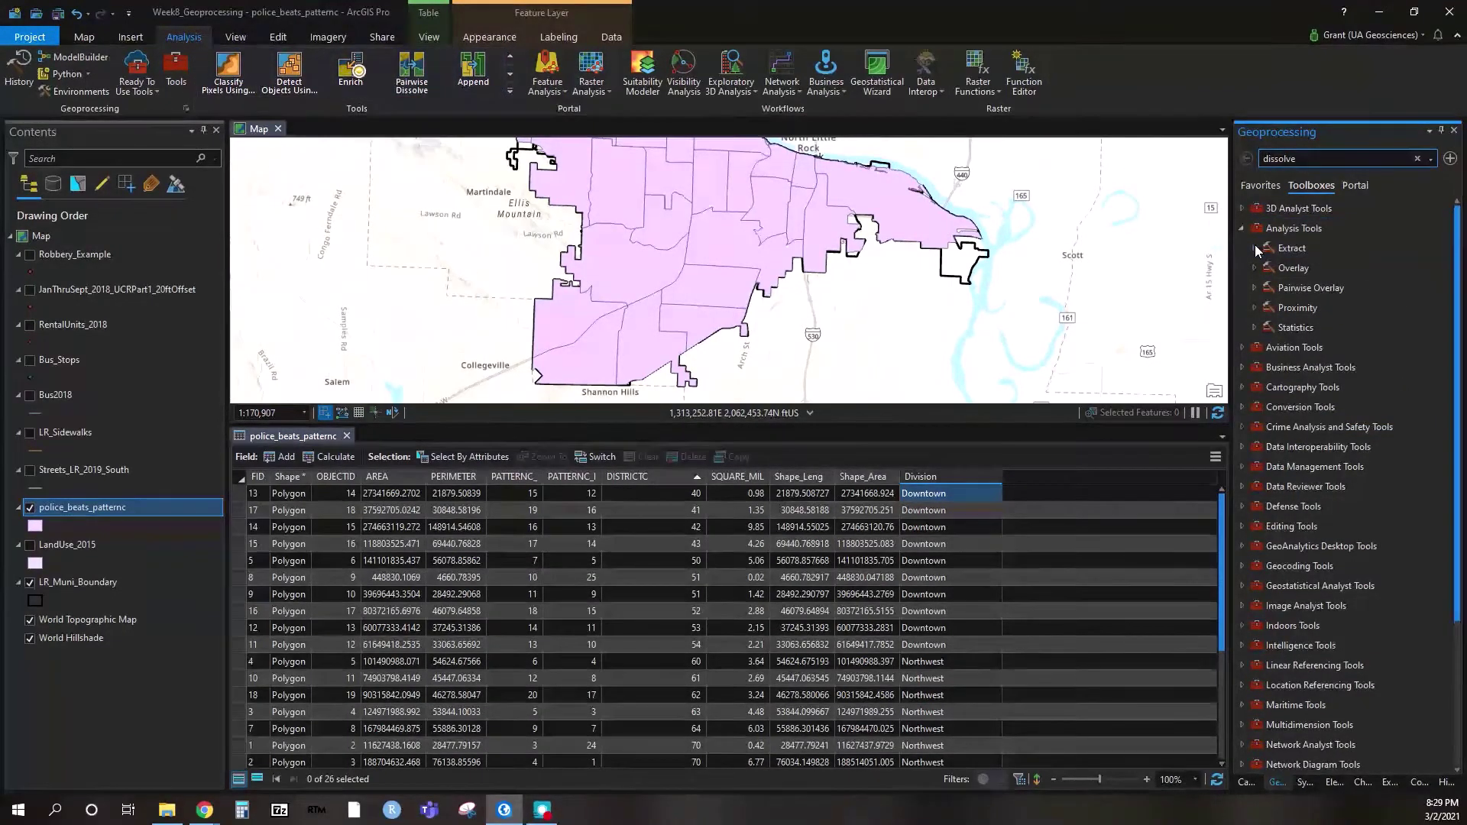
pyautogui.click(1254, 249)
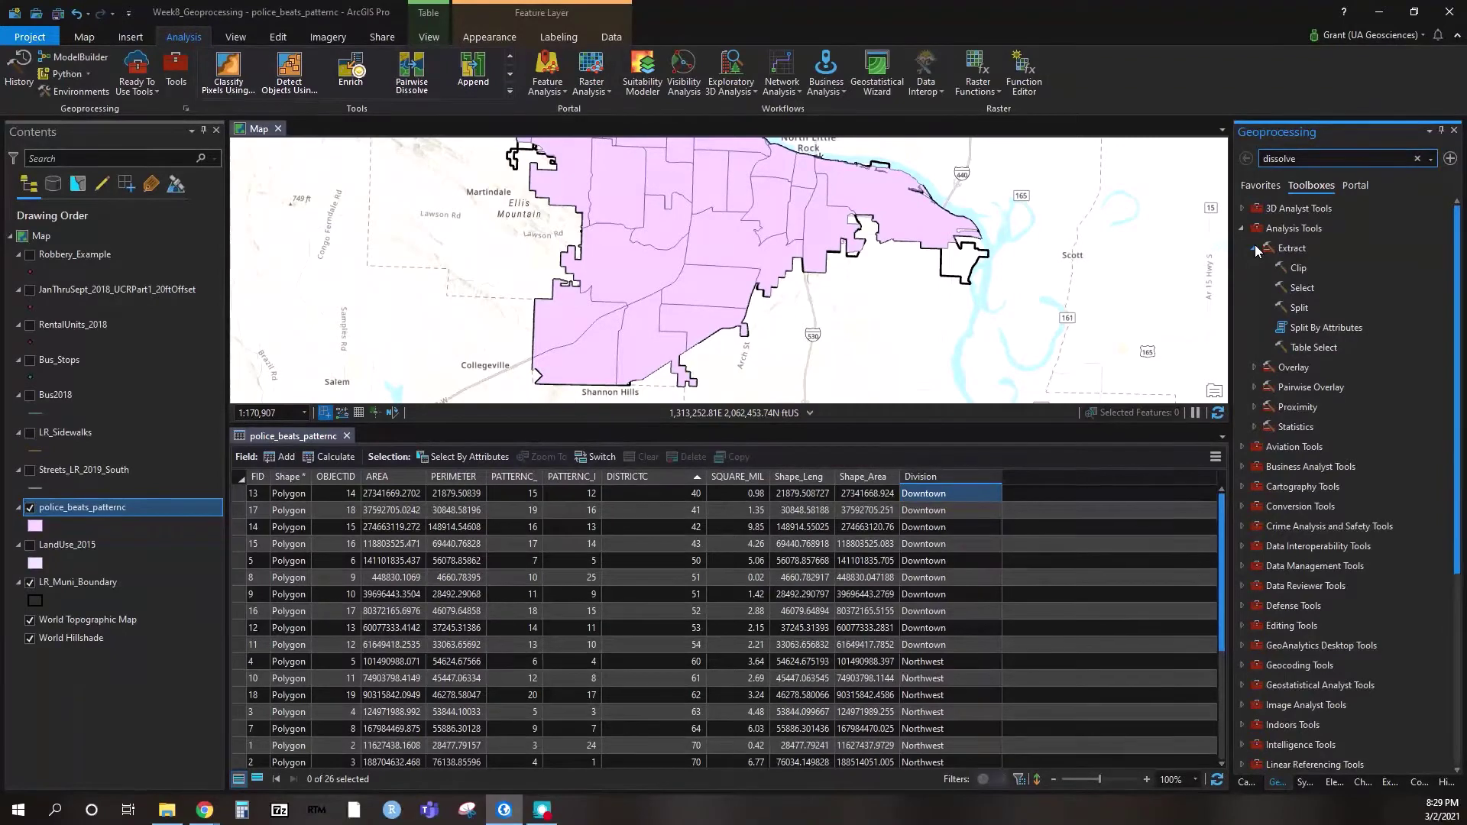
pyautogui.click(1255, 246)
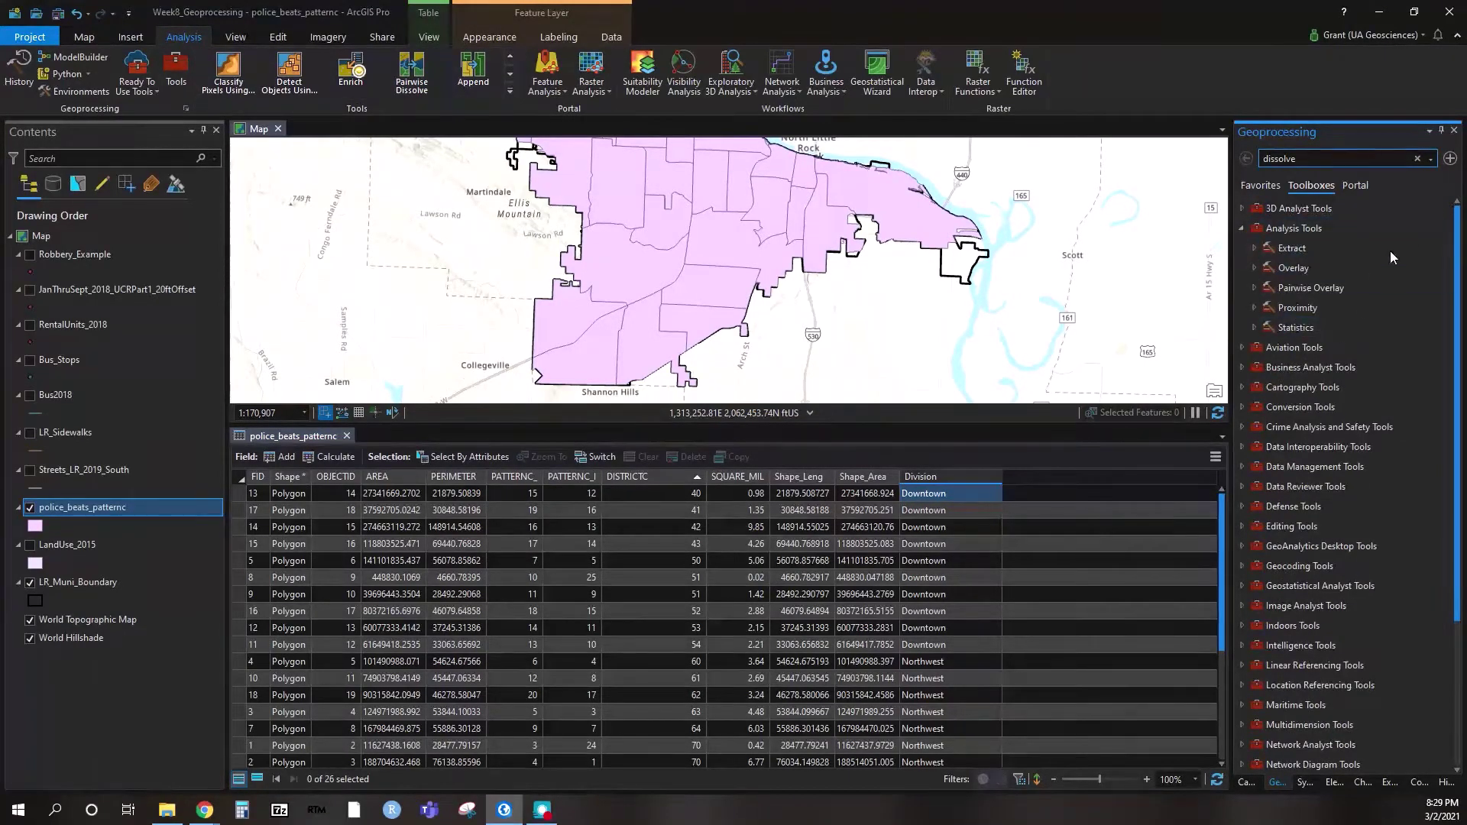
pyautogui.click(1240, 230)
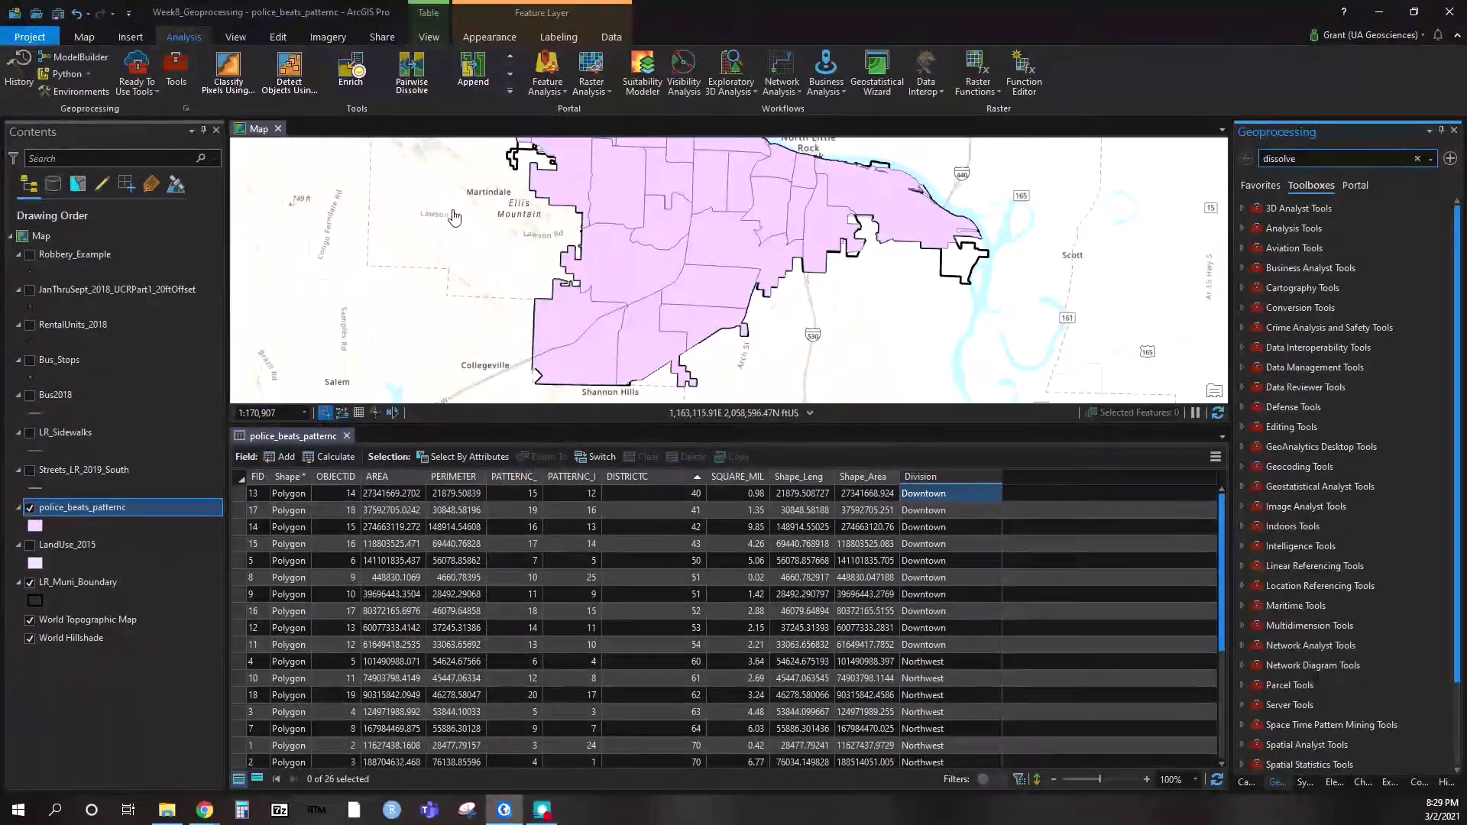
# Open the Pairwise Dissolve tool and set police_beats_patternc as its input features
pyautogui.click(399, 82)
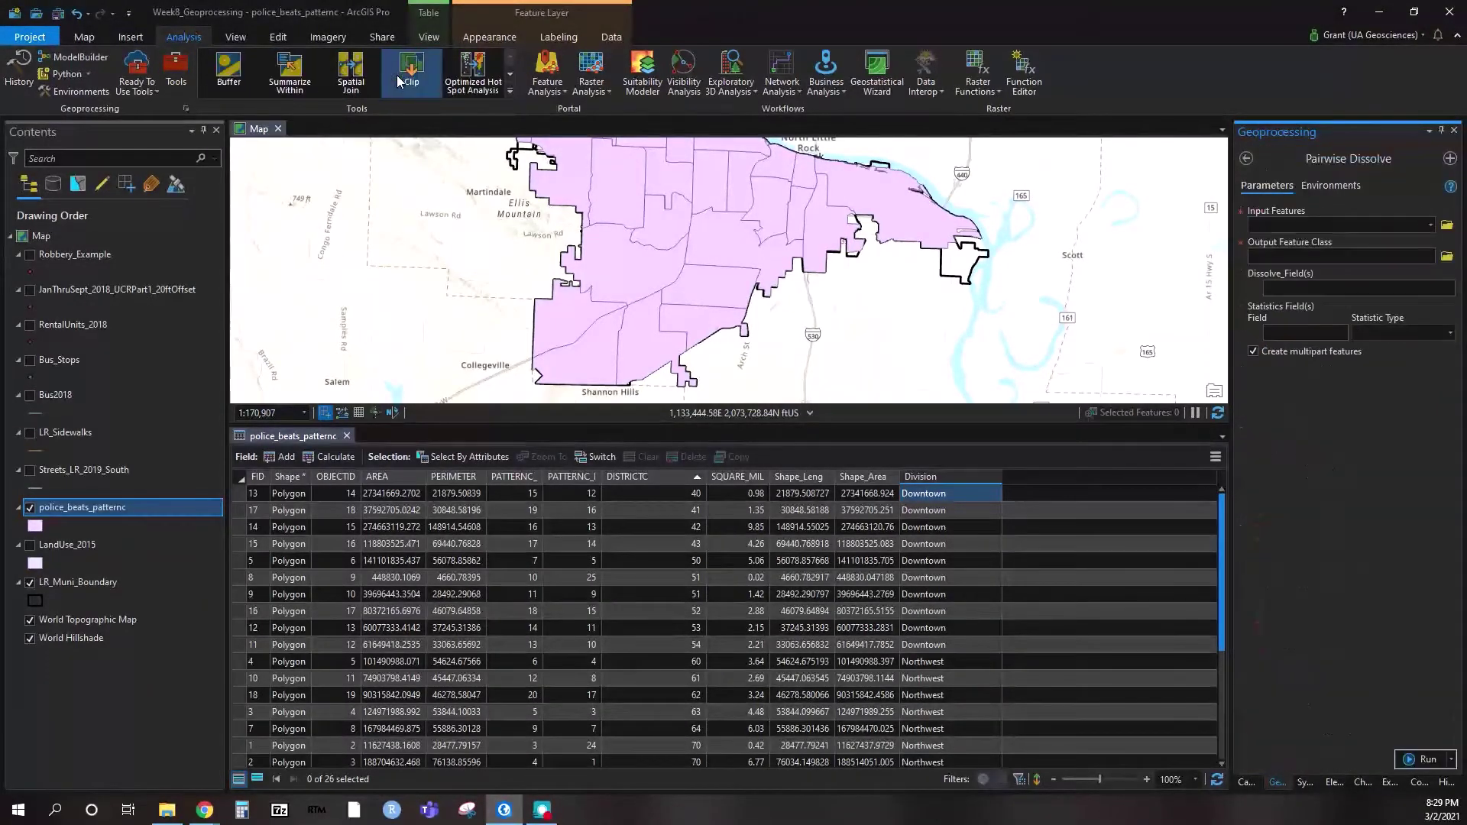
pyautogui.click(1401, 231)
pyautogui.click(1432, 226)
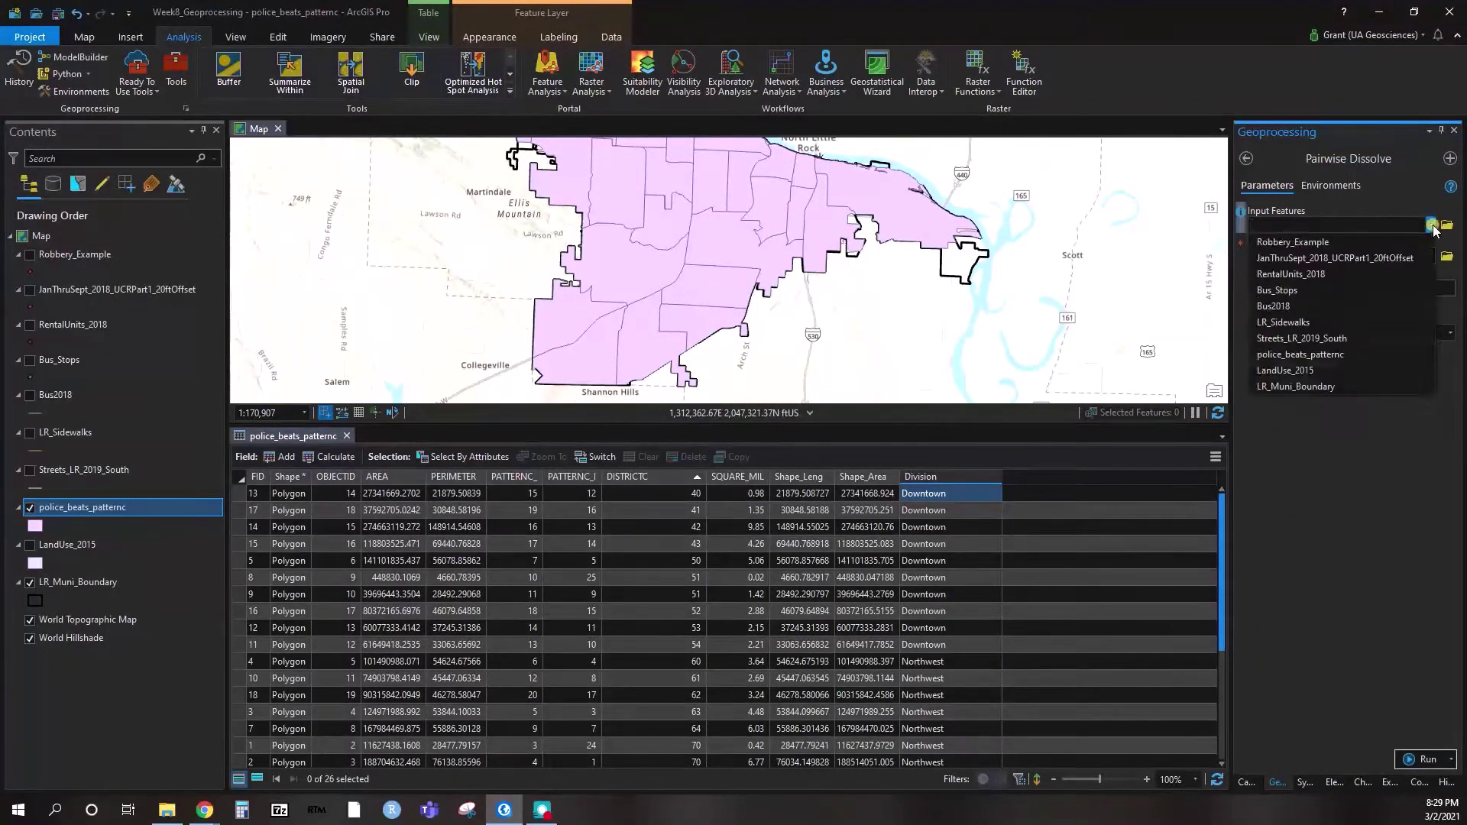
pyautogui.click(1356, 355)
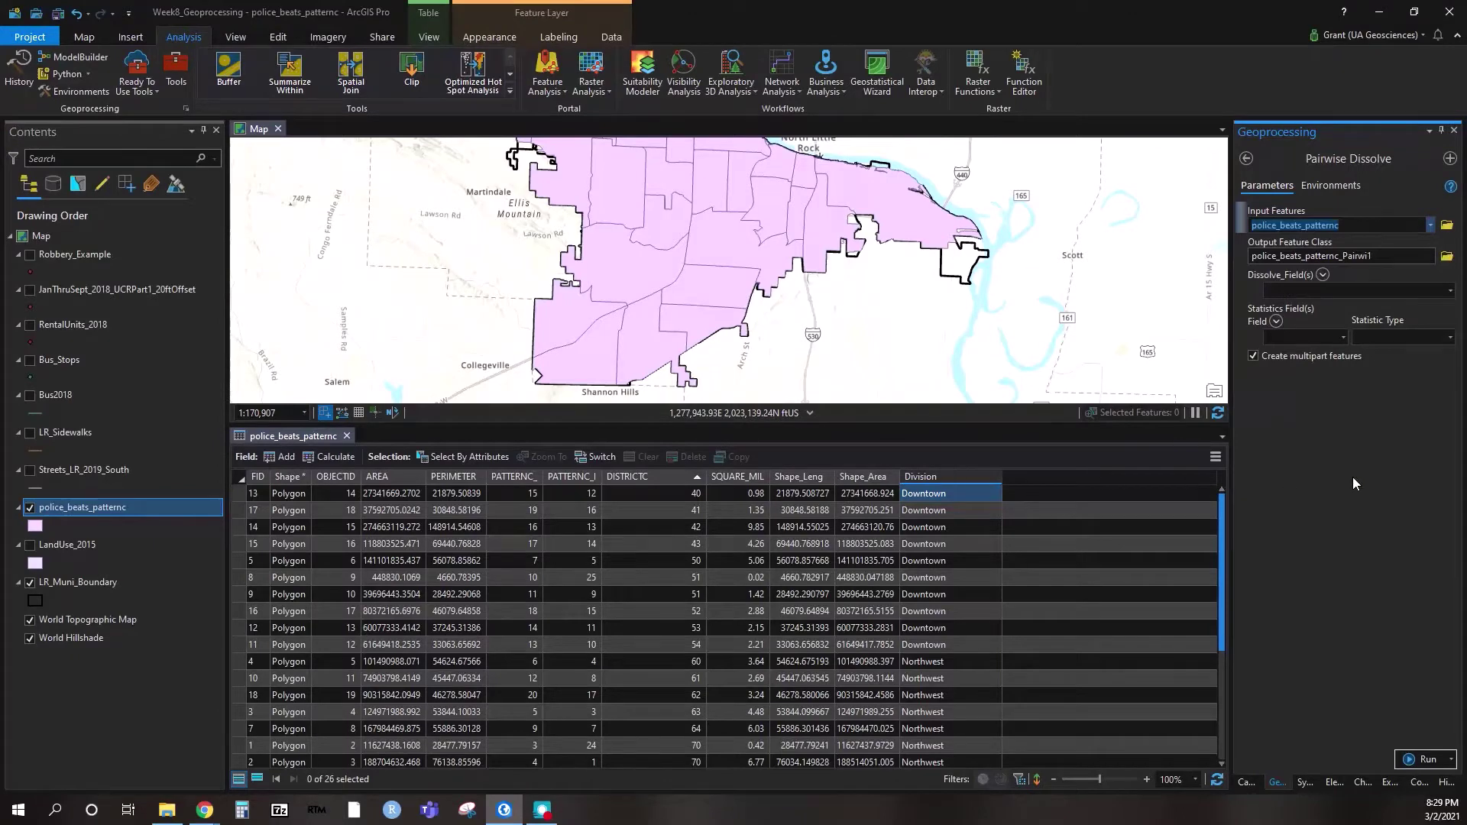
# Set the dissolve field to Division and add SQUARE_MIL as a statistics field with the Sum statistic
pyautogui.click(1450, 290)
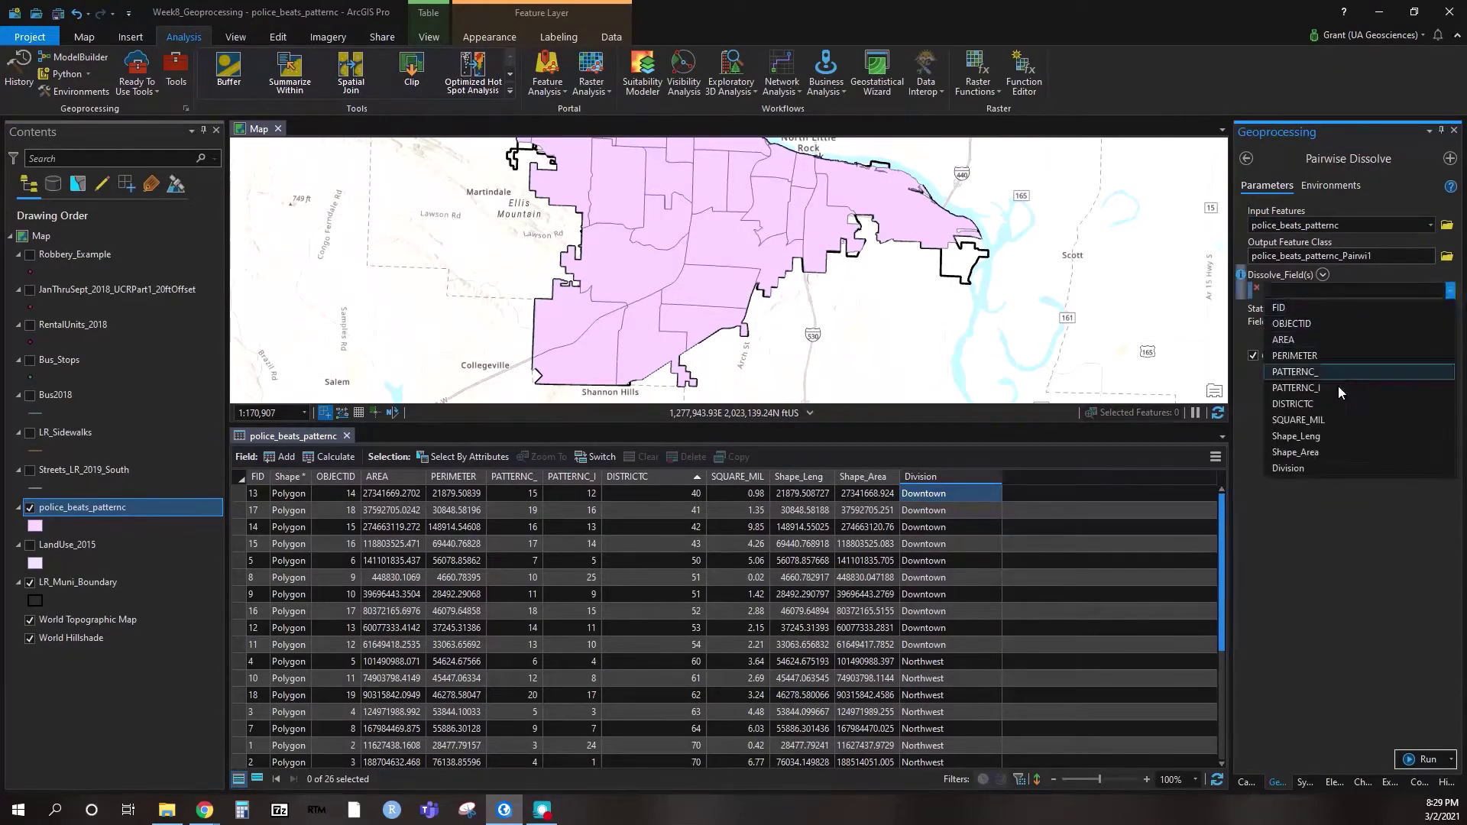
pyautogui.click(1319, 462)
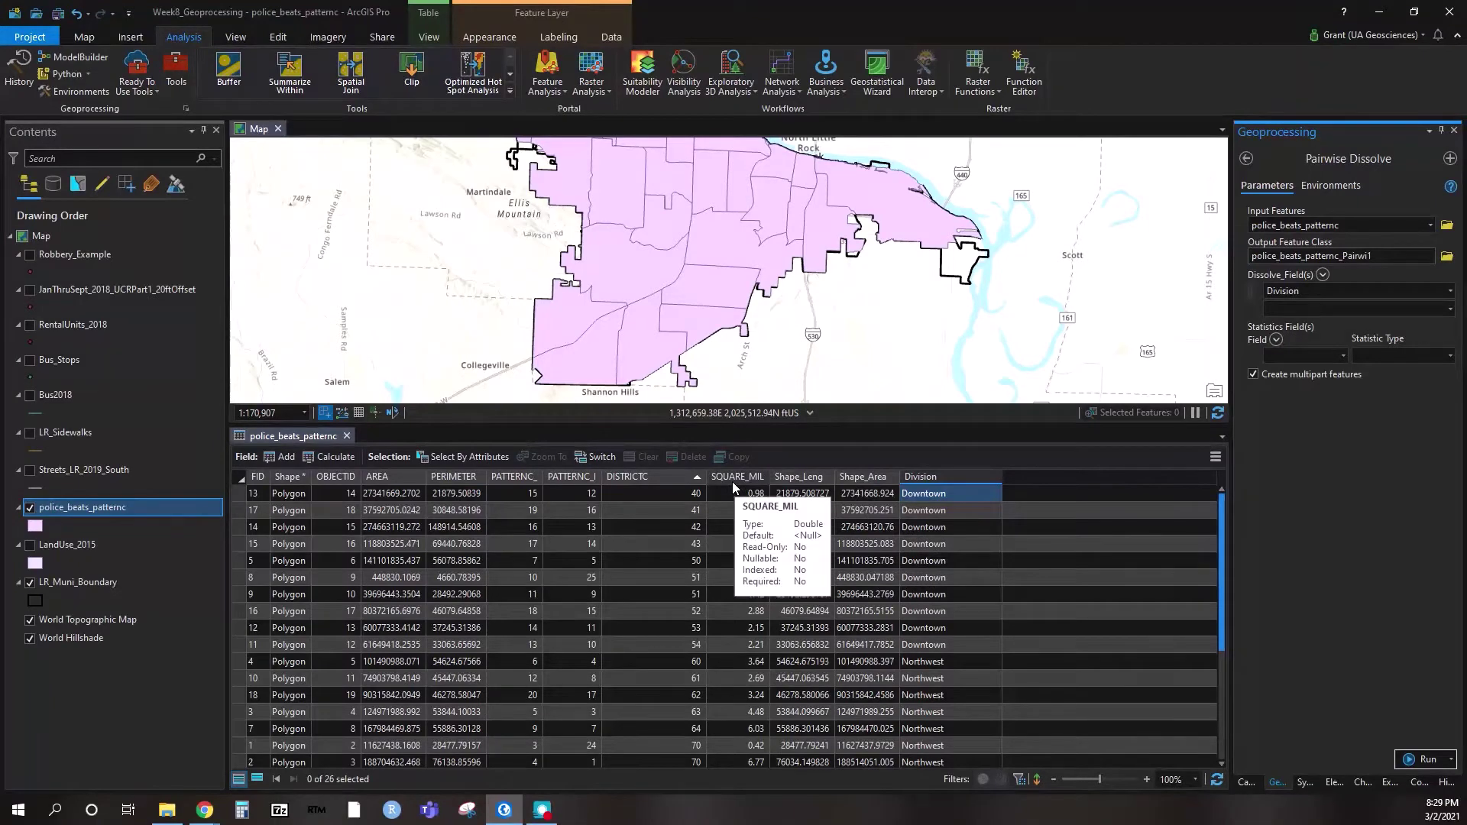
pyautogui.click(1343, 355)
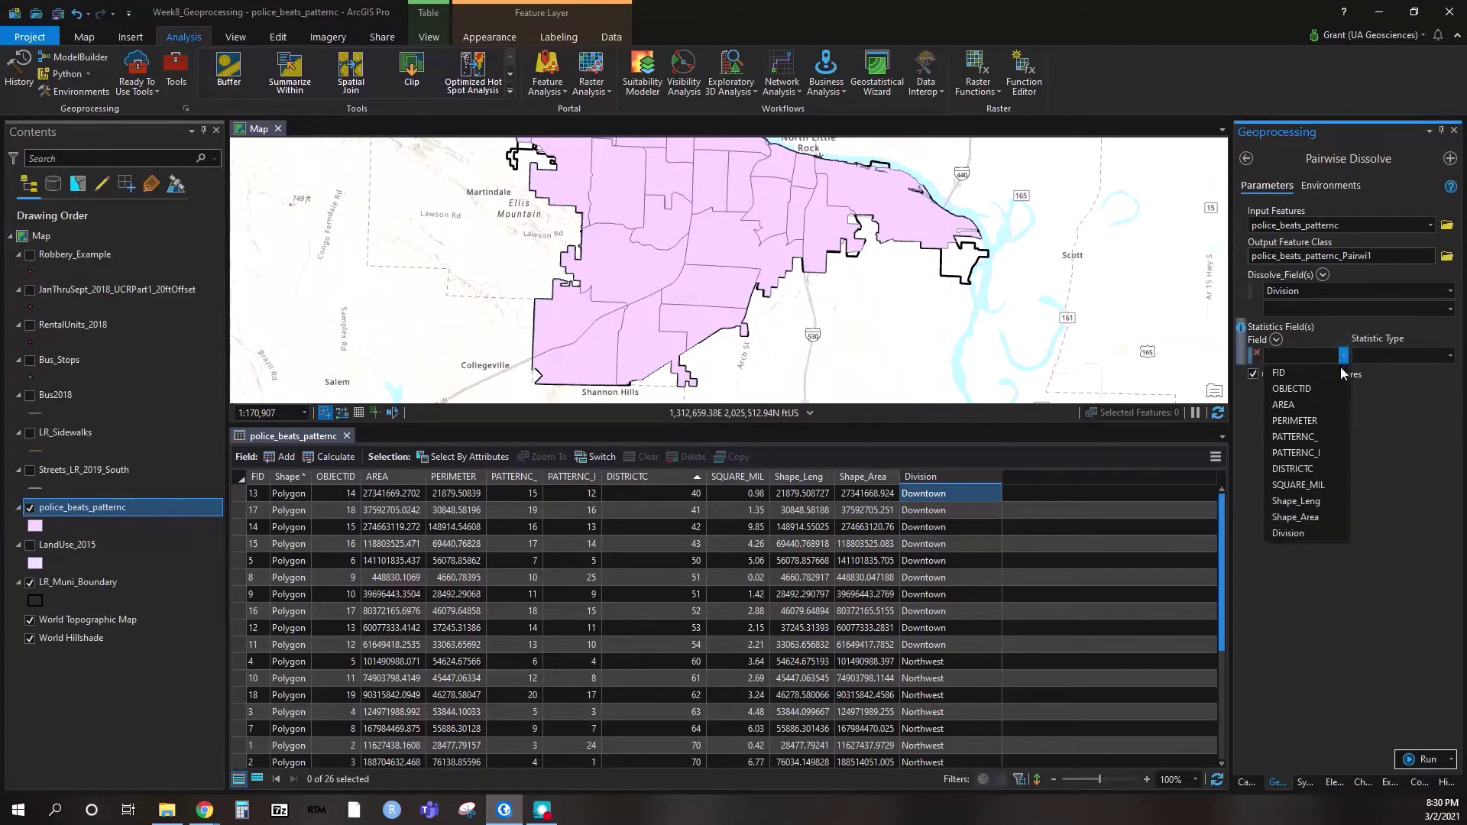
pyautogui.click(1307, 485)
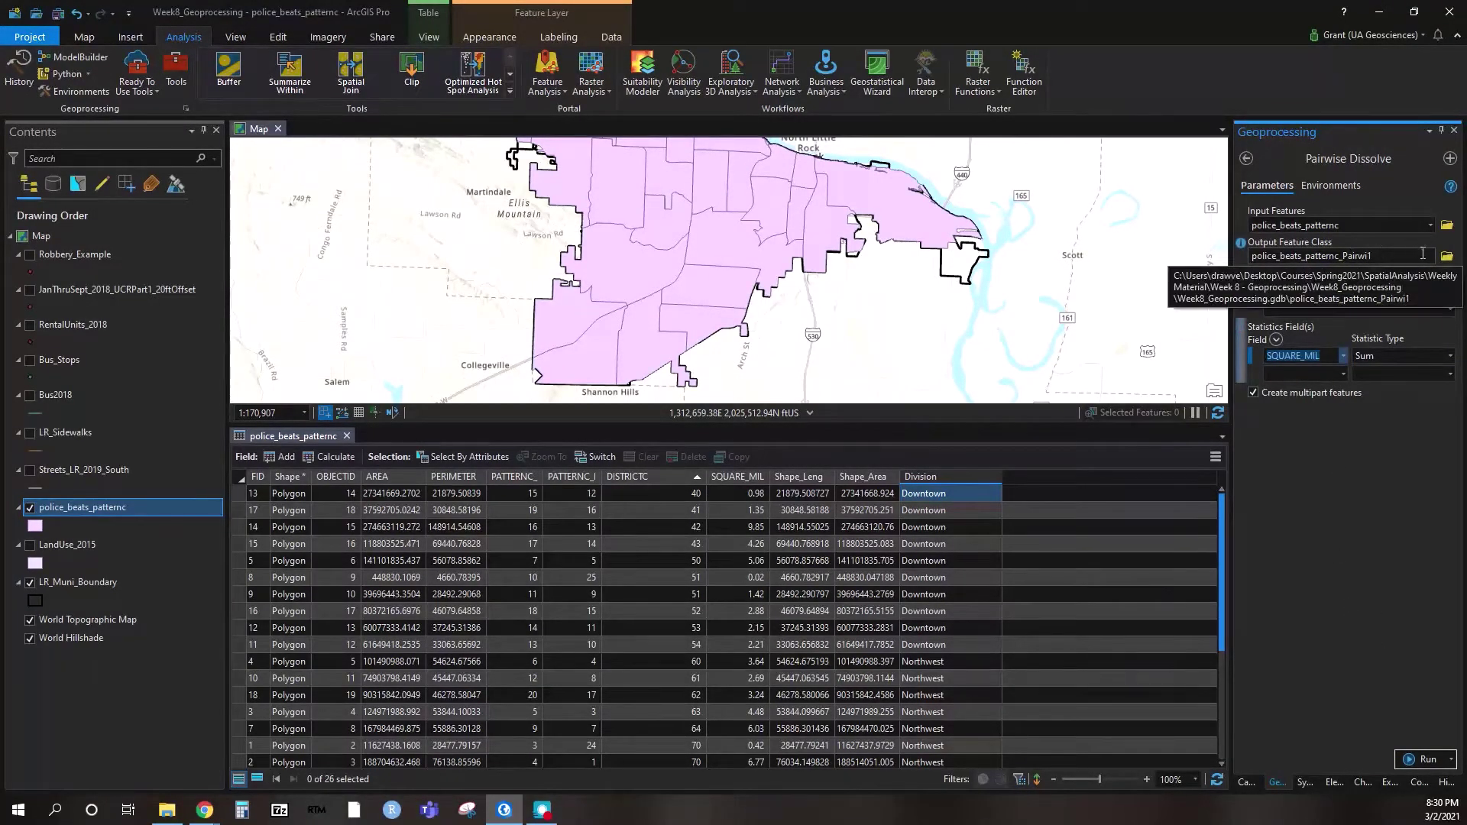
# Set the output feature class to Police_Districts_Dissolved_Example in Week8_Geoprocessing.gdb, and run the dissolve
pyautogui.click(1447, 257)
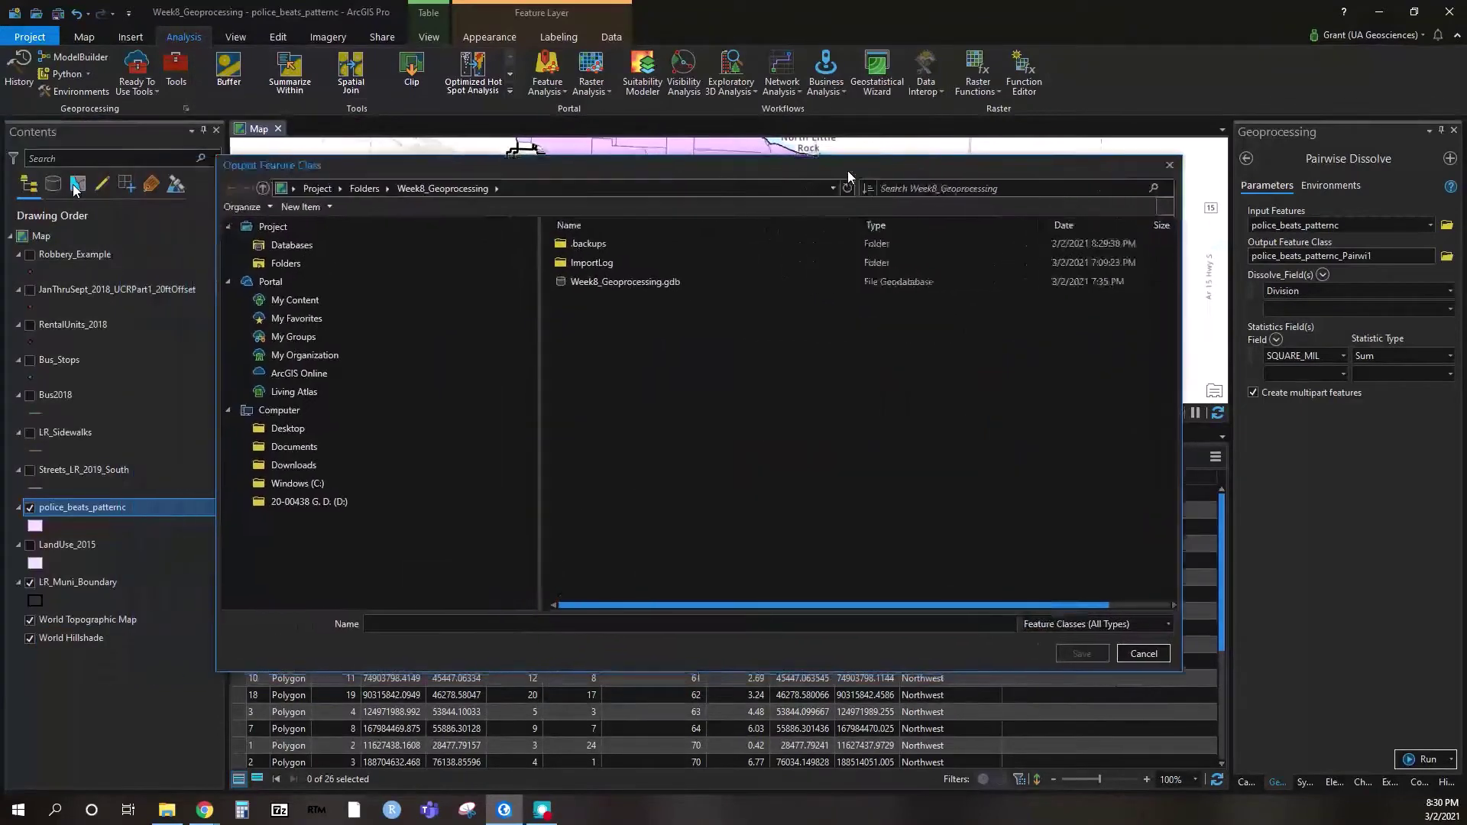
pyautogui.click(626, 282)
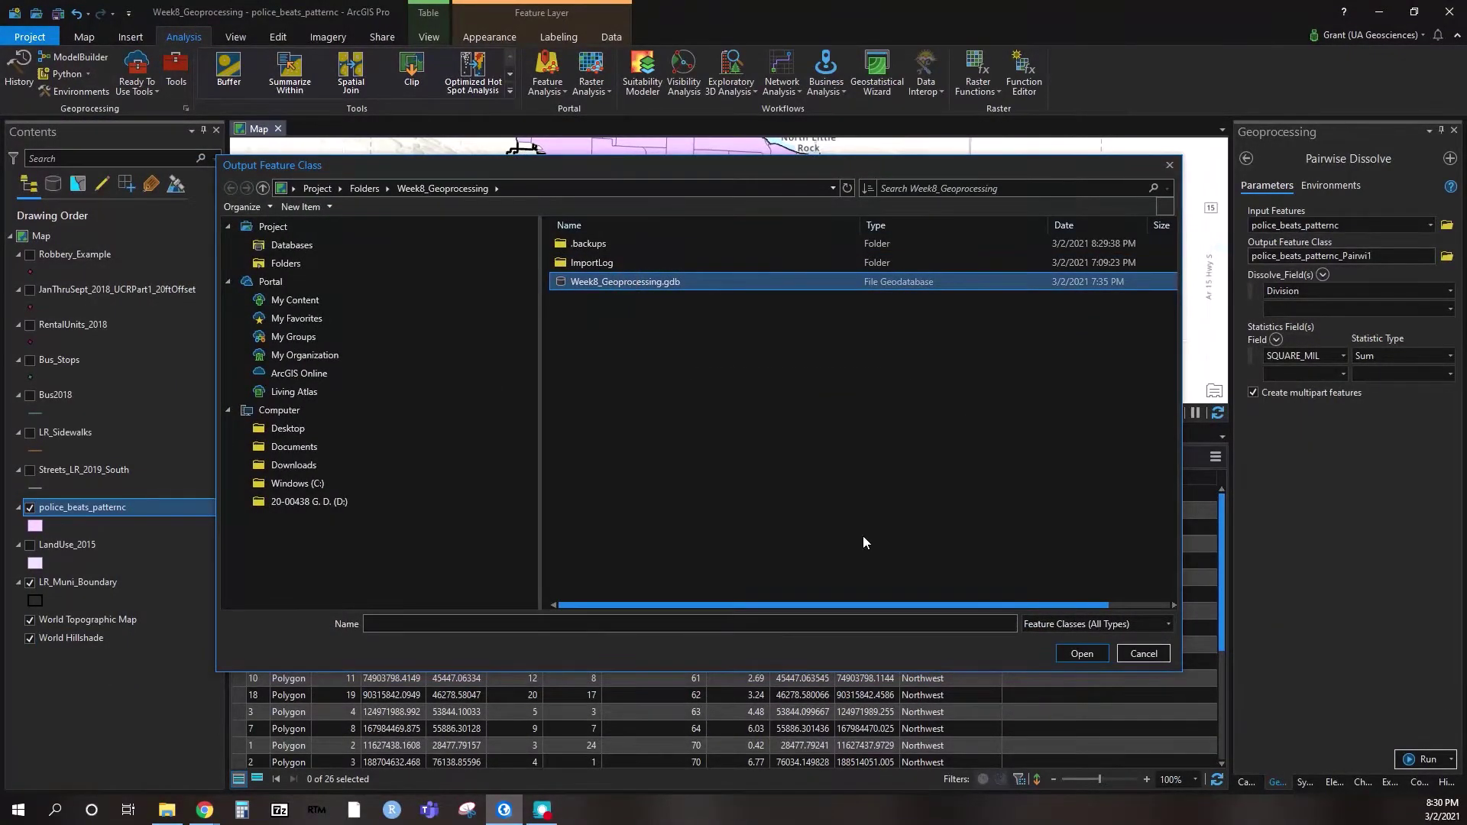
pyautogui.click(1067, 654)
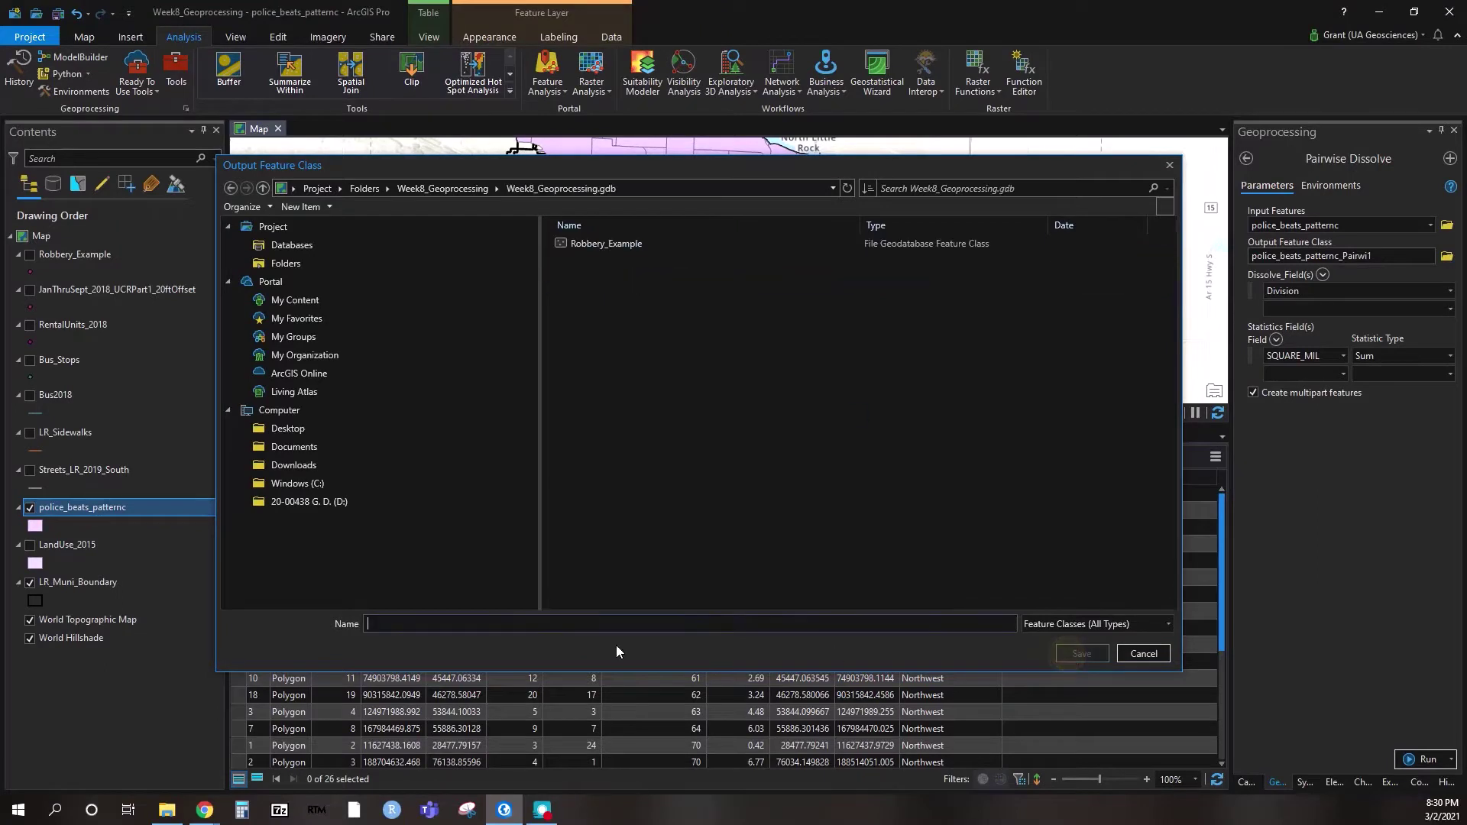
pyautogui.click(554, 623)
pyautogui.write('Police_Districts_Dissolved_Example')
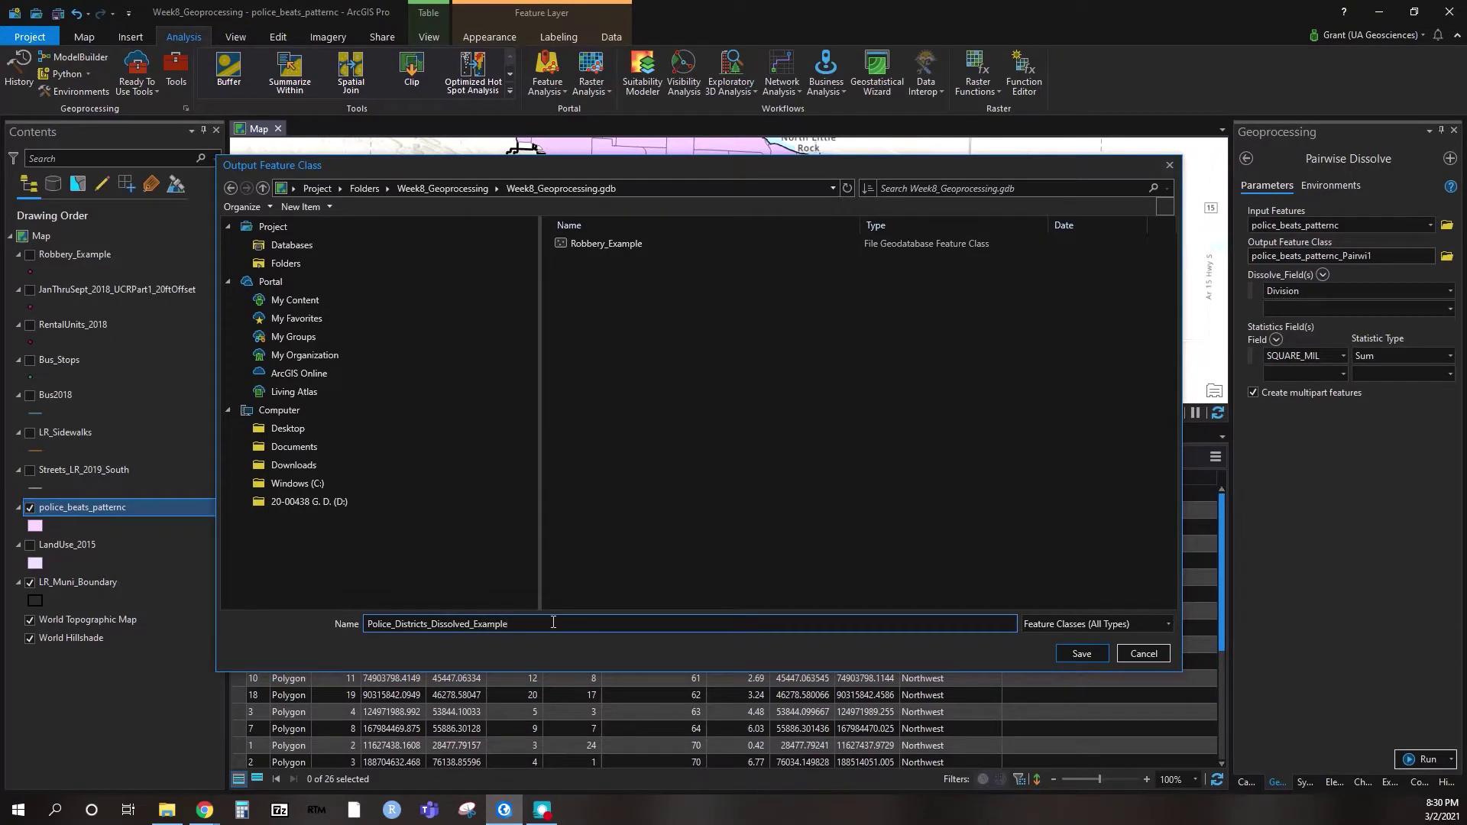
pyautogui.click(1072, 656)
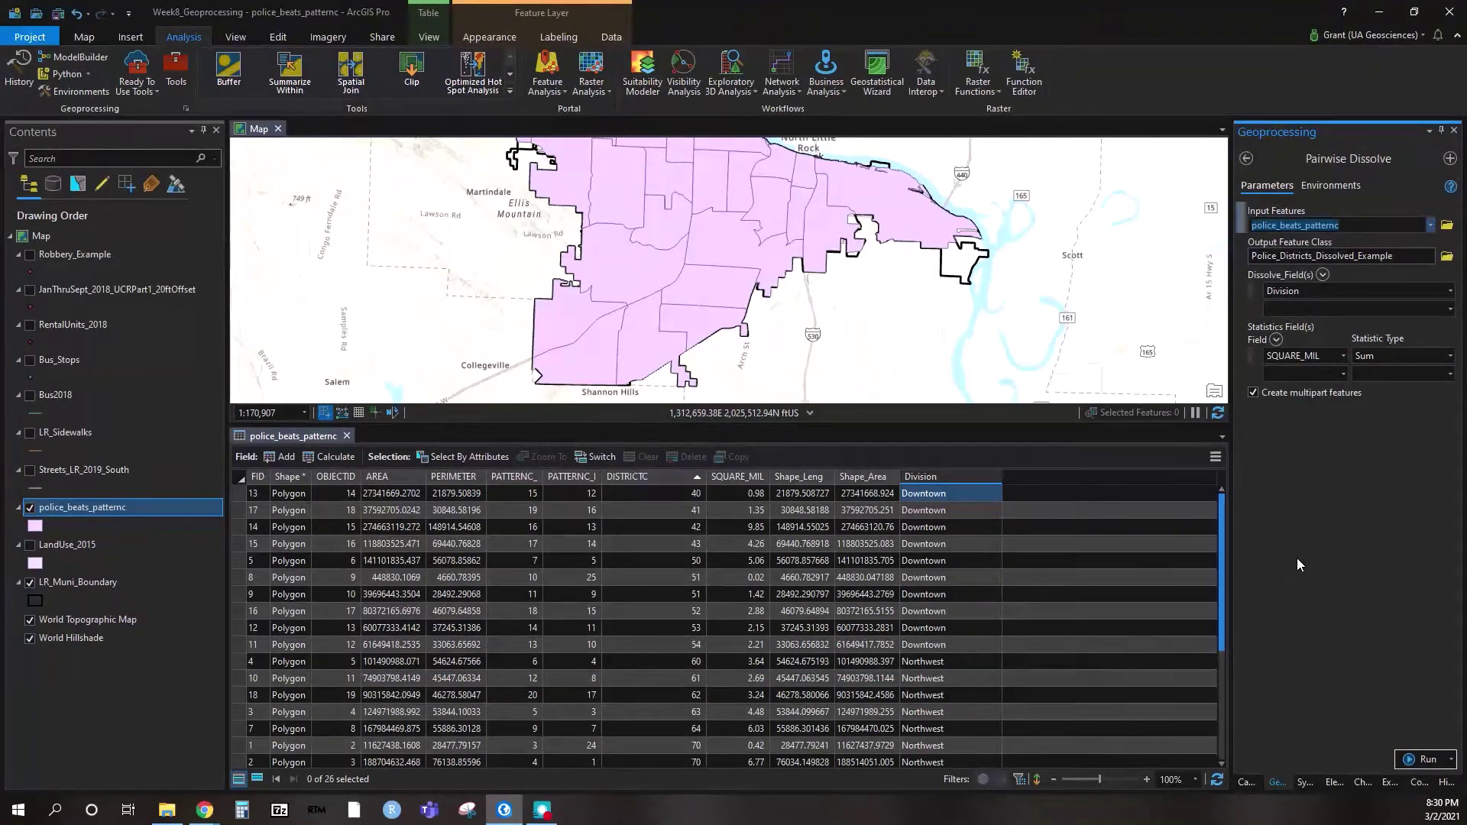
pyautogui.click(1419, 761)
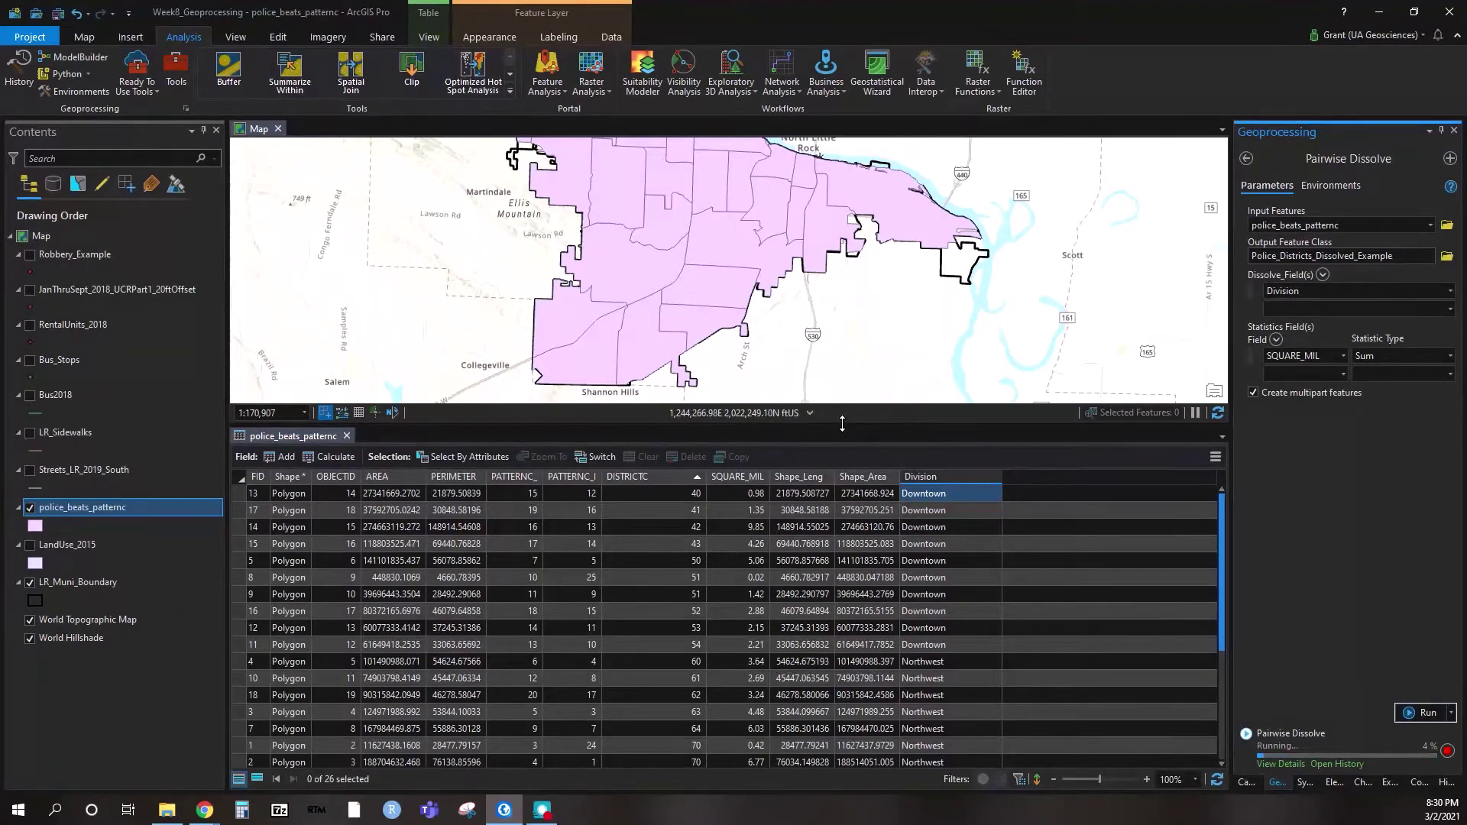
pyautogui.moveTo(842, 423); pyautogui.dragTo(841, 554)
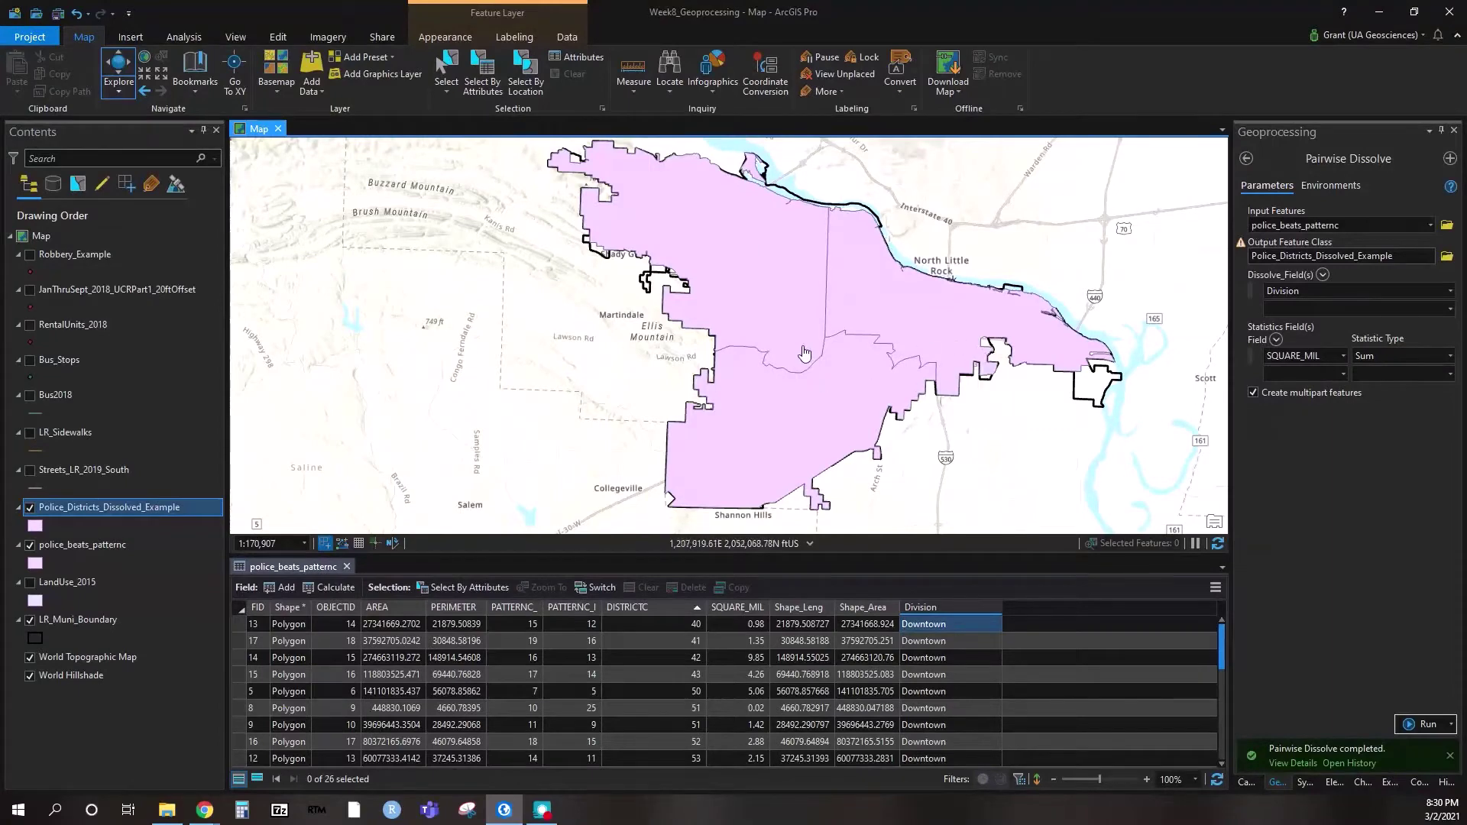
# Open the attribute table of Police_Districts_Dissolved_Example and examine each division's summed square miles alongside the dissolved map
pyautogui.rightClick(118, 518)
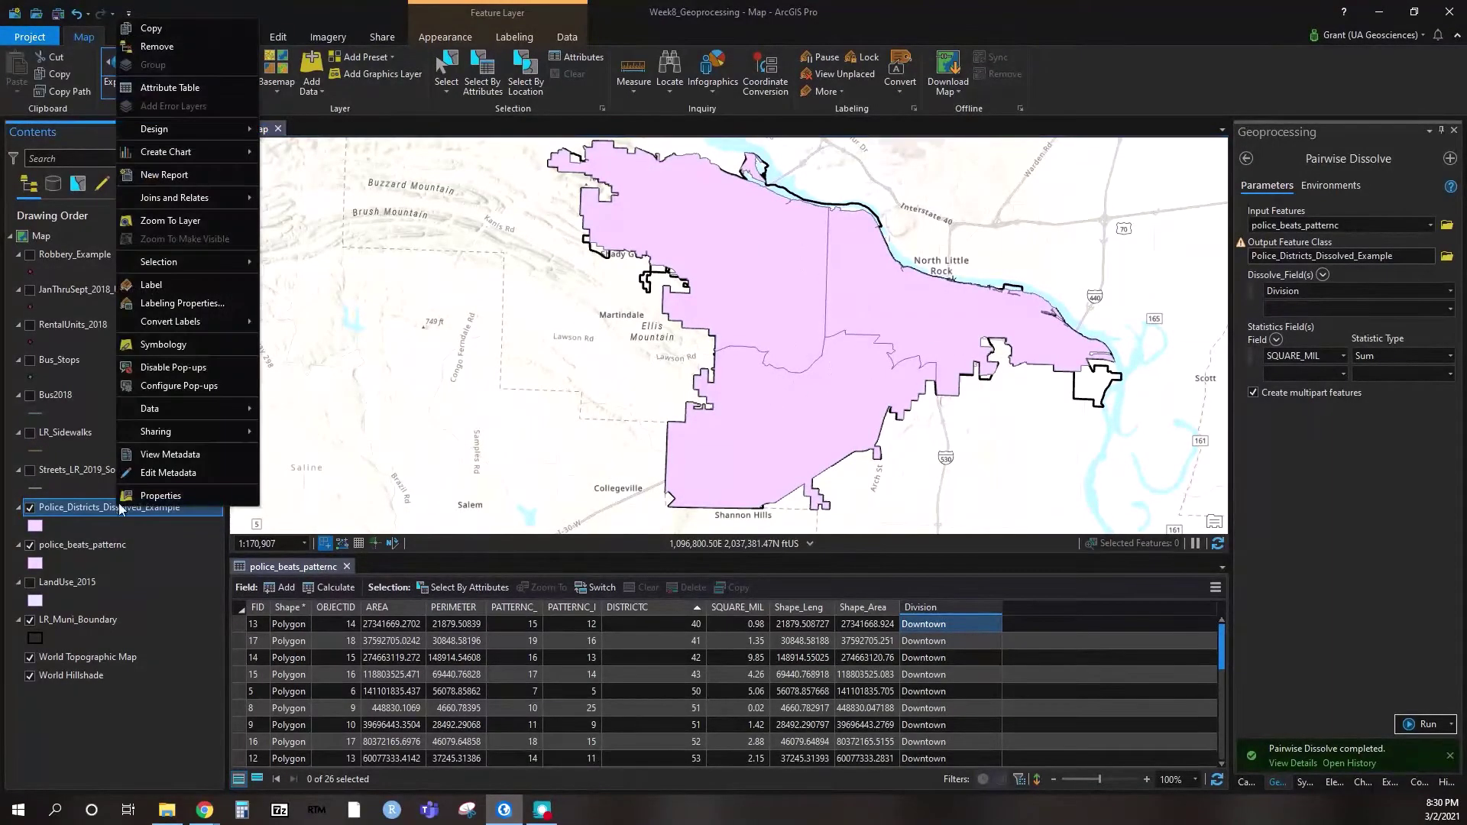
pyautogui.click(145, 89)
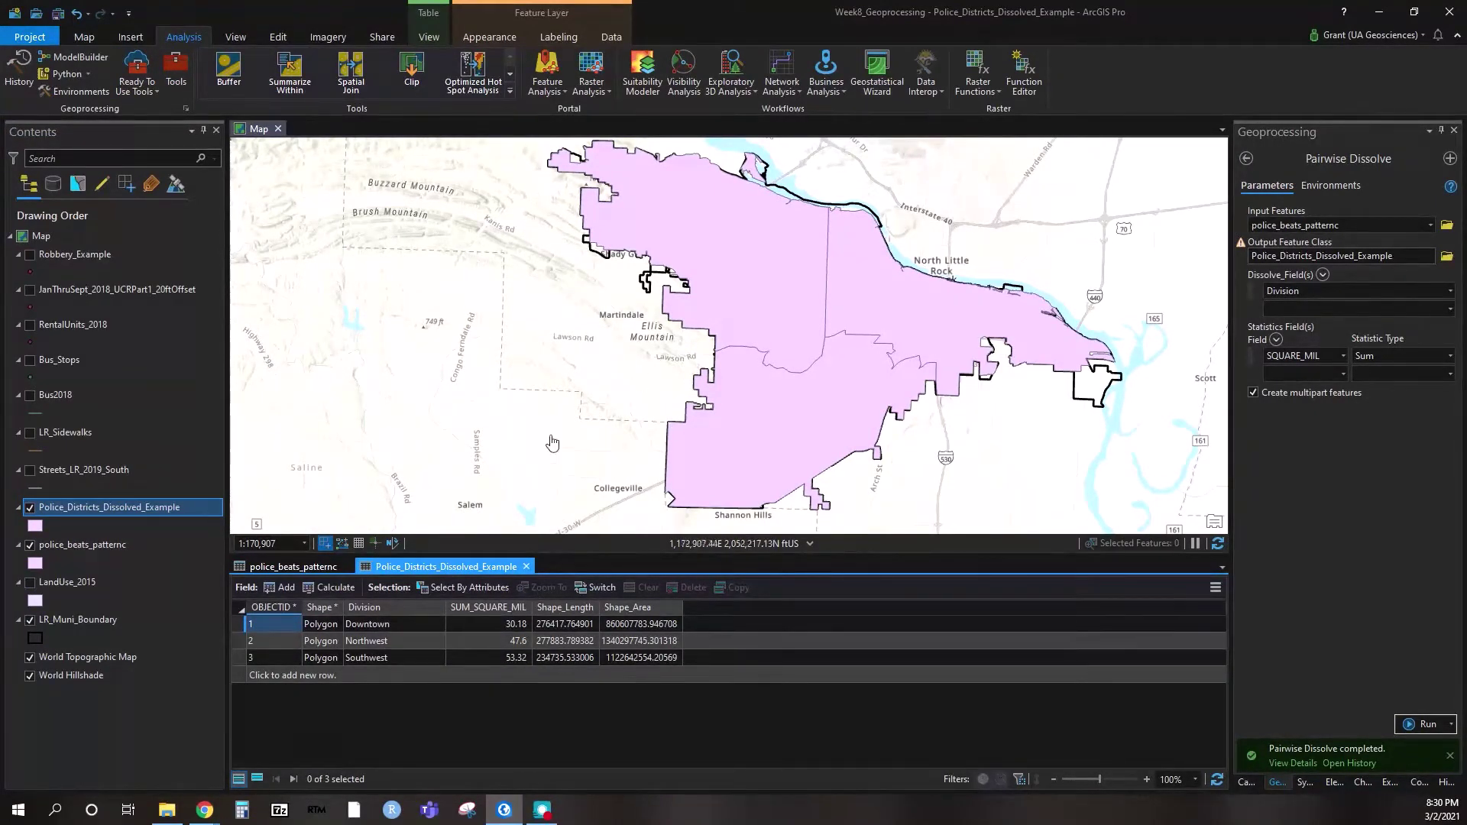
pyautogui.click(396, 631)
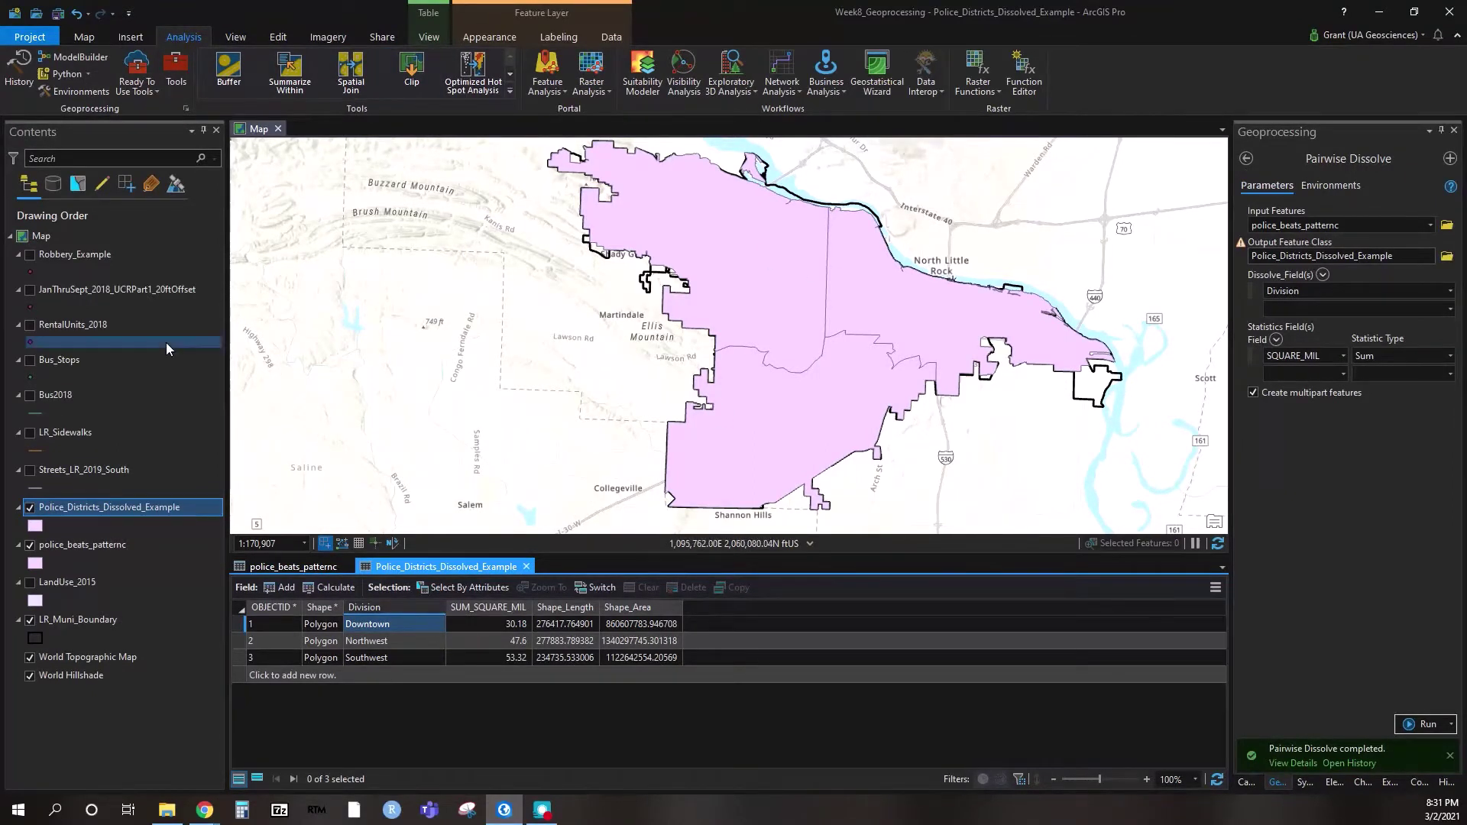
pyautogui.moveTo(516, 449); pyautogui.dragTo(399, 444)
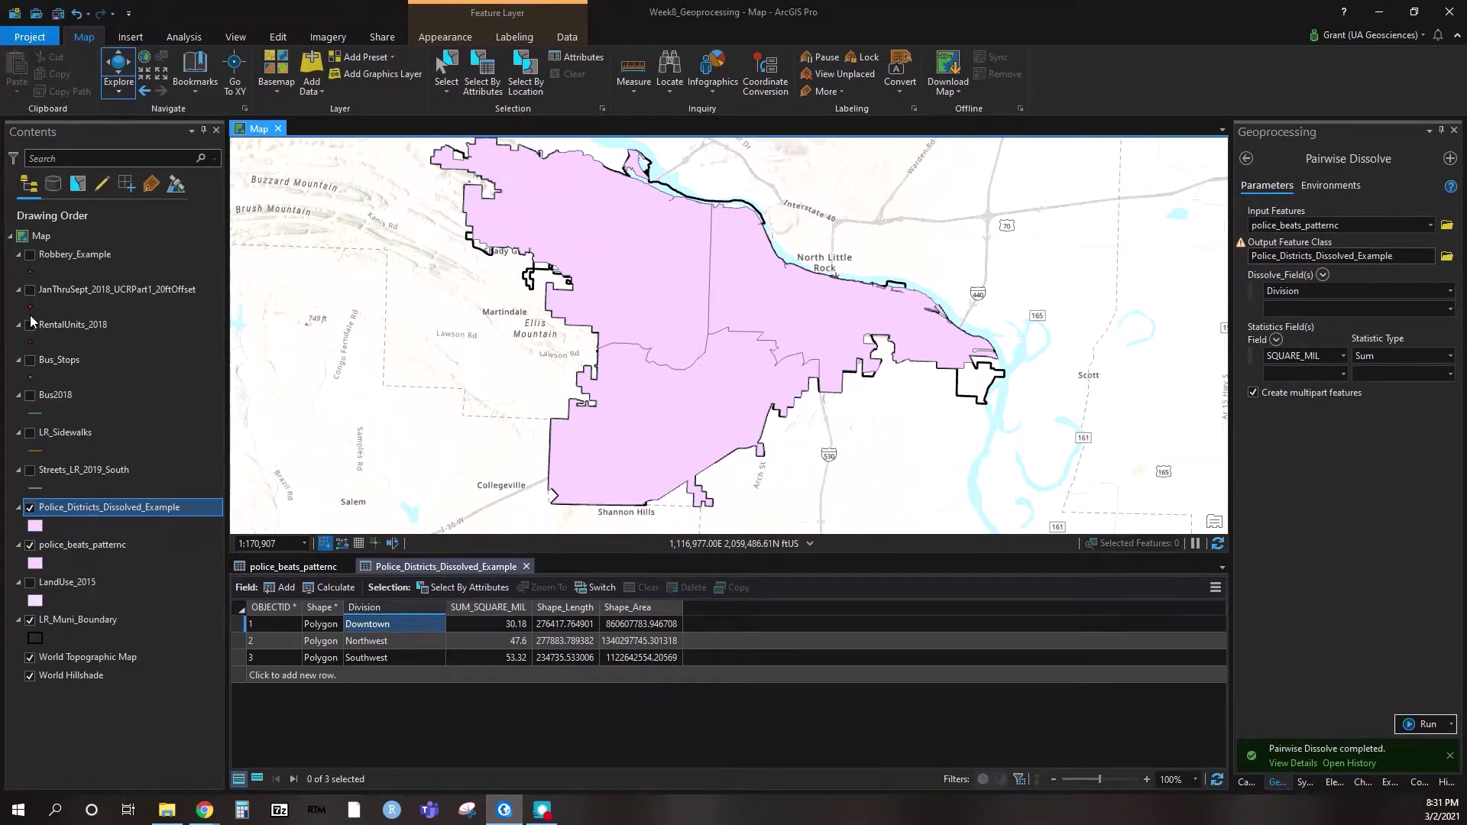
# Hide the Police_Districts_Dissolved_Example and police_beats_patternc layers, and show the Bus2018 routes against the city boundary
pyautogui.click(29, 510)
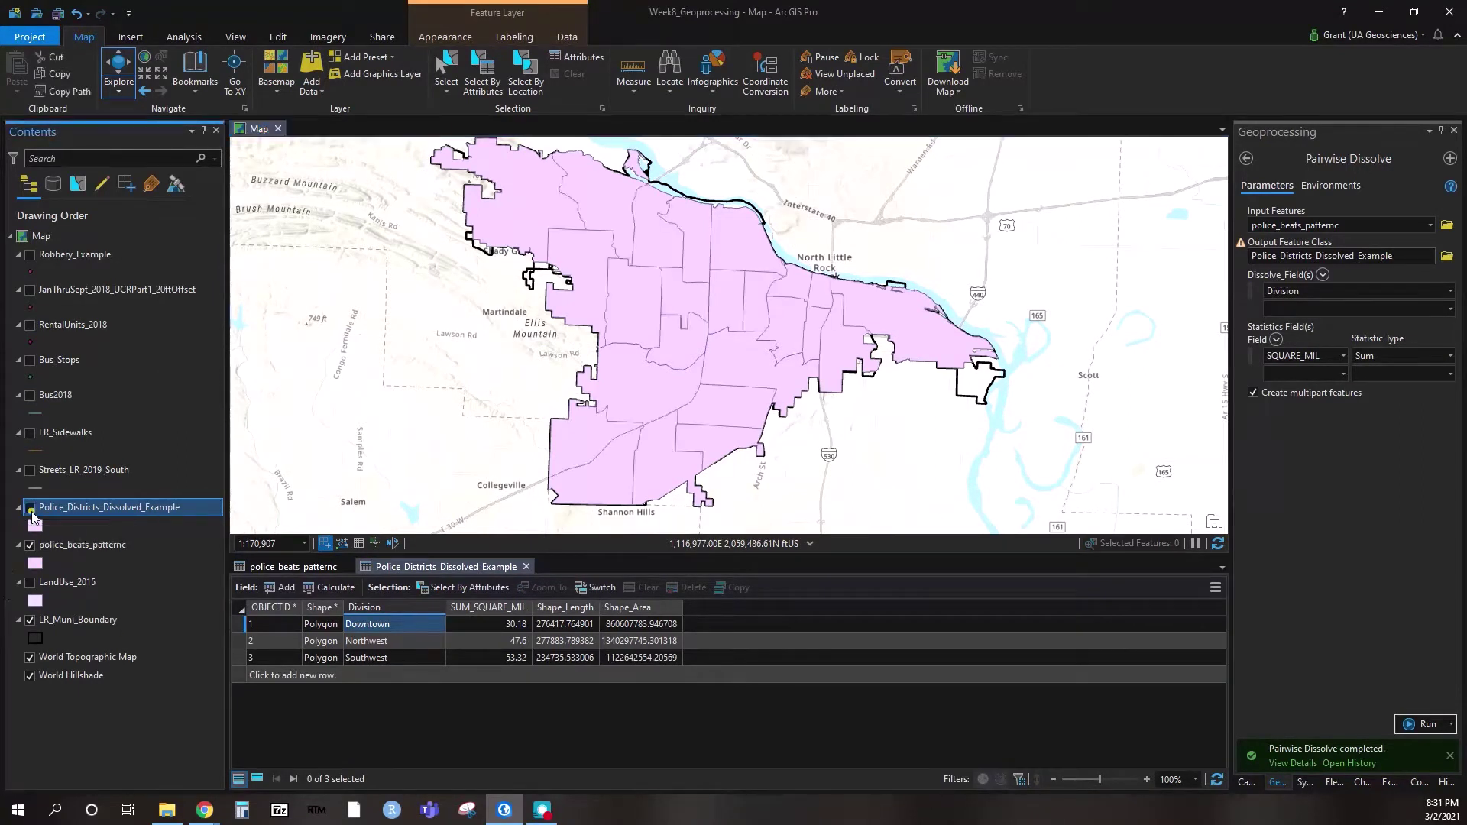
pyautogui.click(31, 549)
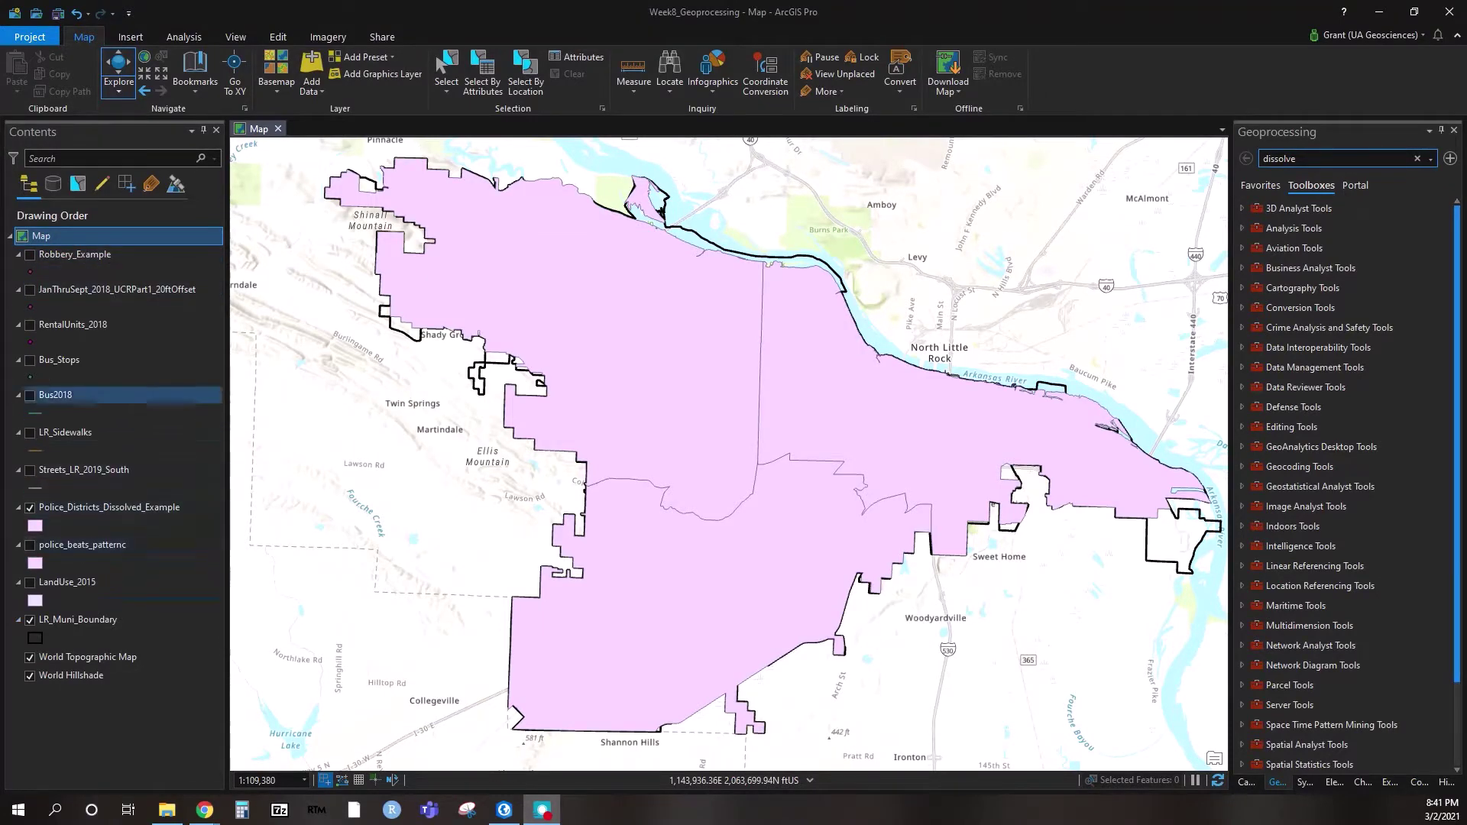
pyautogui.click(30, 507)
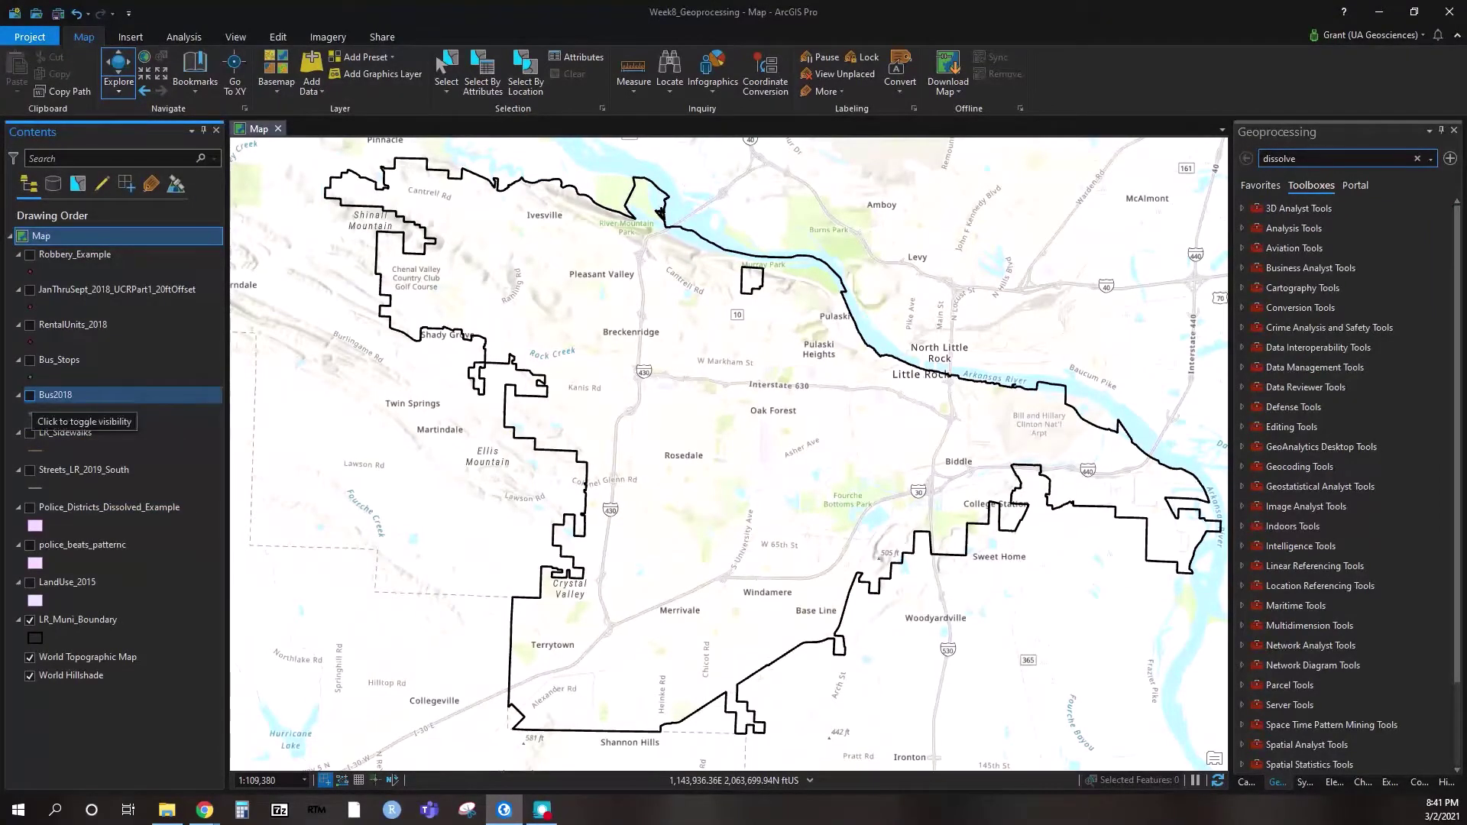
pyautogui.click(29, 395)
pyautogui.moveTo(937, 341); pyautogui.dragTo(788, 480)
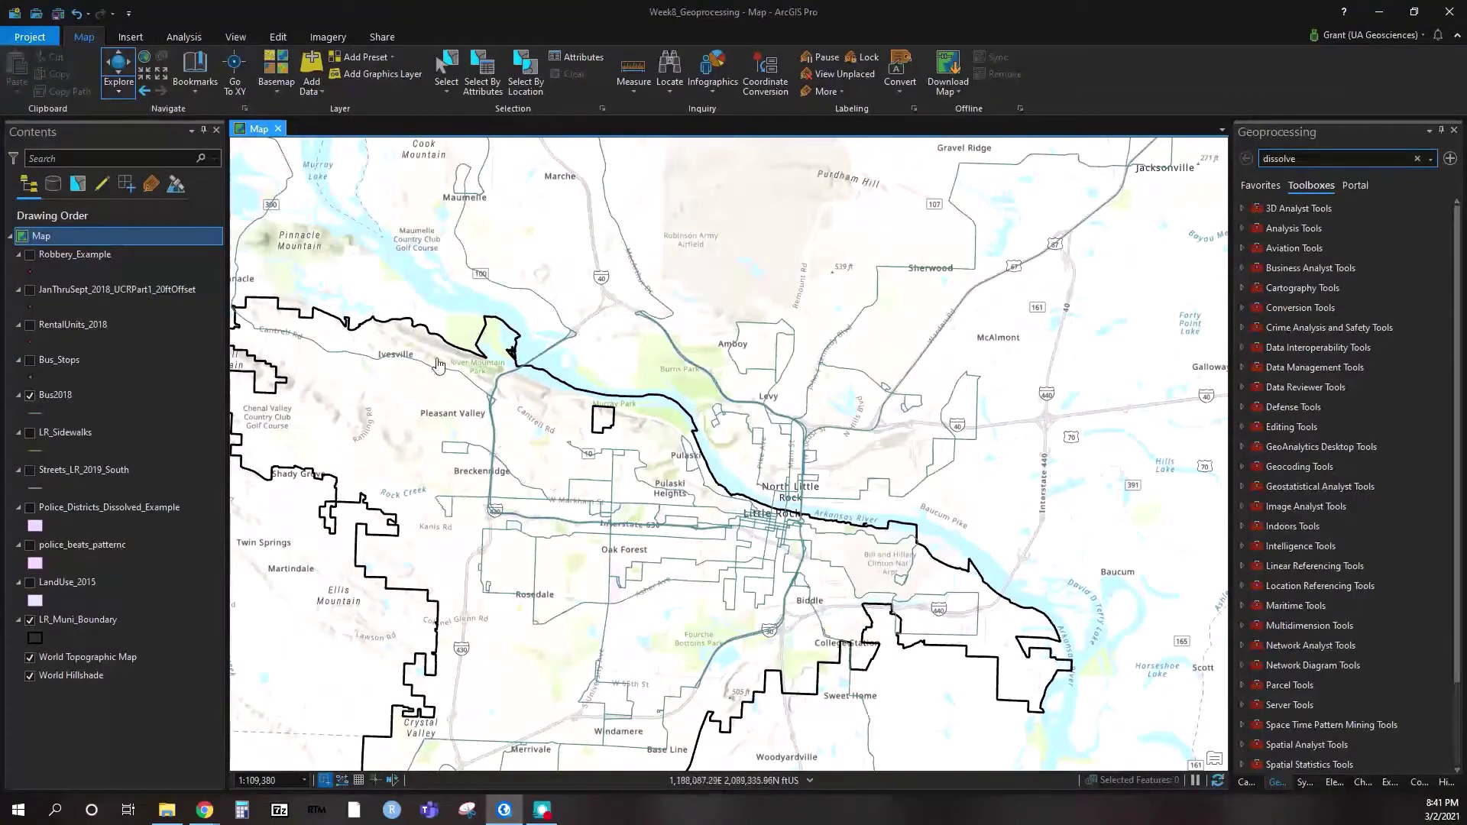
pyautogui.moveTo(439, 511); pyautogui.dragTo(520, 411)
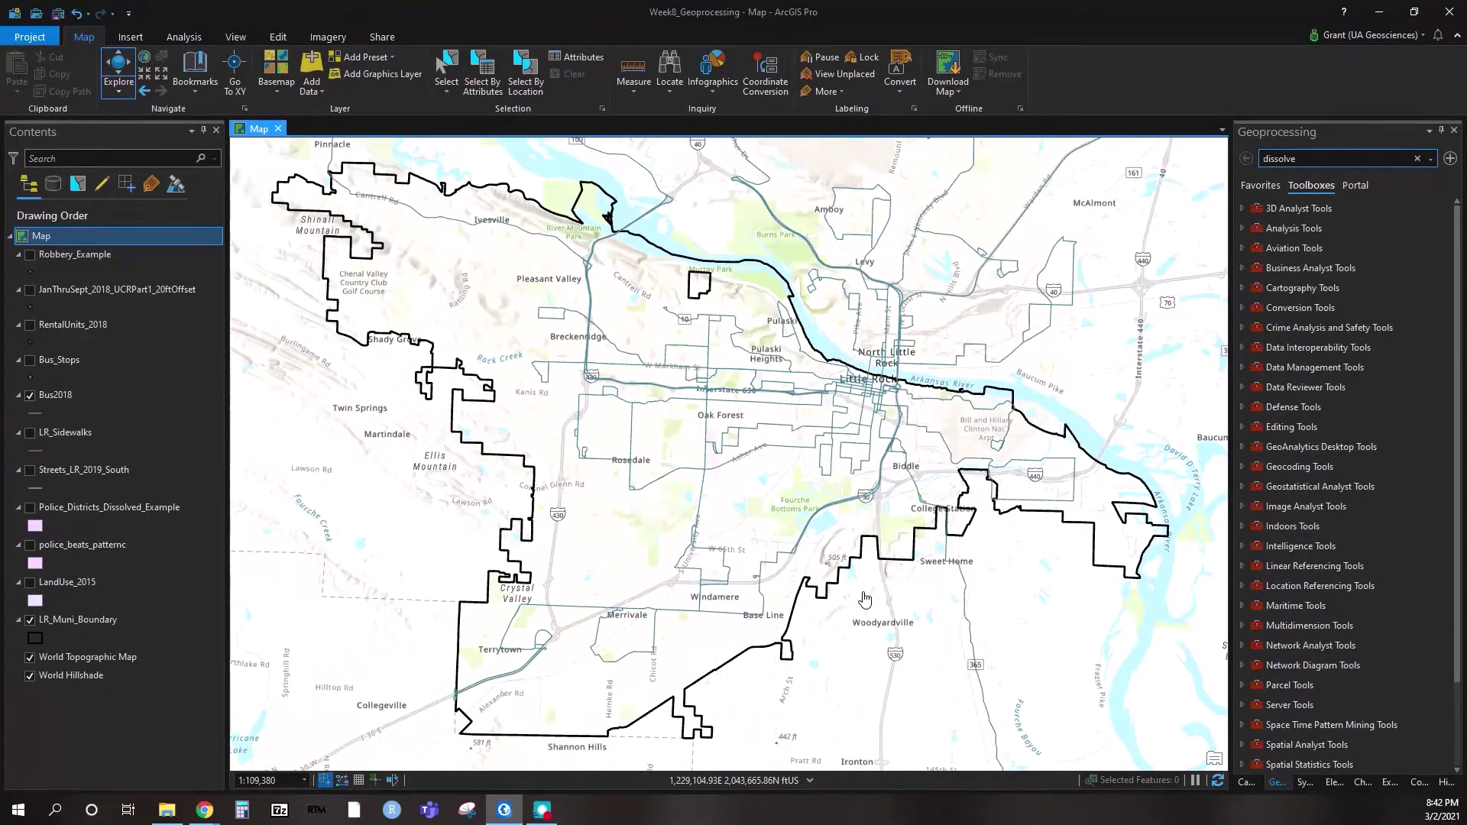
# Locate the Clip tool in the Extract toolset of Analysis Tools and open it
pyautogui.click(185, 38)
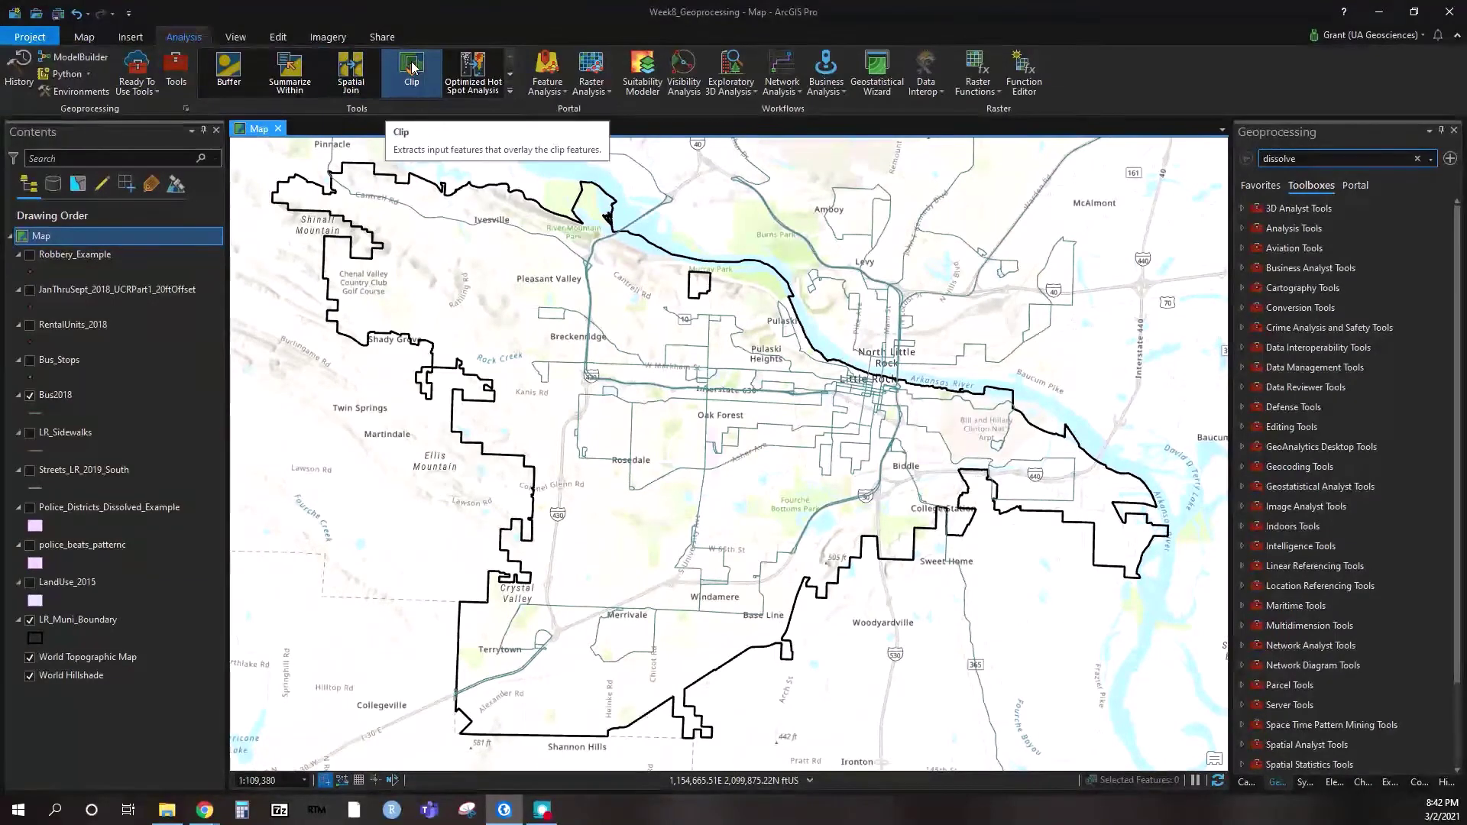
pyautogui.click(1242, 229)
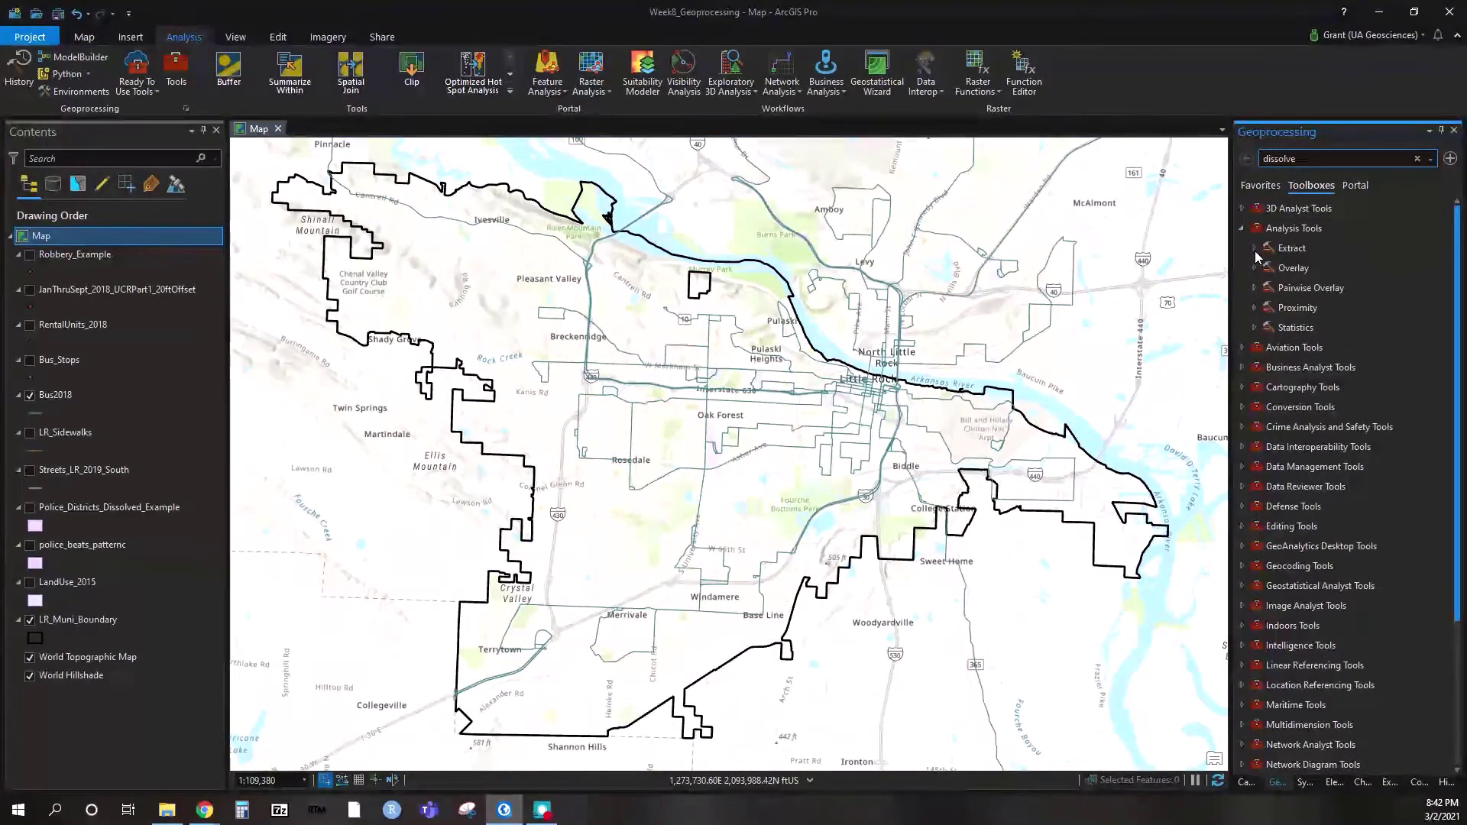
pyautogui.click(1254, 248)
pyautogui.click(1299, 269)
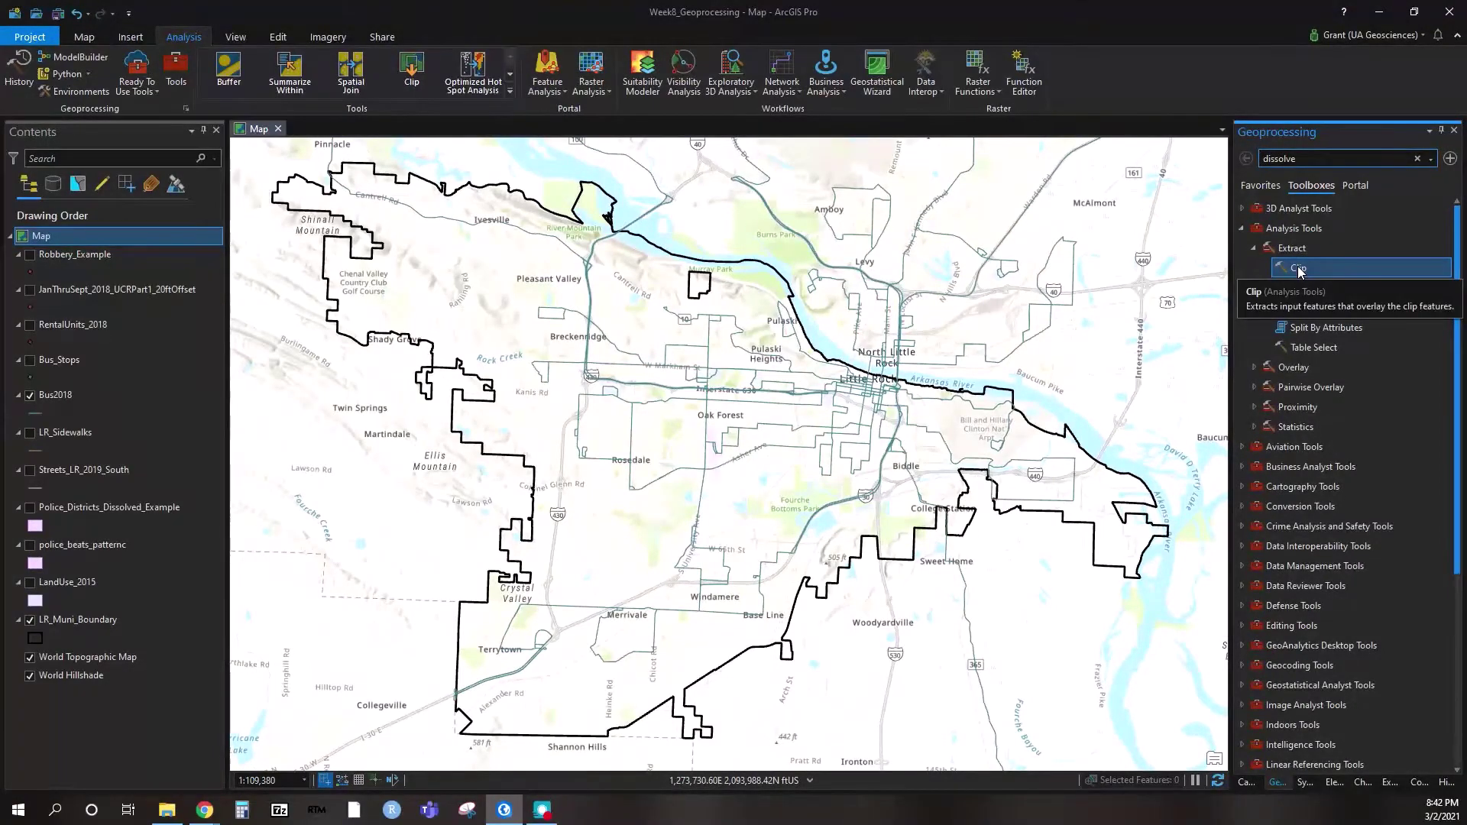
pyautogui.click(410, 77)
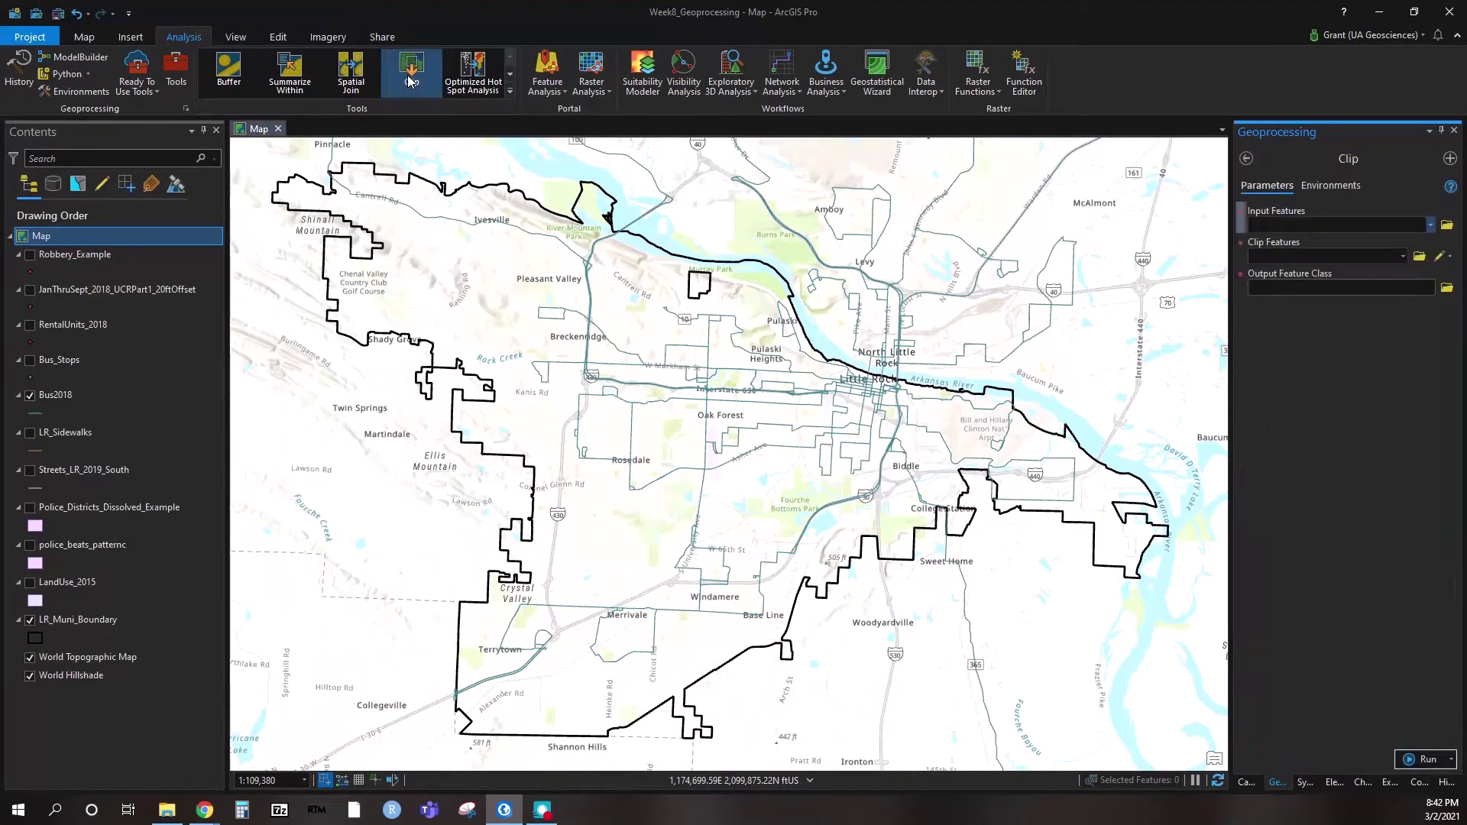
# Clip Bus2018 to LR_Muni_Boundary with the output named Bus2018_Clip1, and hide the original Bus2018 layer
pyautogui.click(1431, 226)
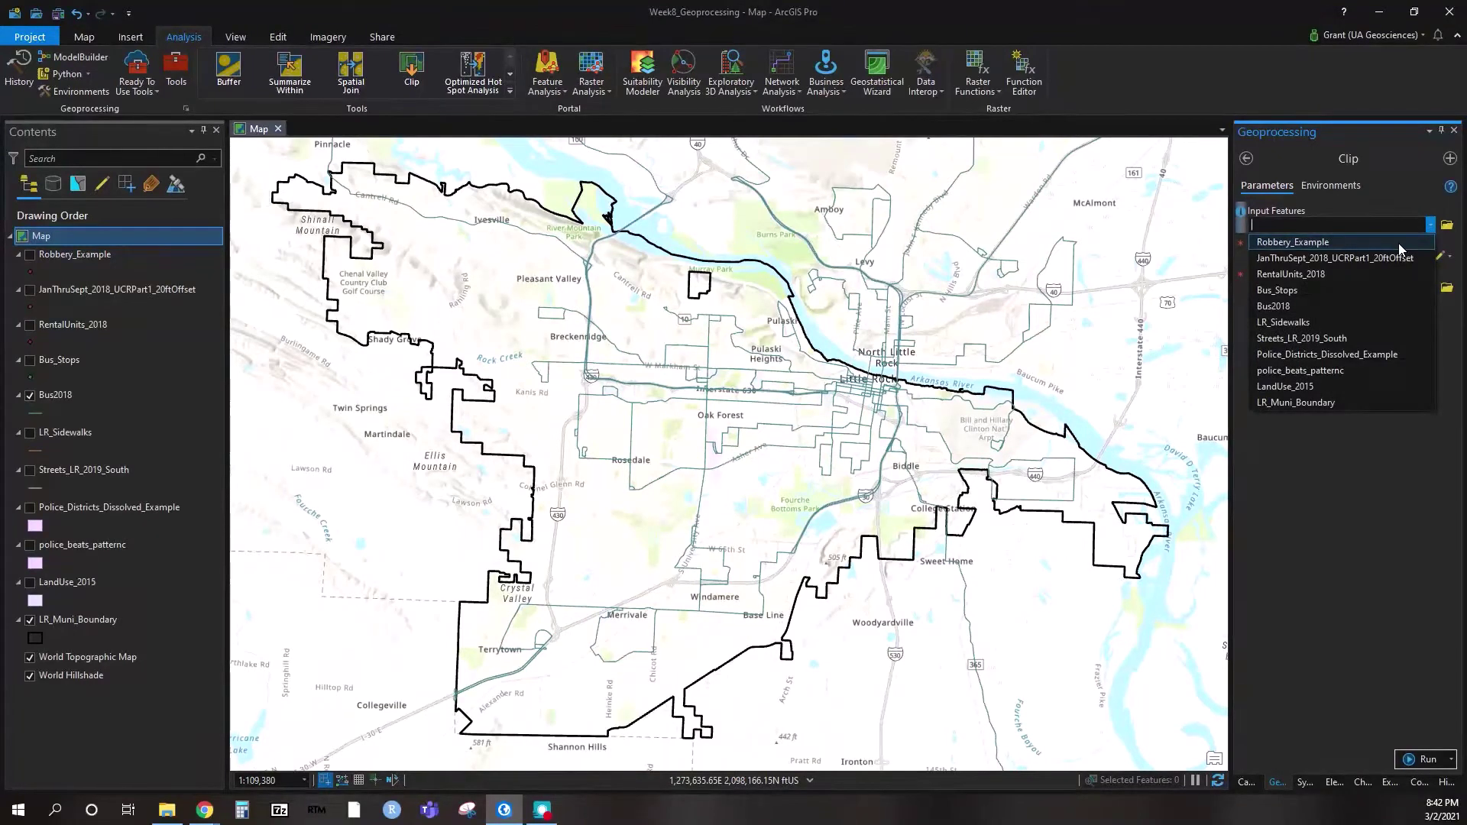
pyautogui.click(1357, 310)
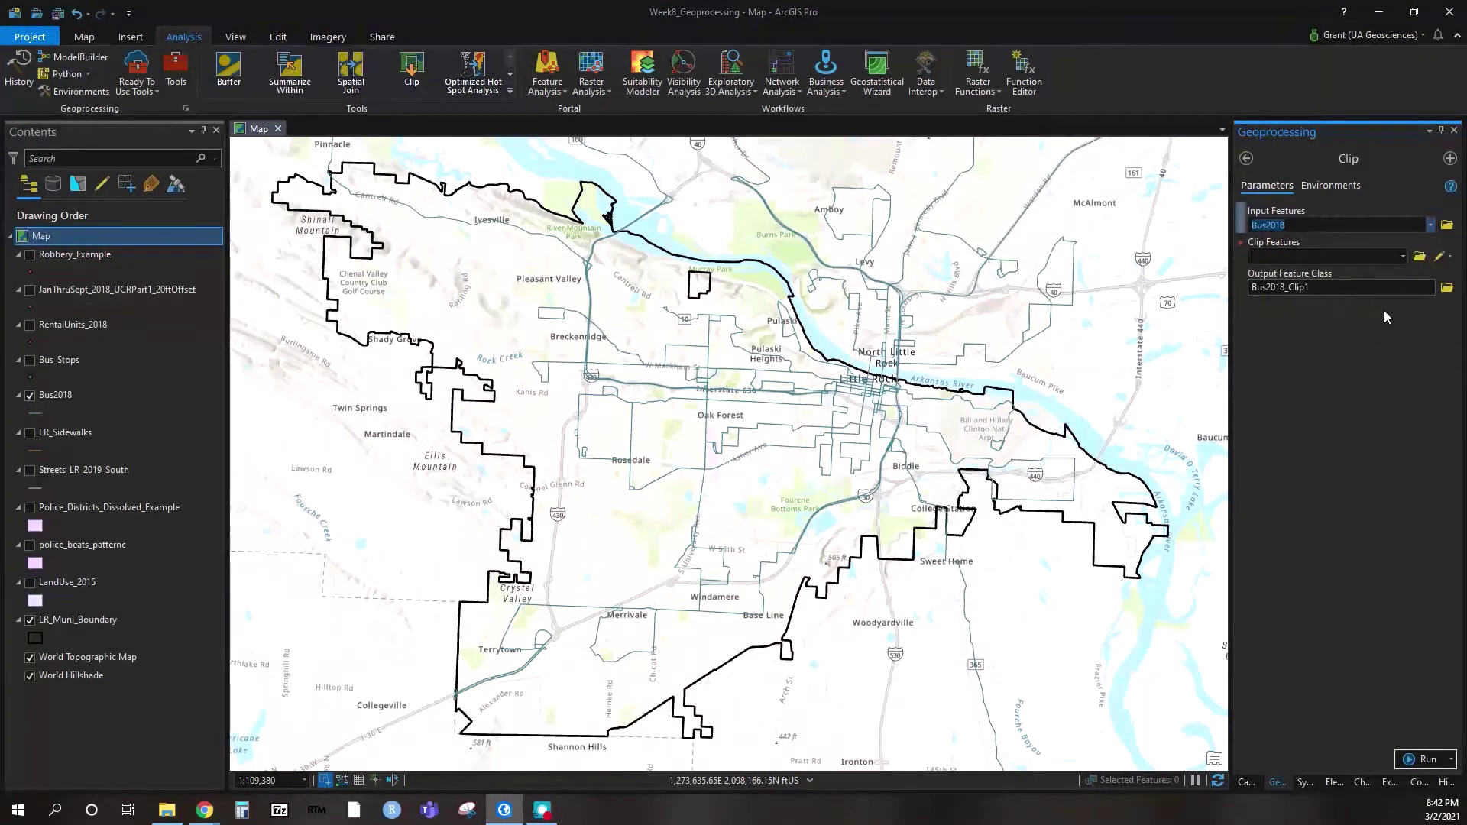
pyautogui.click(1403, 256)
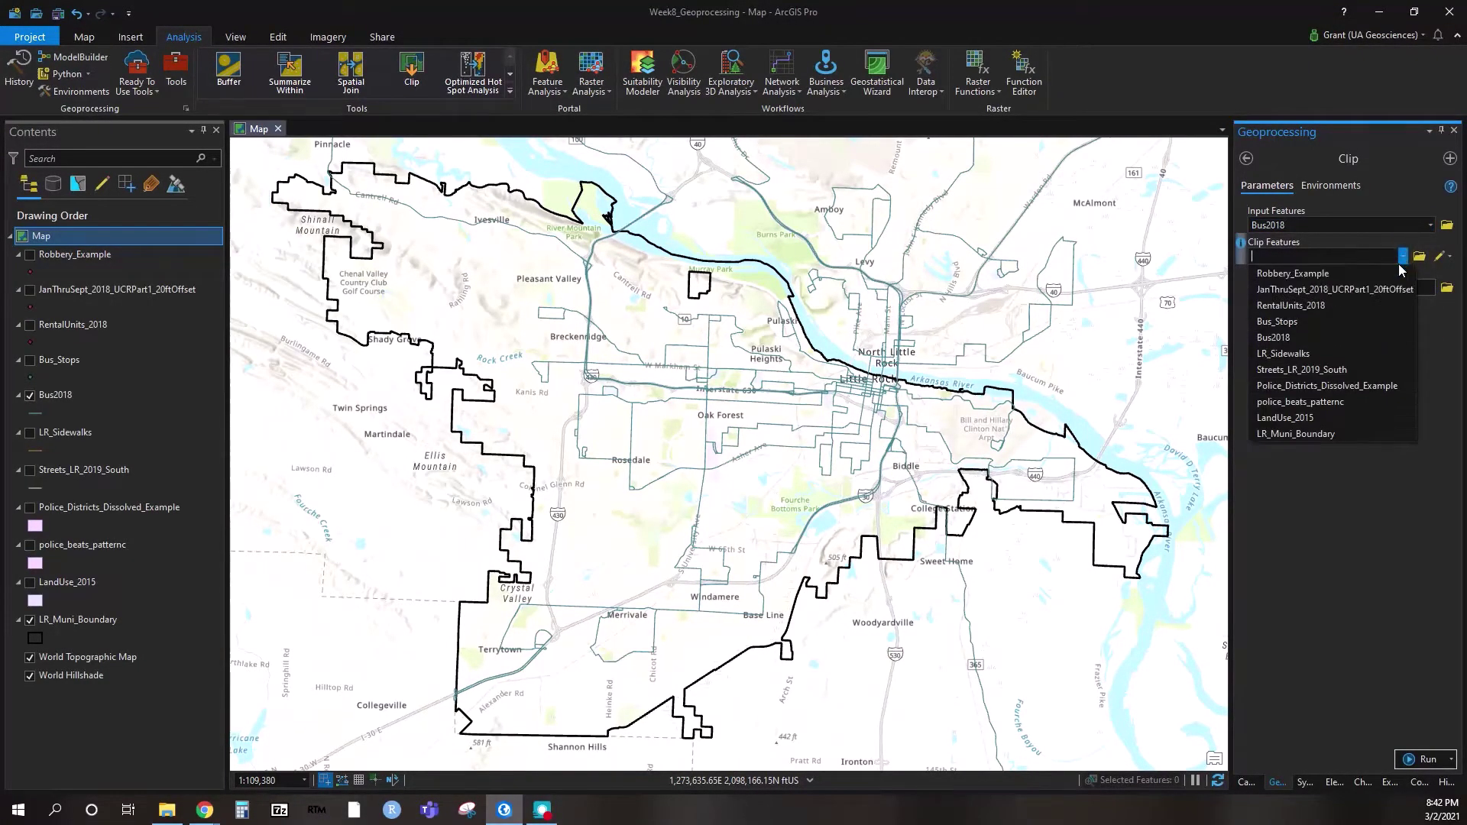
pyautogui.click(1346, 434)
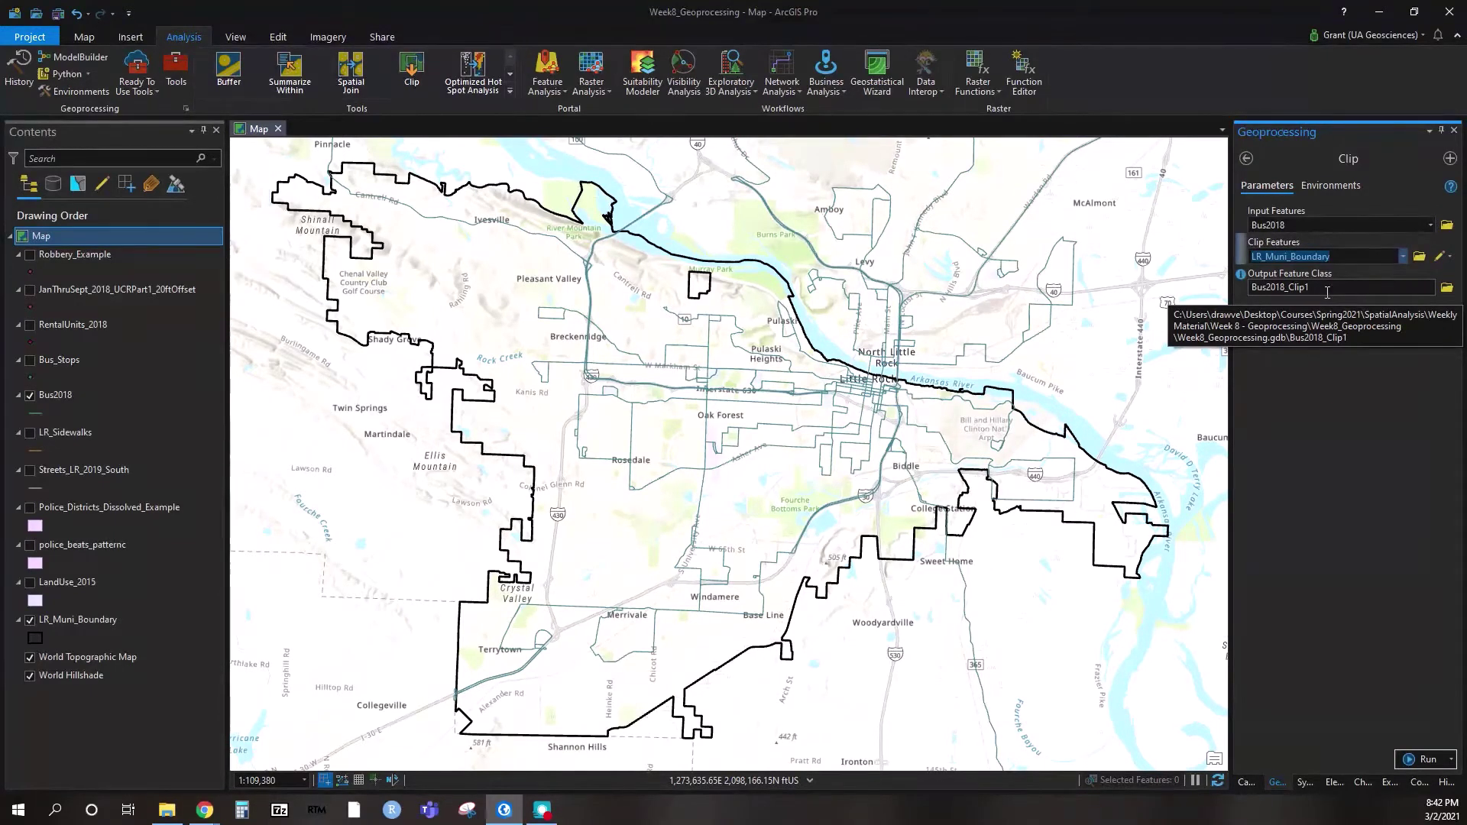
pyautogui.click(1327, 405)
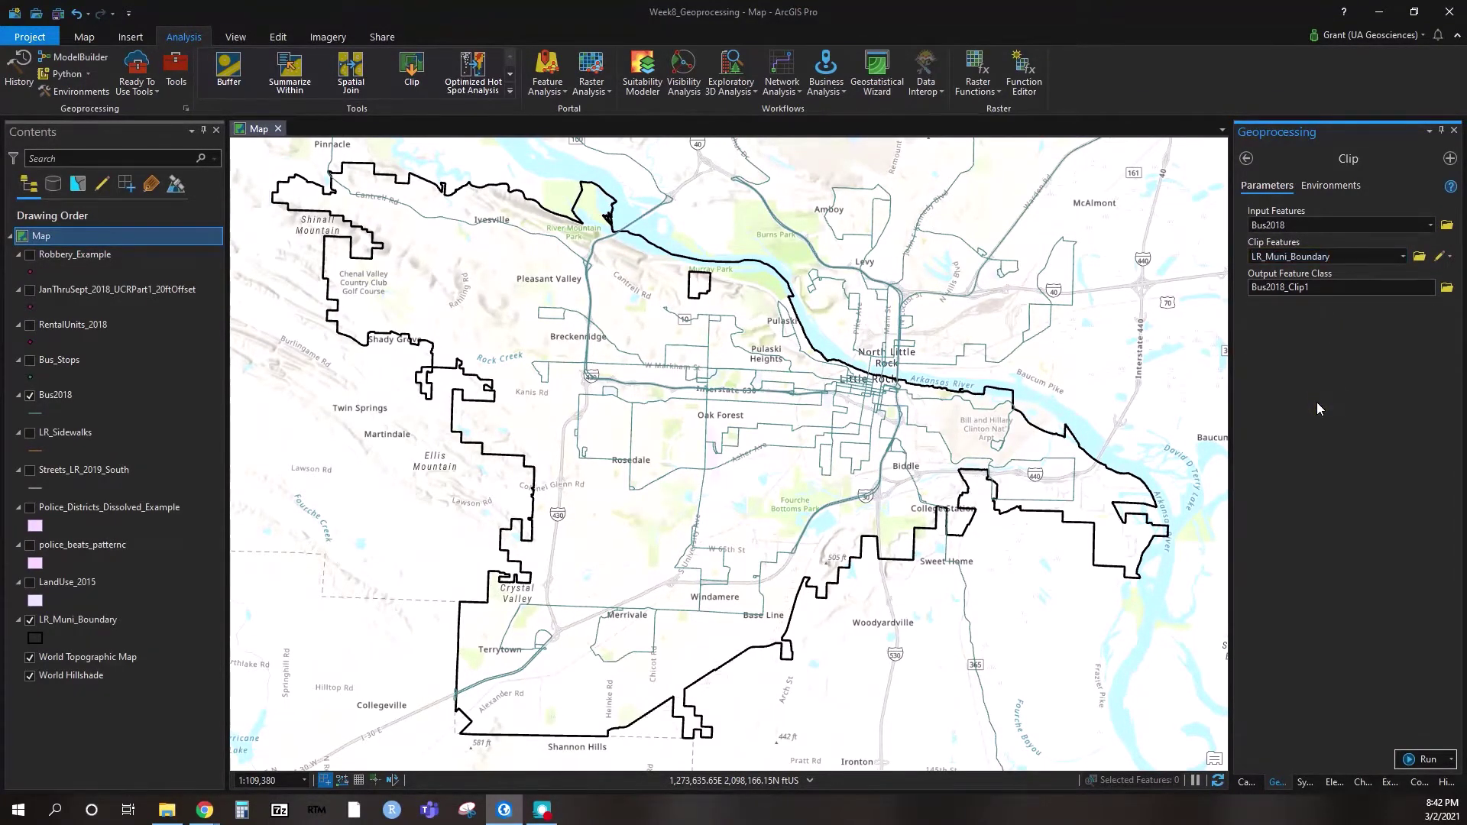
pyautogui.click(1423, 760)
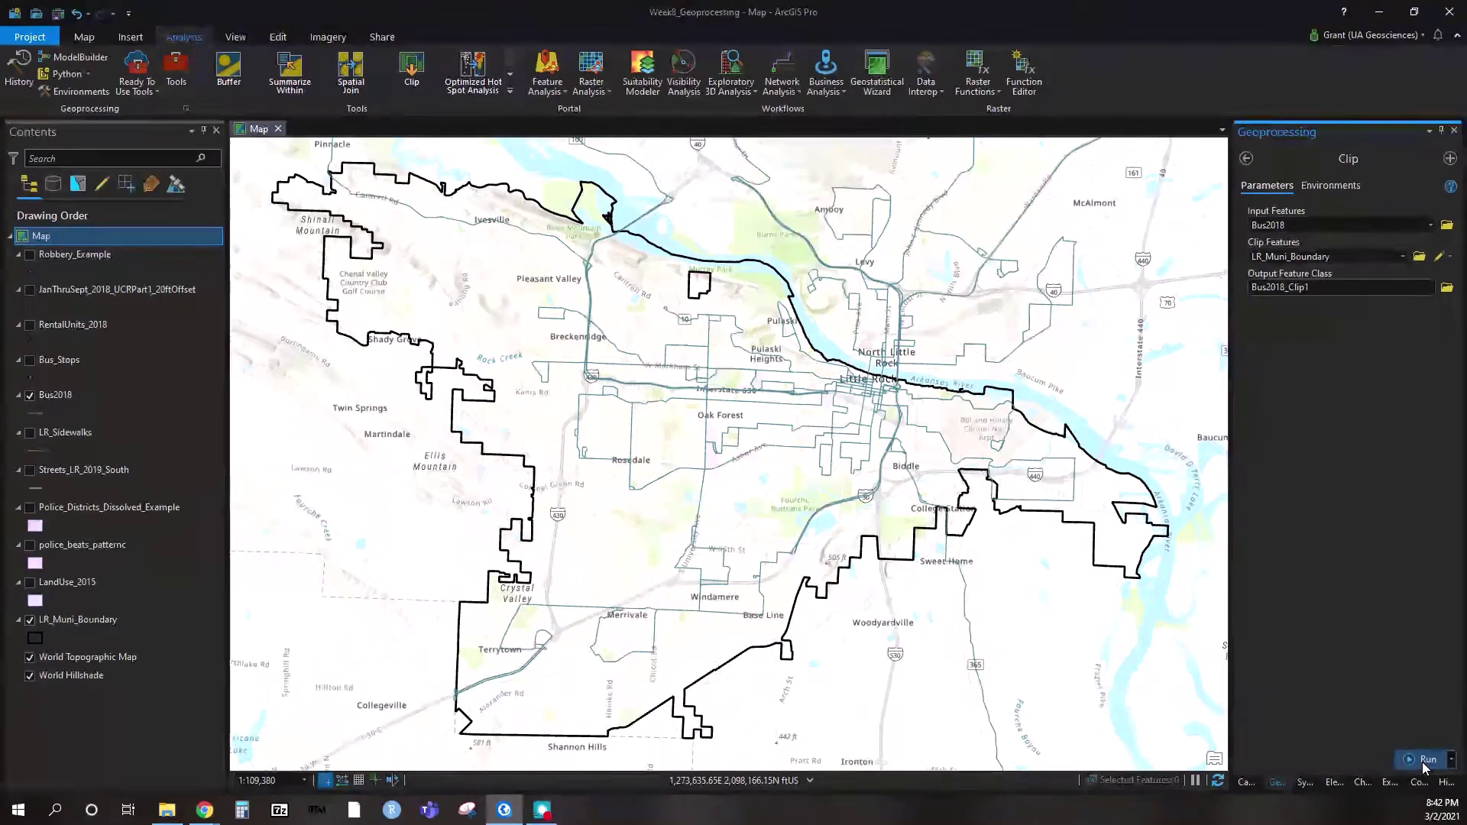
pyautogui.moveTo(1424, 762)
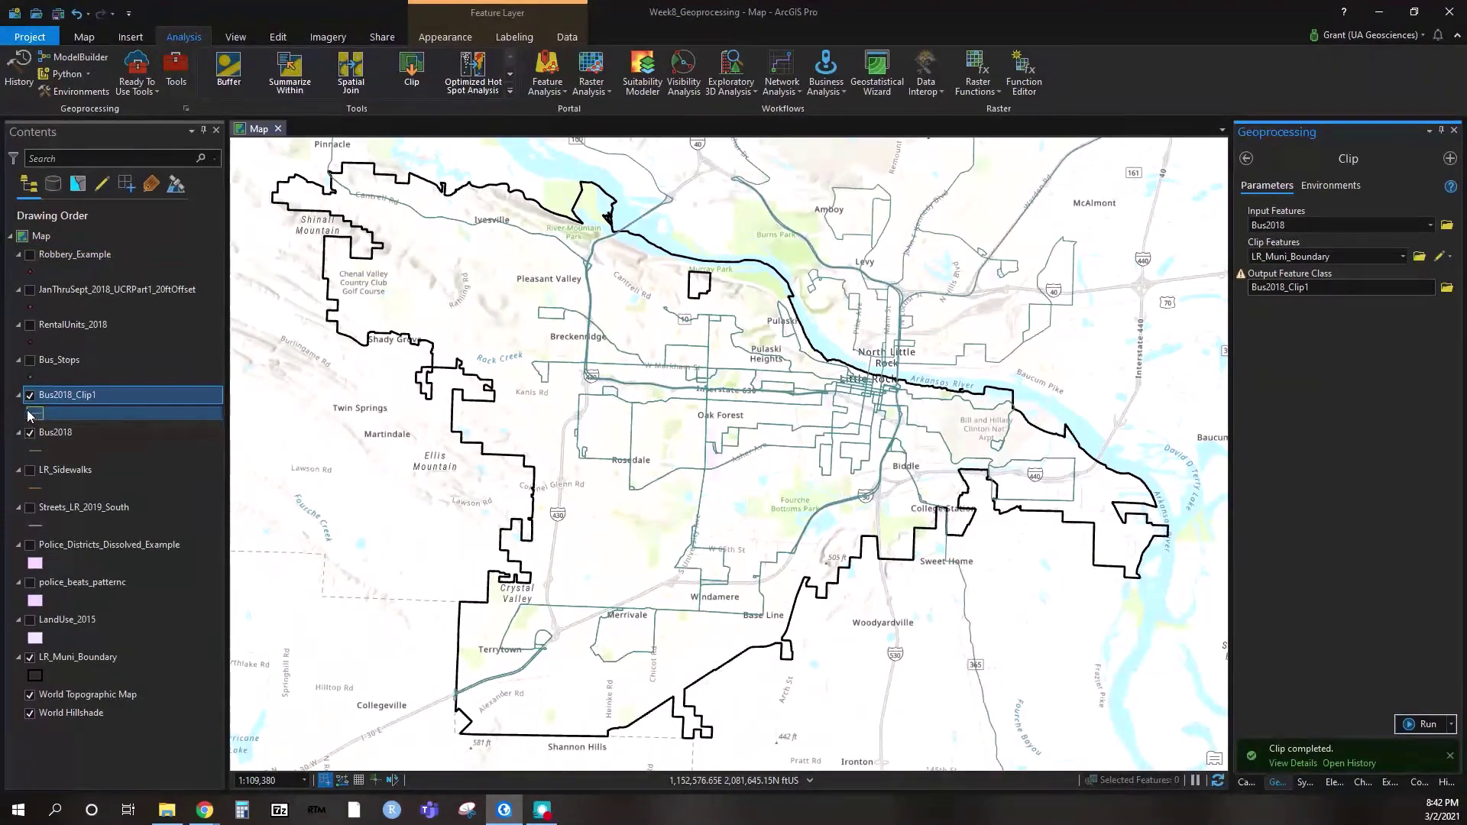
pyautogui.click(31, 434)
pyautogui.click(31, 434)
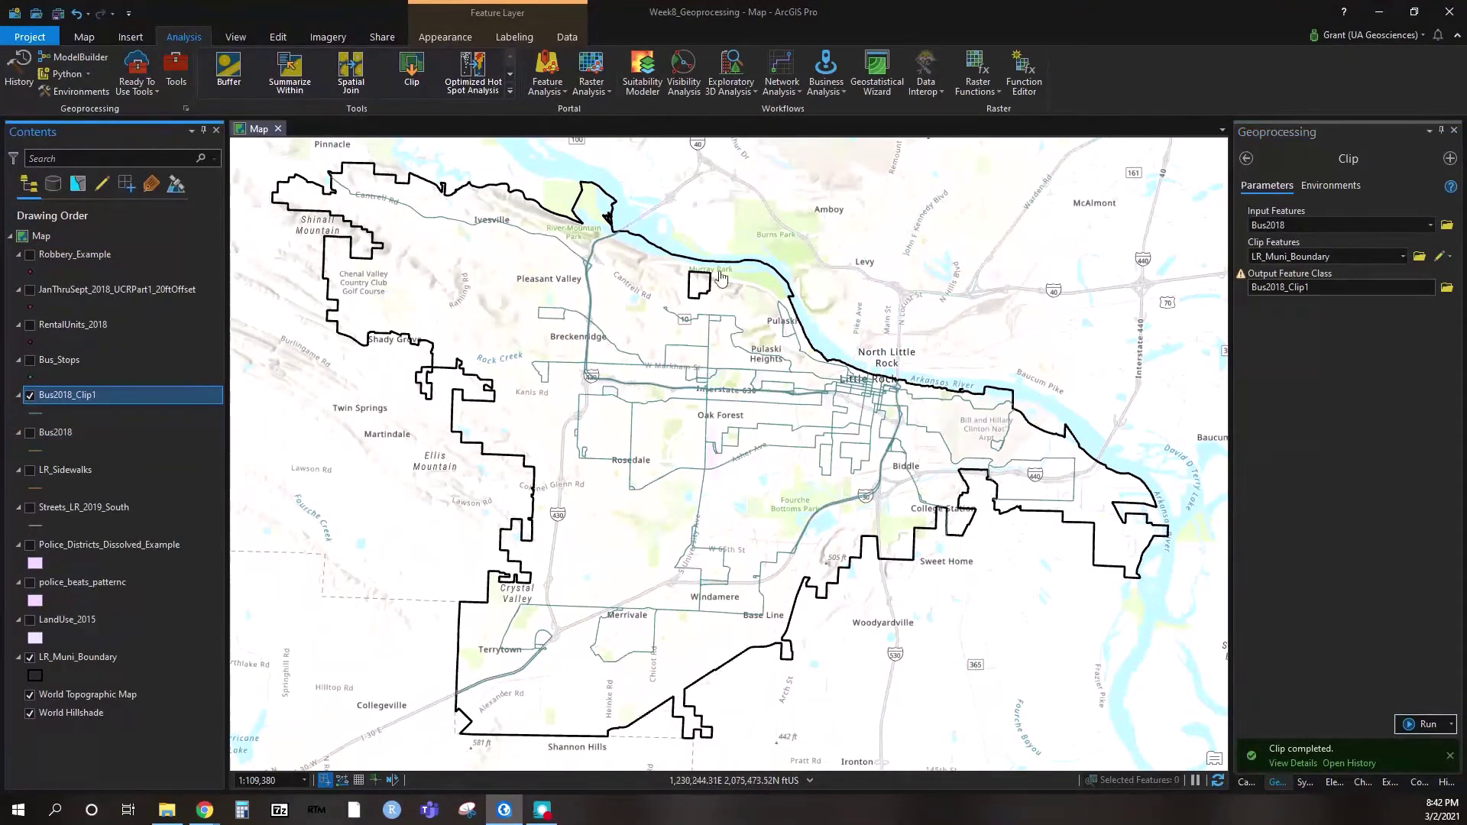
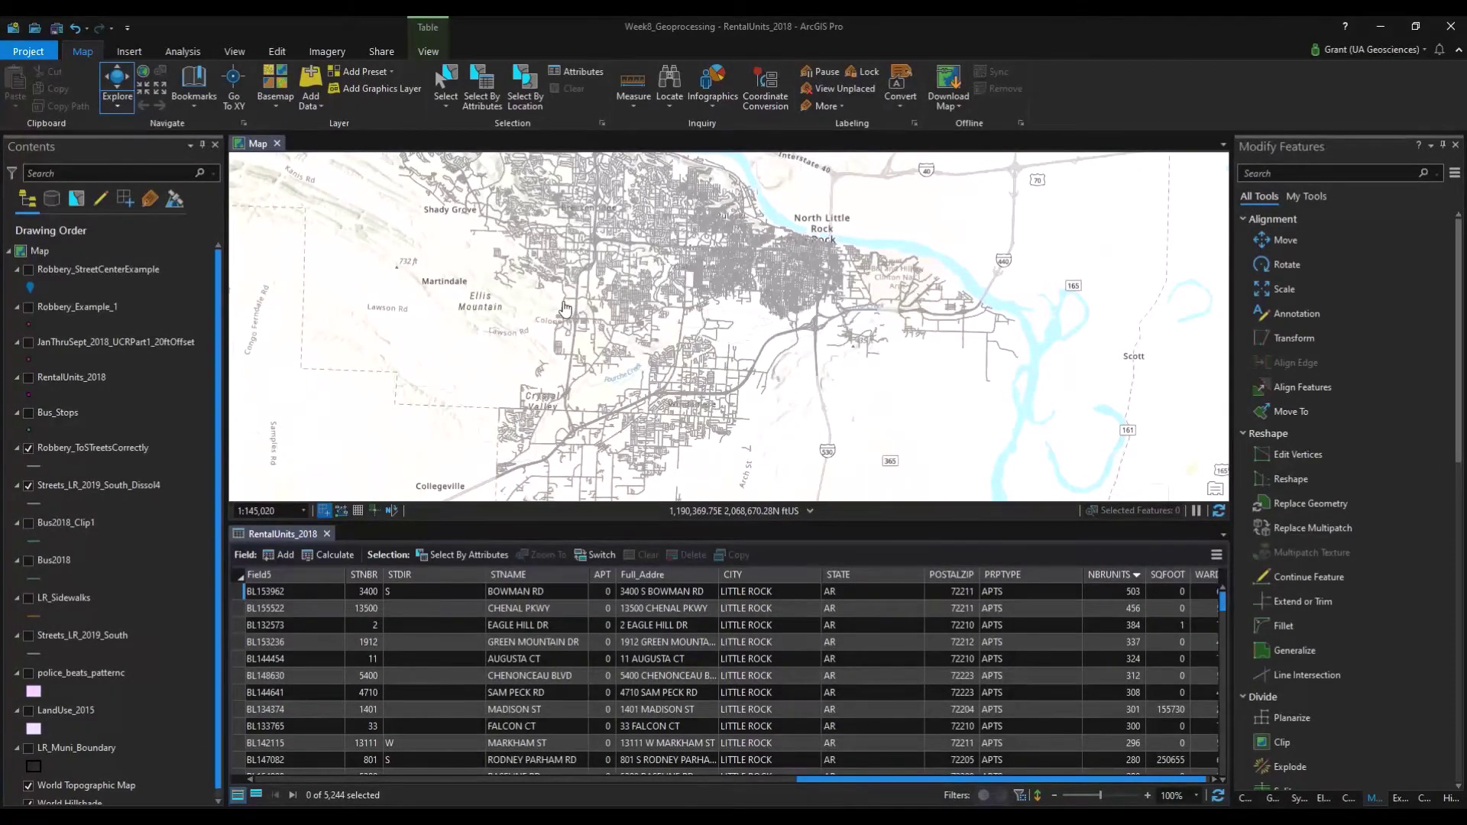
# Examine the property types and unit counts in the RentalUnits_2018 attribute table
pyautogui.click(565, 308)
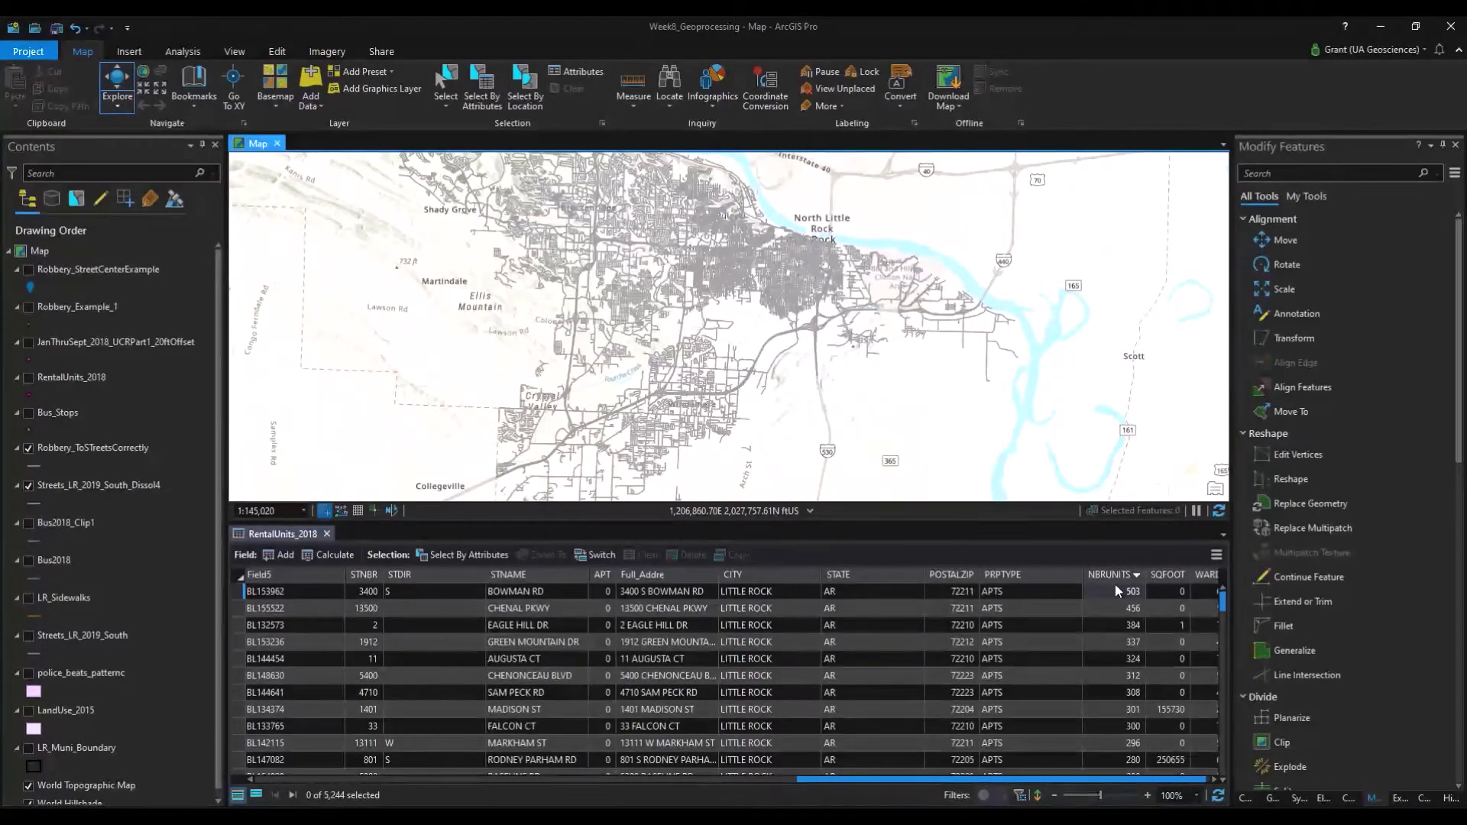
pyautogui.scroll(-2, 1047, 636)
pyautogui.scroll(2, 900, 679)
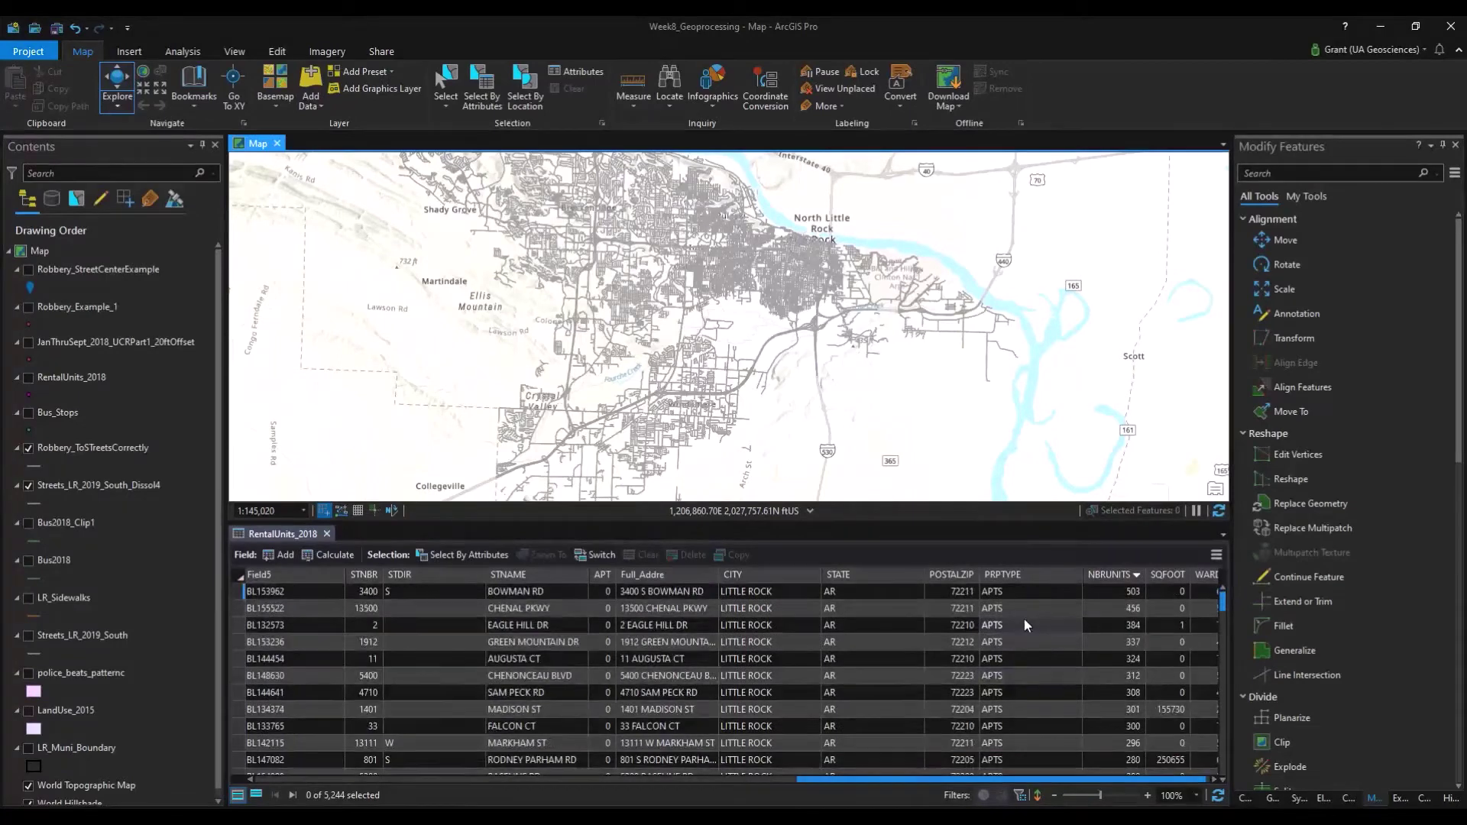
pyautogui.scroll(-1, 1025, 611)
pyautogui.scroll(-3, 1025, 611)
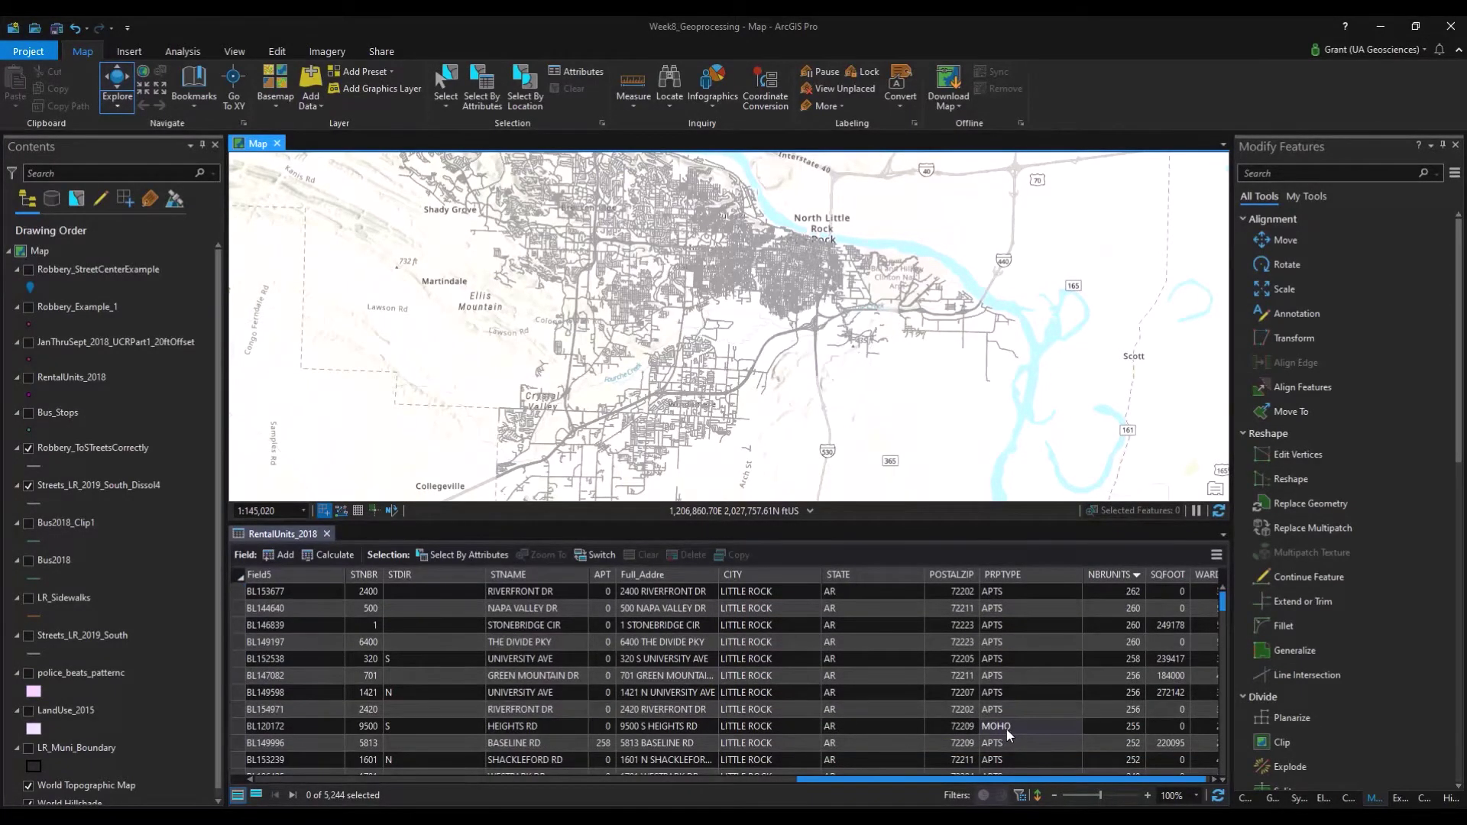
pyautogui.scroll(-3, 1007, 729)
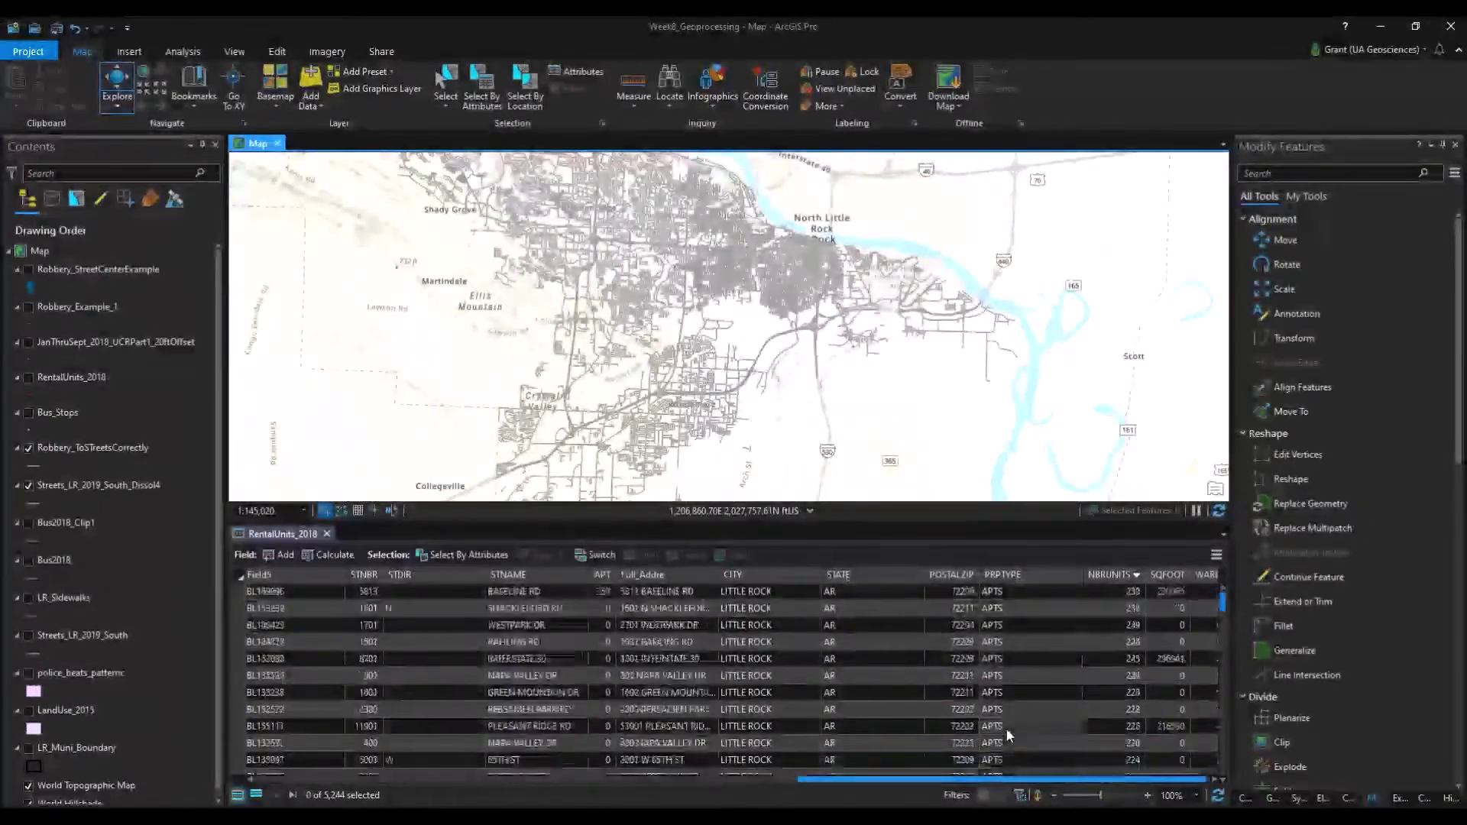
pyautogui.scroll(6, 1006, 729)
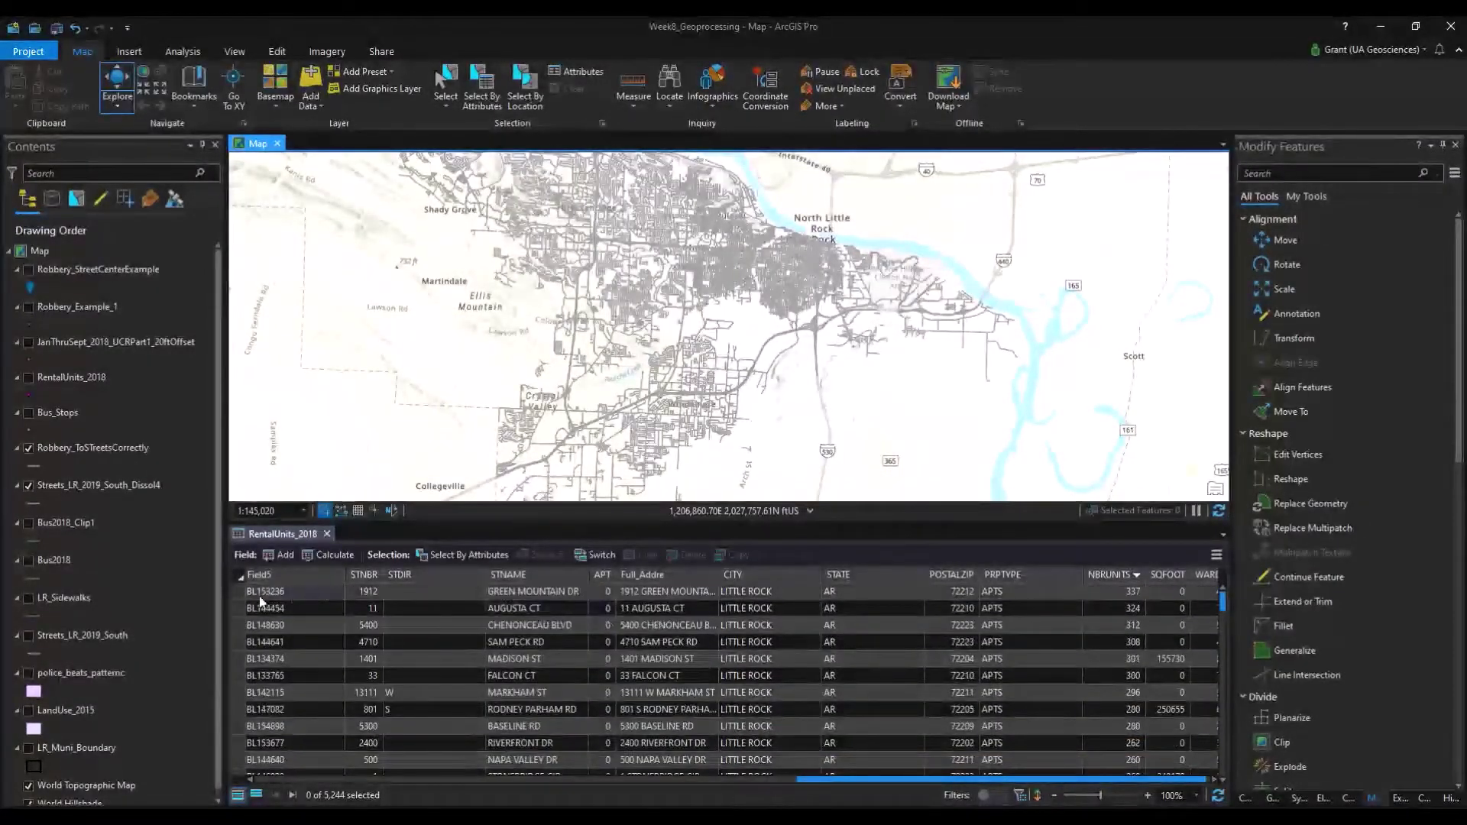
pyautogui.scroll(1, 252, 600)
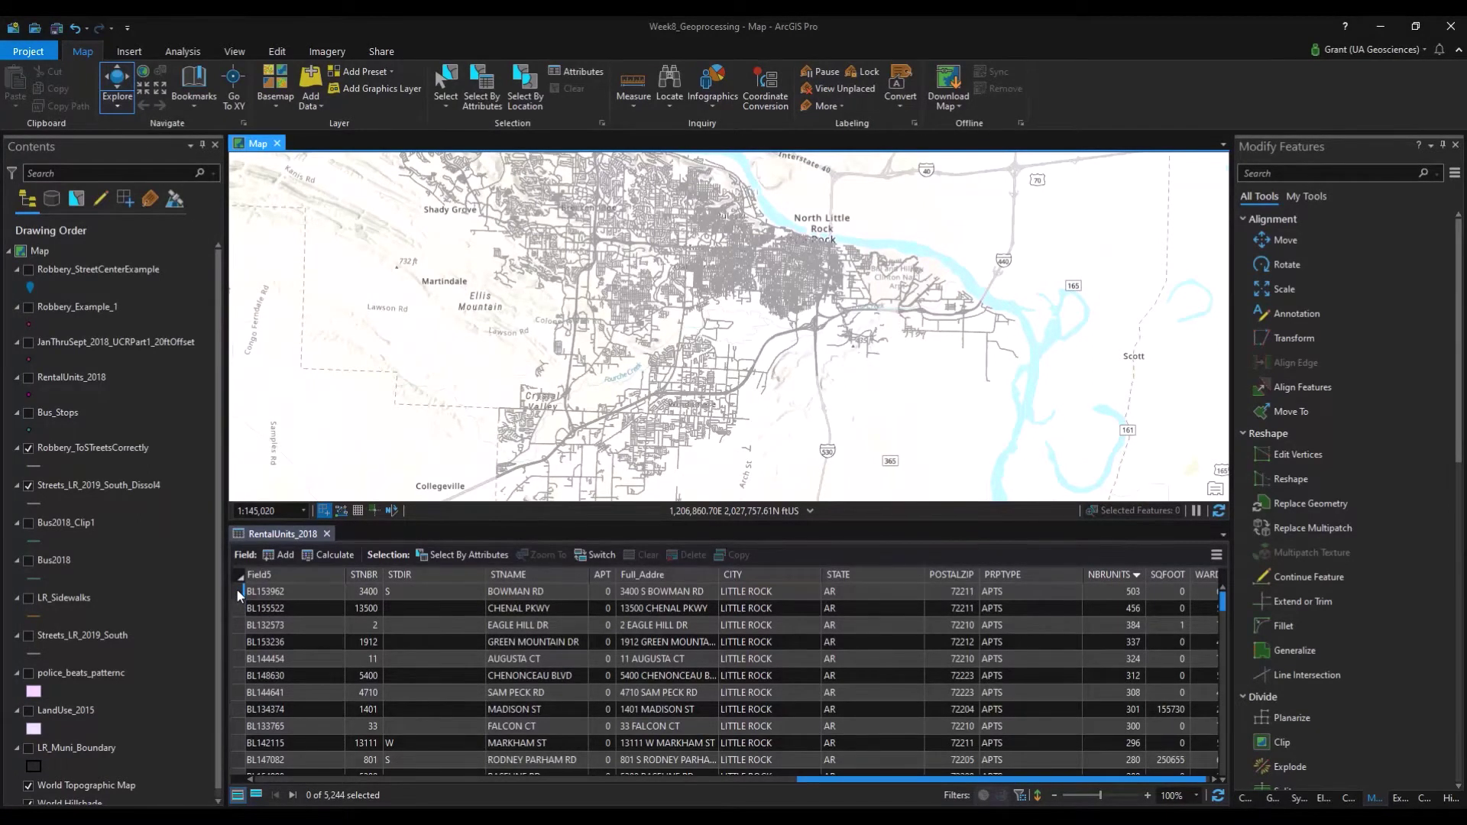
# Try selecting the first four records of the RentalUnits_2018 table by hand, and clear the selection
pyautogui.moveTo(237, 590); pyautogui.dragTo(237, 644)
pyautogui.scroll(-8, 1004, 765)
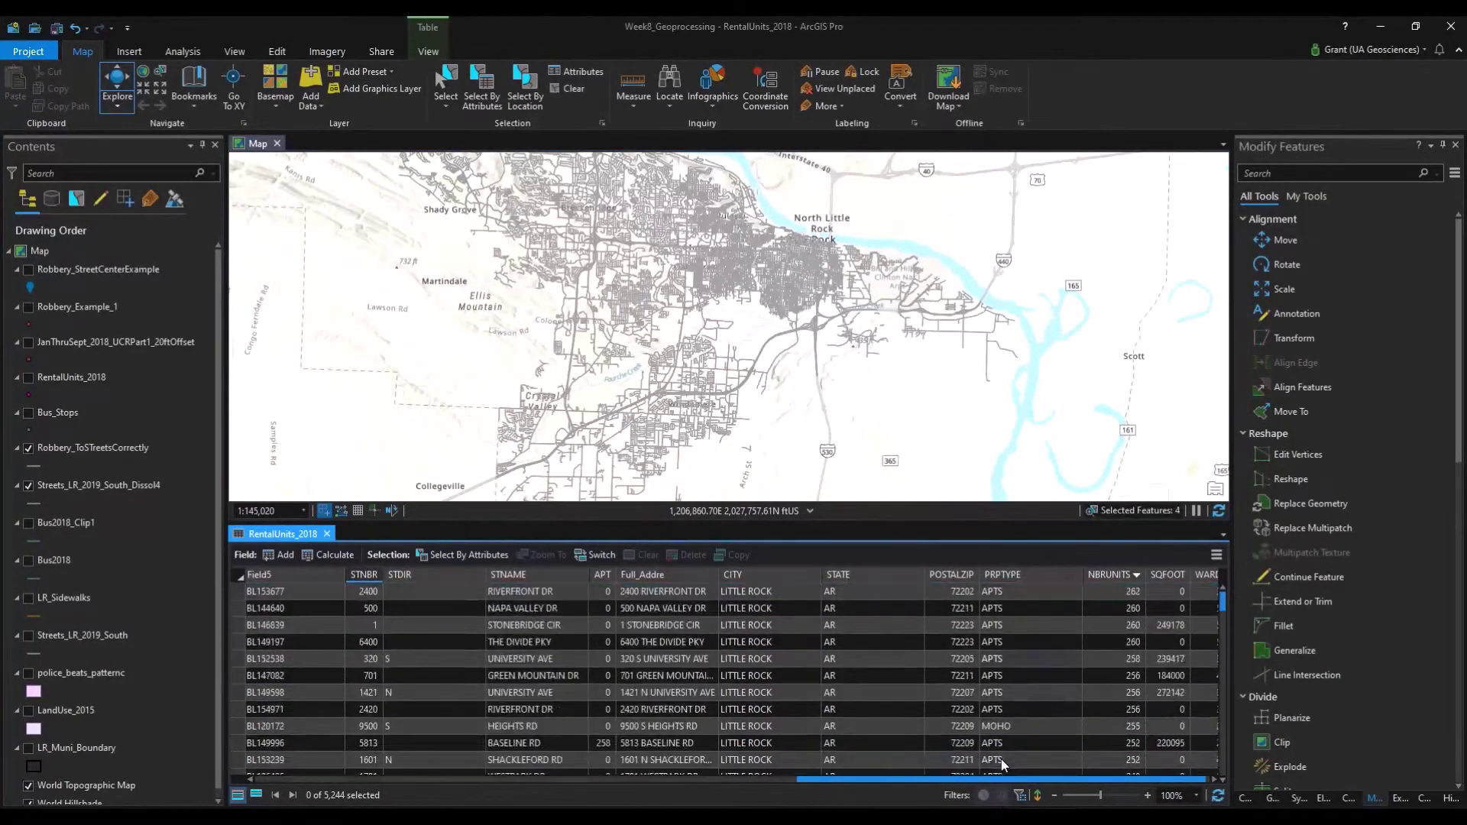
pyautogui.scroll(8, 1003, 765)
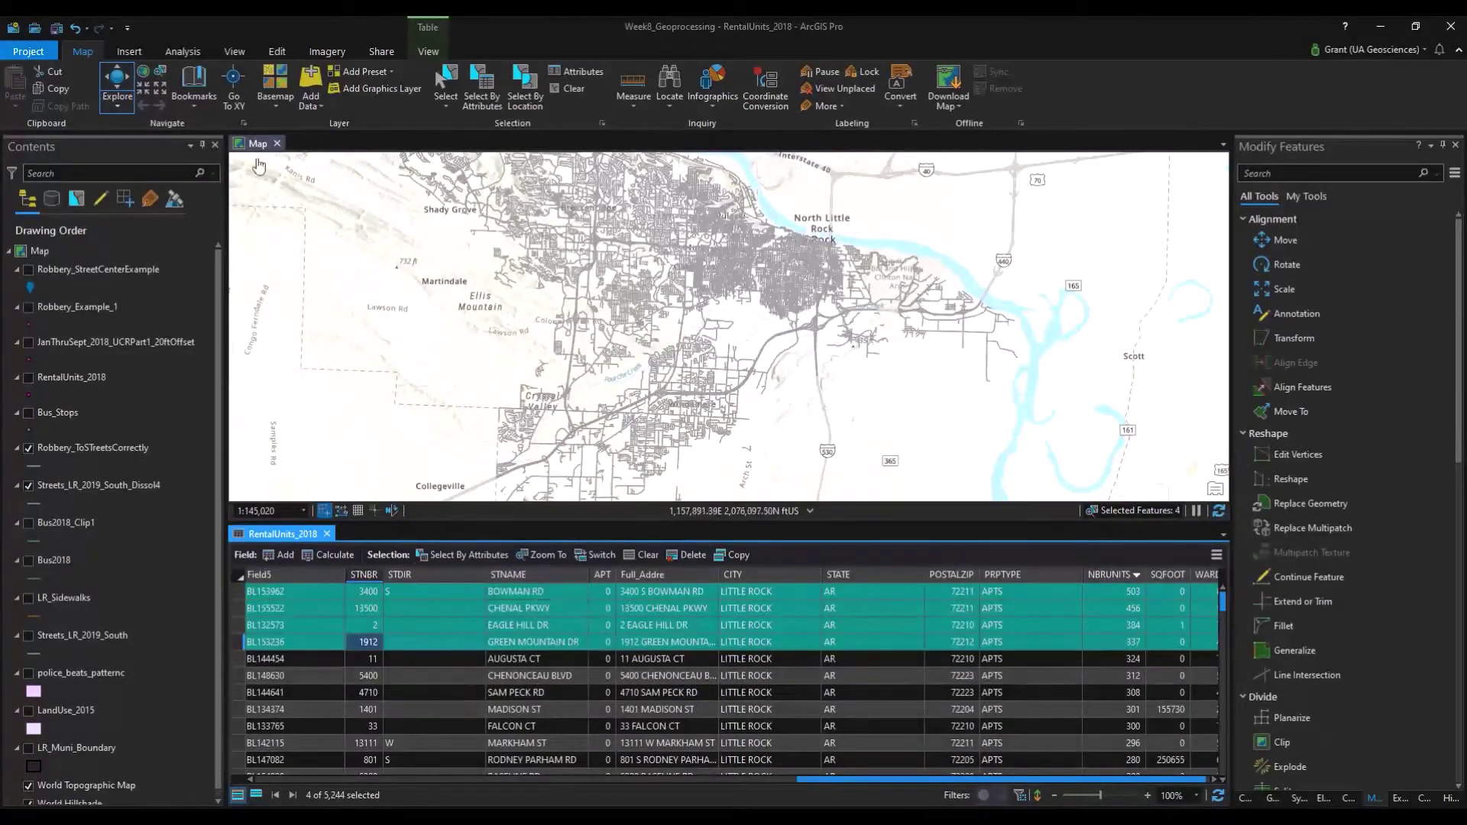
pyautogui.click(578, 90)
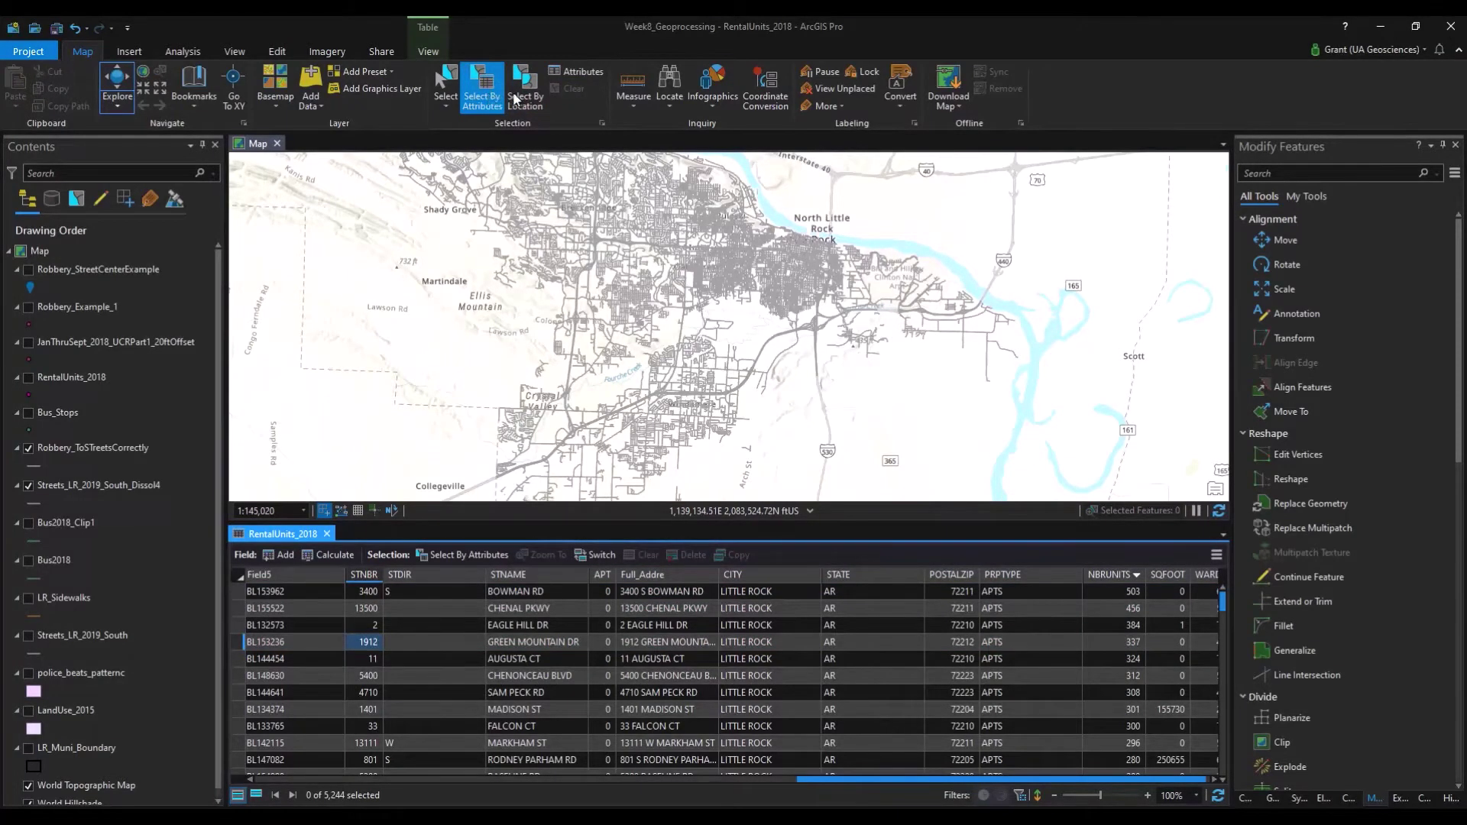
# Start a Select By Attributes query on RentalUnits_2018 as a new selection with a new expression
pyautogui.click(490, 98)
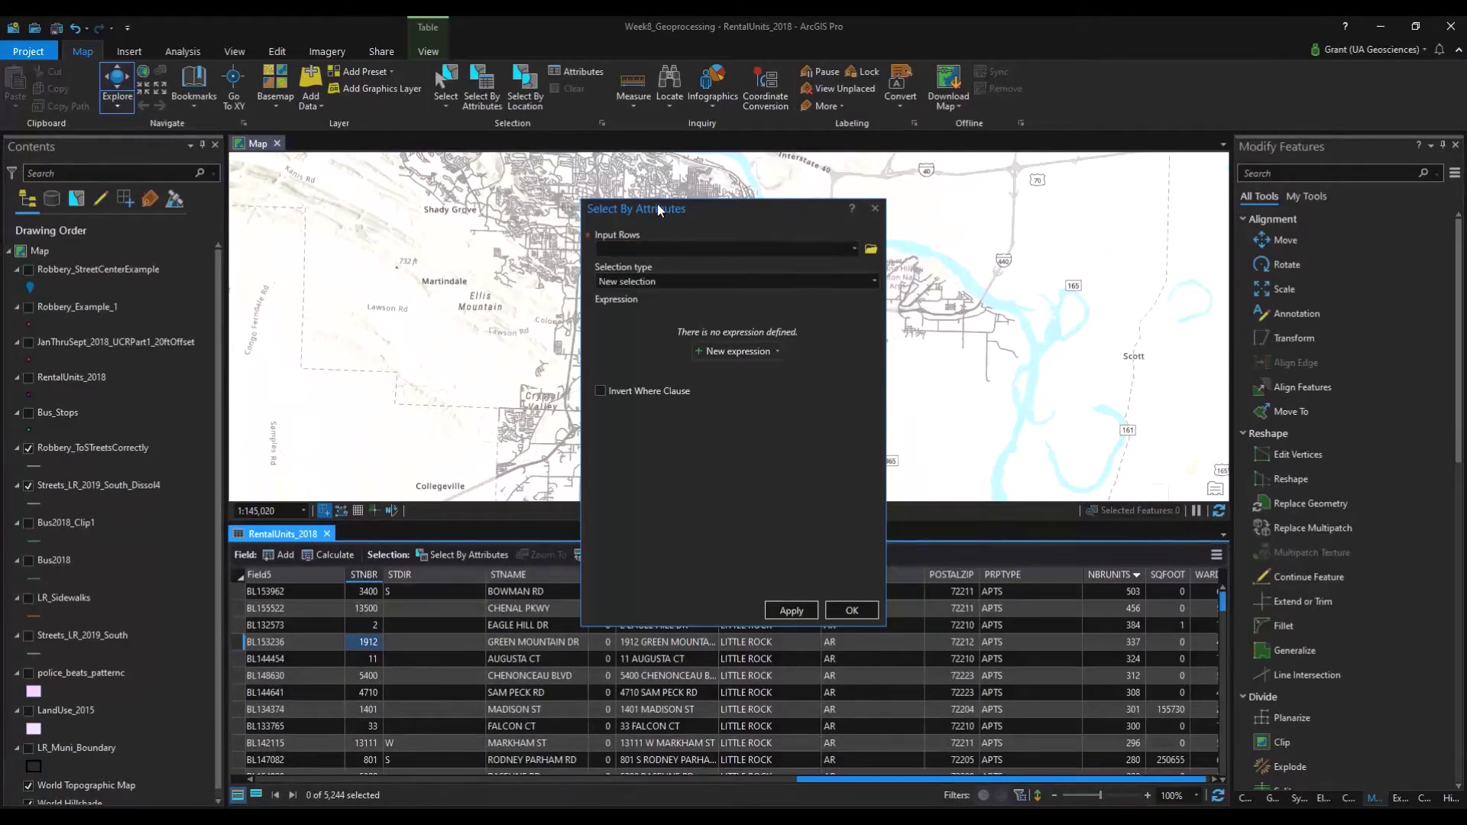
pyautogui.click(854, 250)
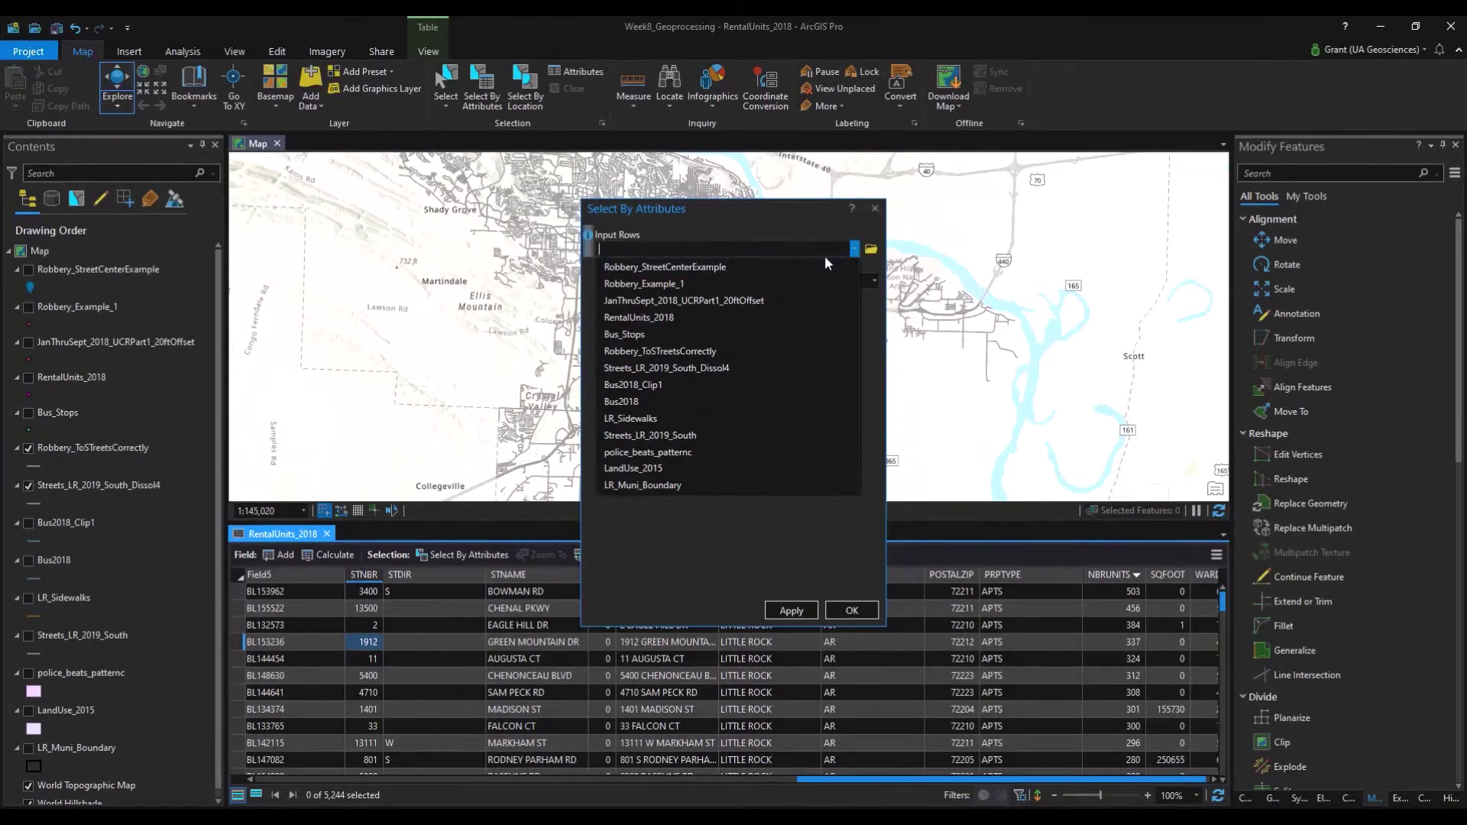
pyautogui.click(645, 320)
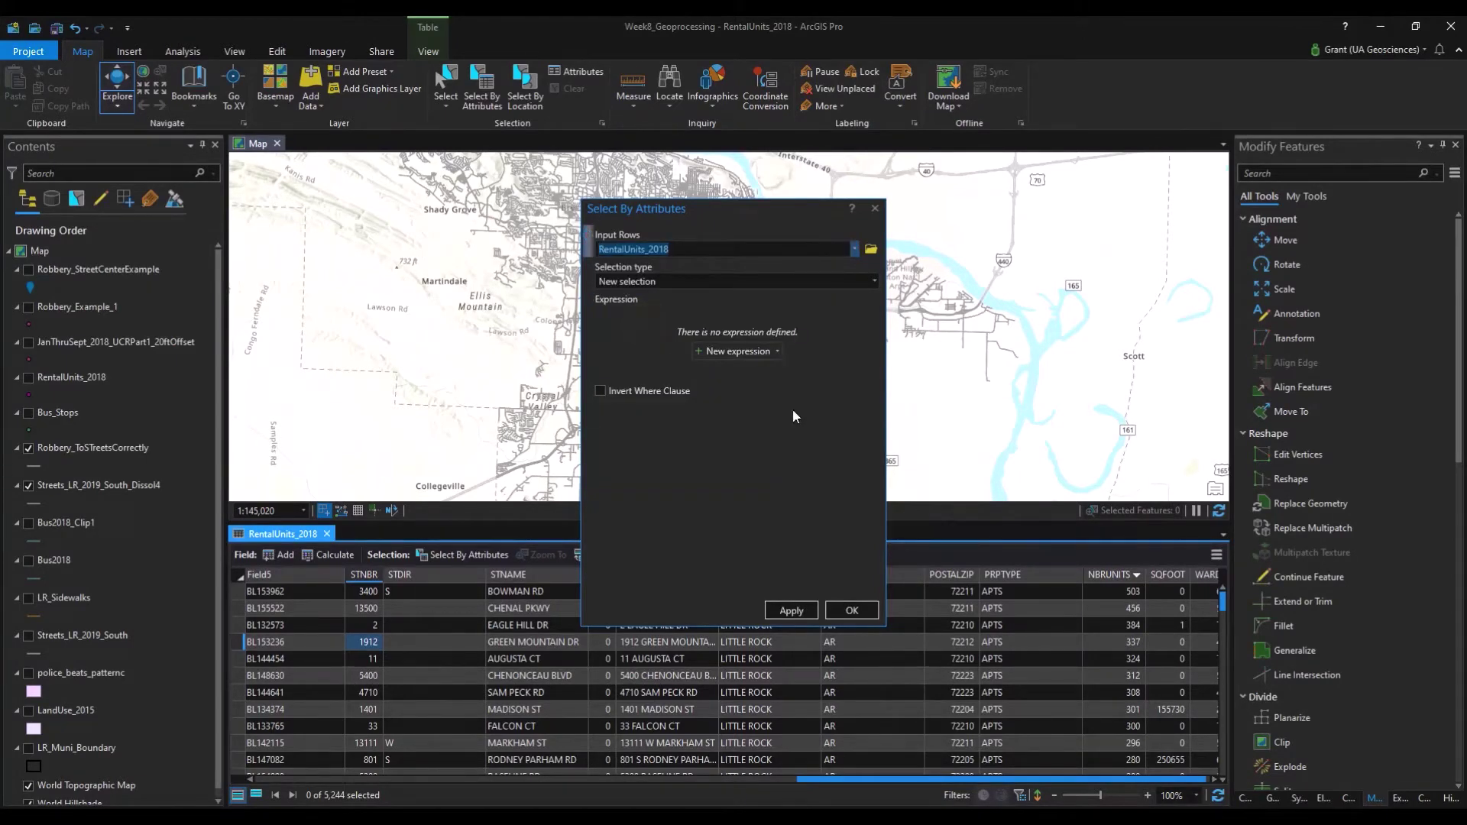
pyautogui.click(723, 351)
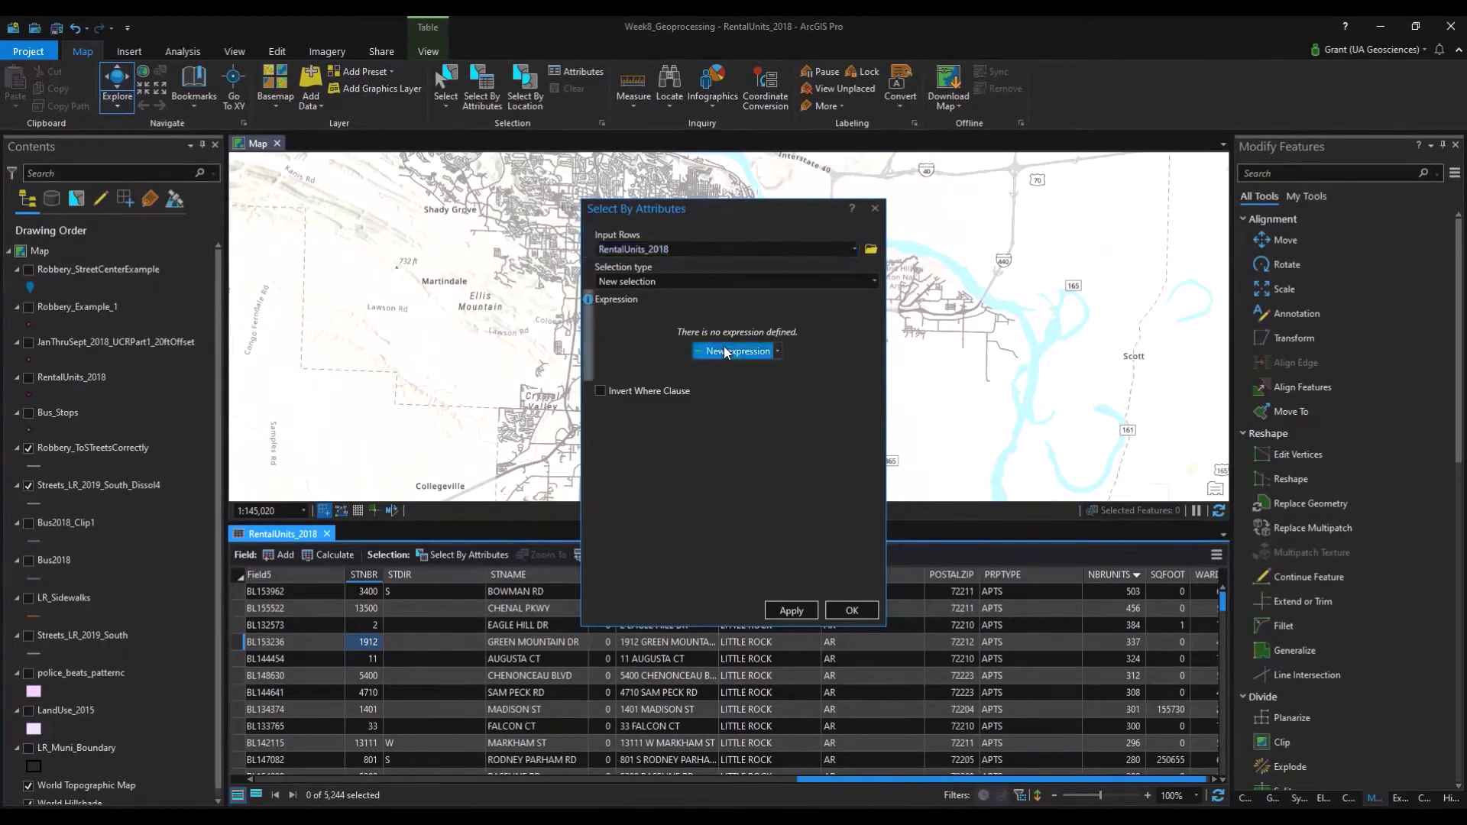
pyautogui.click(725, 351)
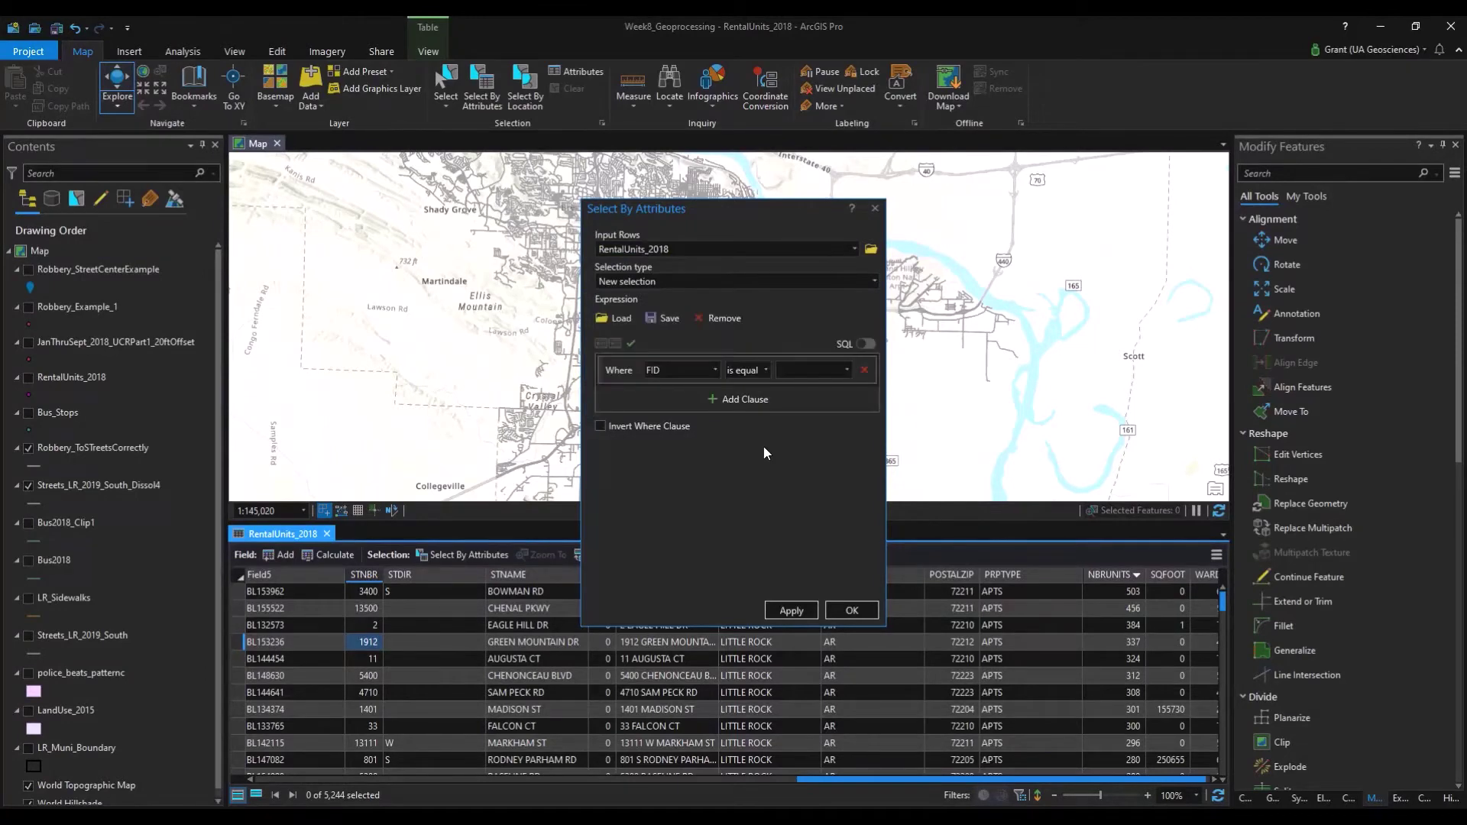
# Select the rental records where NBRUNITS is greater than or equal to 200
pyautogui.click(695, 368)
pyautogui.scroll(-3, 665, 525)
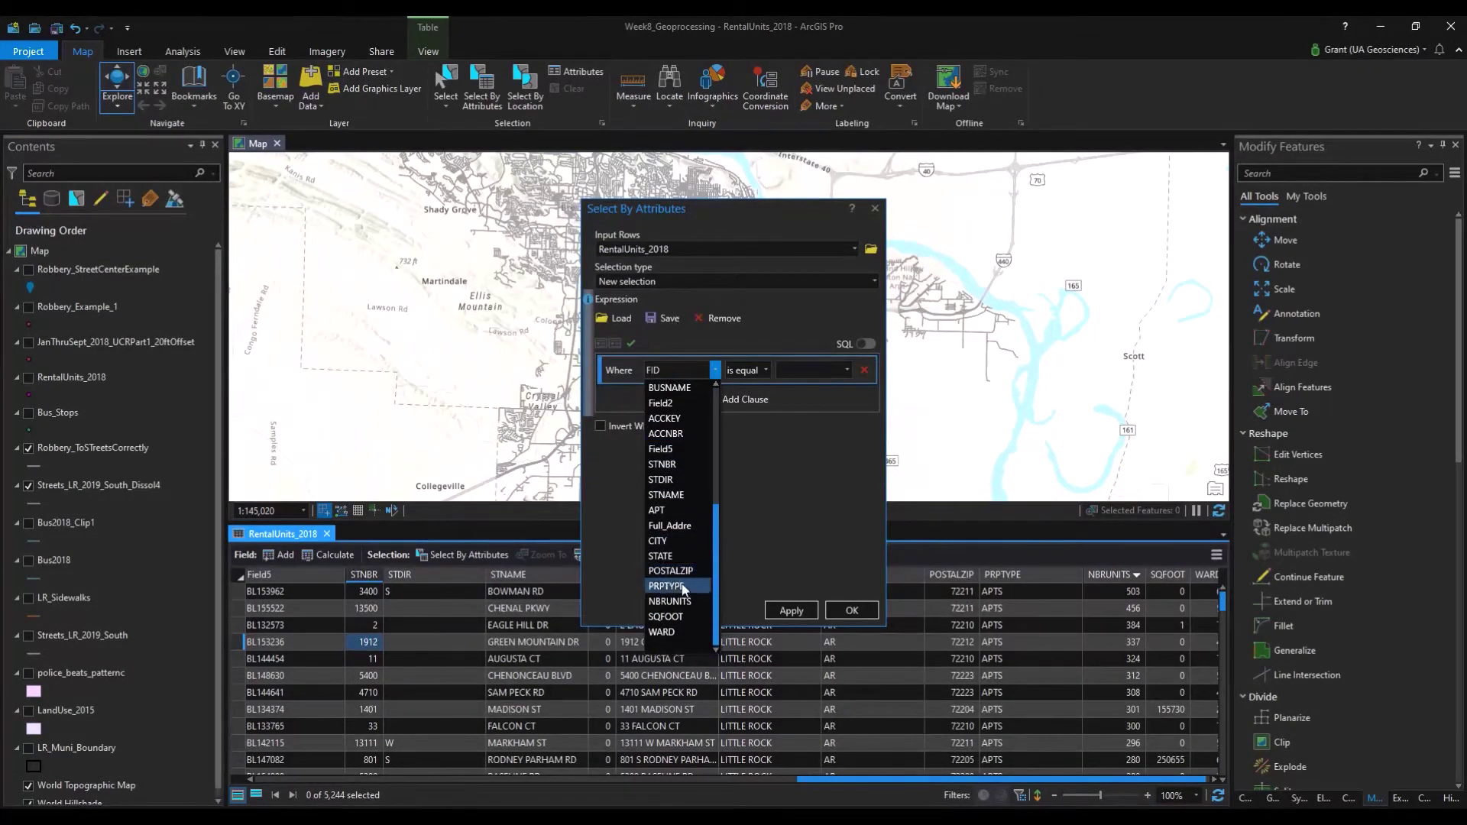
pyautogui.click(680, 602)
pyautogui.click(757, 373)
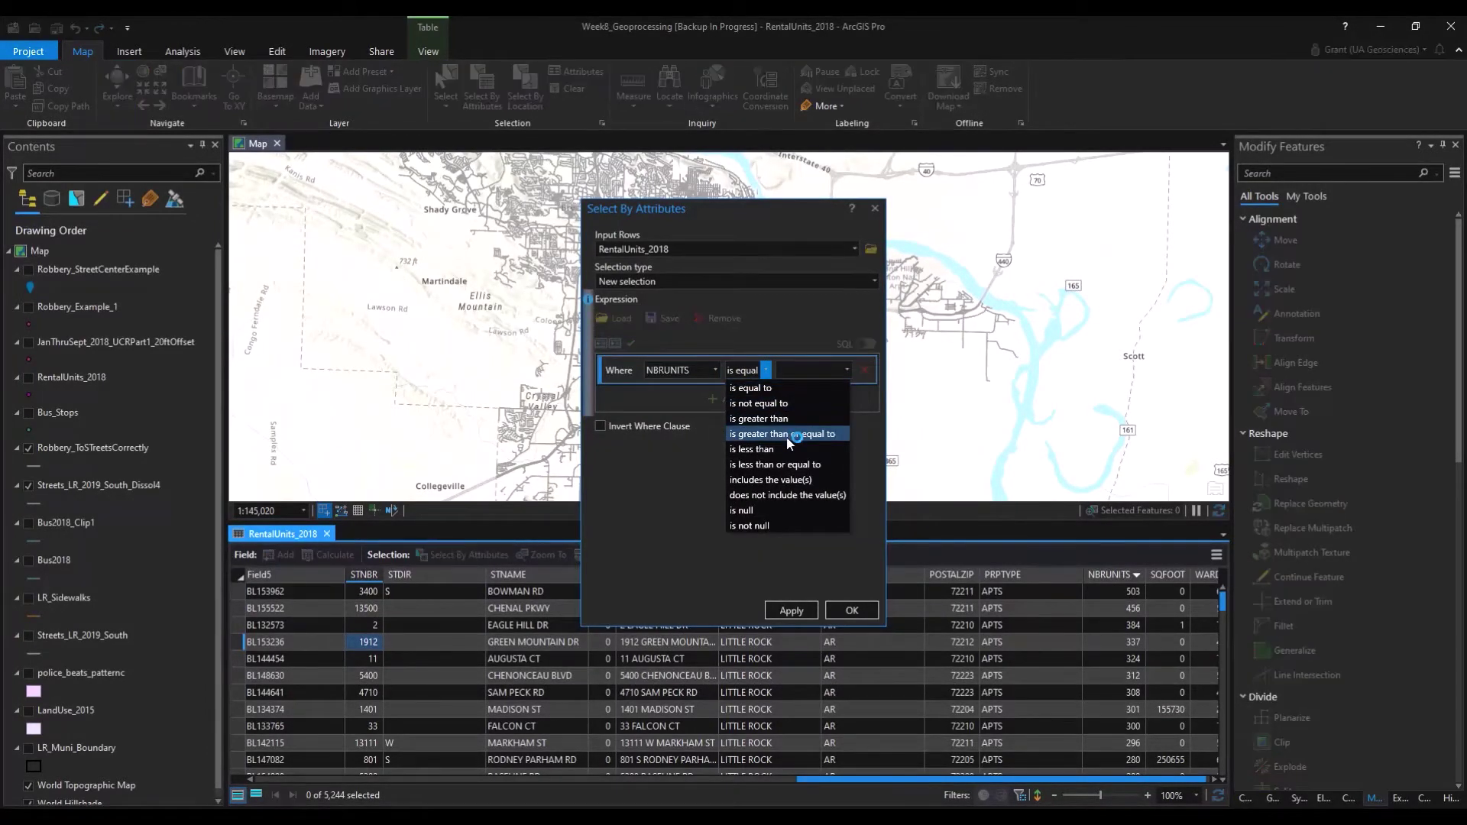
pyautogui.click(790, 434)
pyautogui.click(792, 371)
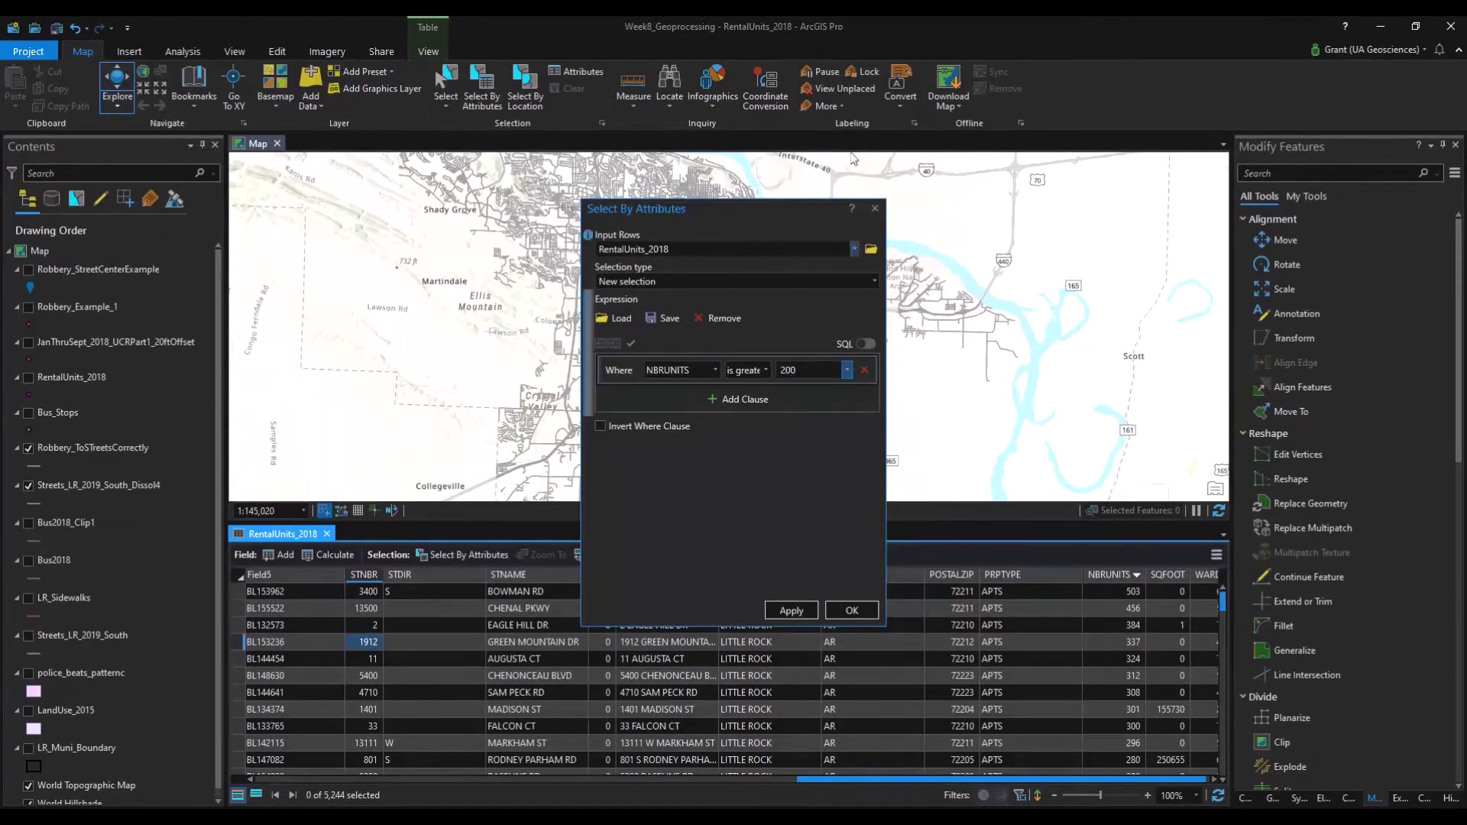
pyautogui.click(788, 613)
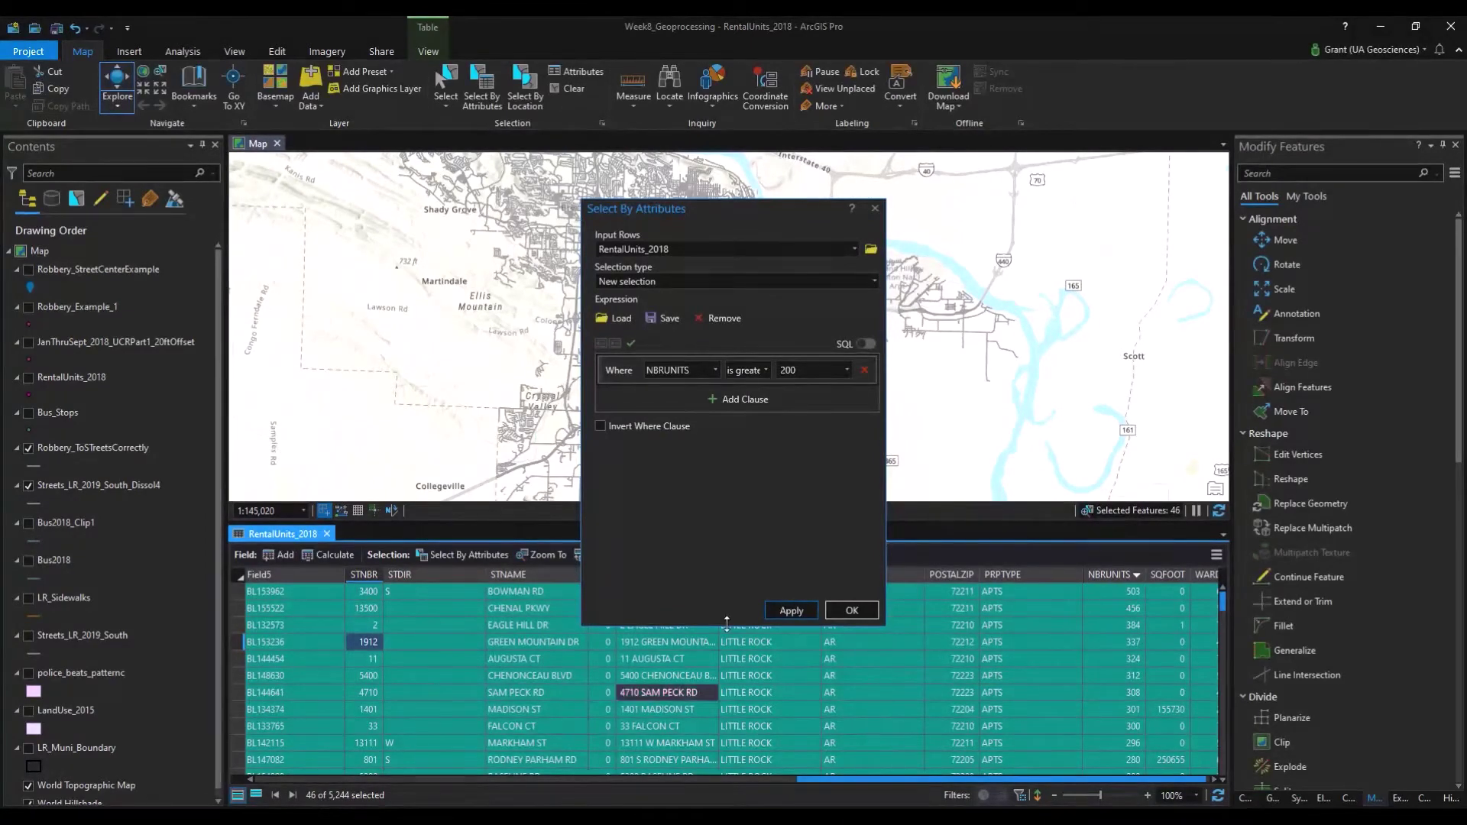
pyautogui.click(851, 611)
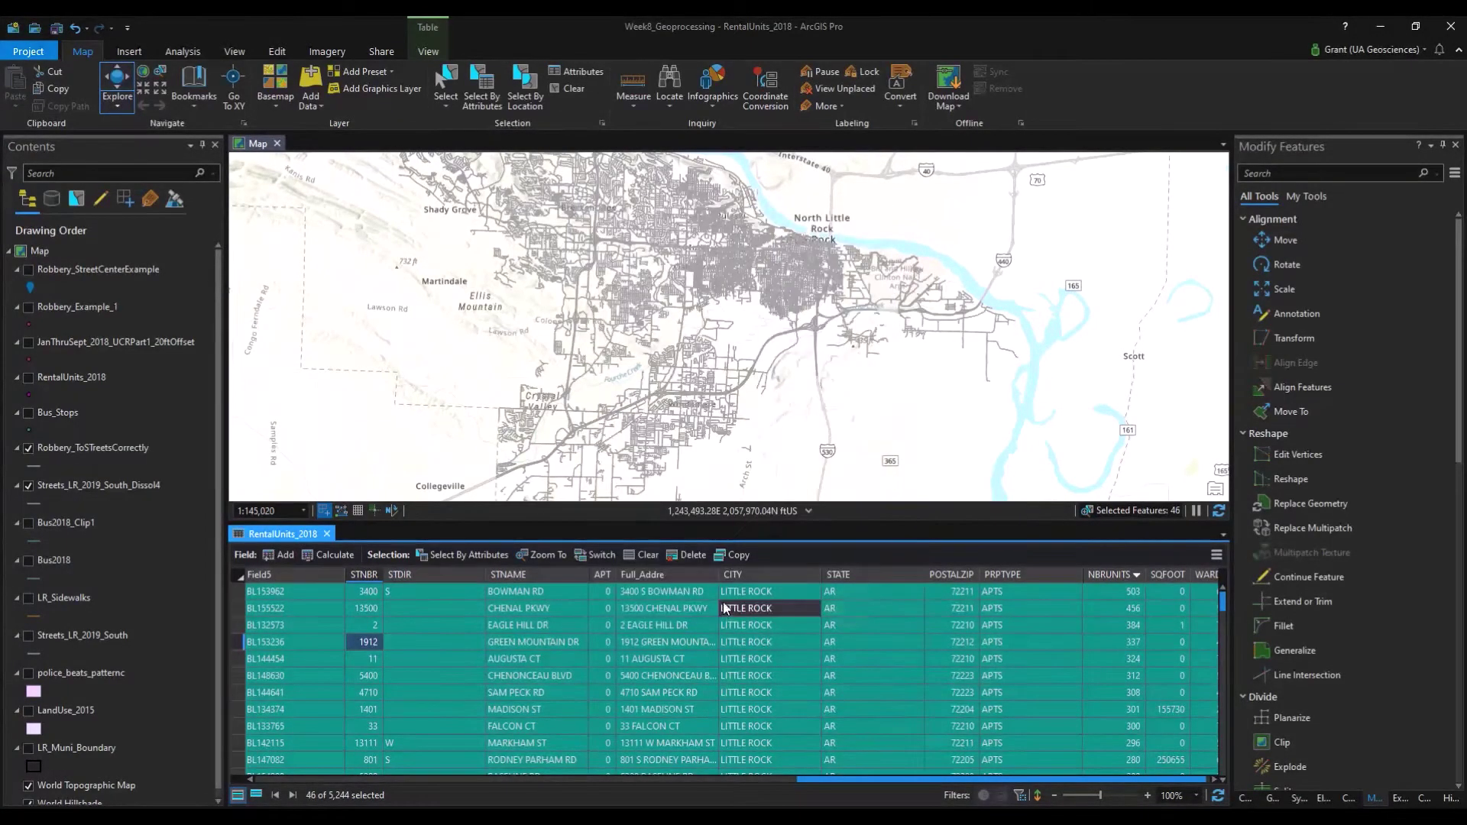
# Export the selected RentalUnits_2018 features to Week8_Geoprocessing.gdb with the output name RentalUnits200Plus
pyautogui.click(68, 378)
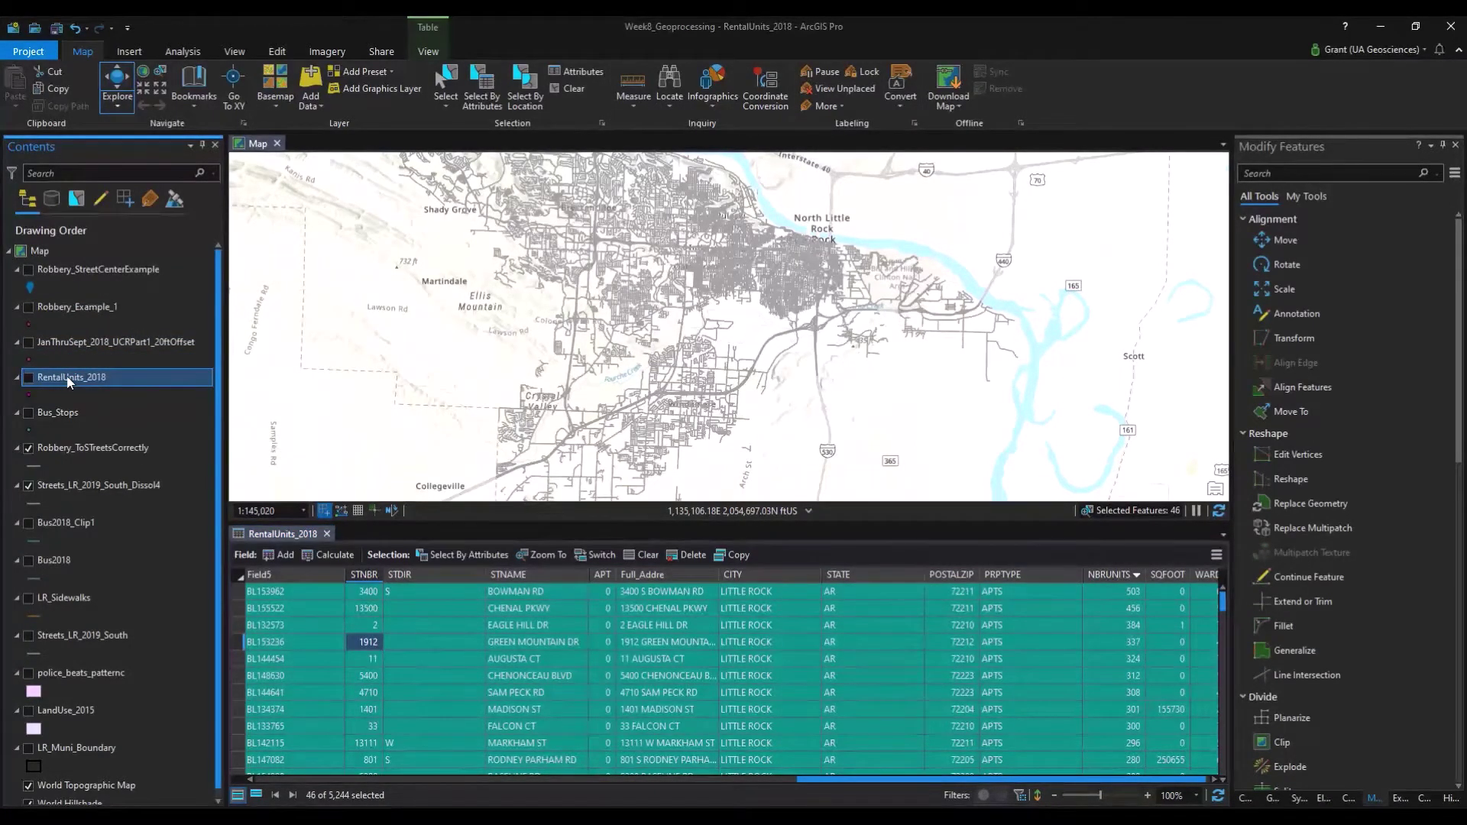
pyautogui.rightClick(69, 377)
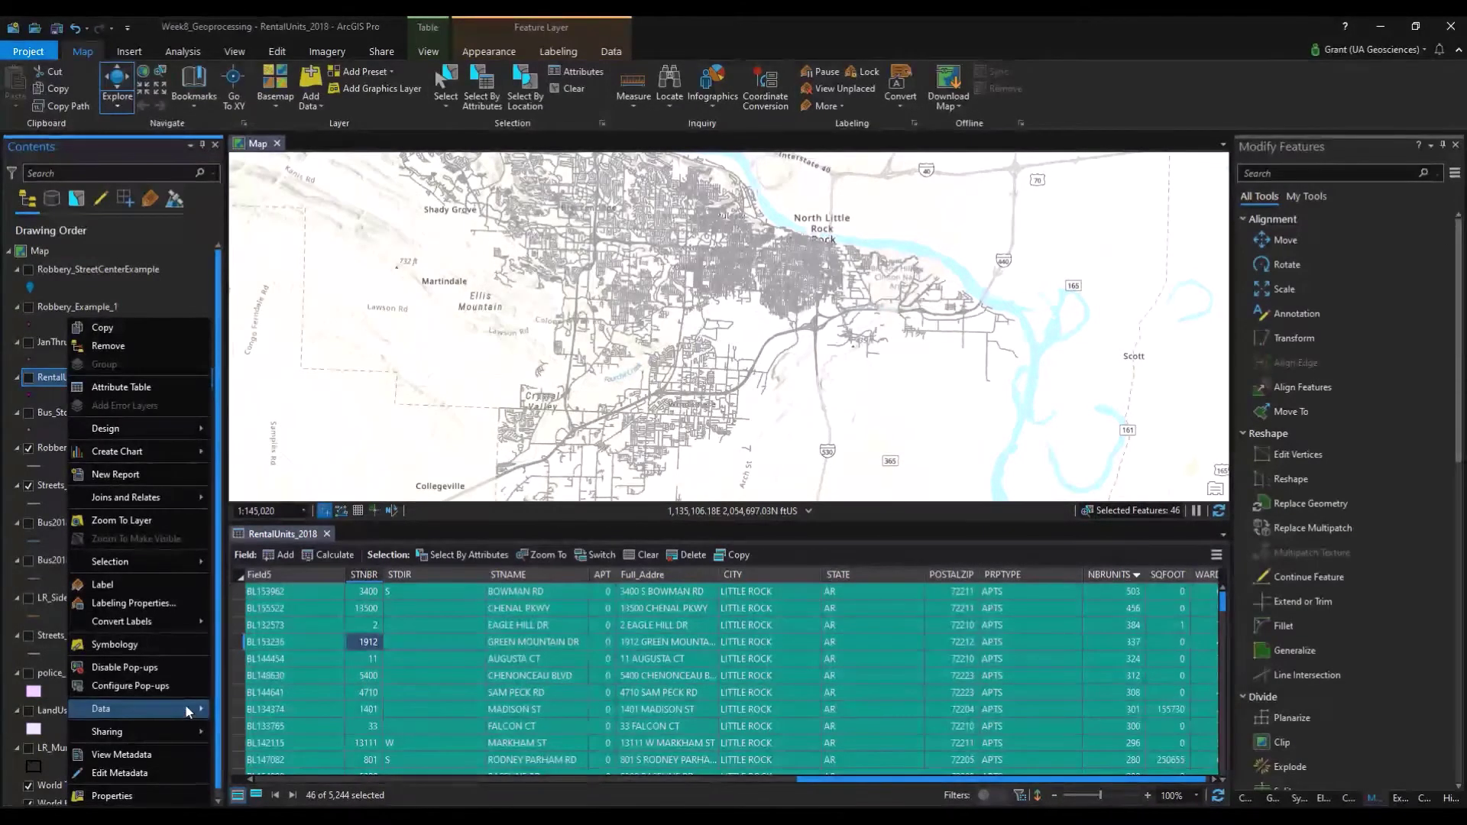
pyautogui.moveTo(185, 704)
pyautogui.click(250, 711)
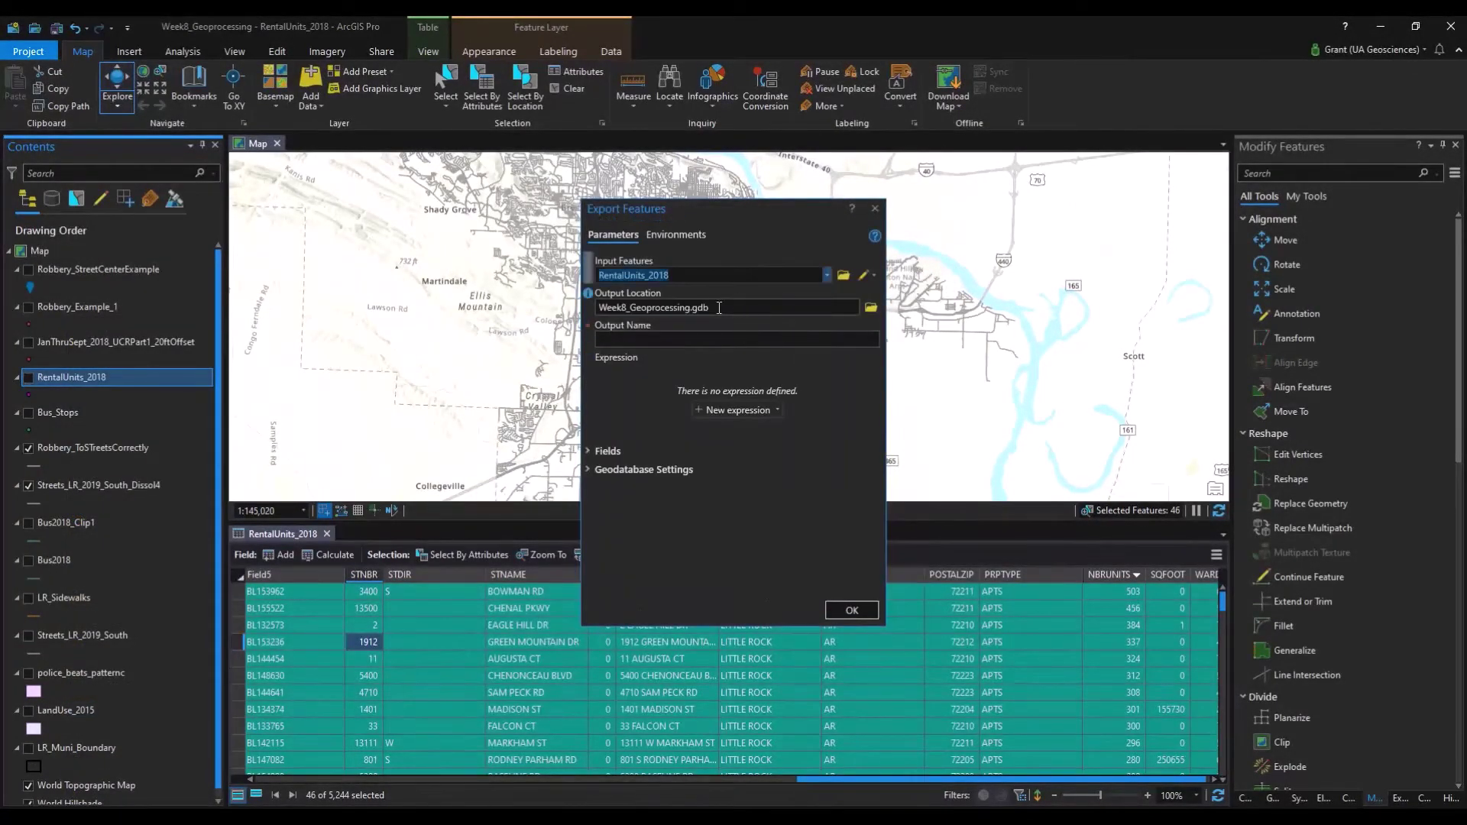
pyautogui.click(680, 337)
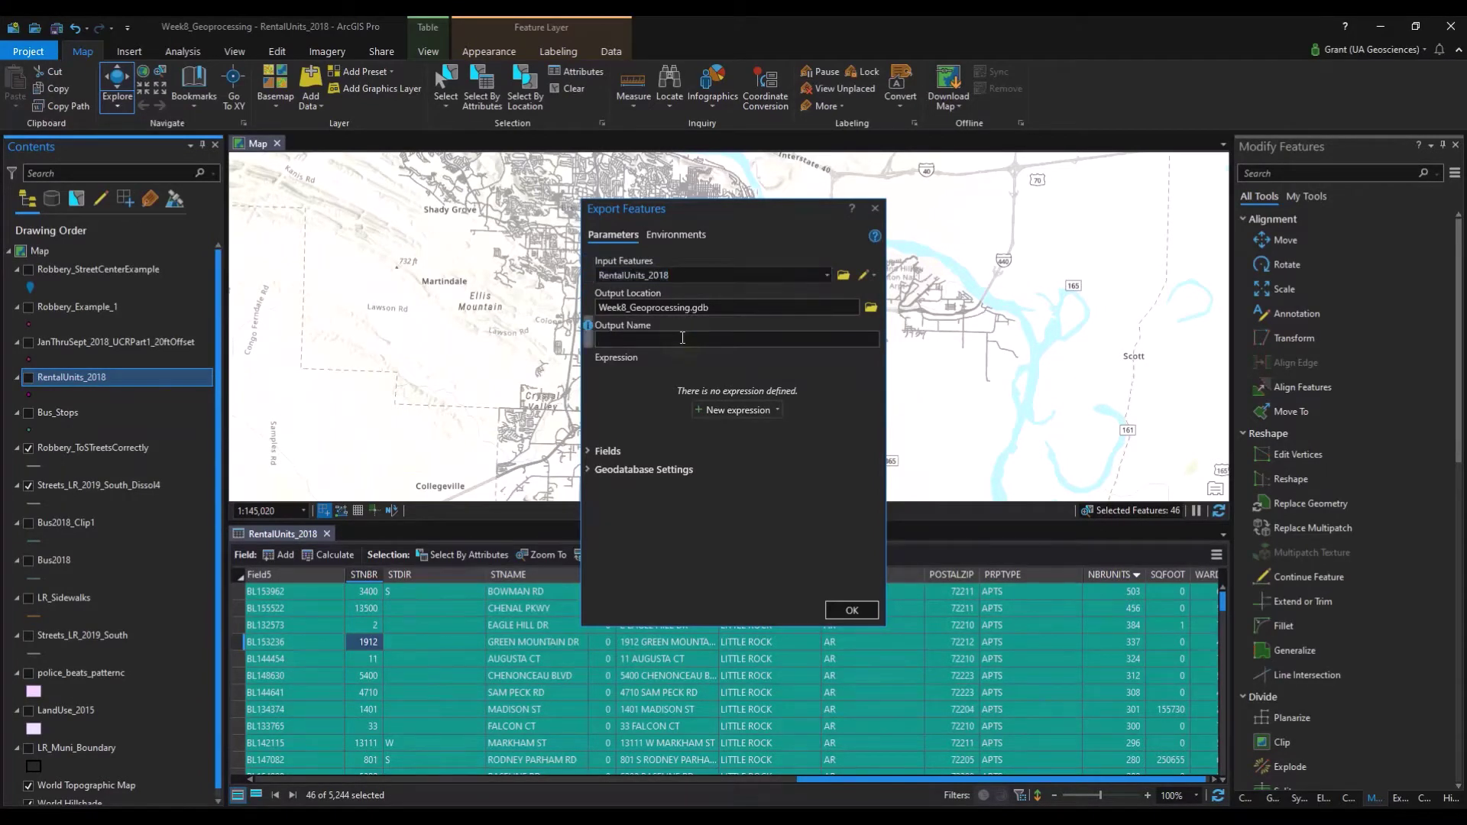
pyautogui.write('RentalUnits200Plus')
pyautogui.click(844, 612)
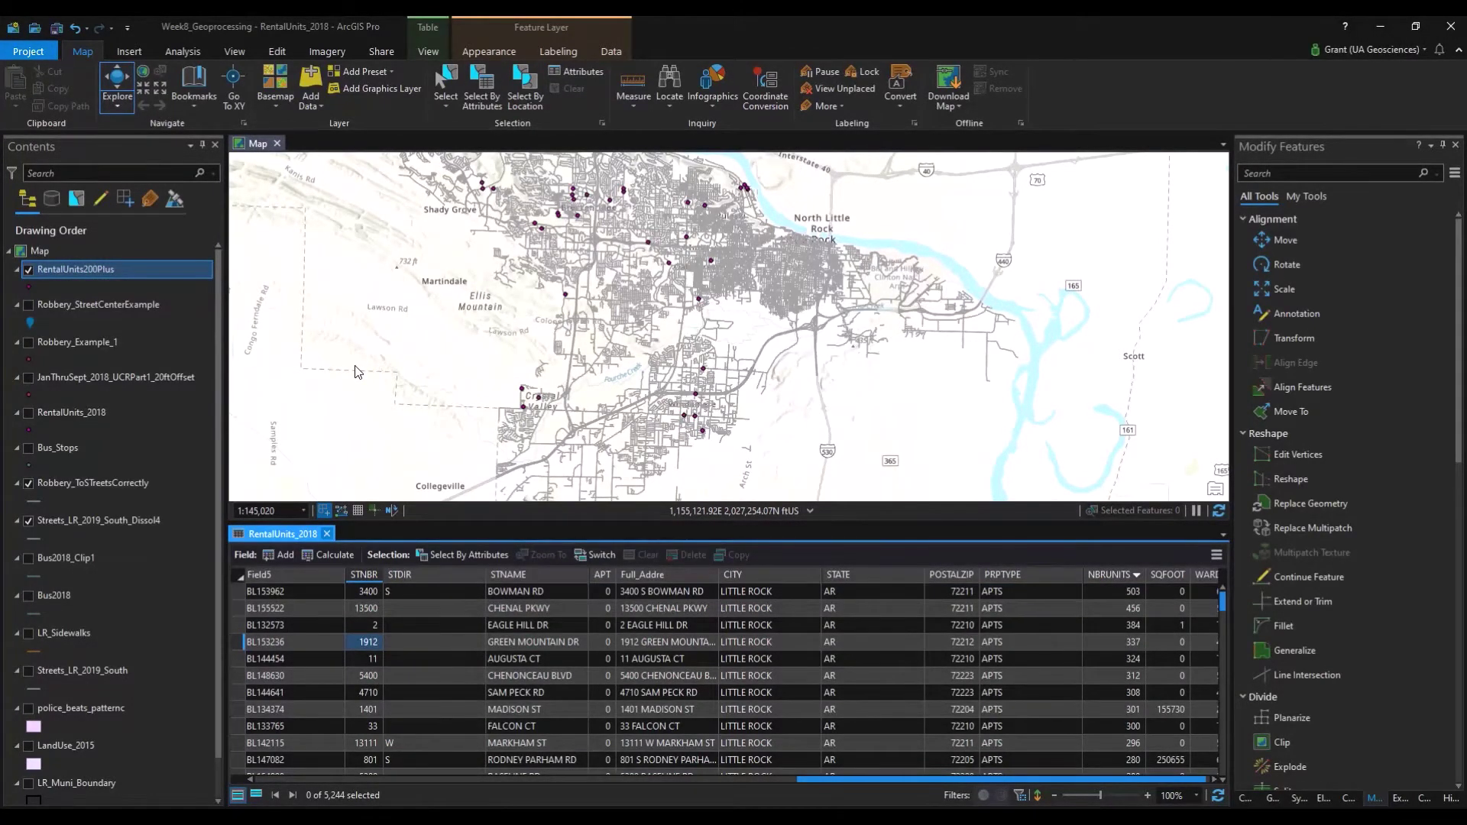
# Close the RentalUnits_2018 attribute table and hide the Streets_LR_2019_South_Dissol4 layer
pyautogui.hotkey('ctrl', 'F4')
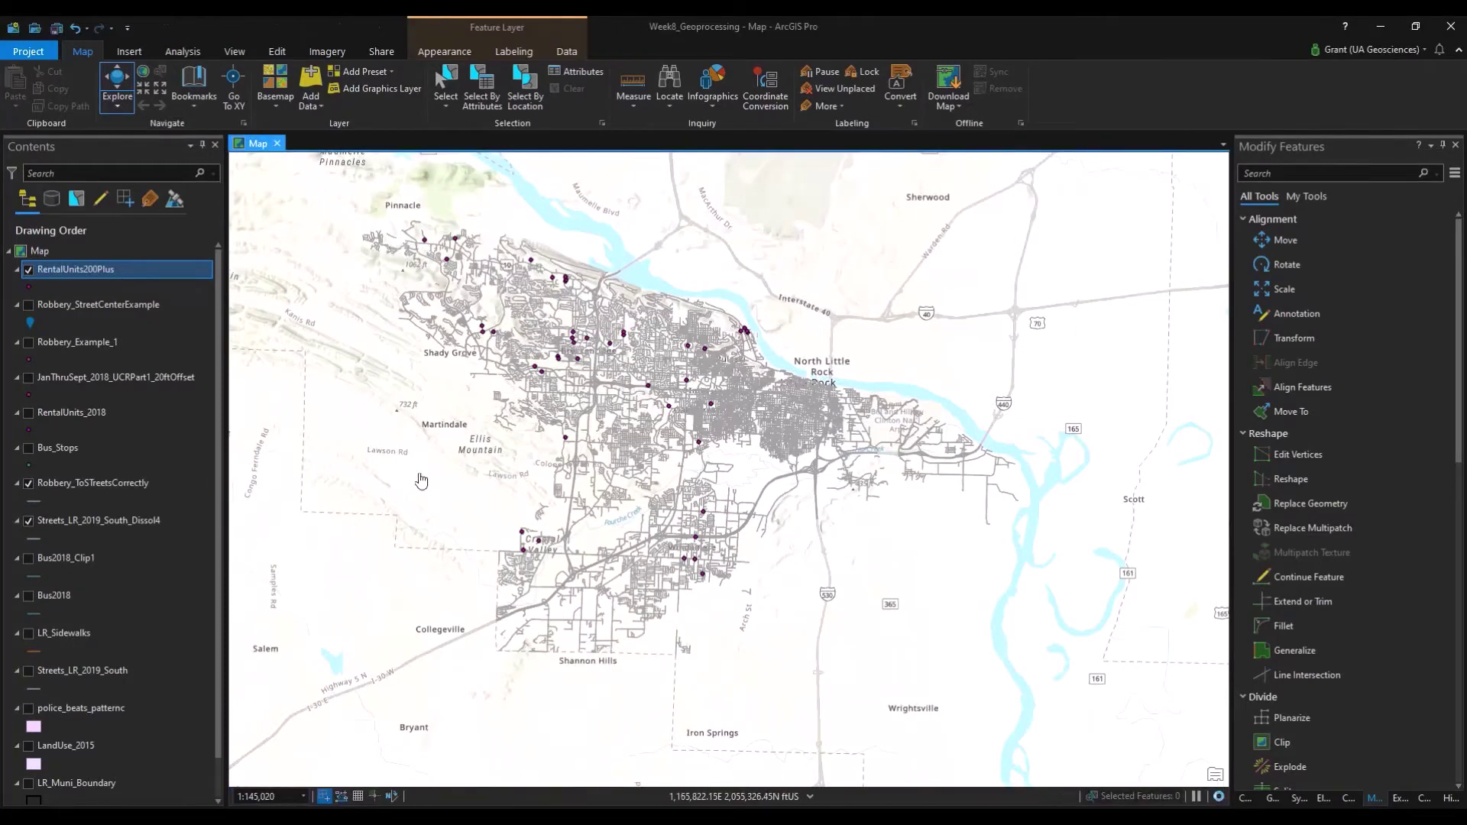
pyautogui.scroll(2, 447, 485)
pyautogui.click(62, 487)
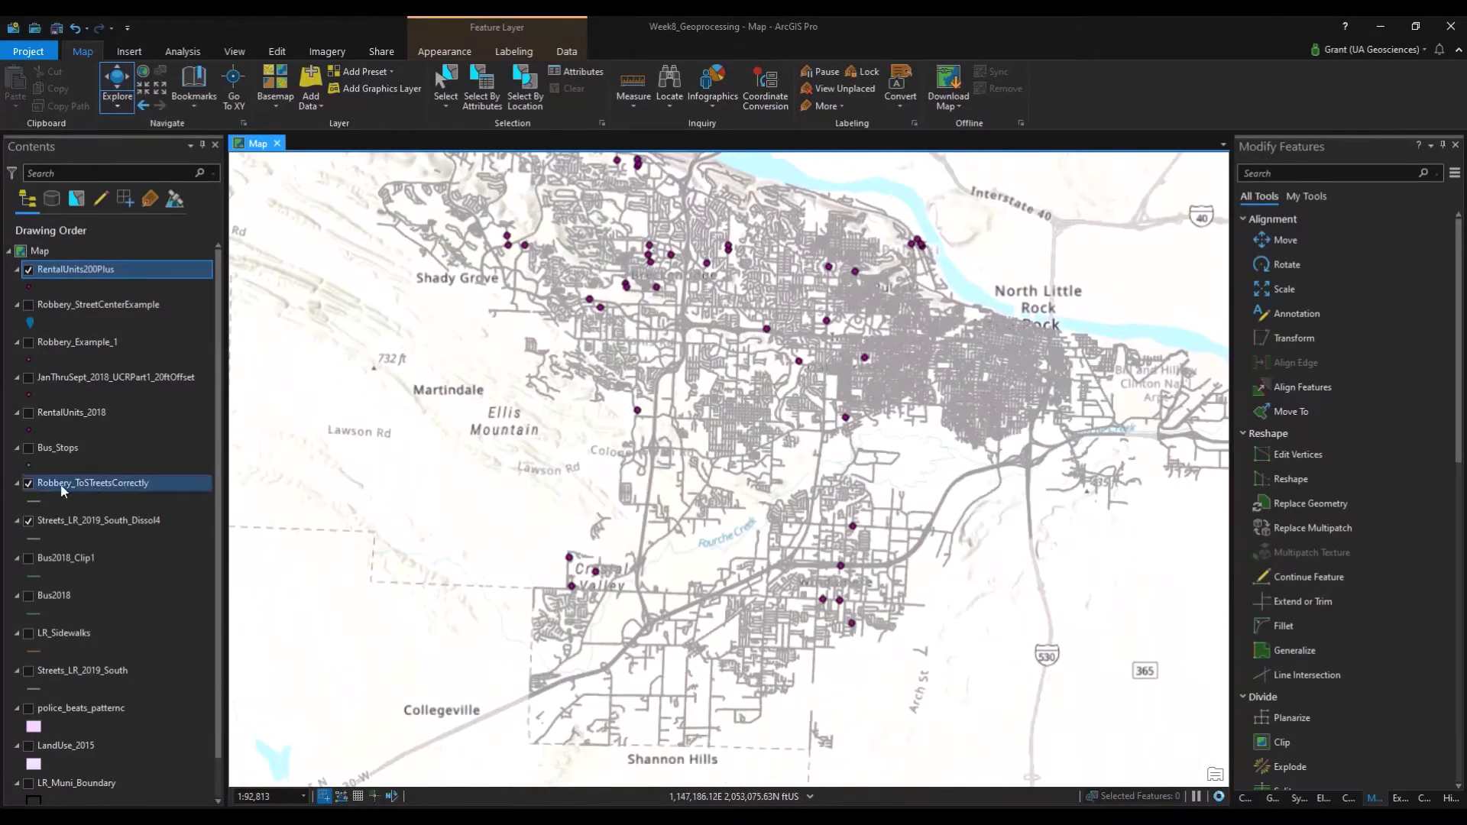
pyautogui.click(28, 520)
pyautogui.click(33, 503)
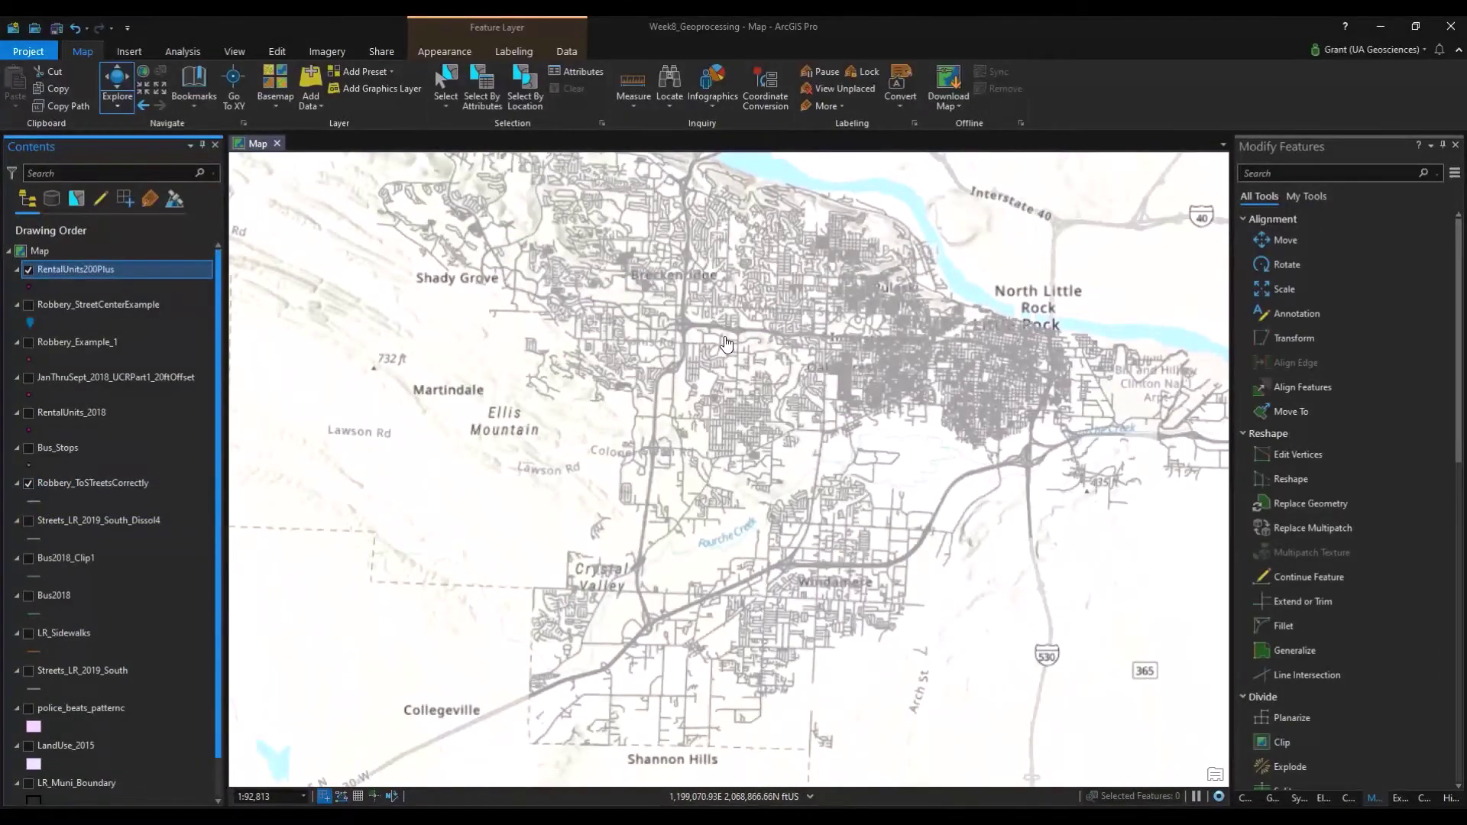
# Examine how the RentalUnits200Plus points are spread across the city, and hide the Robbery_ToSTreetsCorrectly layer
pyautogui.scroll(2, 942, 262)
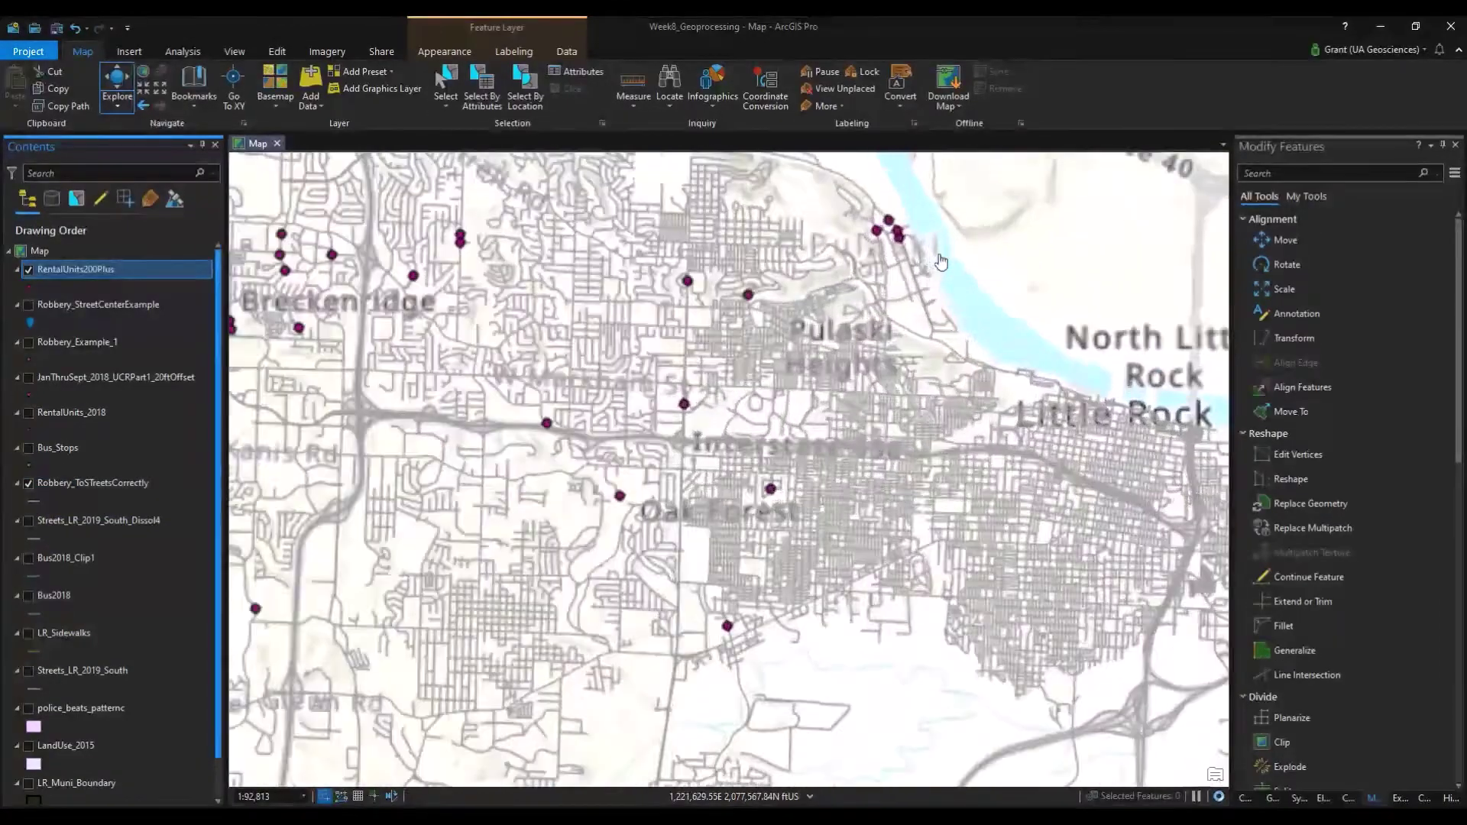
pyautogui.scroll(4, 942, 262)
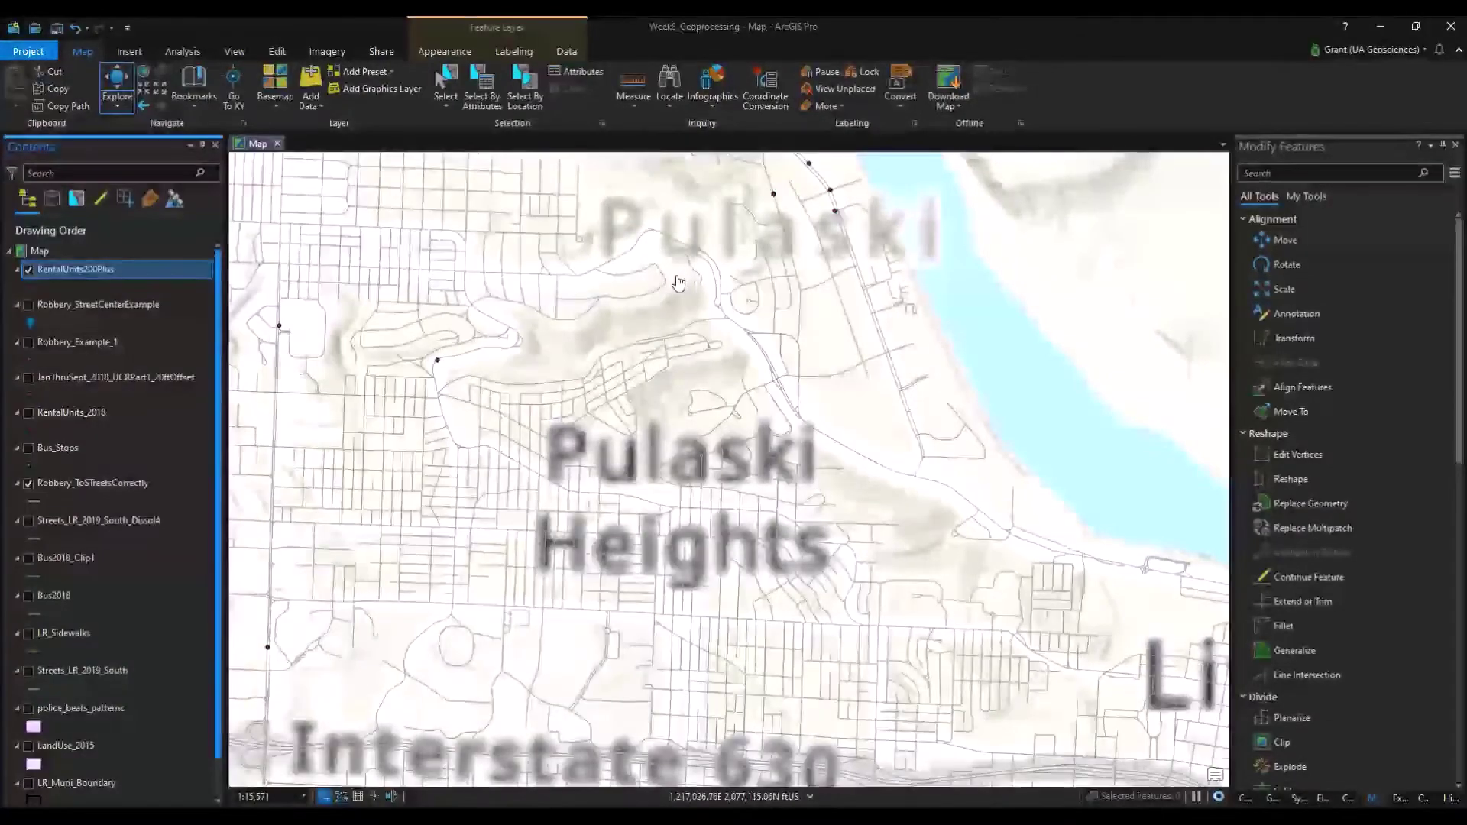
pyautogui.moveTo(787, 214); pyautogui.dragTo(852, 488)
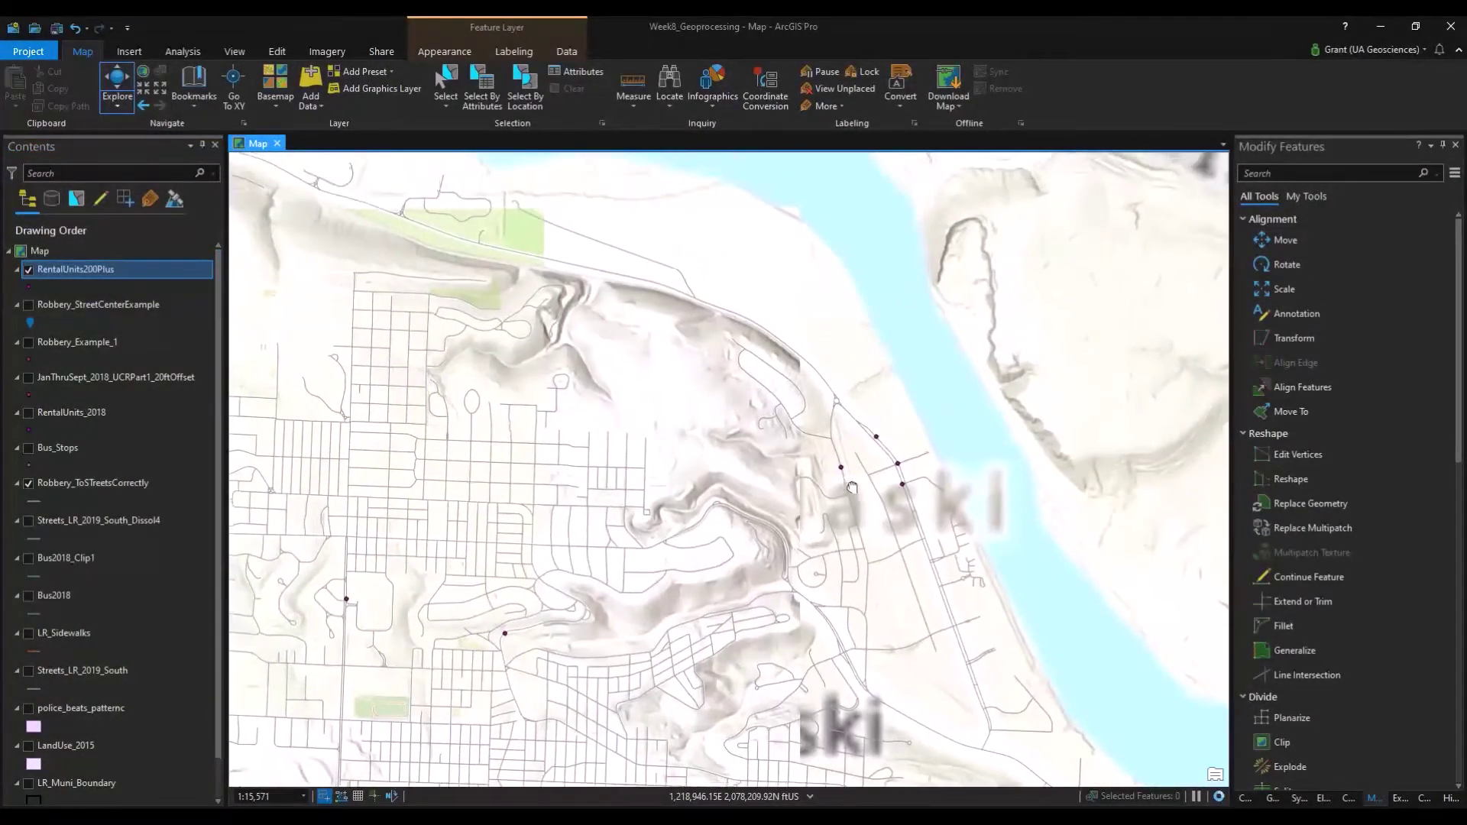
pyautogui.moveTo(549, 450); pyautogui.dragTo(639, 503)
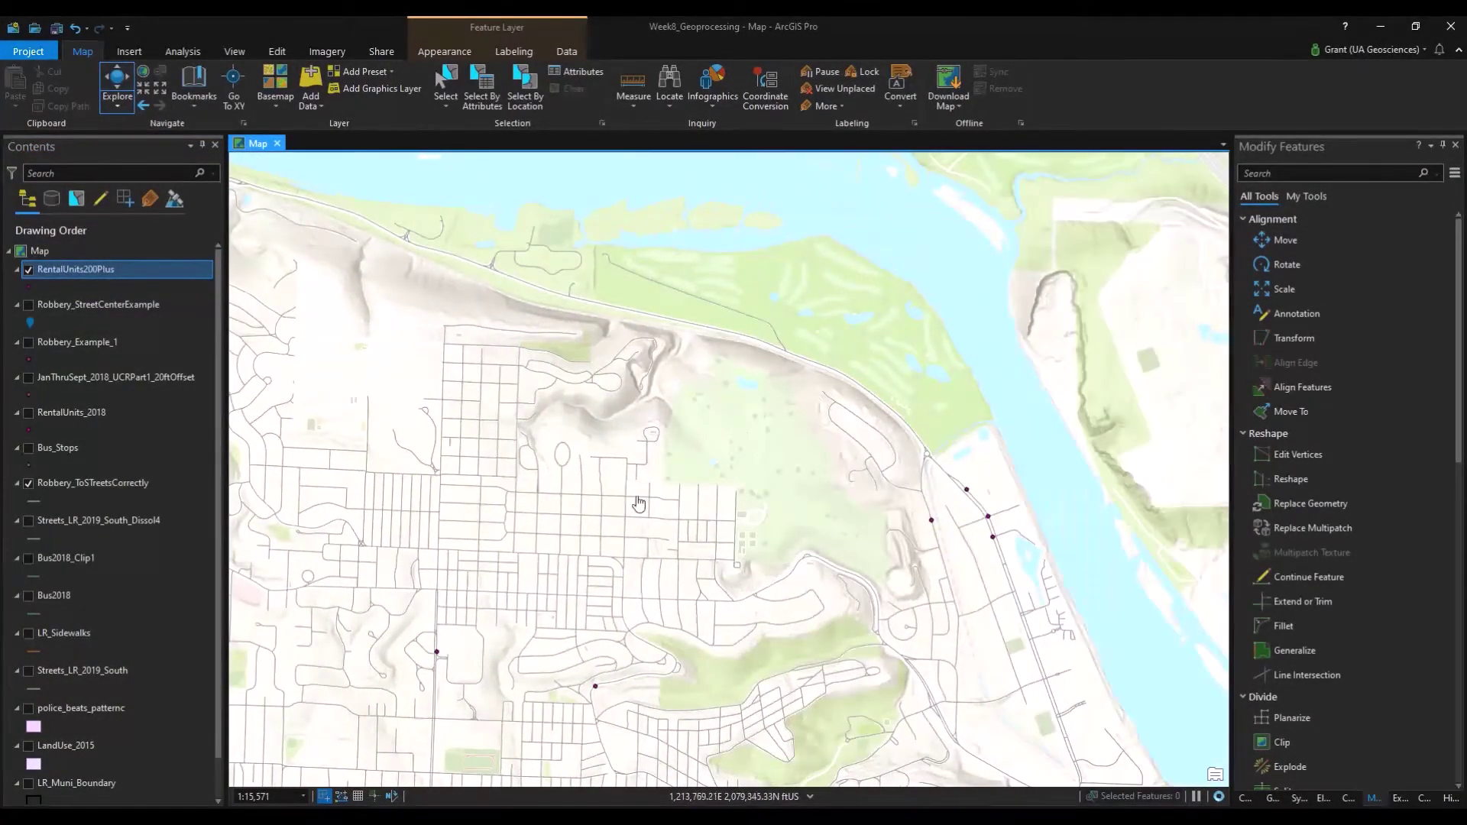
pyautogui.scroll(-2, 619, 550)
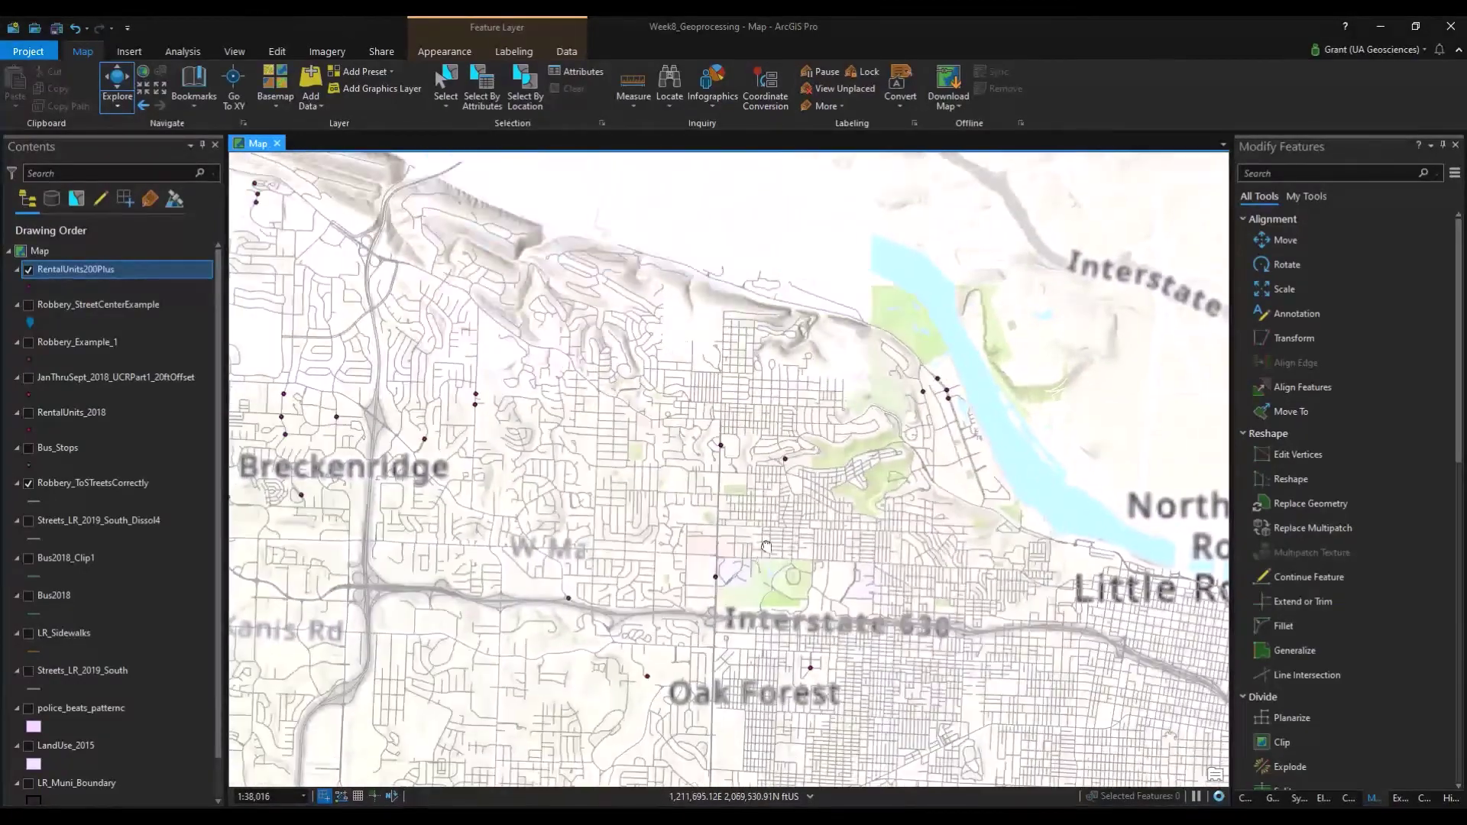
pyautogui.scroll(-2, 767, 547)
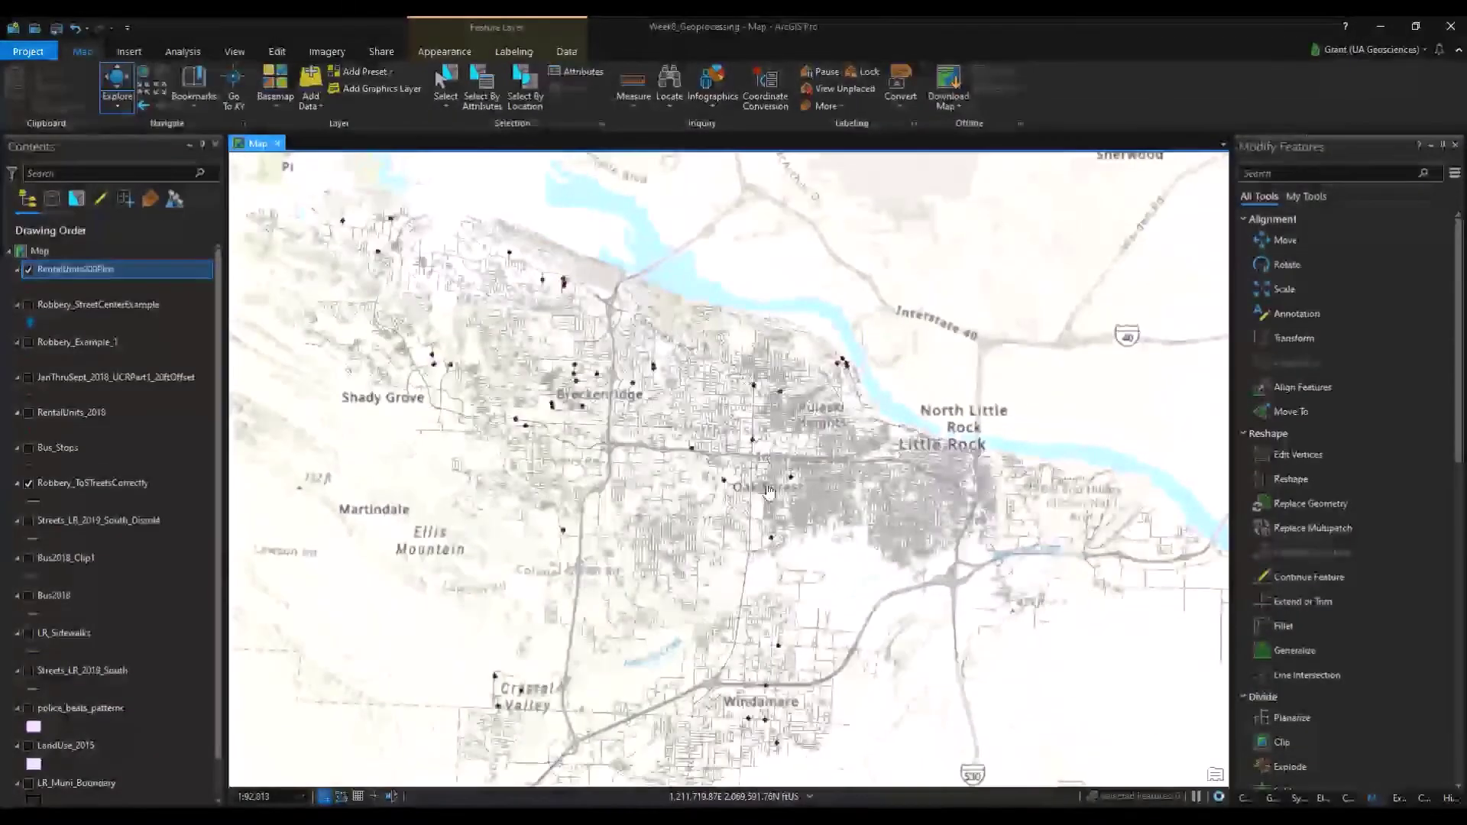
pyautogui.moveTo(757, 562); pyautogui.dragTo(744, 522)
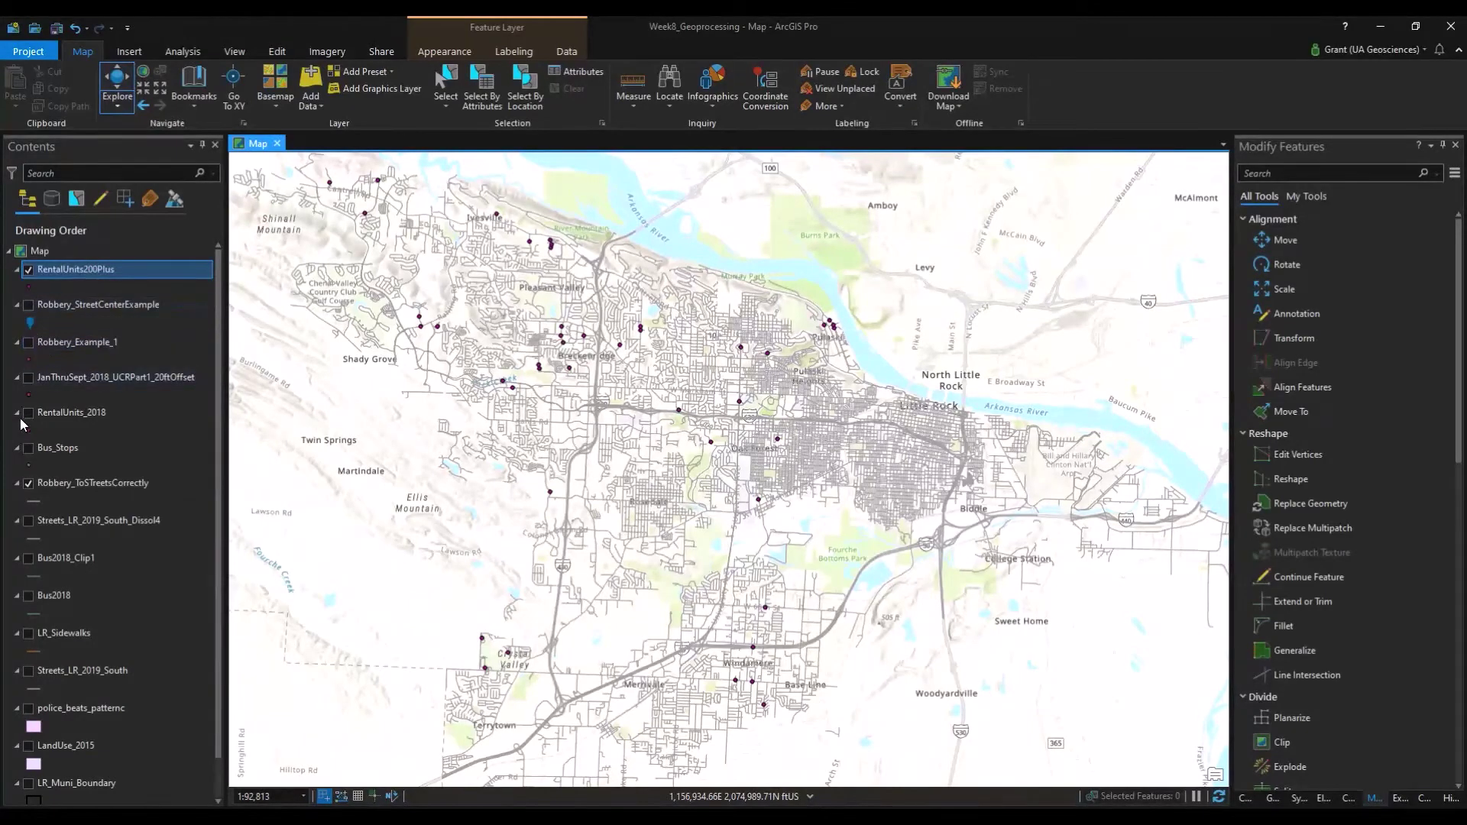
pyautogui.click(29, 483)
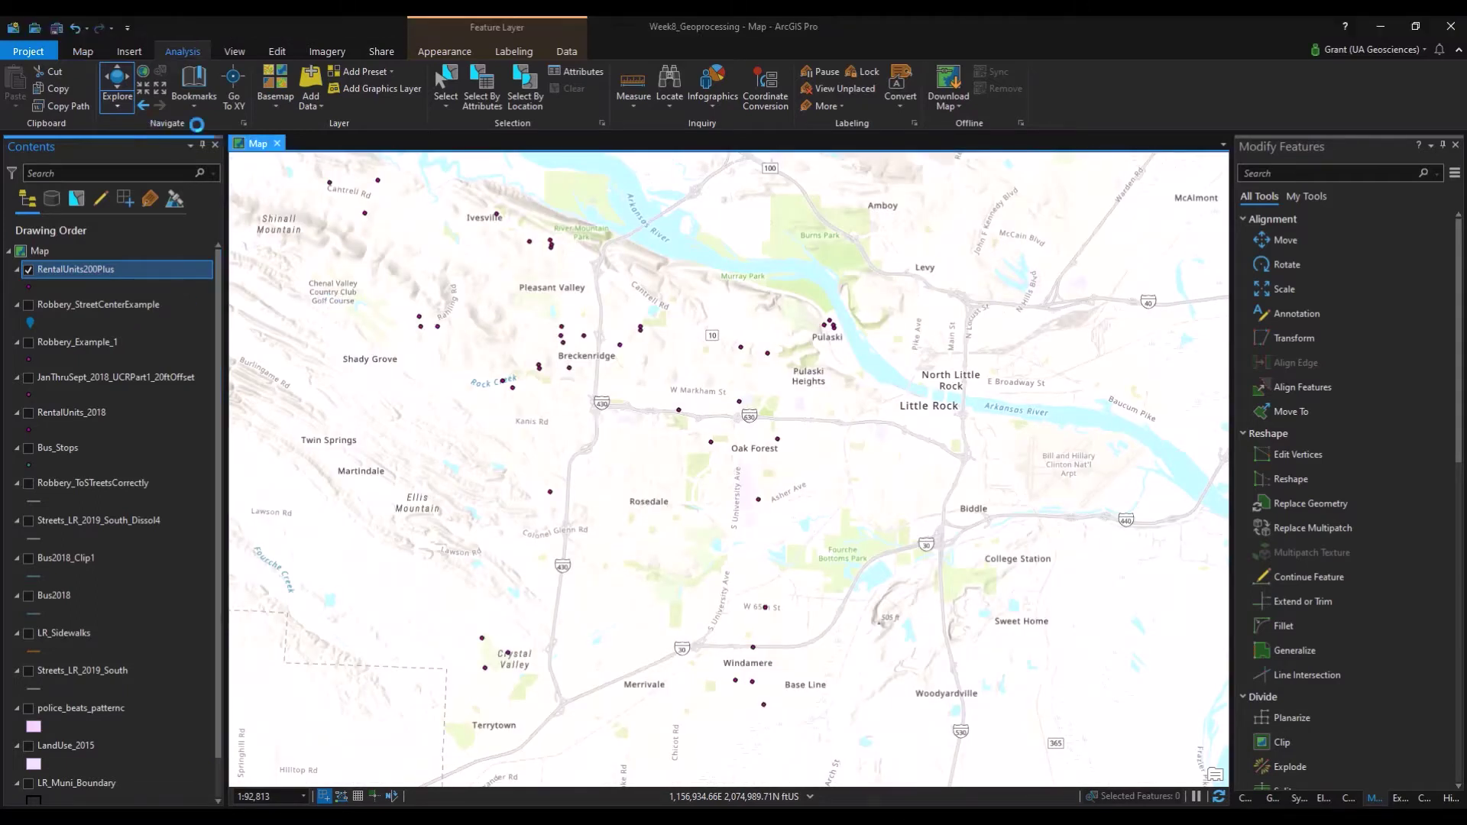
# Locate the Buffer tool in the Proximity toolset of Analysis Tools and open it
pyautogui.click(183, 52)
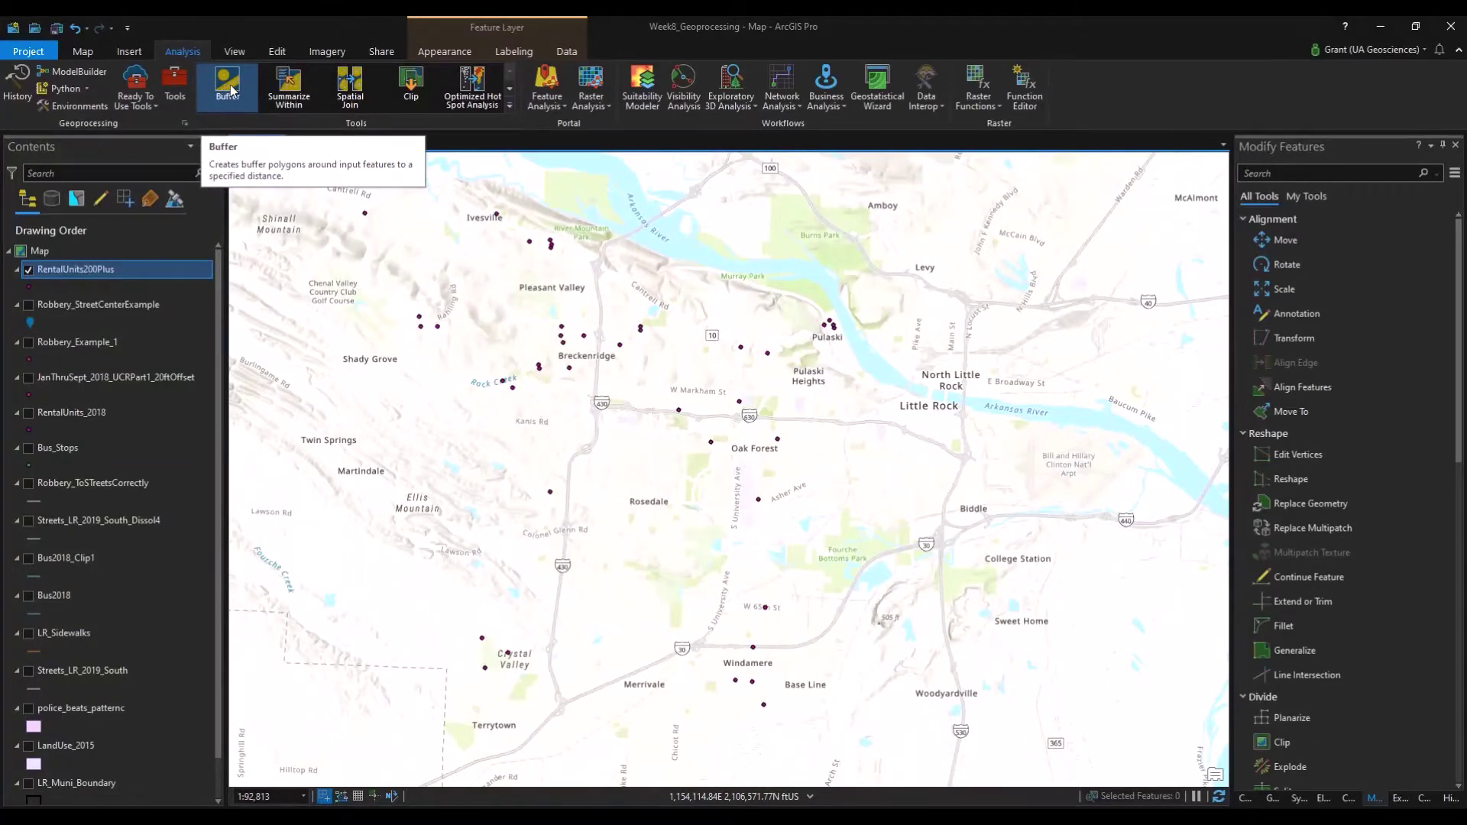
pyautogui.click(175, 84)
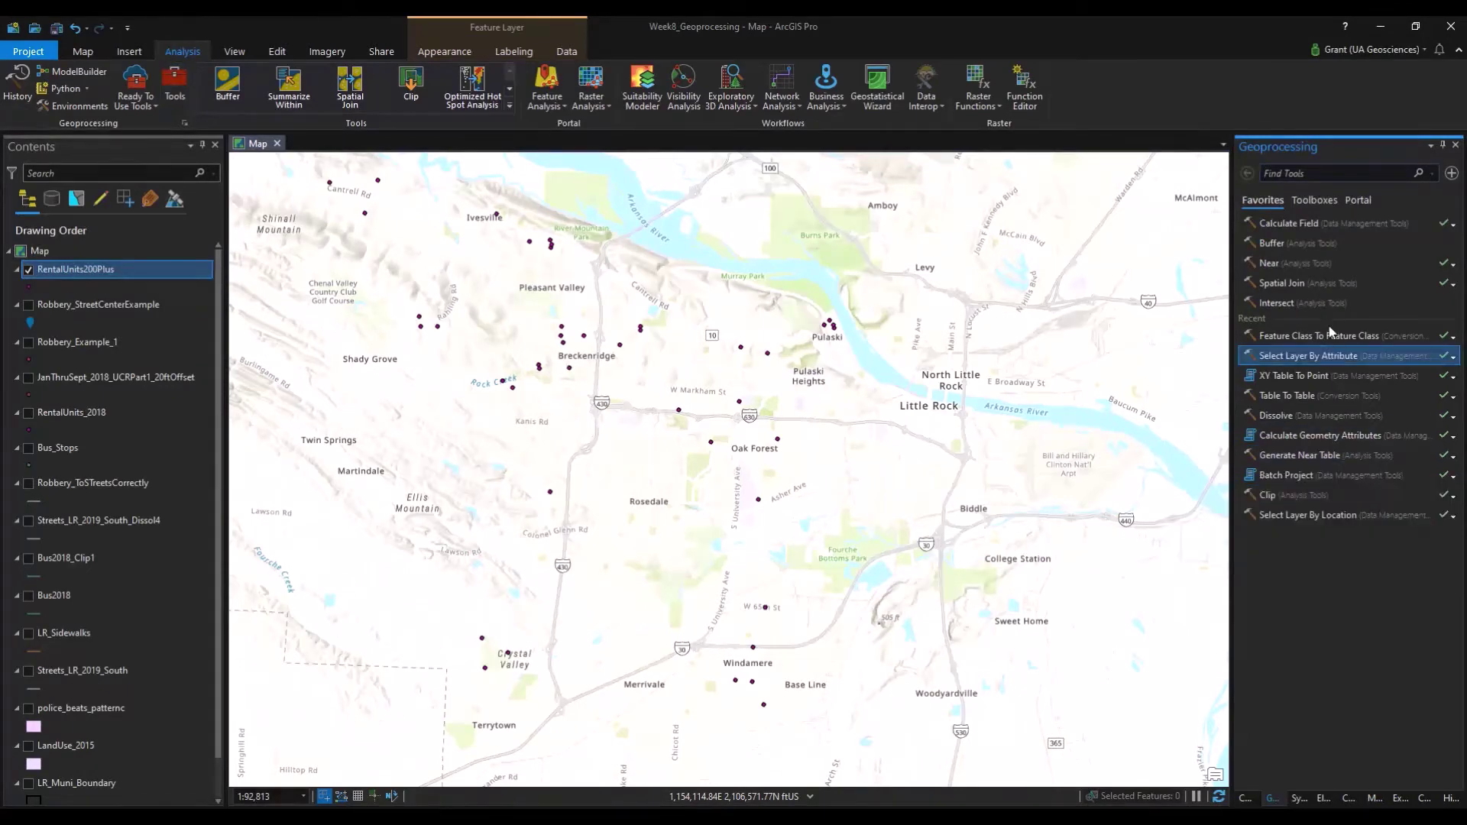
pyautogui.click(1312, 200)
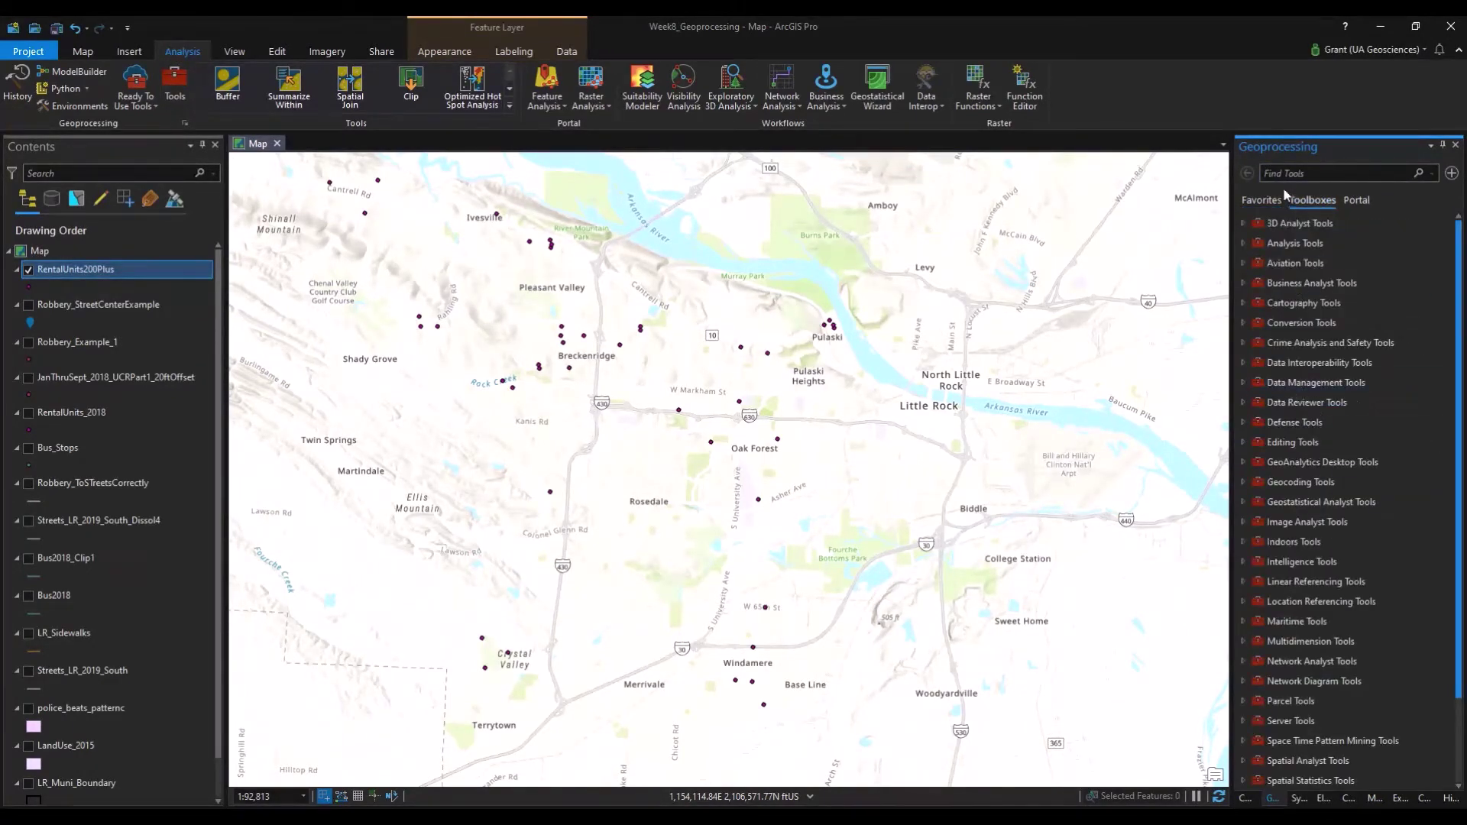
pyautogui.click(1241, 244)
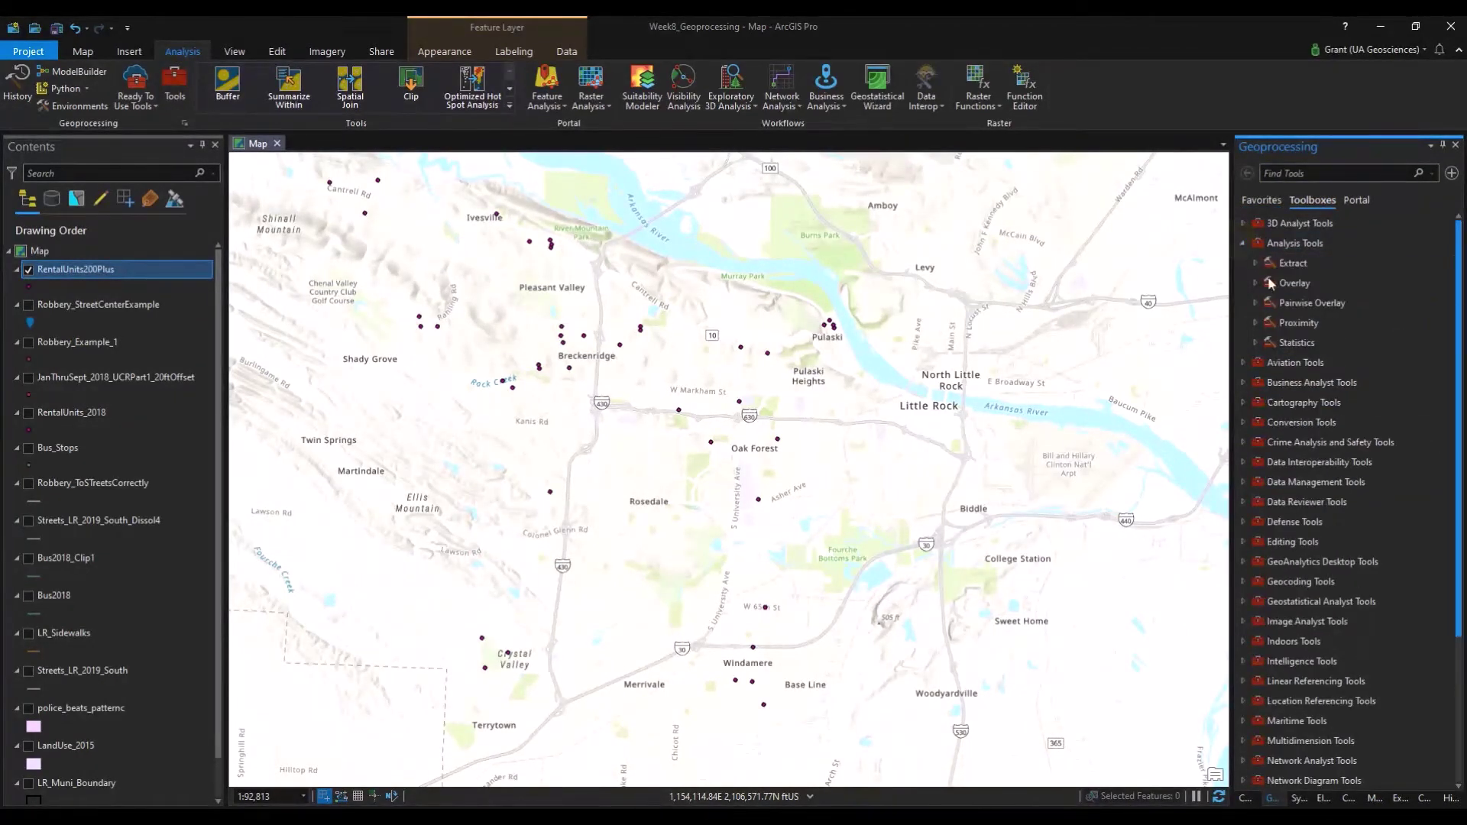
pyautogui.click(1256, 324)
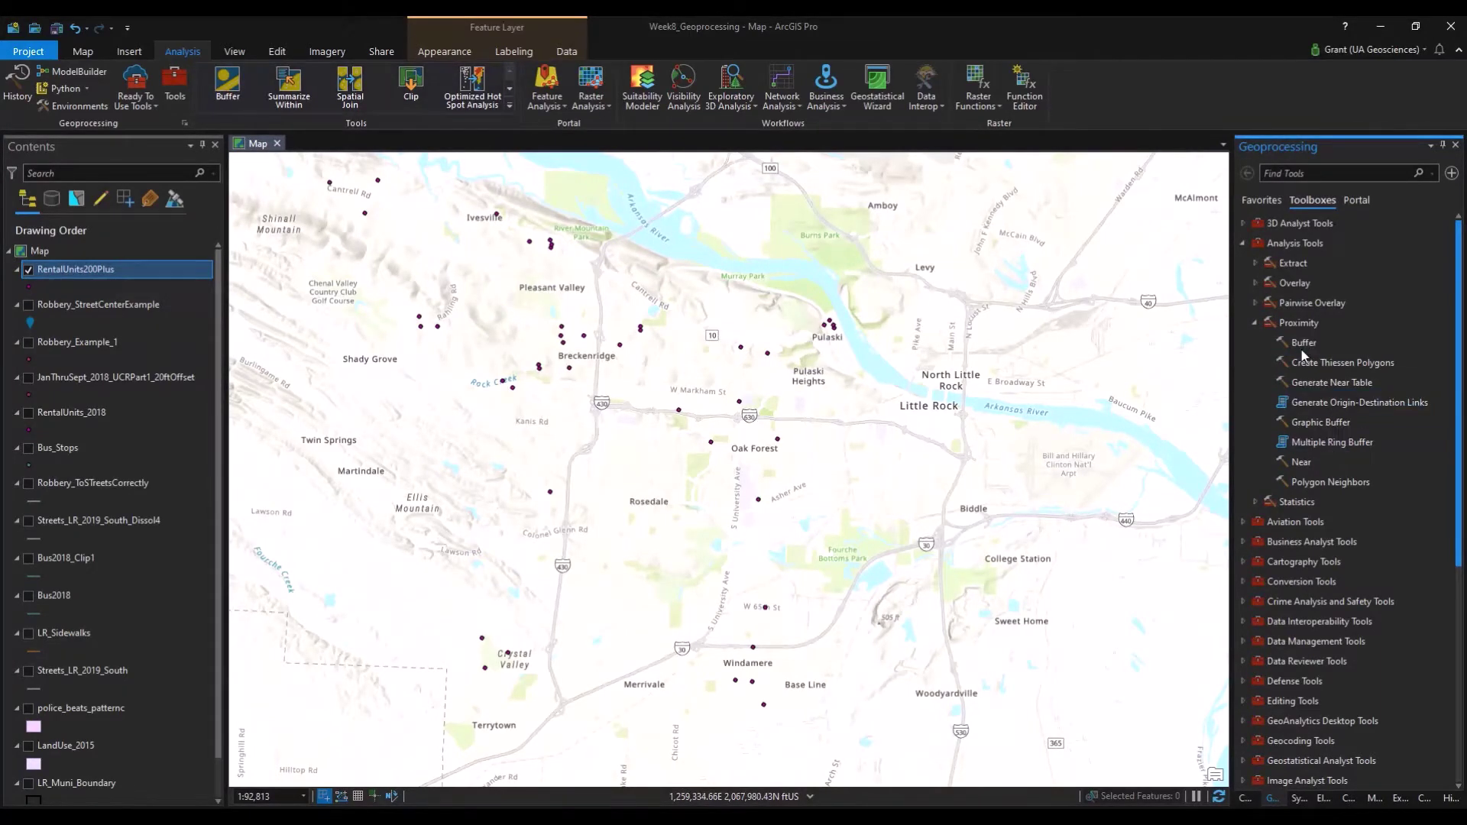
pyautogui.click(231, 113)
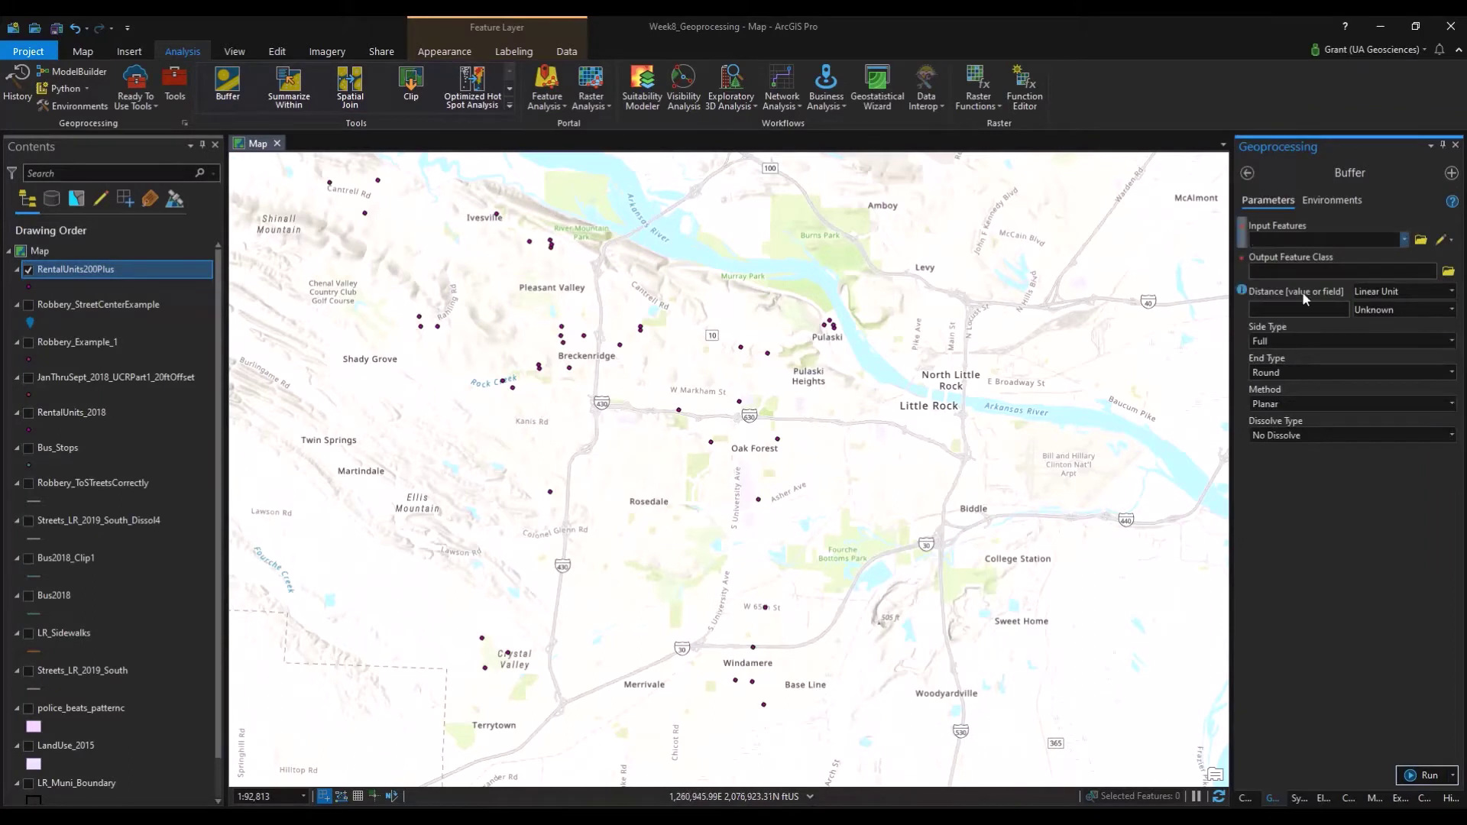
# Set the Buffer input to RentalUnits200Plus and the output to Rental_Buffer_1block in Week8_Geoprocessing.gdb
pyautogui.click(1406, 239)
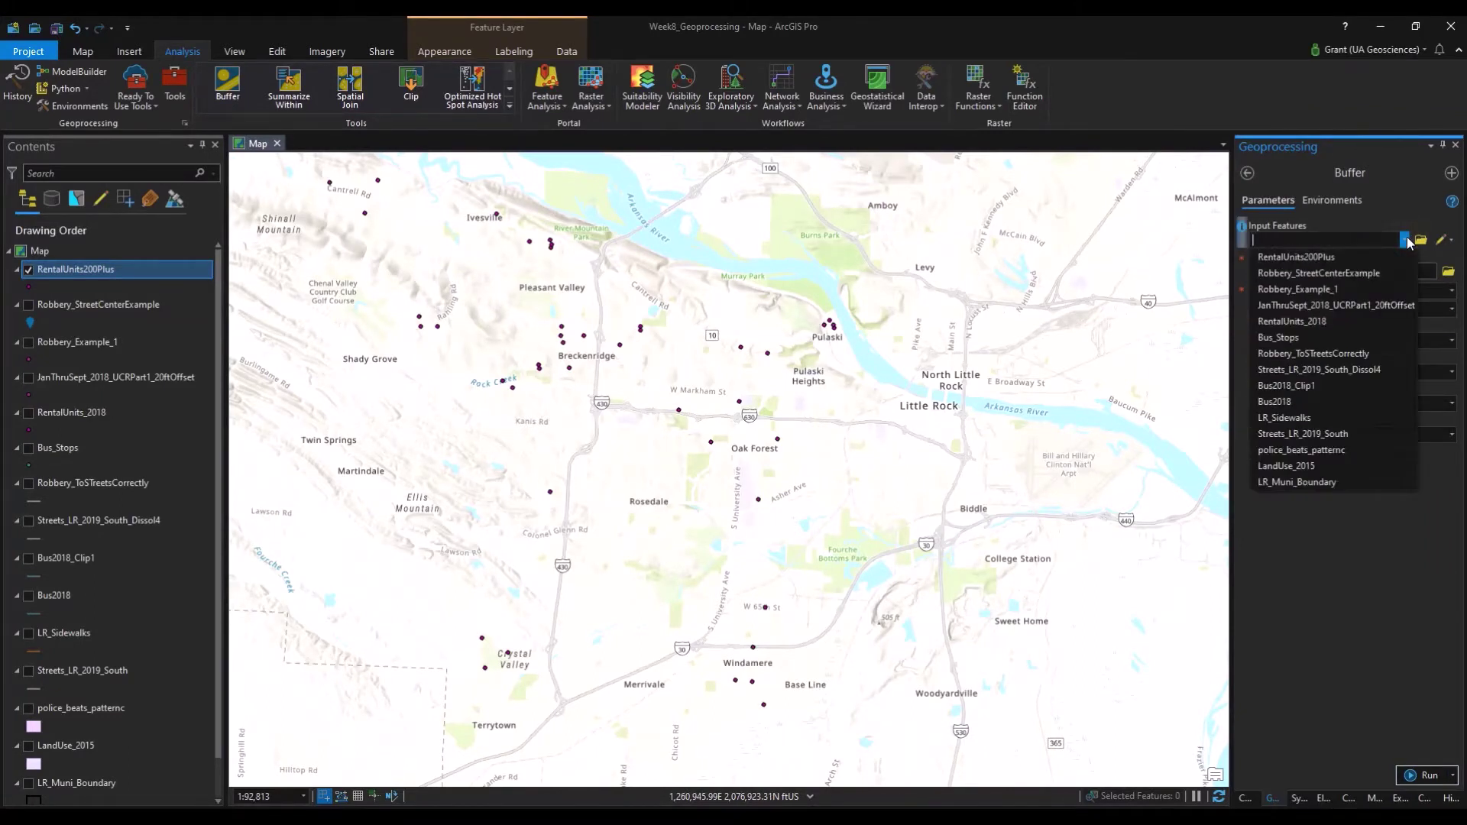
pyautogui.click(1342, 258)
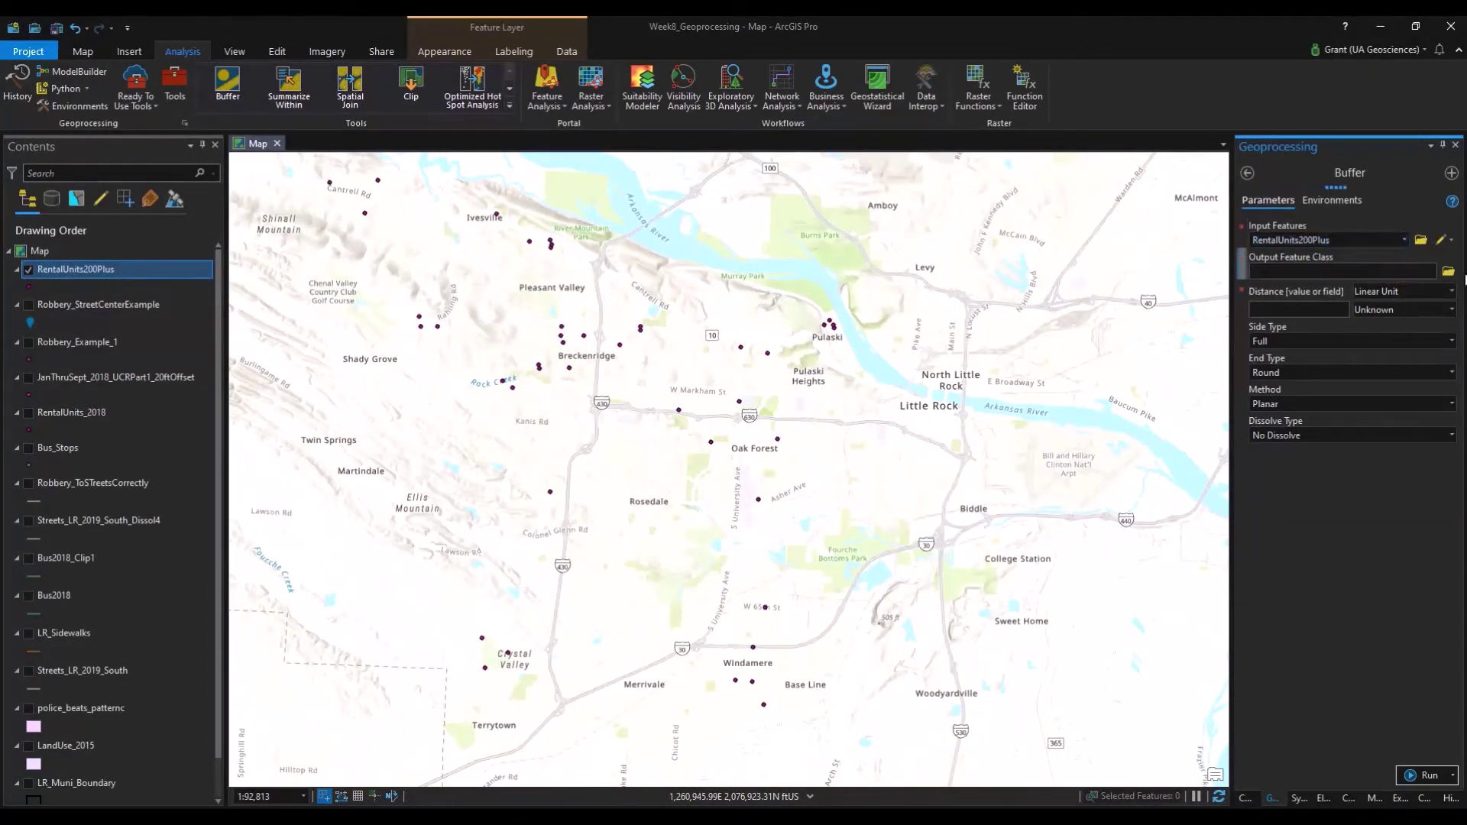
pyautogui.click(1449, 271)
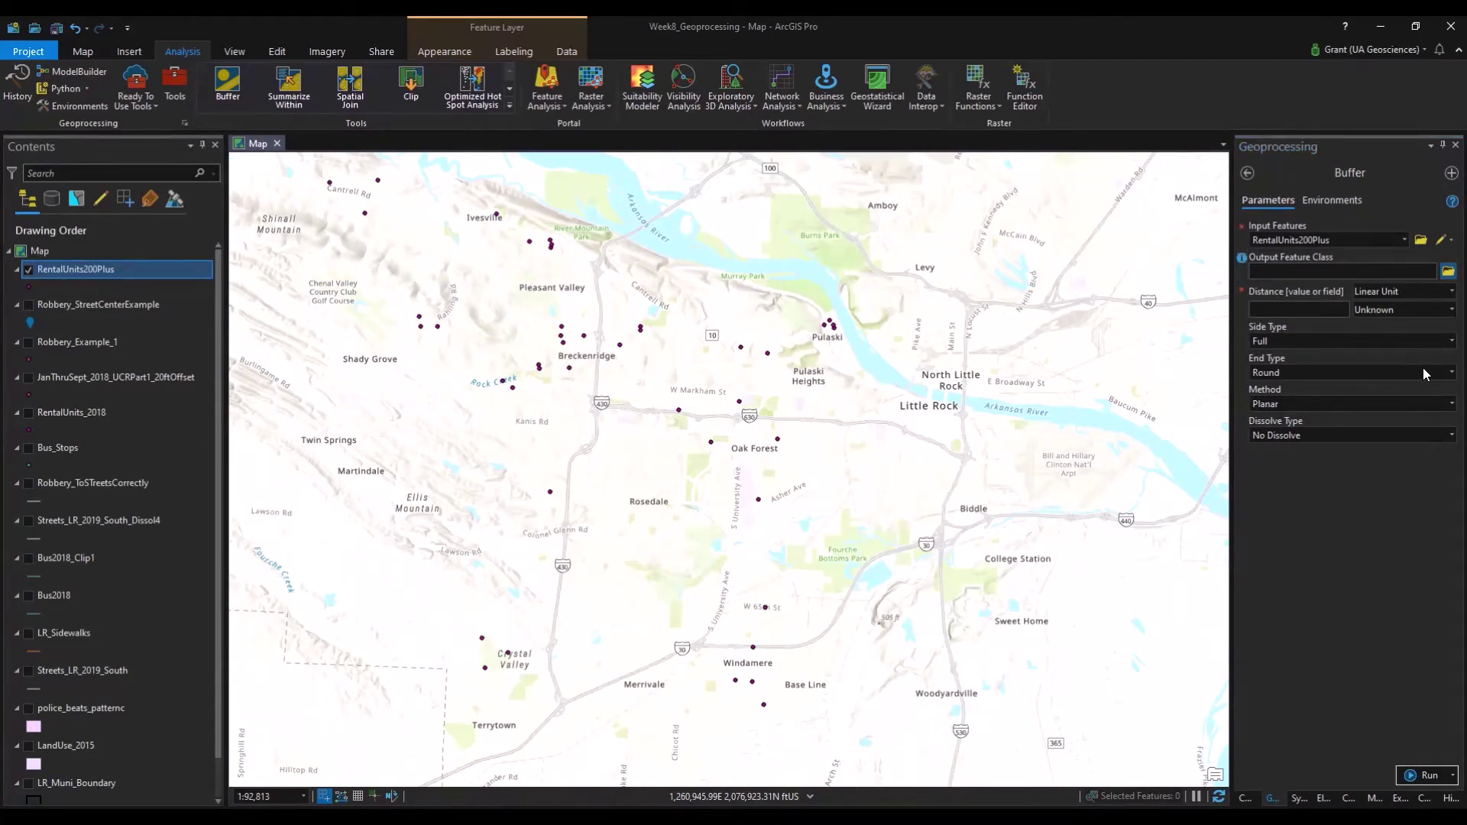
pyautogui.click(1449, 272)
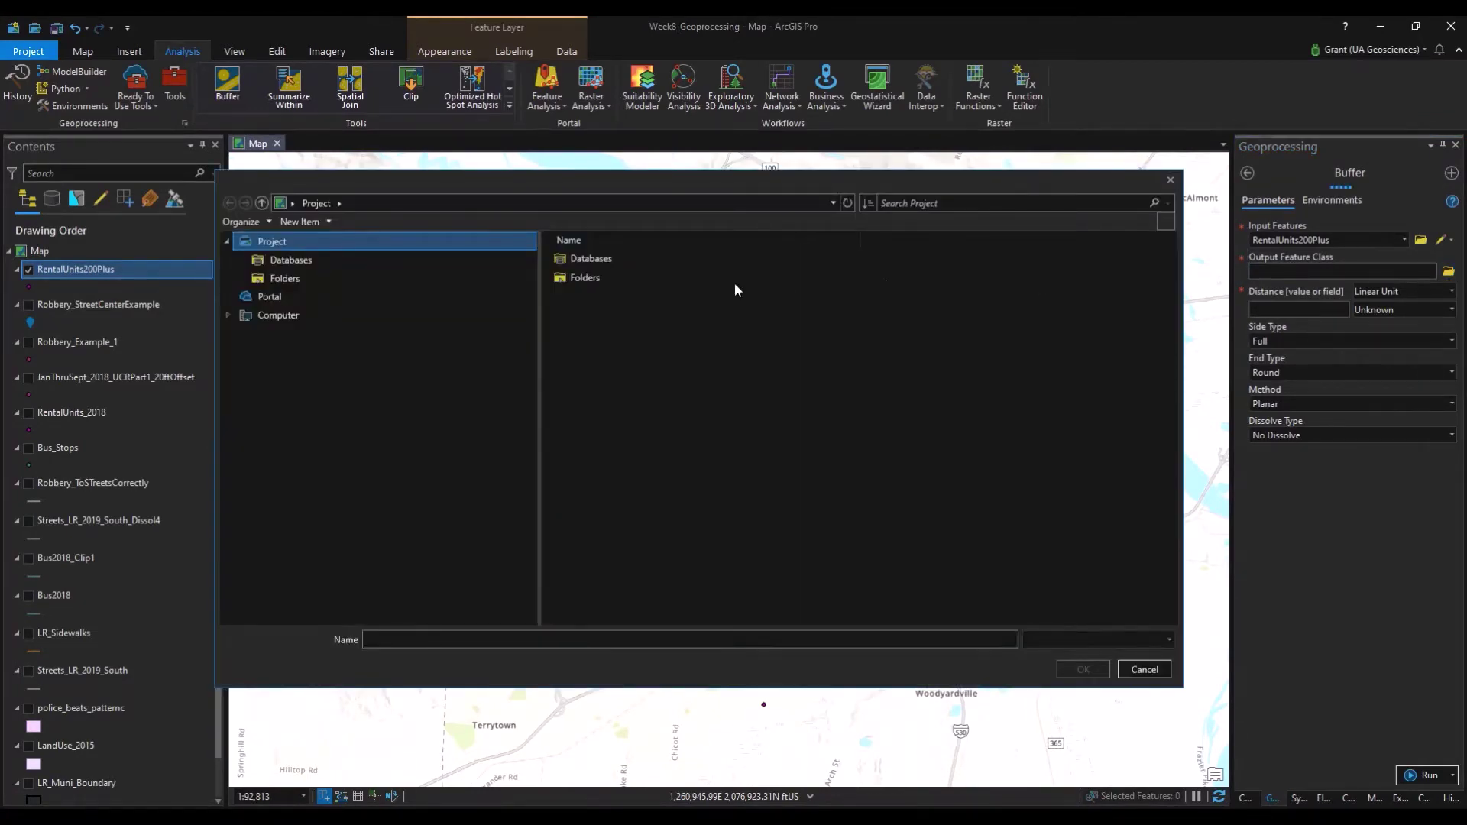
pyautogui.doubleClick(586, 278)
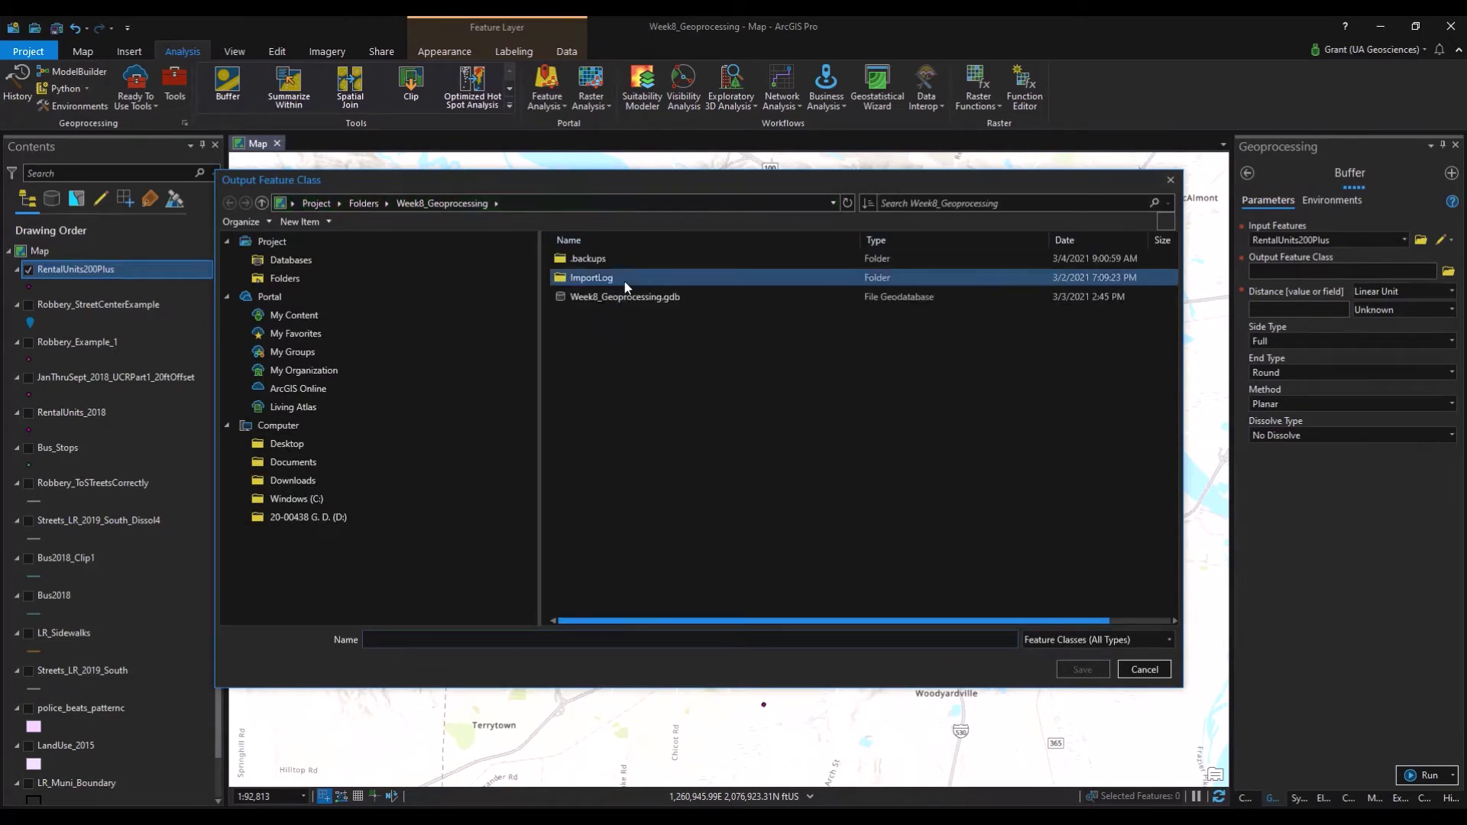
pyautogui.click(623, 298)
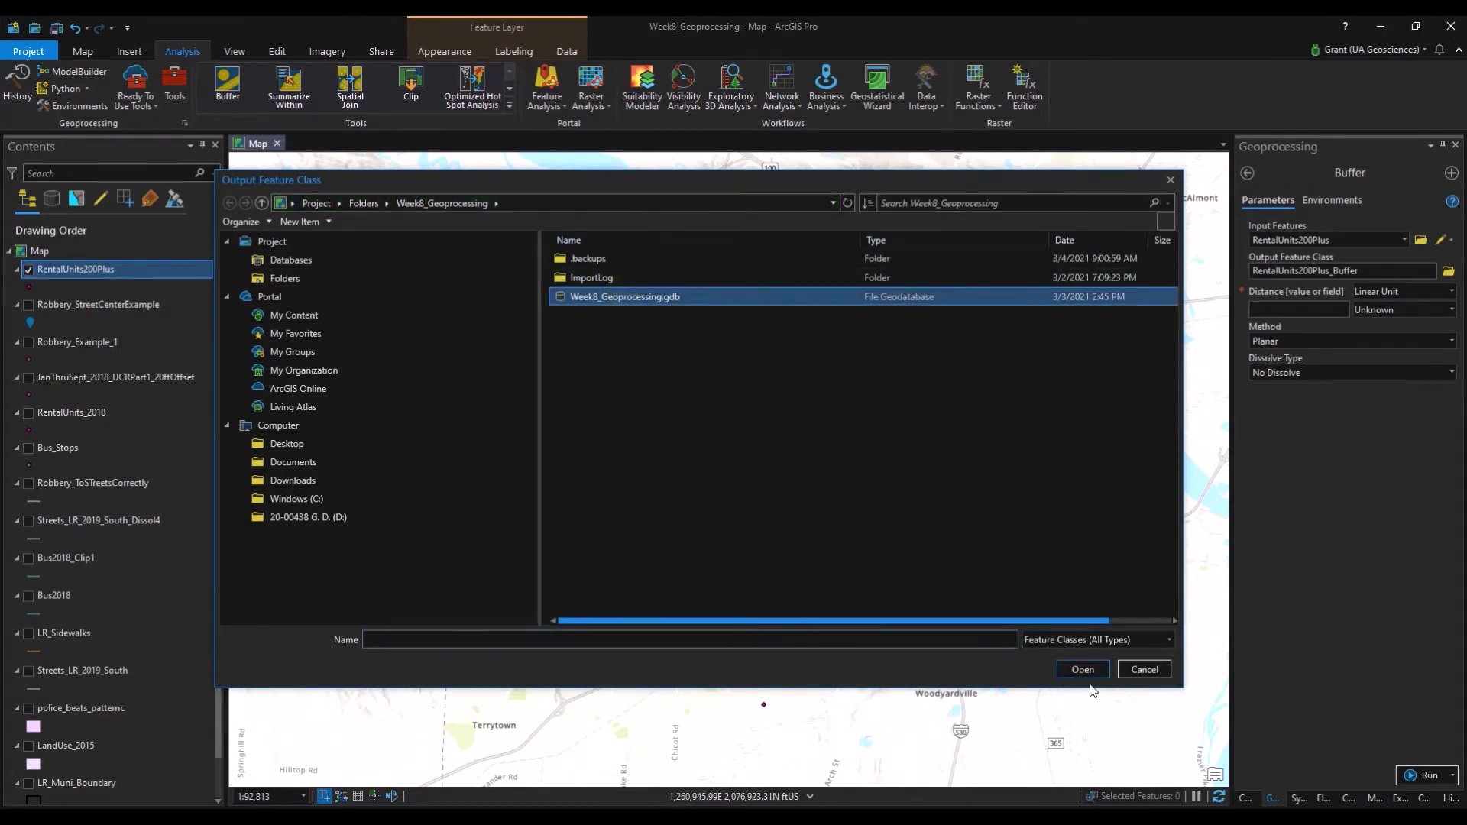
pyautogui.click(1089, 669)
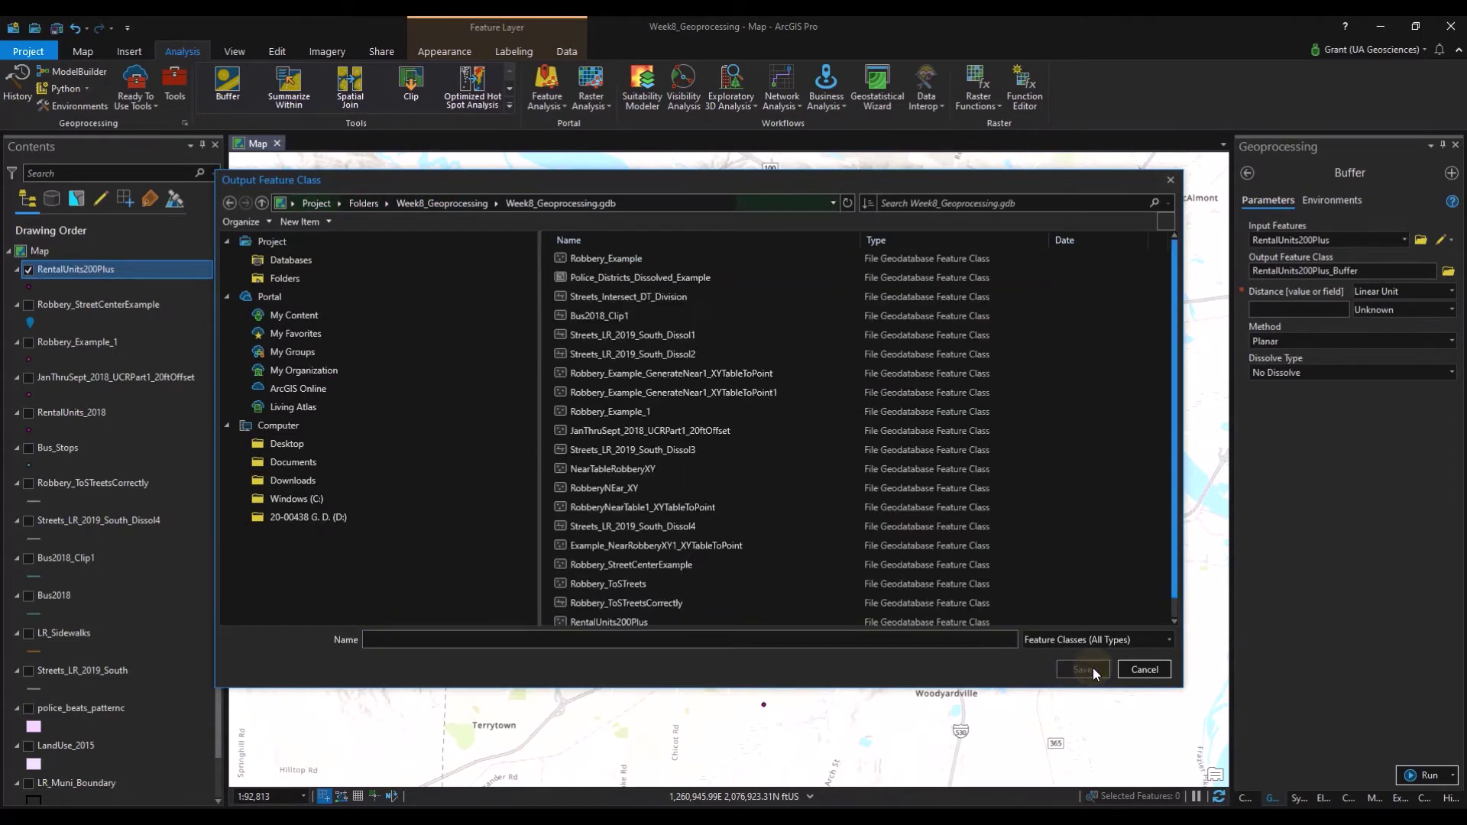
pyautogui.click(667, 636)
pyautogui.write('Rent')
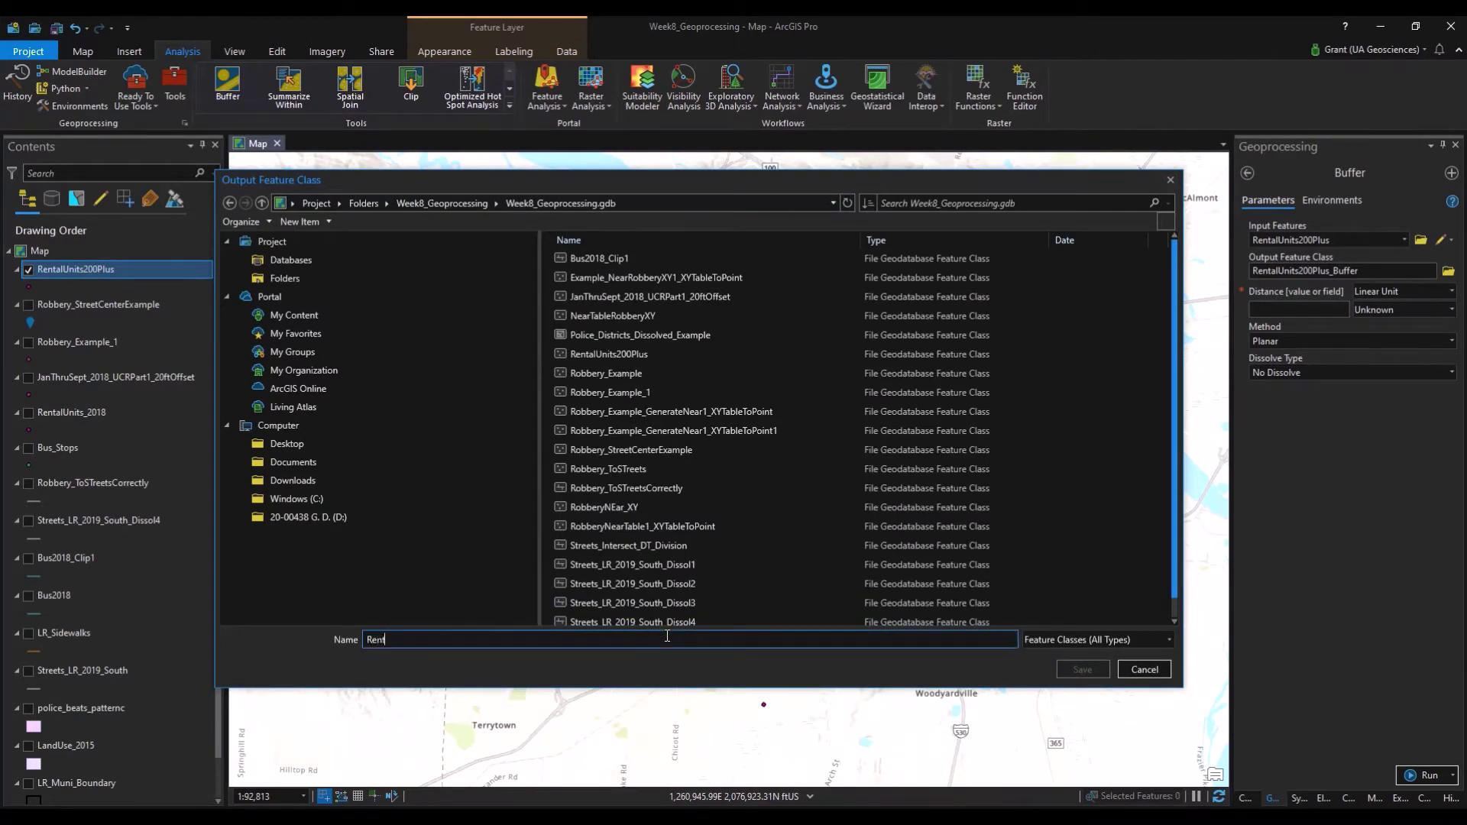
pyautogui.write('al_Buffer_')
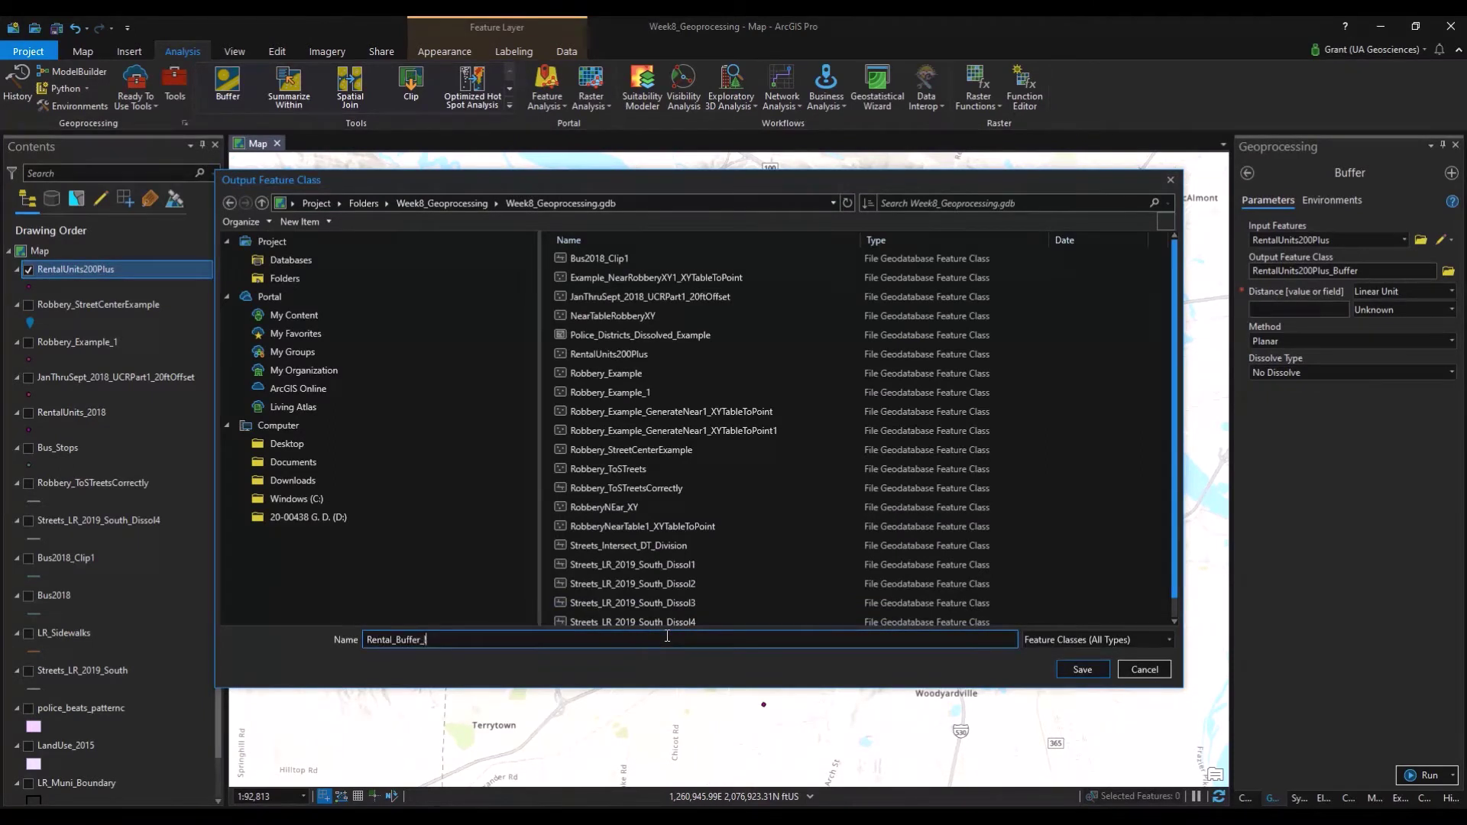
pyautogui.write('1block')
pyautogui.click(1081, 672)
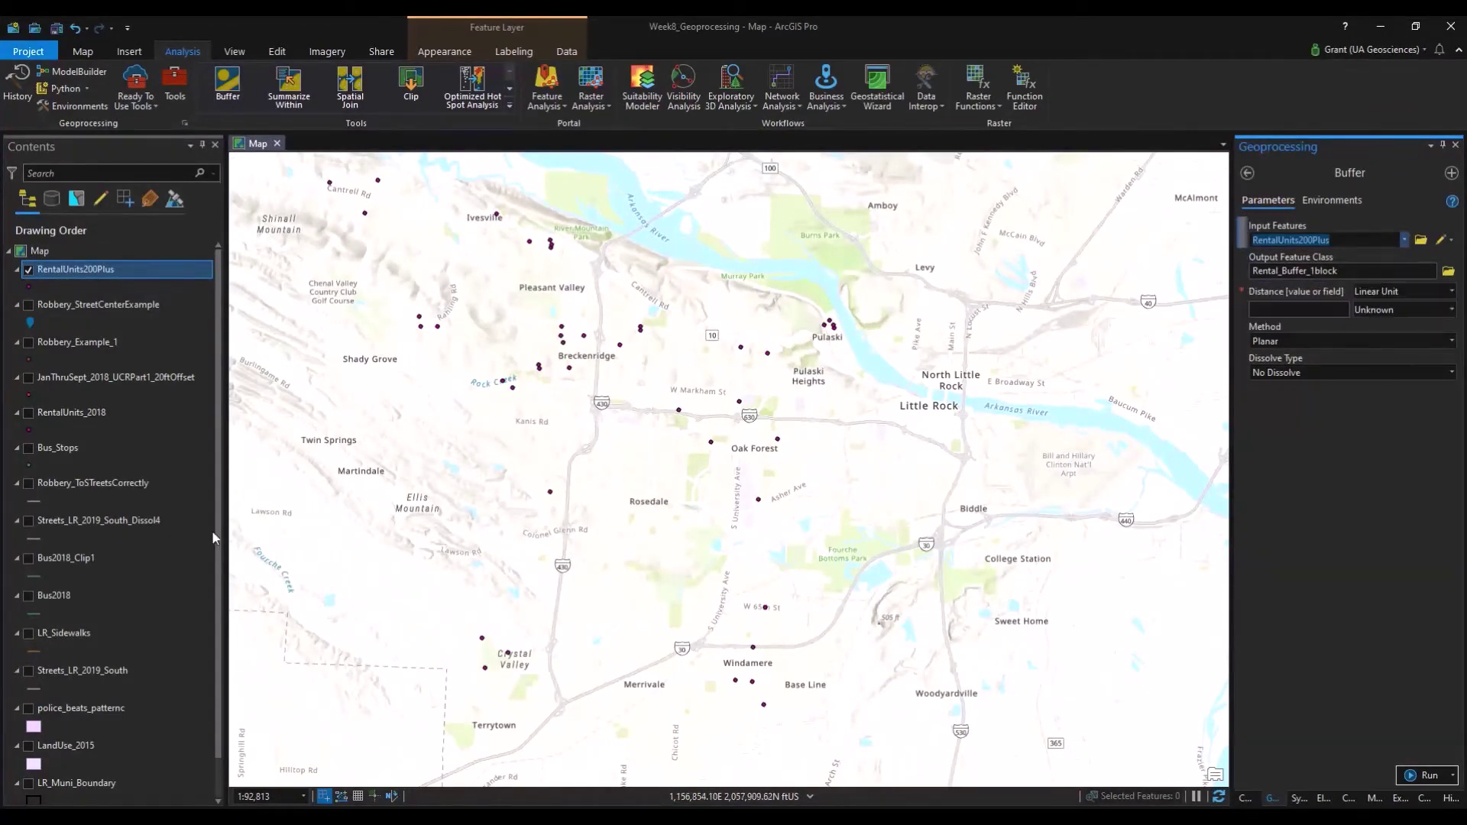
# Check the Shape_Leng field in the Streets_LR_2019_South_Dissol4 attribute table, and close the table
pyautogui.rightClick(122, 522)
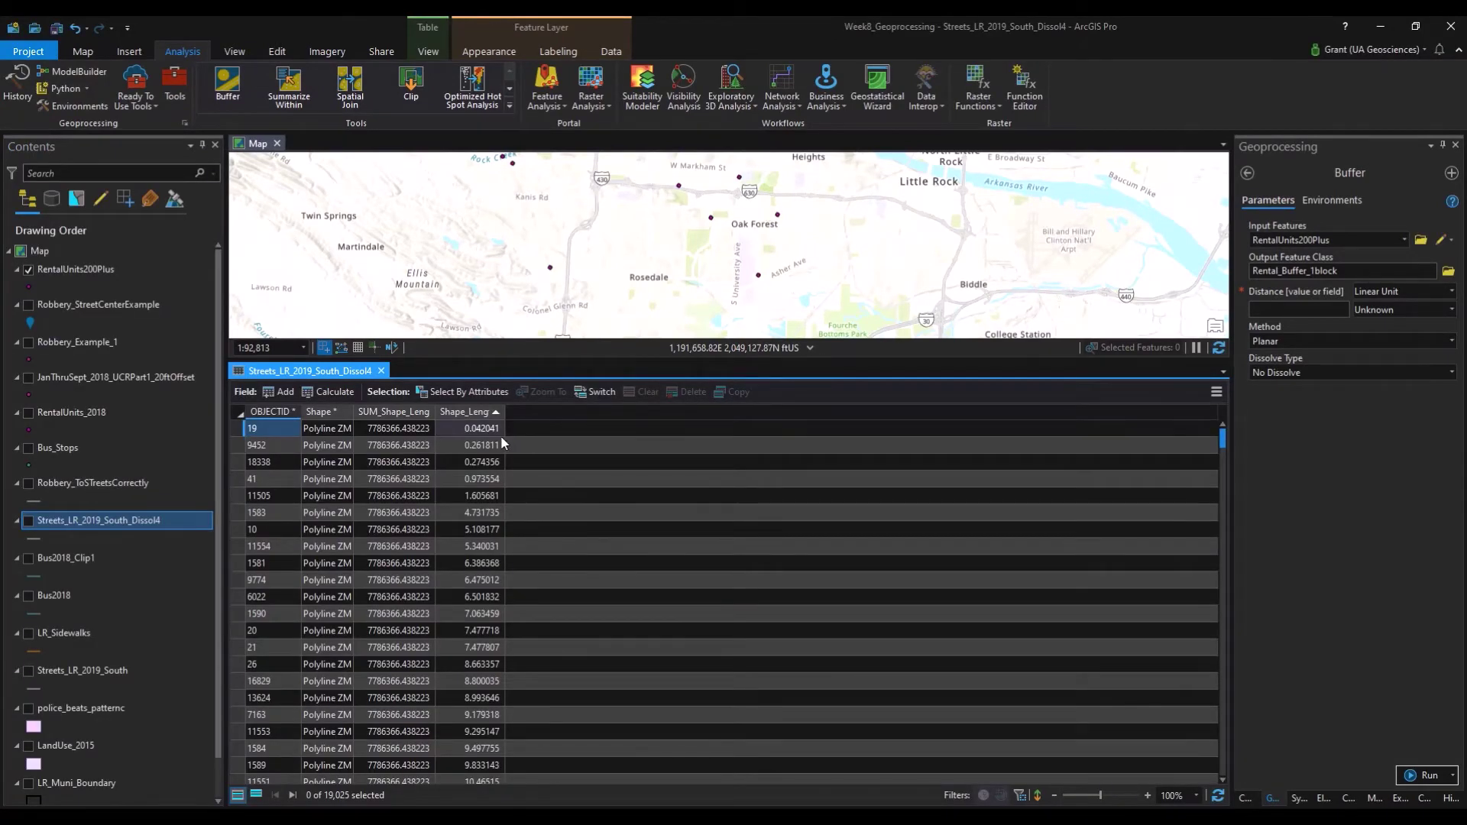
pyautogui.click(455, 413)
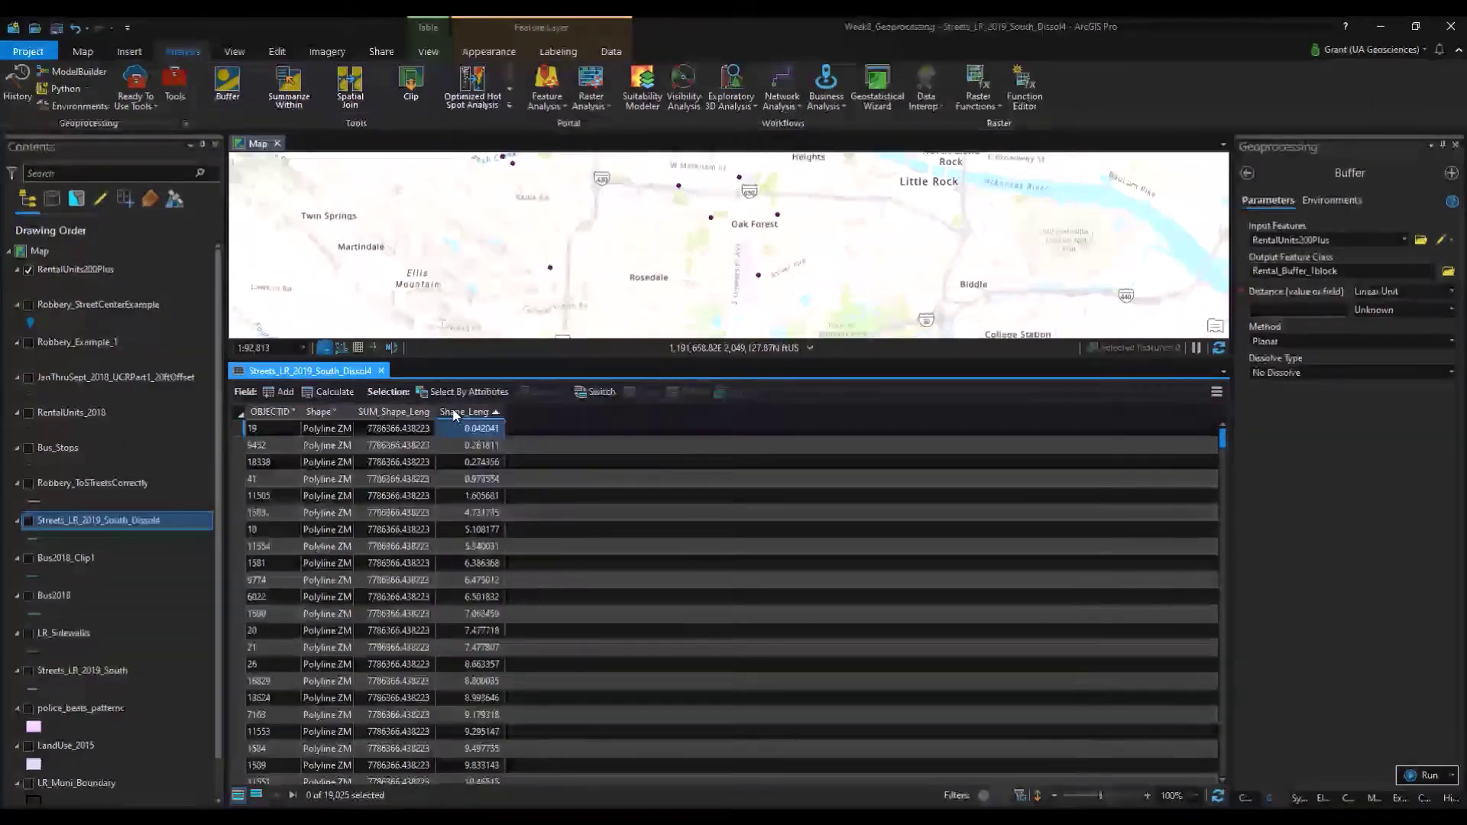
pyautogui.rightClick(455, 413)
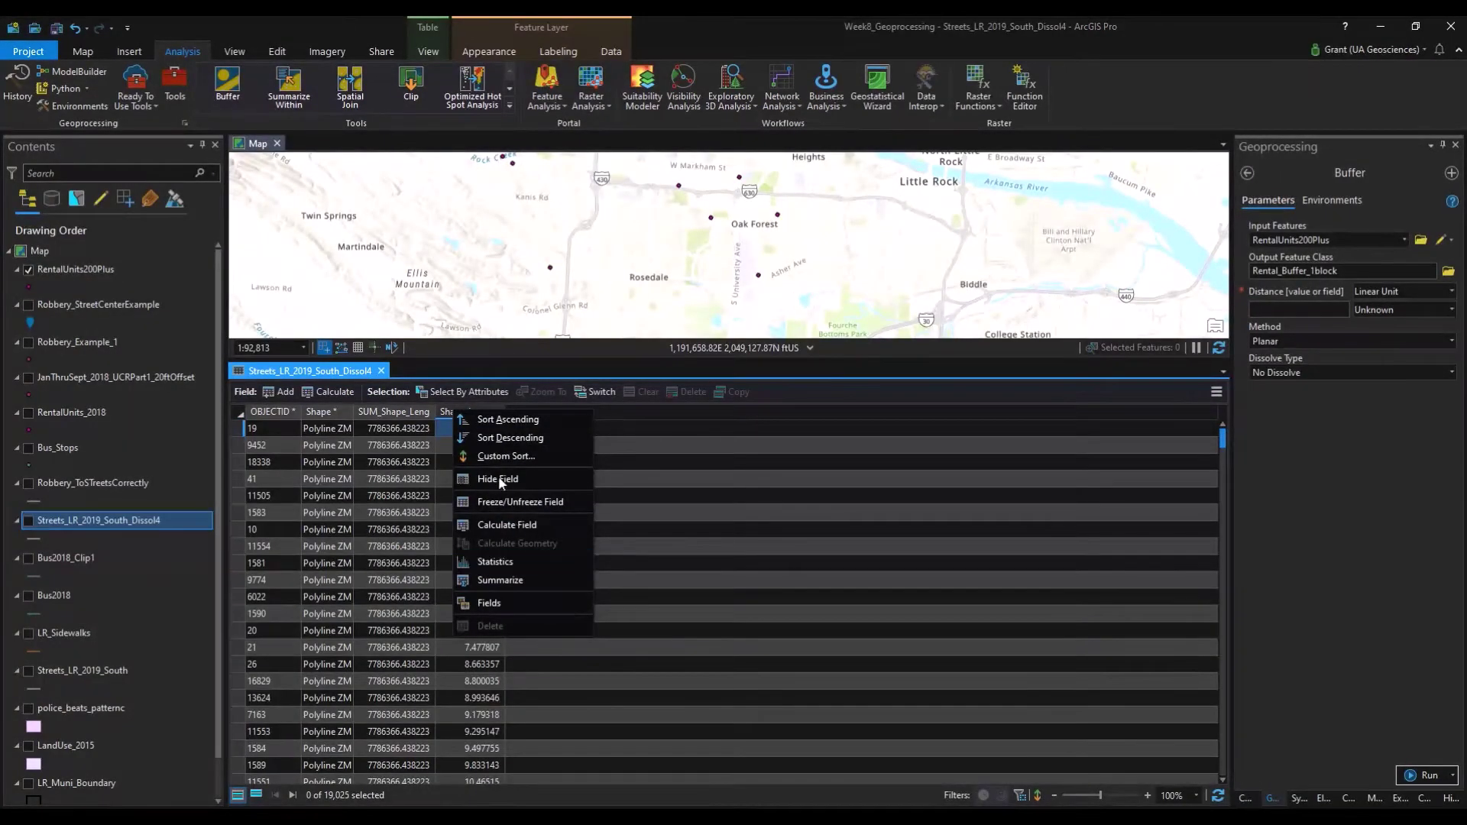
pyautogui.click(384, 372)
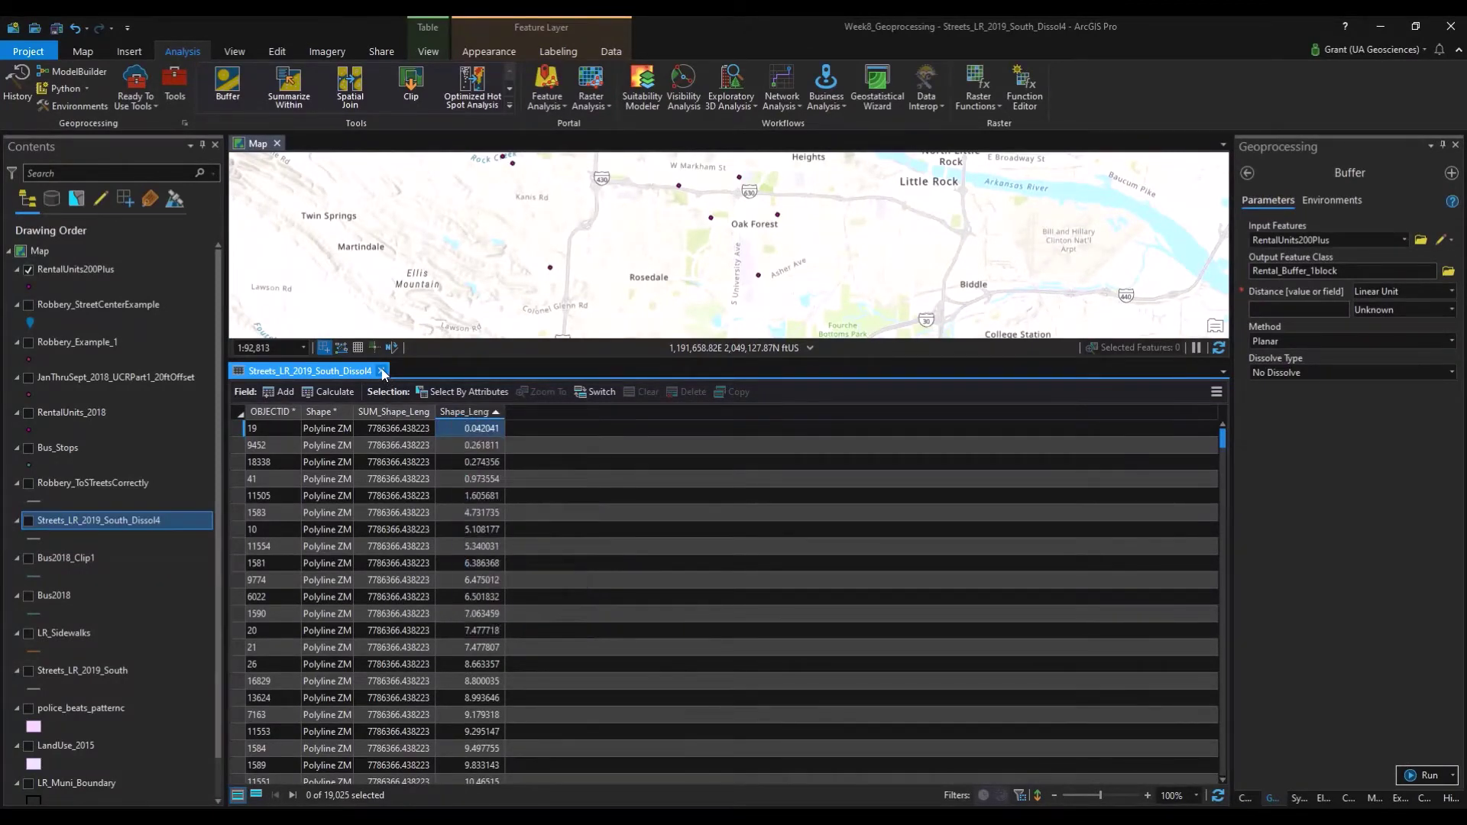
pyautogui.click(383, 372)
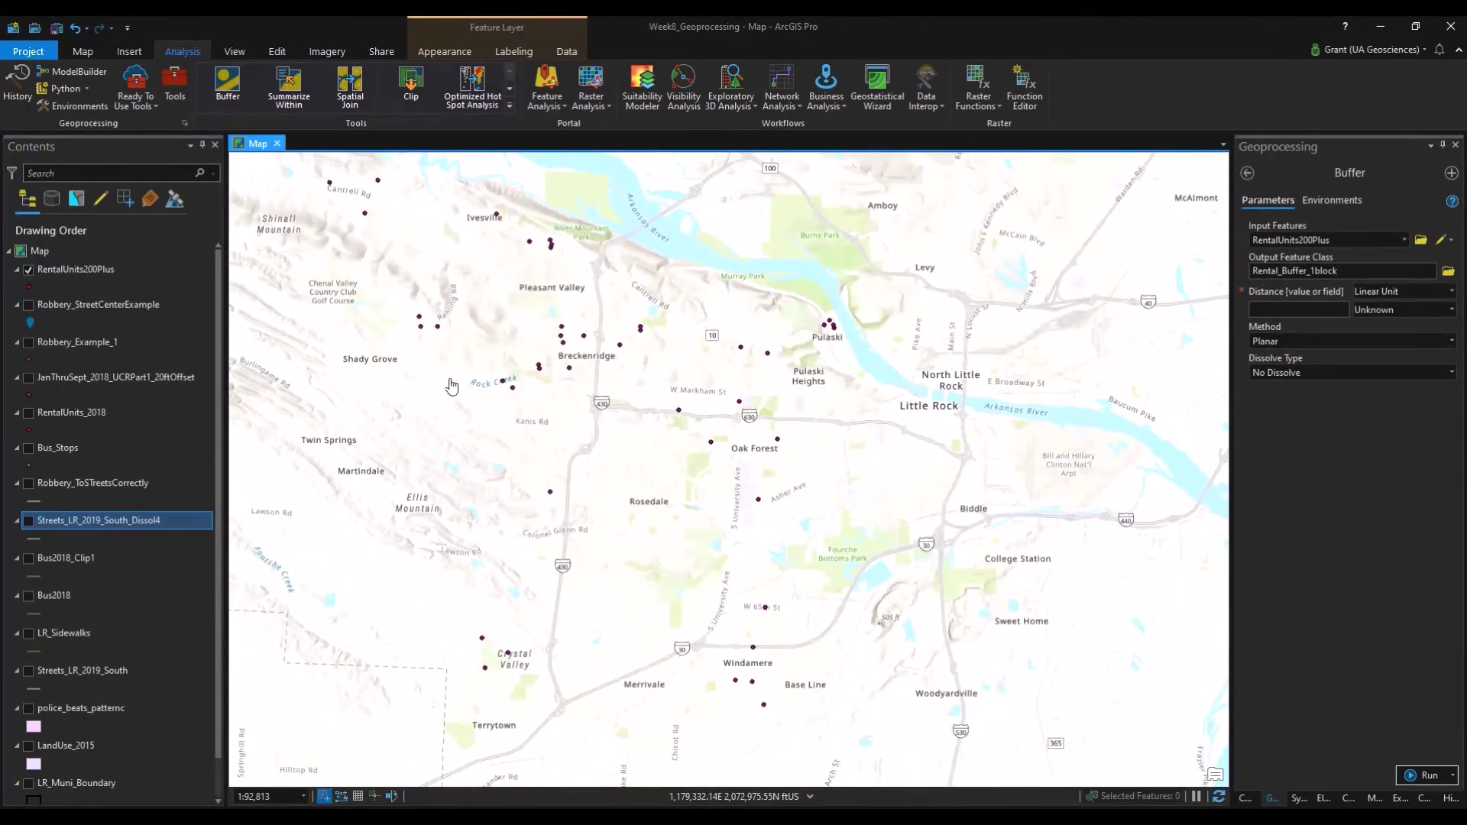
# Set the buffer distance to 409 feet
pyautogui.click(1265, 310)
pyautogui.write('409')
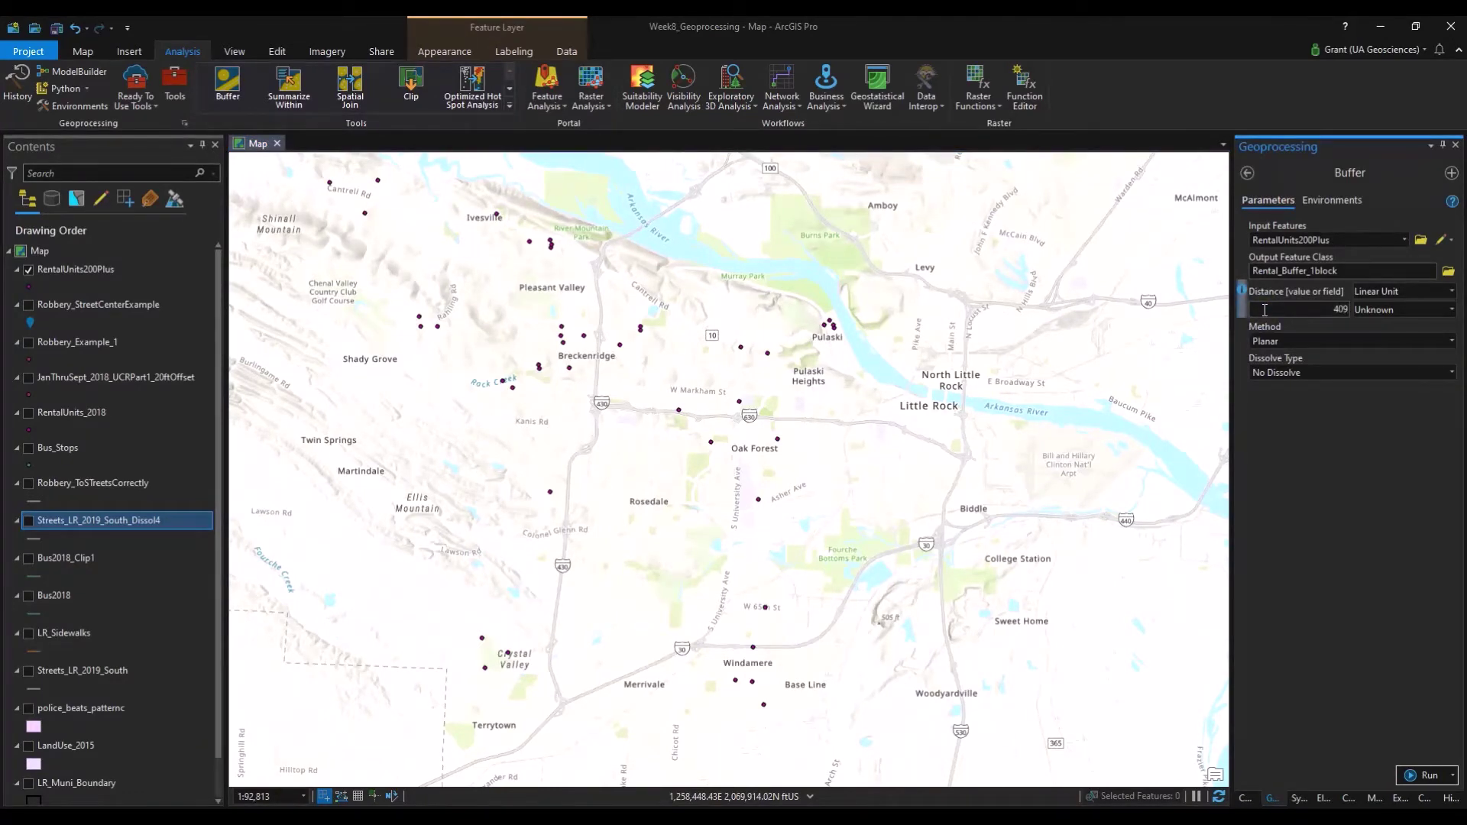
pyautogui.click(1392, 310)
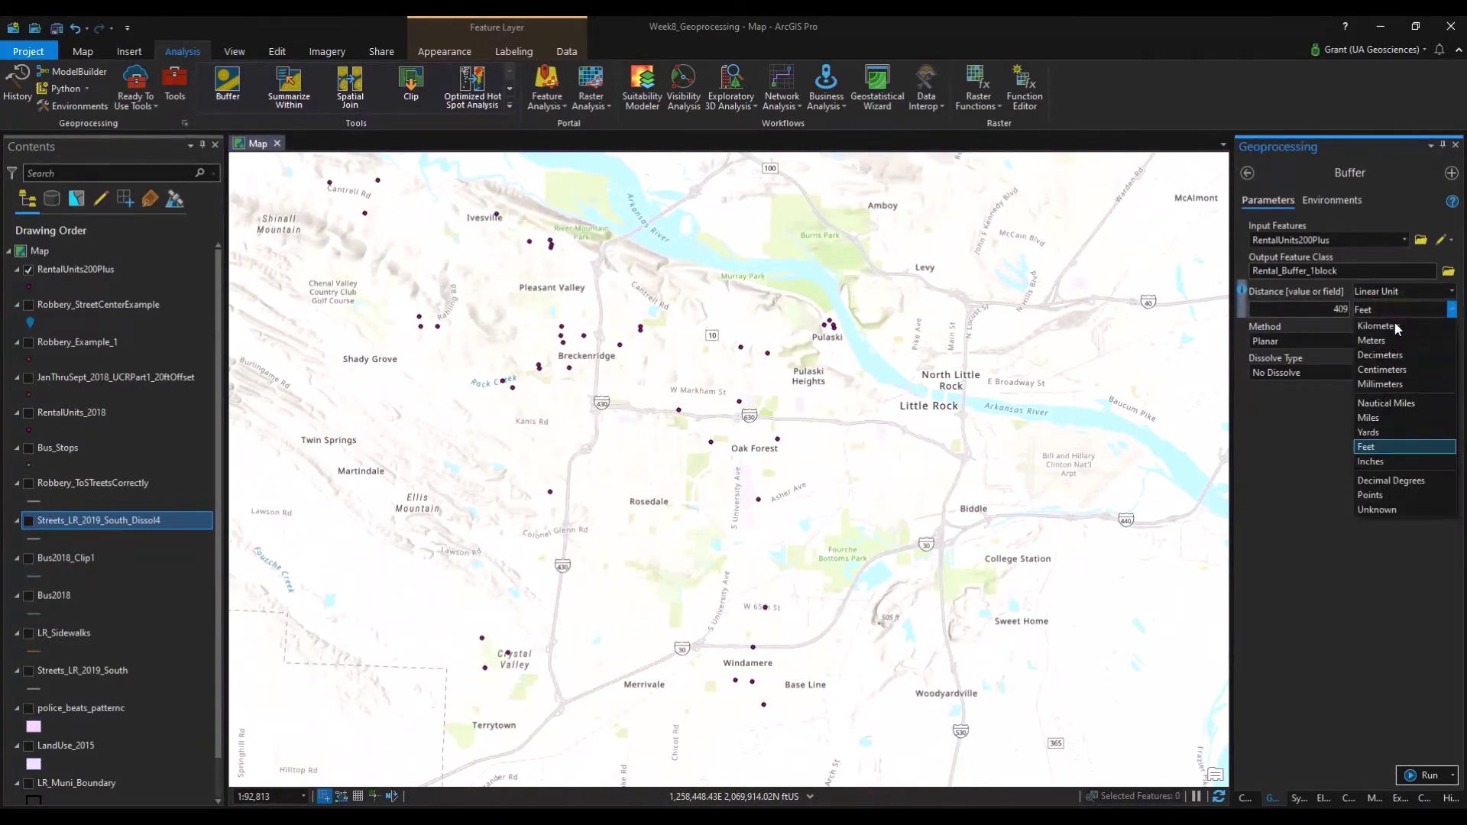
pyautogui.click(1392, 448)
pyautogui.click(1356, 508)
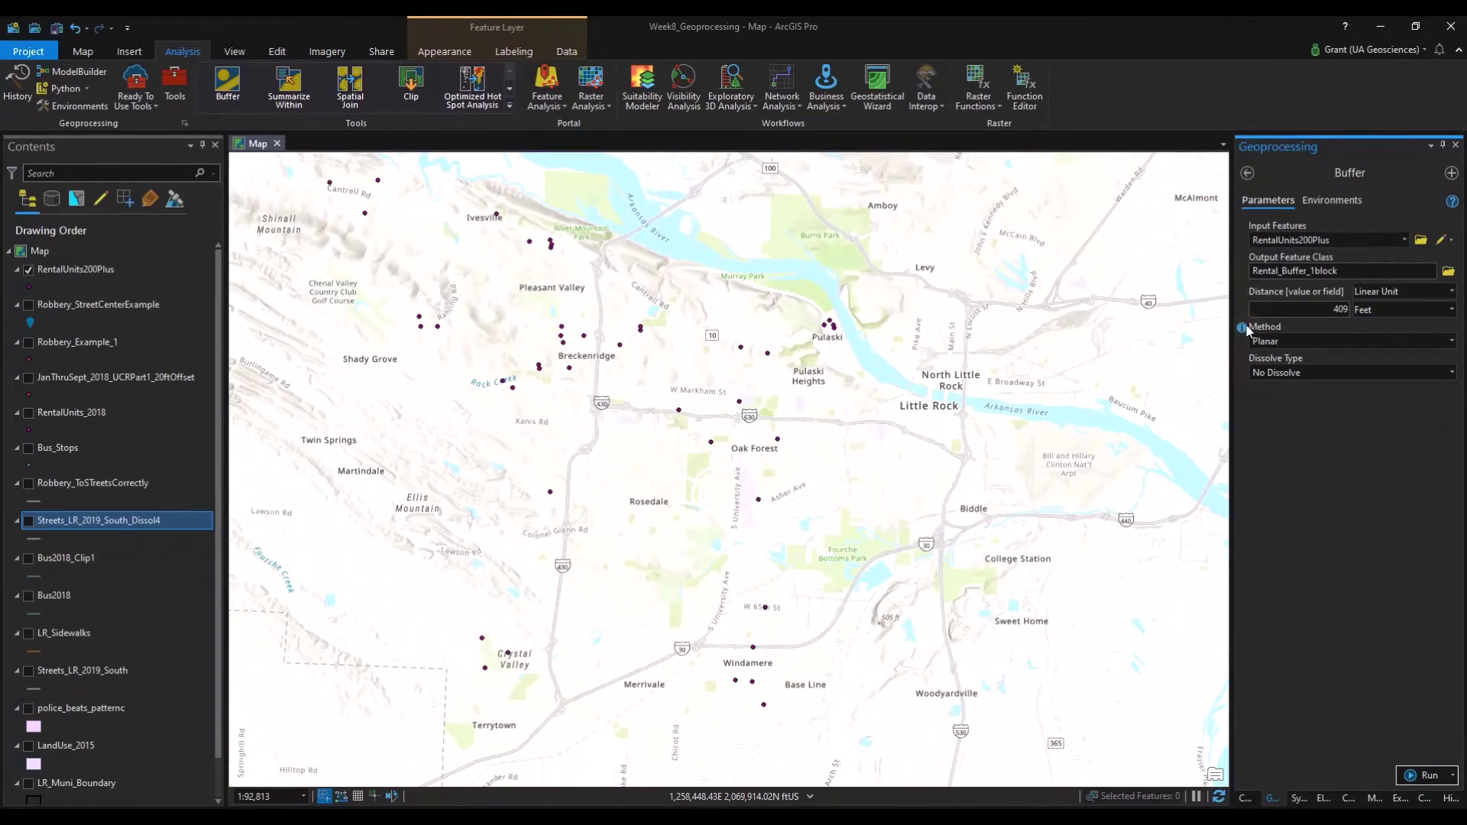
# Set the dissolve type to dissolve all output features into a single feature, and run the Buffer tool
pyautogui.moveTo(1244, 330)
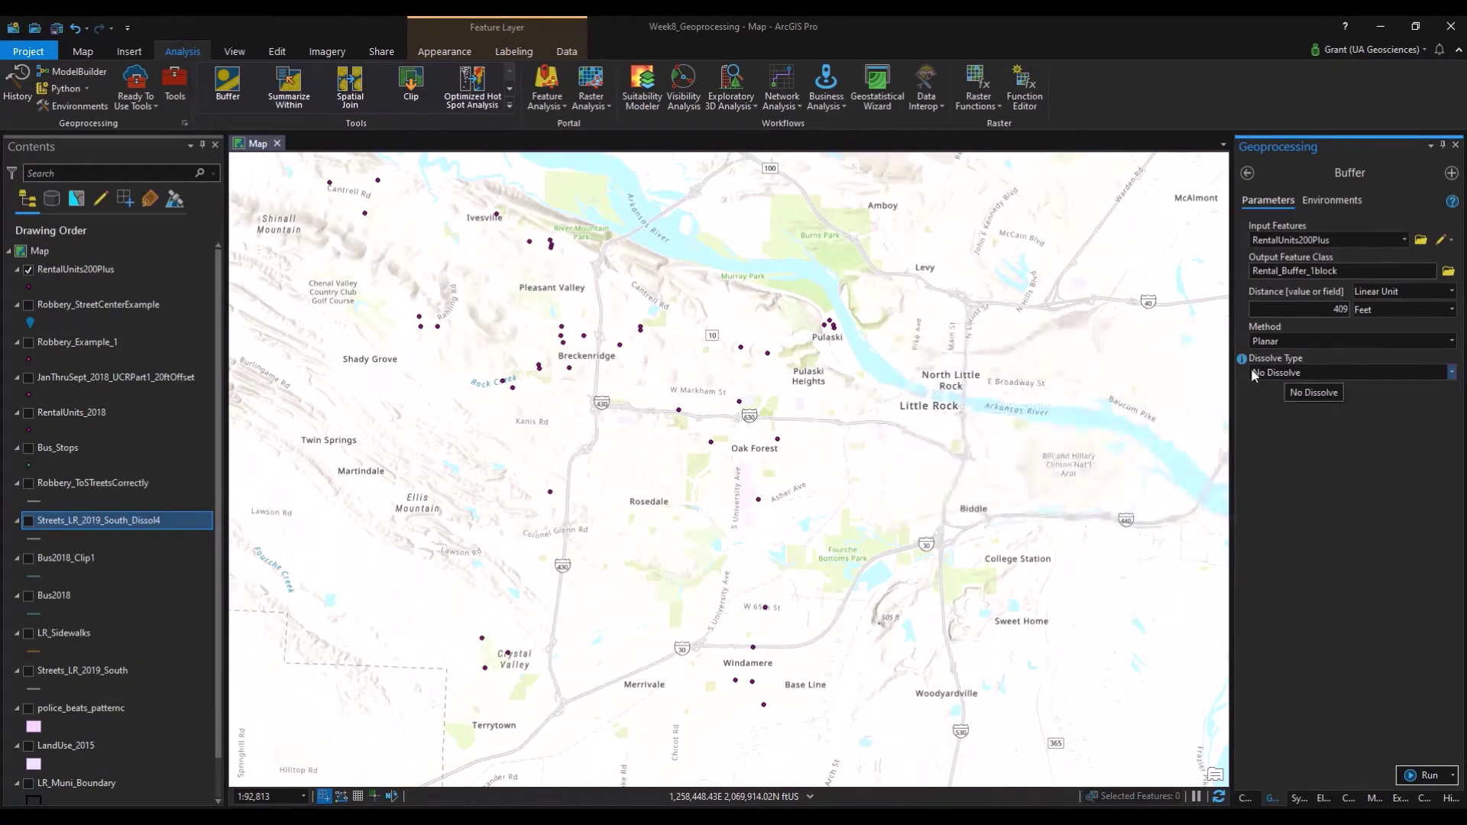
pyautogui.moveTo(1247, 364)
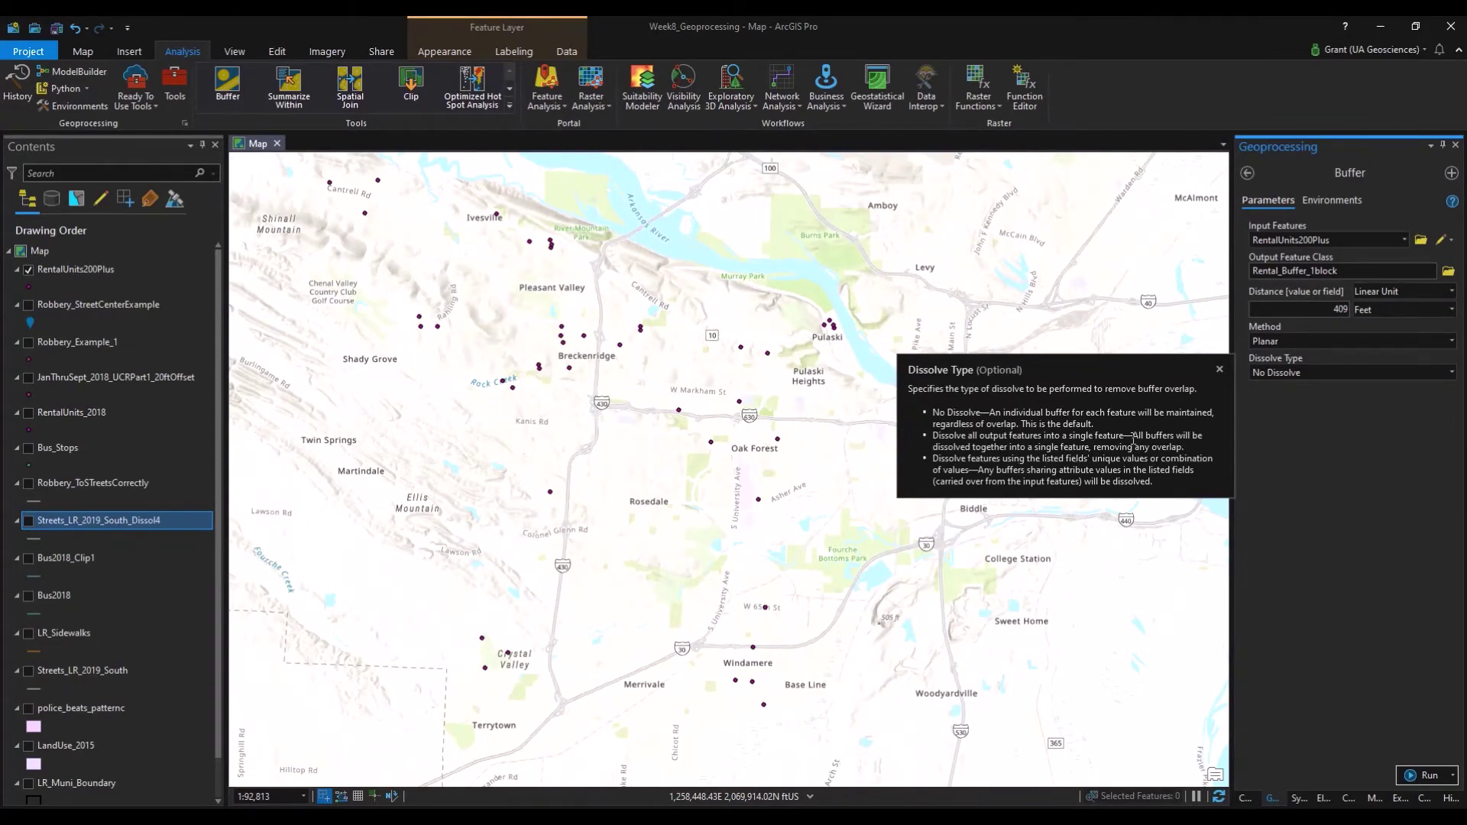
pyautogui.click(1287, 372)
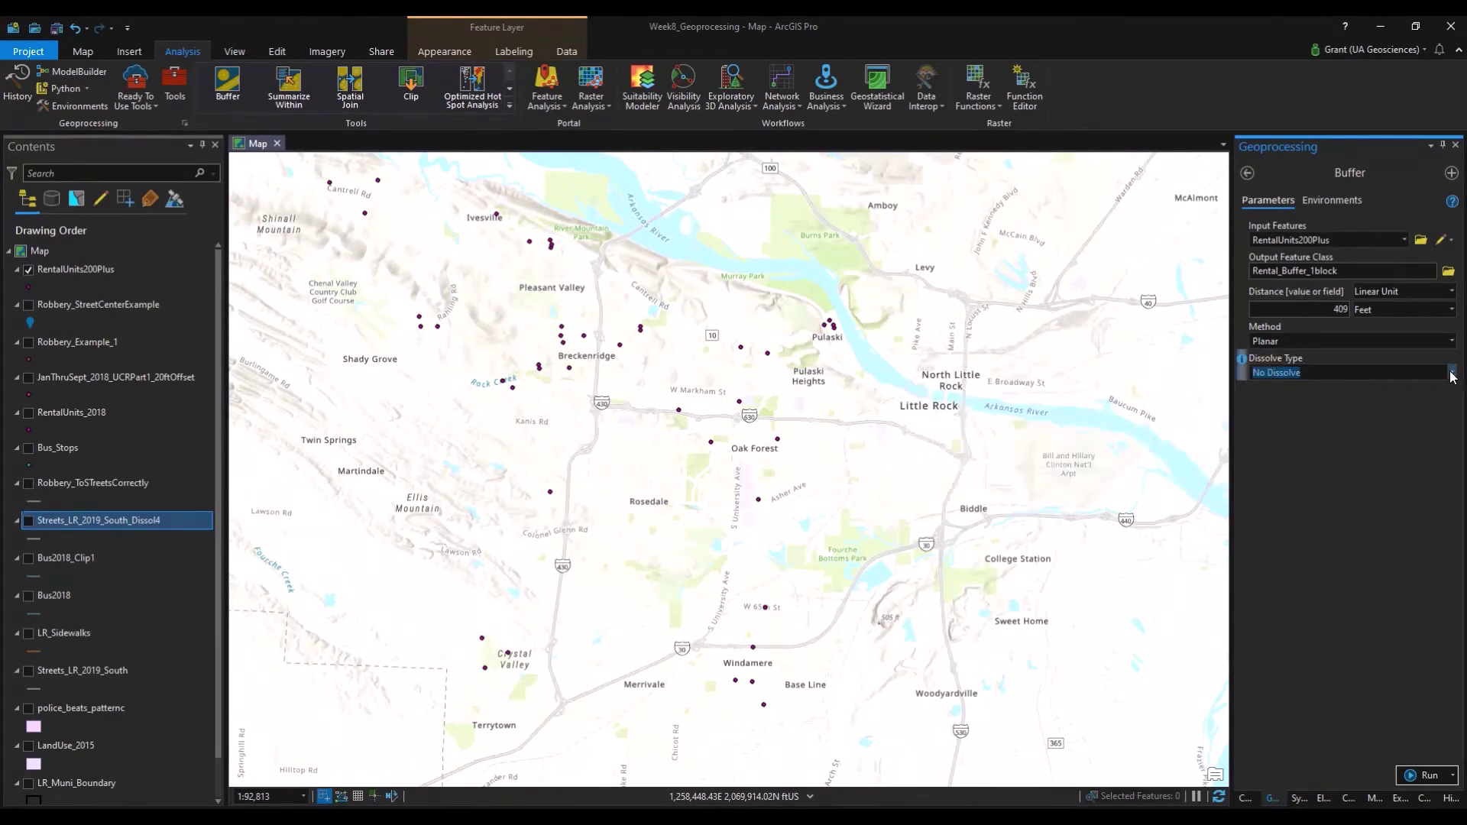
pyautogui.click(1453, 373)
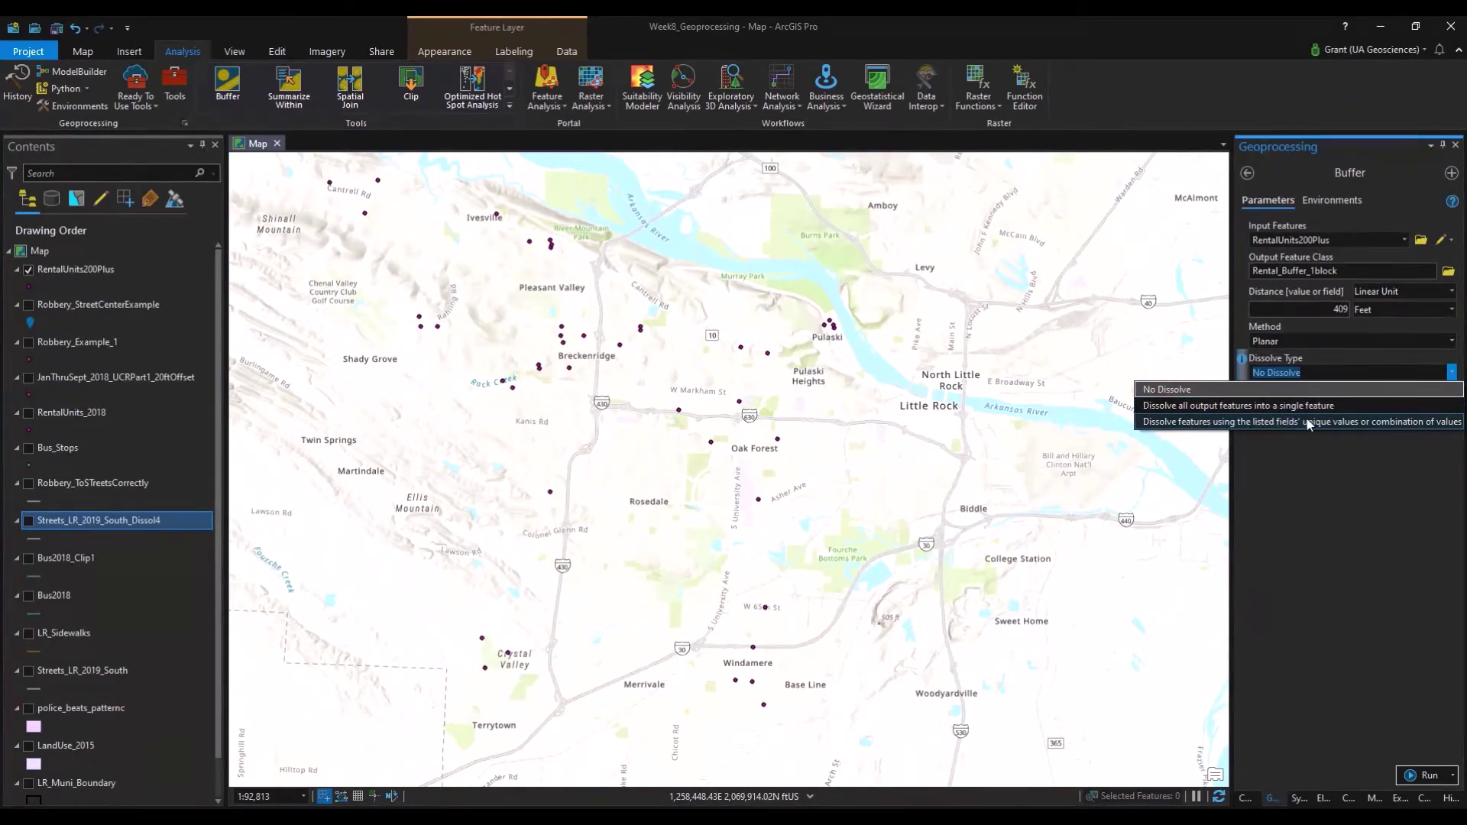
pyautogui.click(1331, 423)
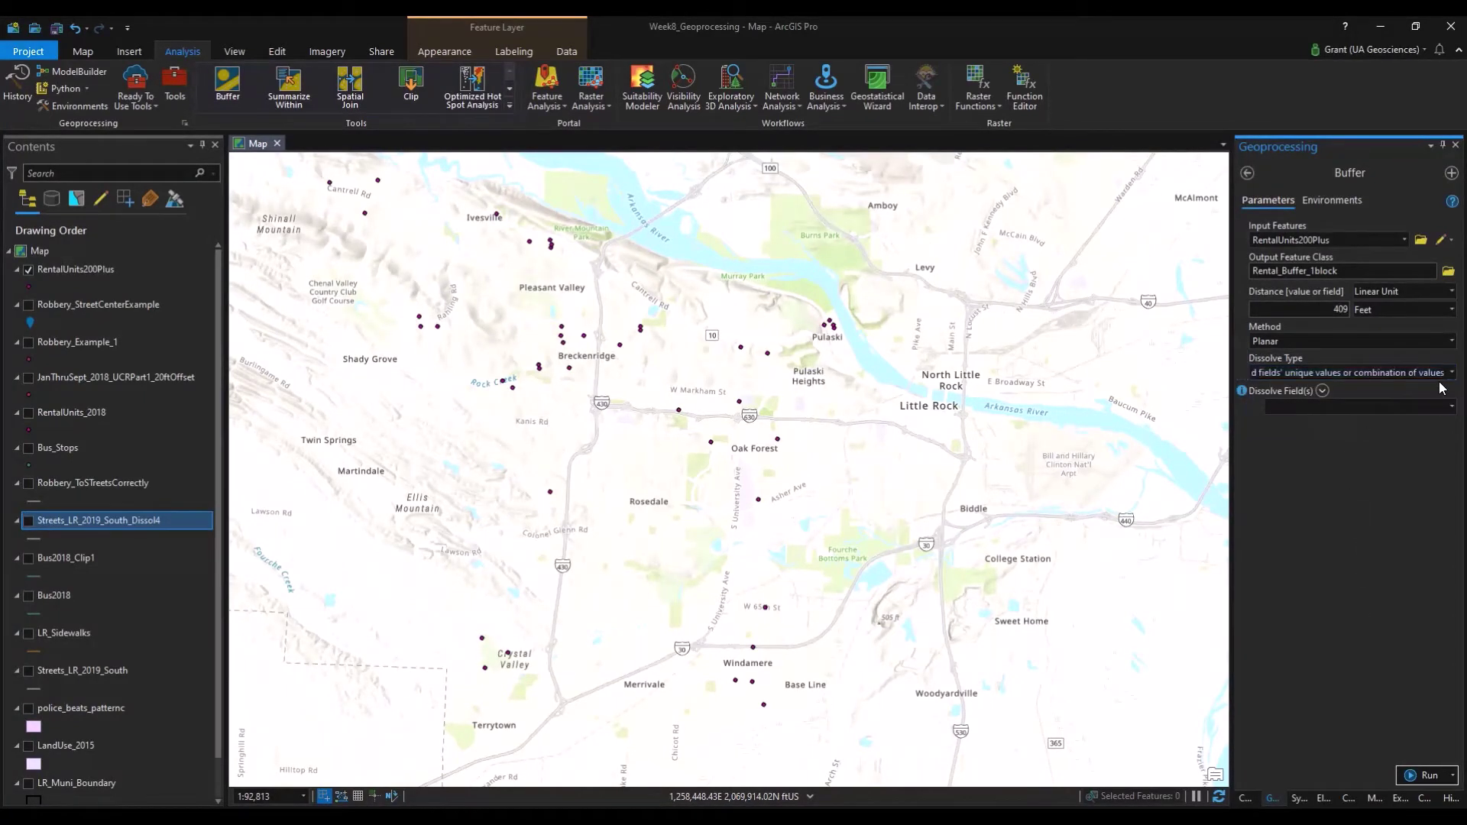
pyautogui.click(1441, 373)
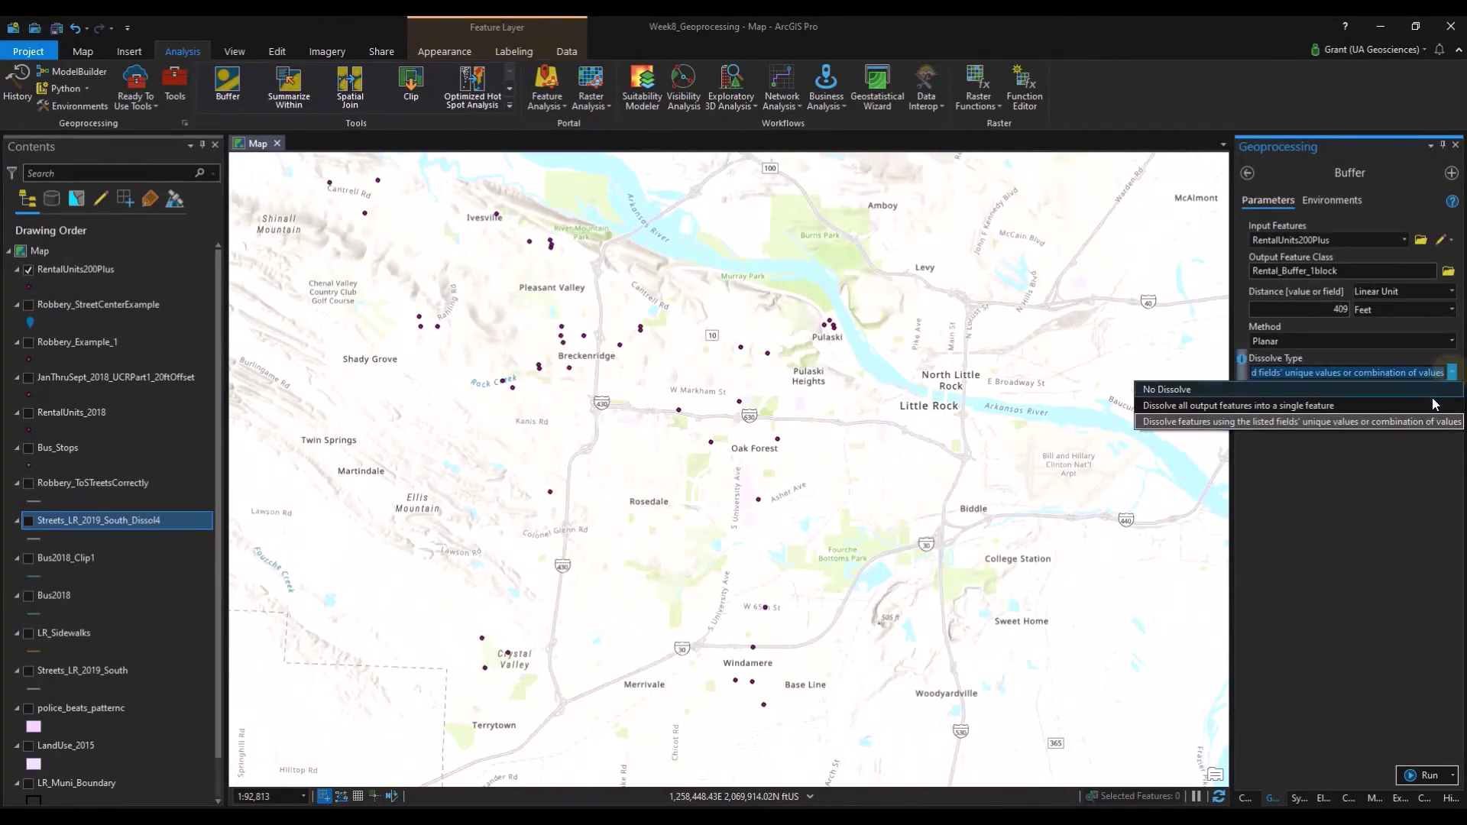
pyautogui.click(1432, 405)
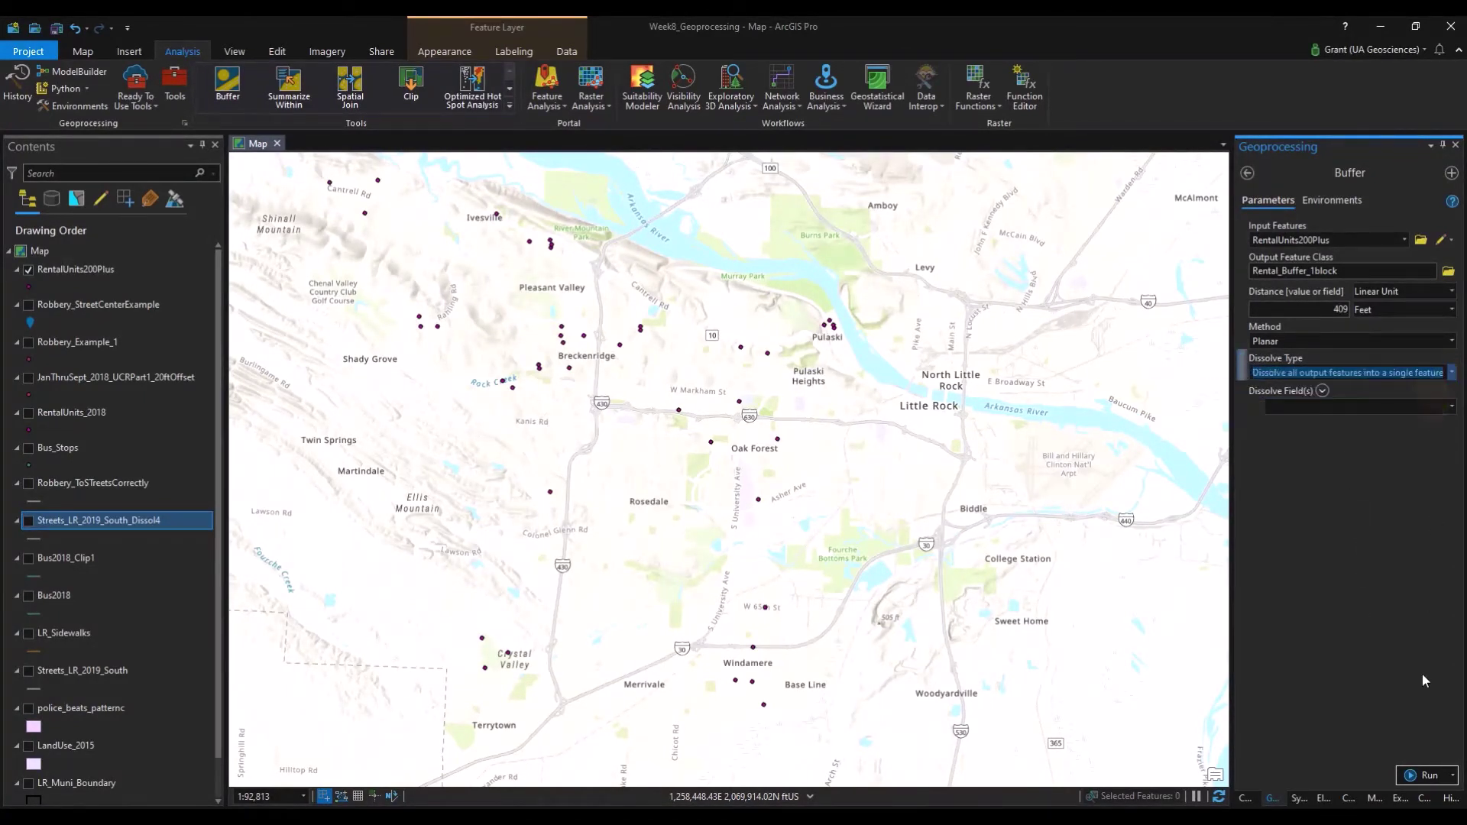
pyautogui.click(1427, 777)
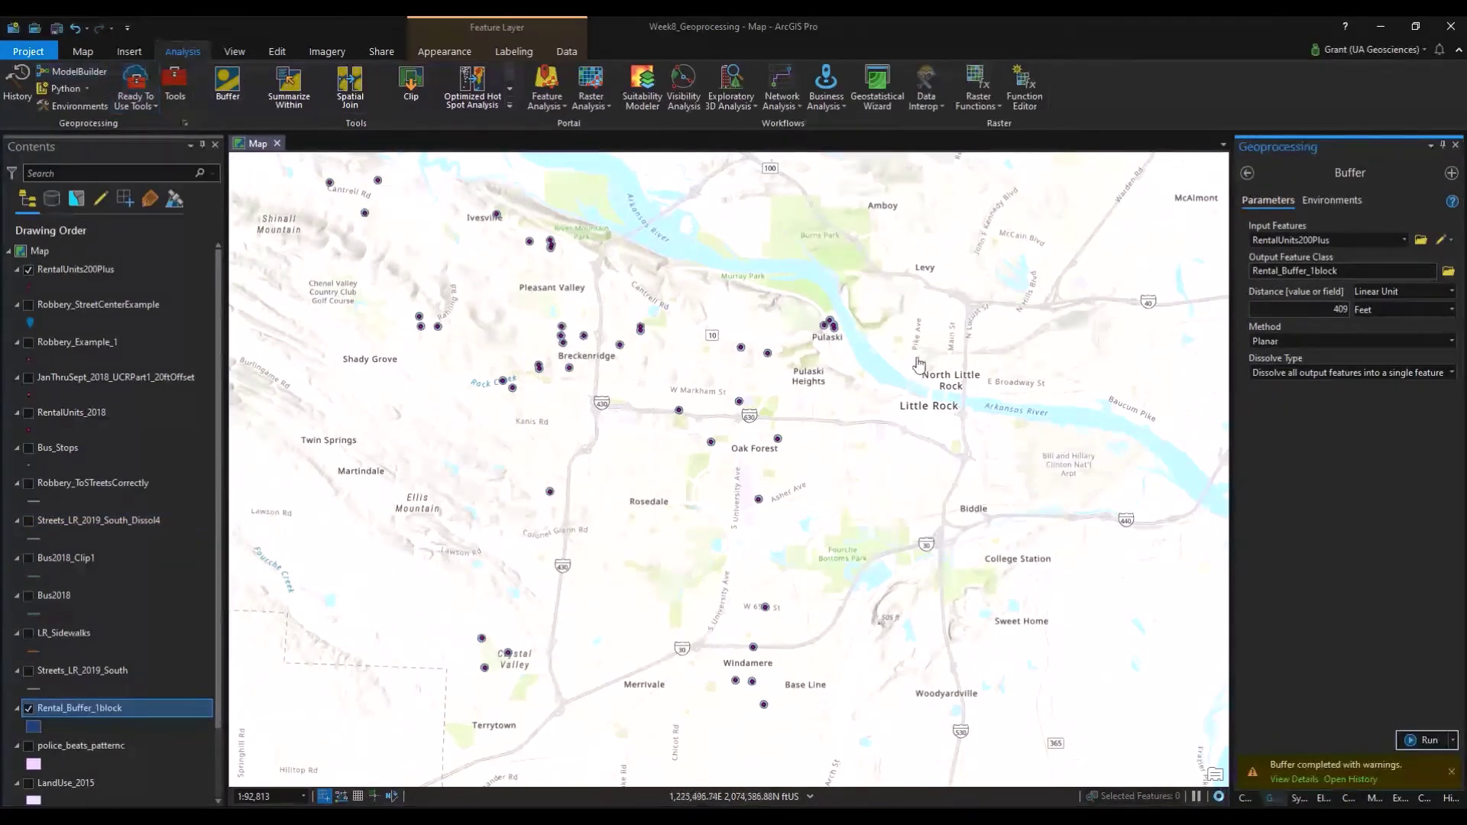
# Show the JanThruSept_2018_UCRPart1_20ftOffset layer and hide the RentalUnits200Plus layer
pyautogui.scroll(2, 829, 330)
pyautogui.scroll(2, 829, 331)
pyautogui.scroll(2, 720, 373)
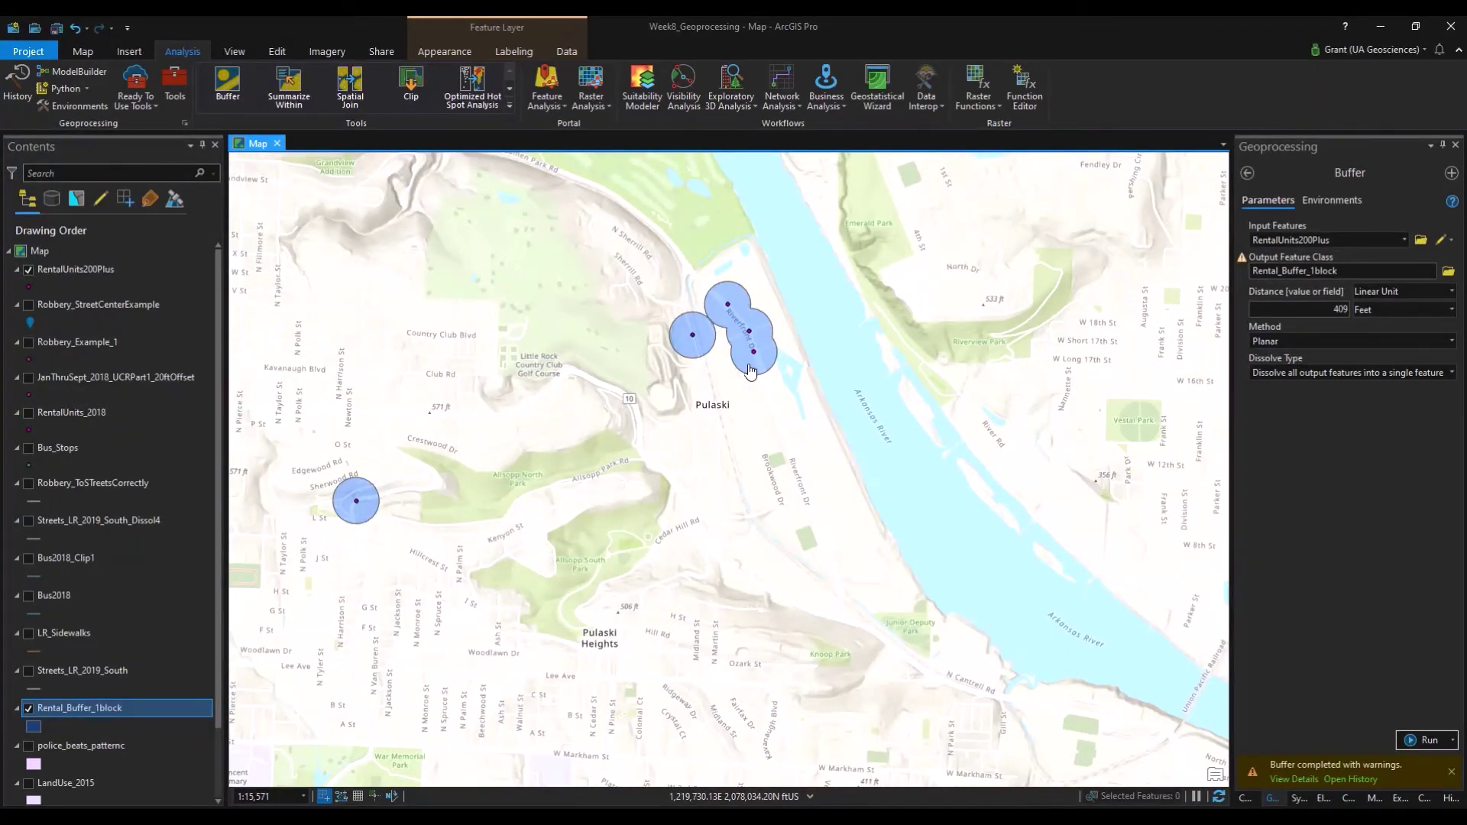
pyautogui.click(29, 379)
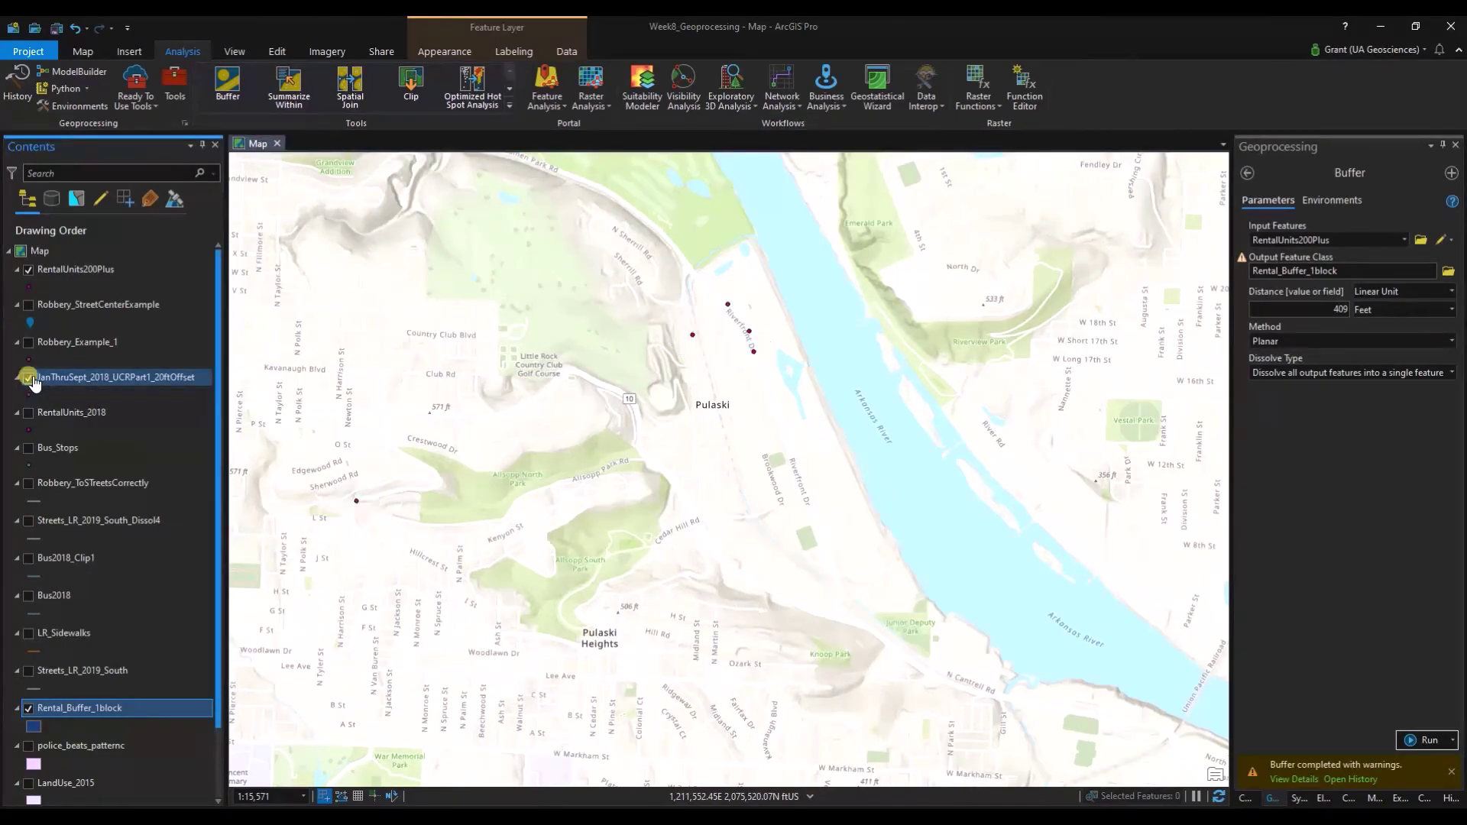
pyautogui.click(29, 270)
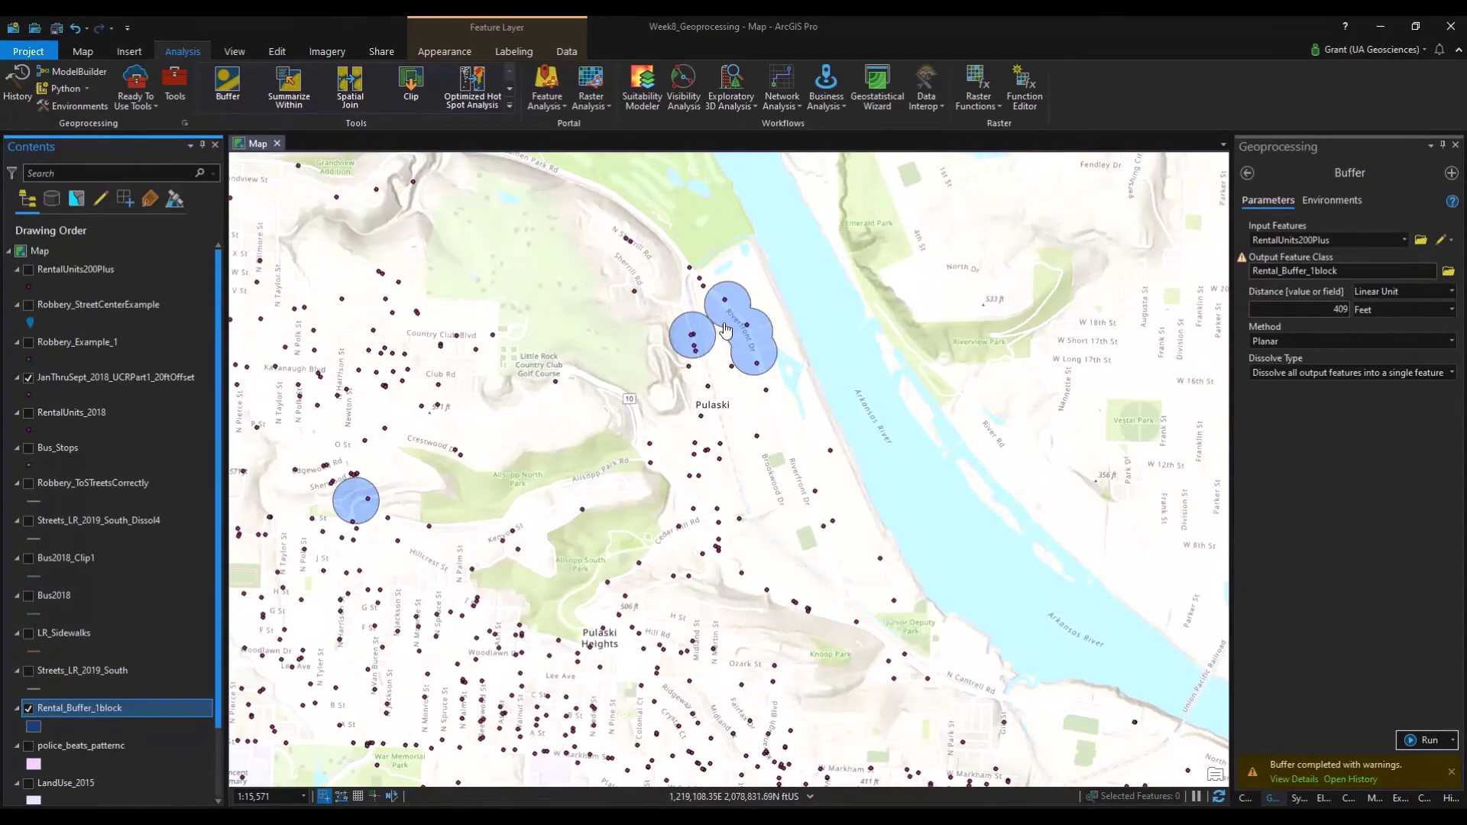
# Examine which JanThruSept_2018_UCRPart1_20ftOffset points fall inside the Rental_Buffer_1block areas across the city
pyautogui.moveTo(526, 555); pyautogui.dragTo(719, 452)
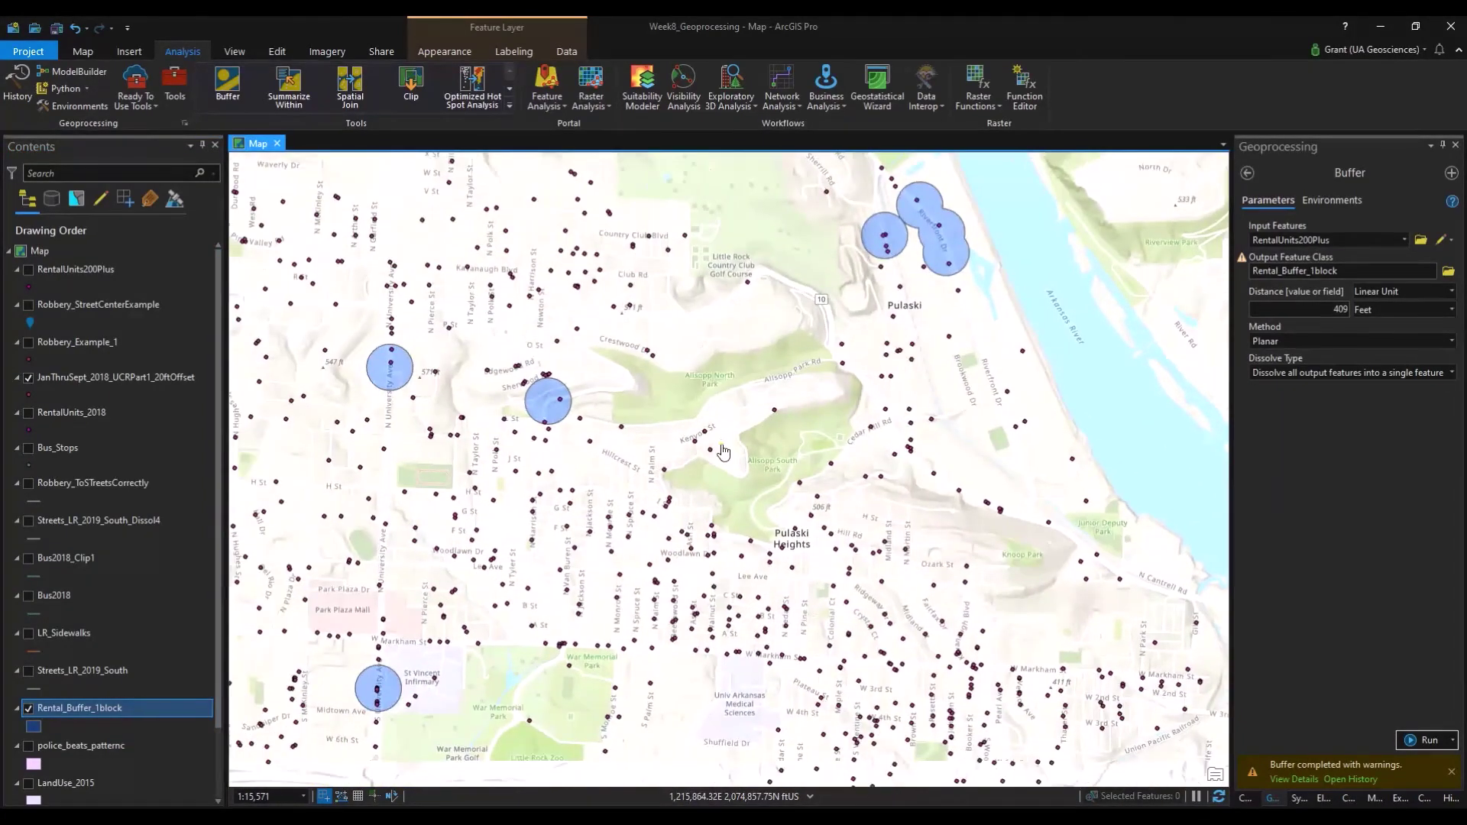
pyautogui.moveTo(357, 641); pyautogui.dragTo(578, 492)
pyautogui.scroll(-4, 577, 491)
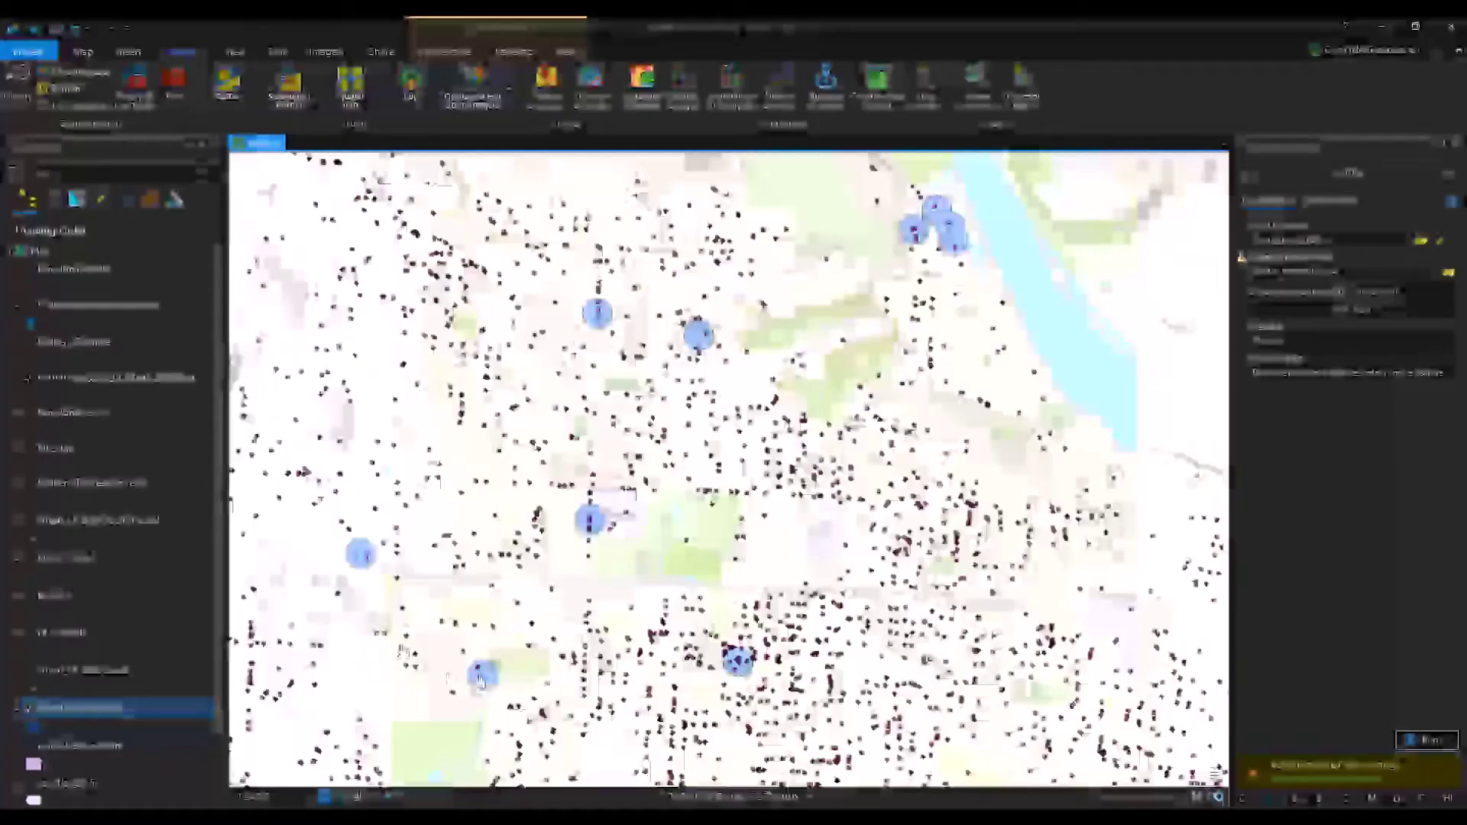
pyautogui.scroll(6, 271, 375)
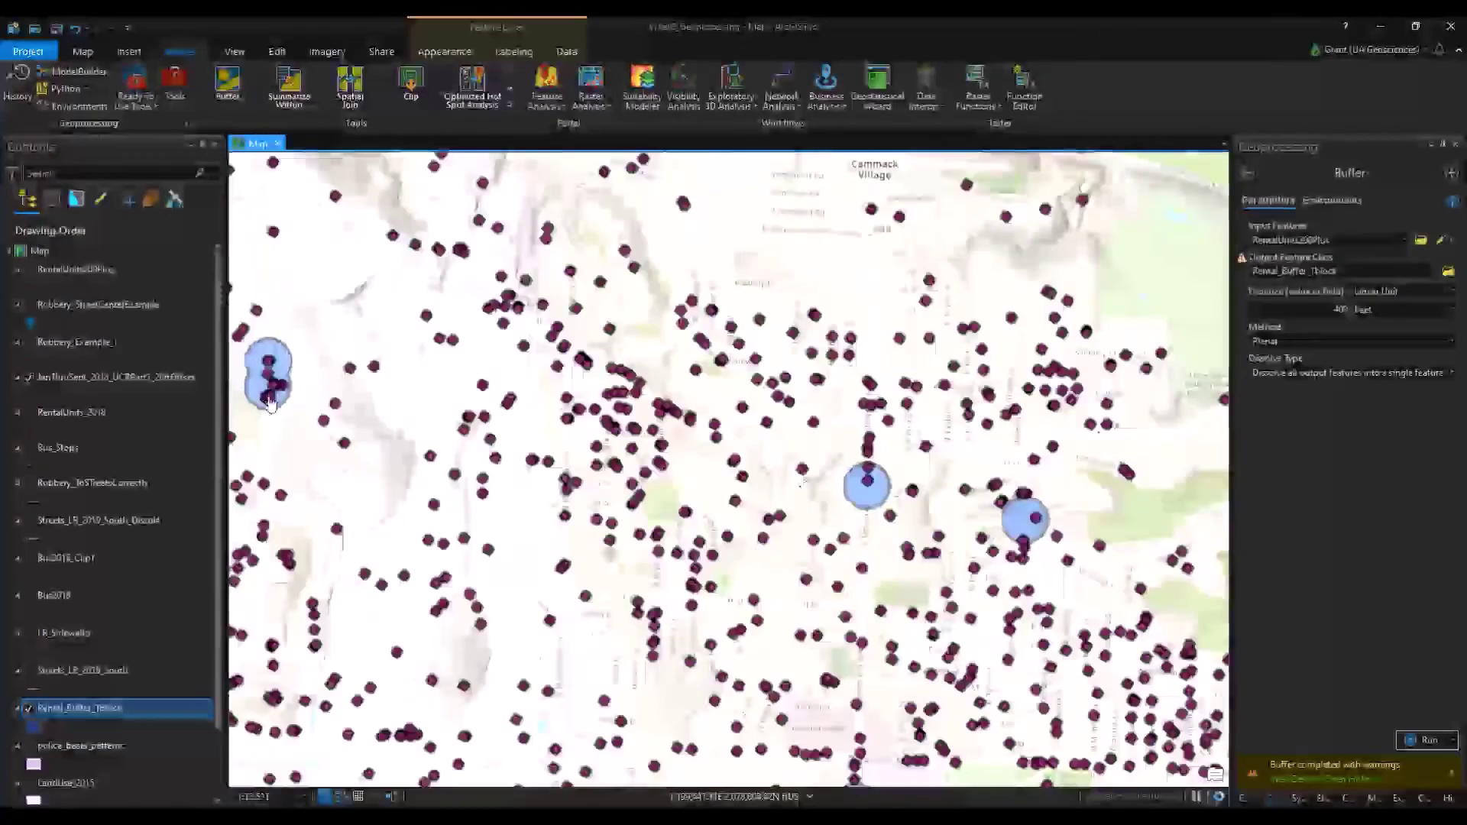
pyautogui.moveTo(304, 384); pyautogui.dragTo(545, 443)
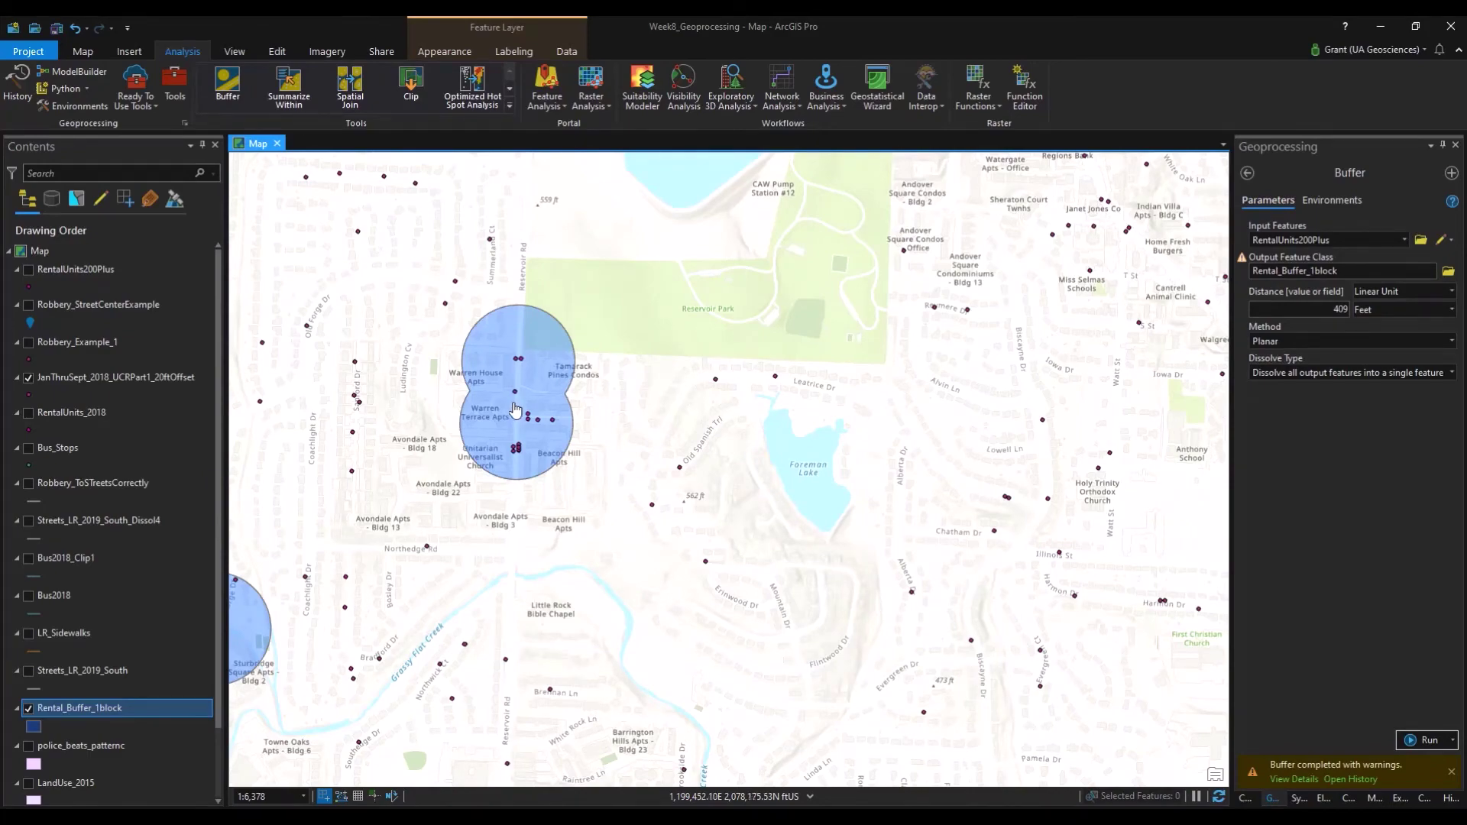
pyautogui.scroll(-4, 495, 556)
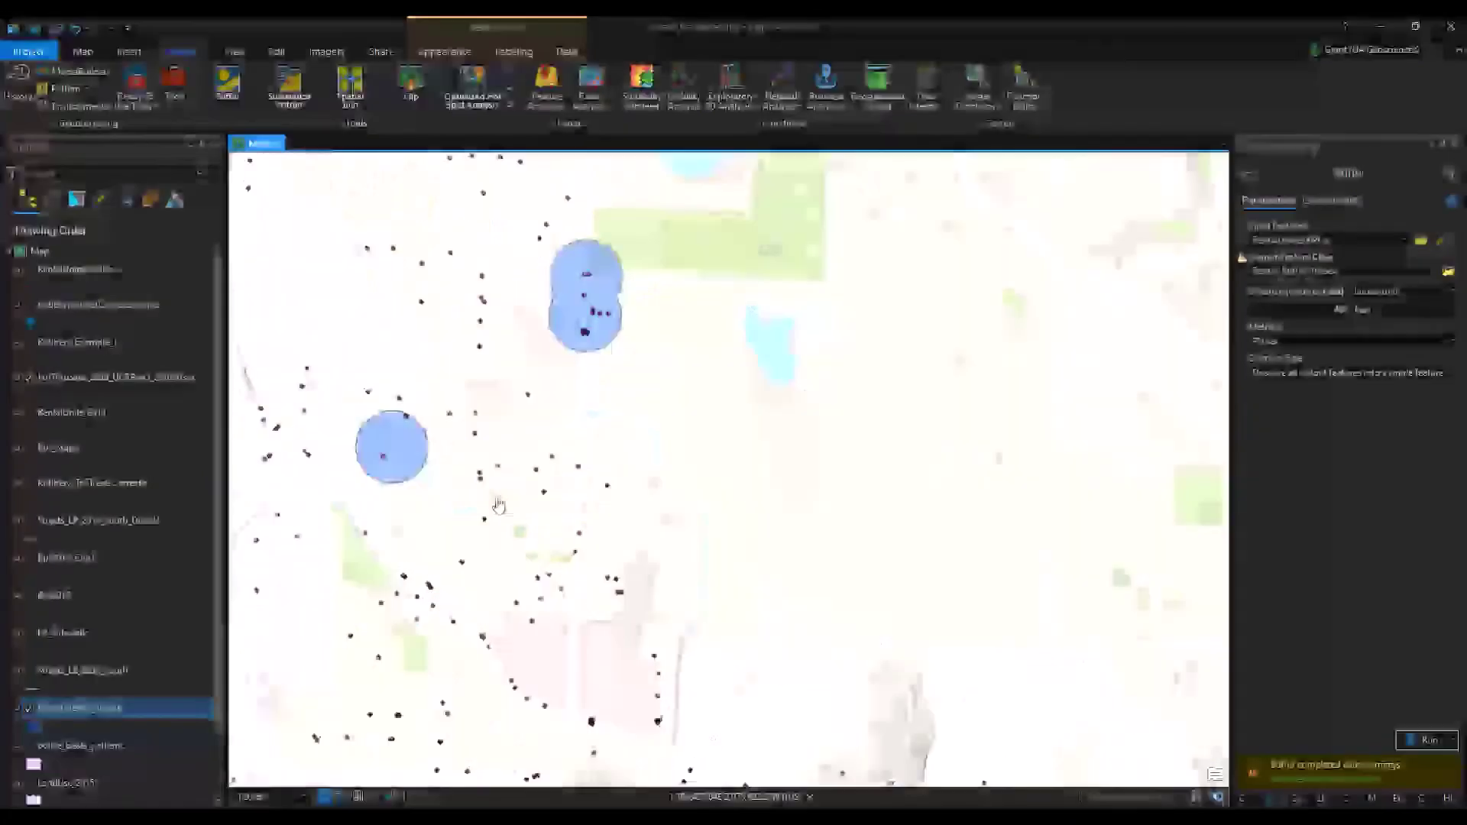
pyautogui.scroll(-3, 498, 506)
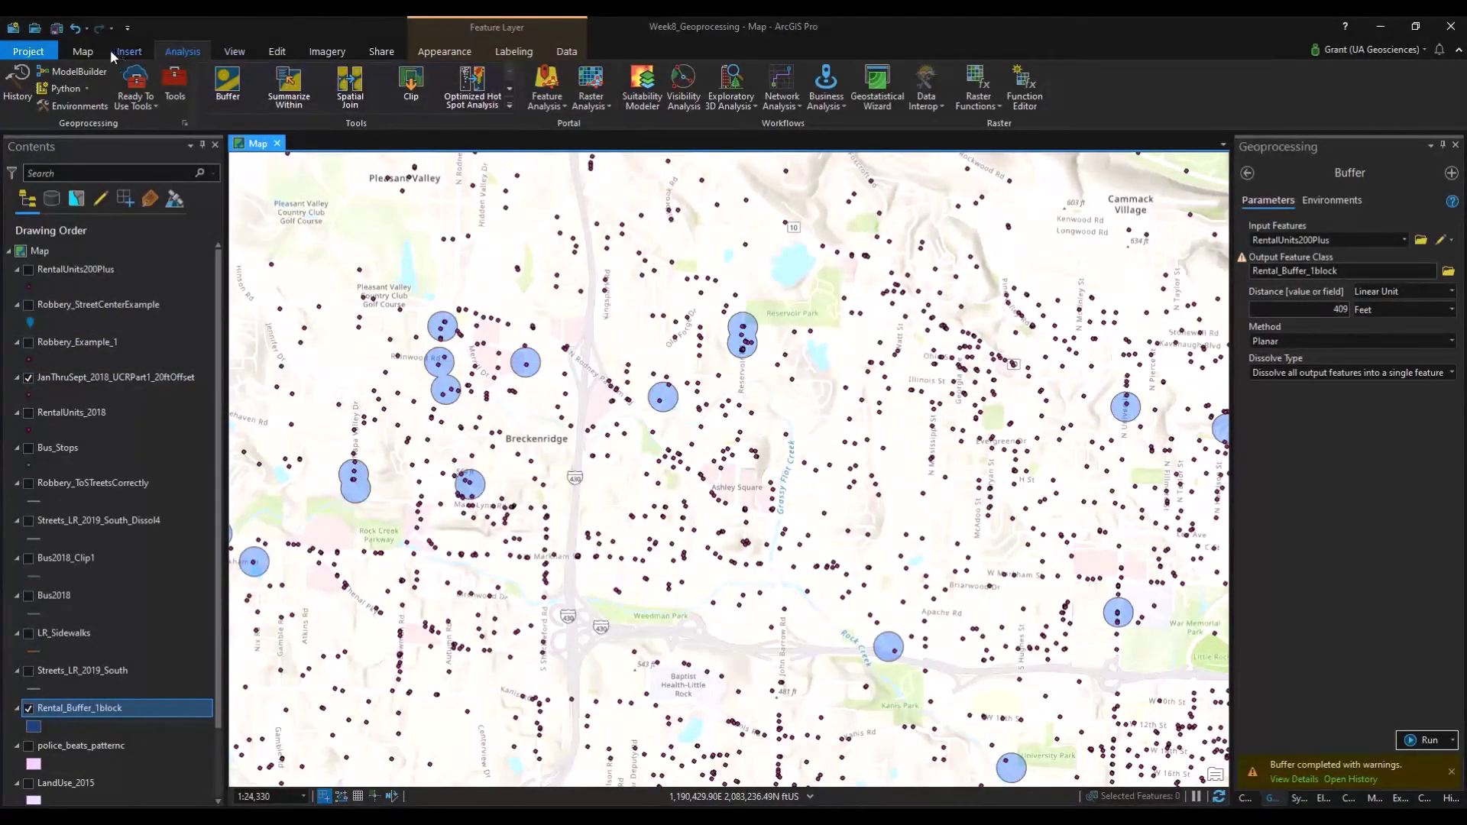
# Select by location the JanThruSept_2018_UCRPart1_20ftOffset points that are within Rental_Buffer_1block, as a new selection
pyautogui.click(84, 52)
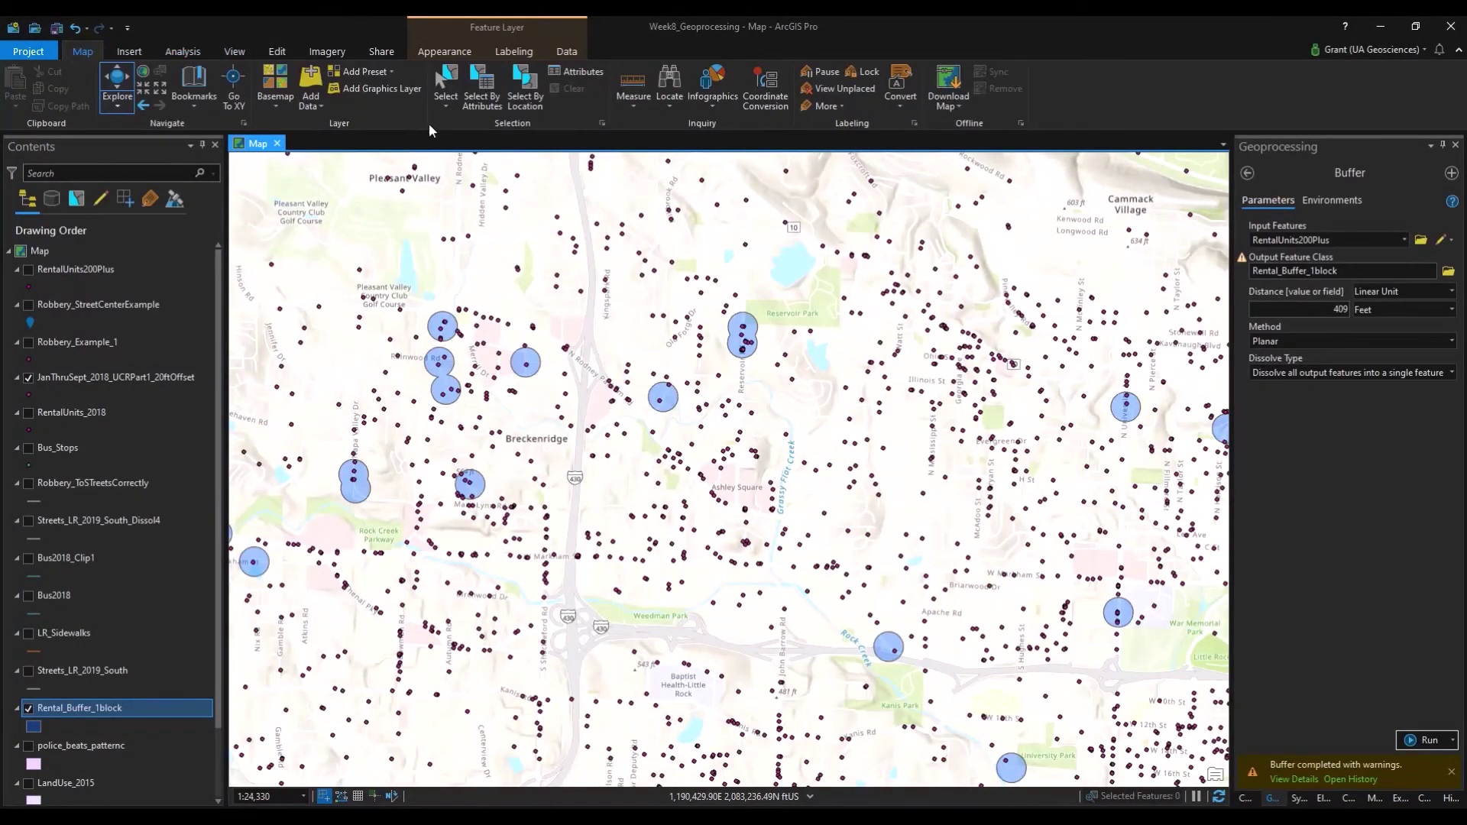
pyautogui.click(524, 90)
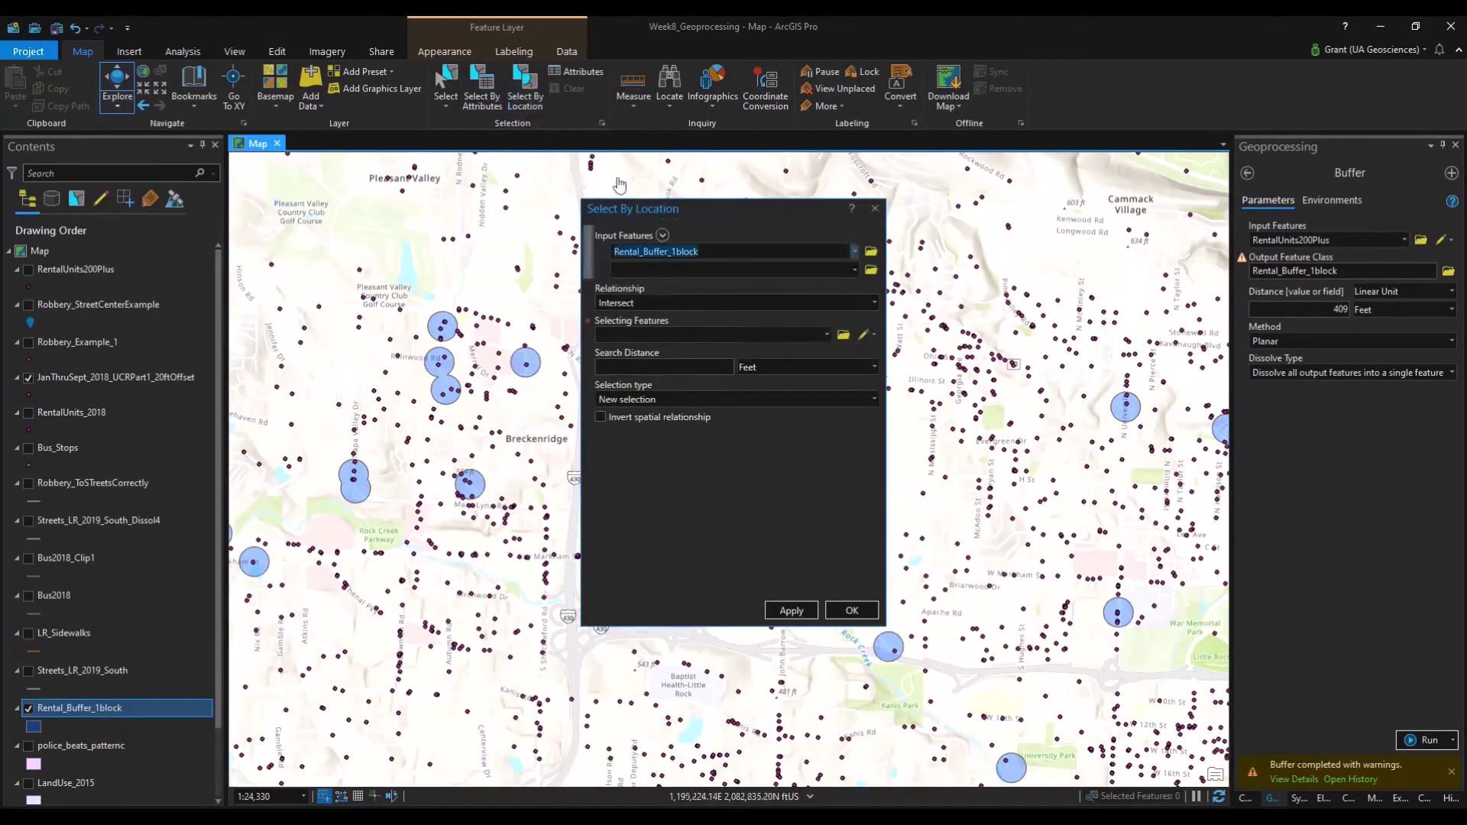
pyautogui.click(854, 252)
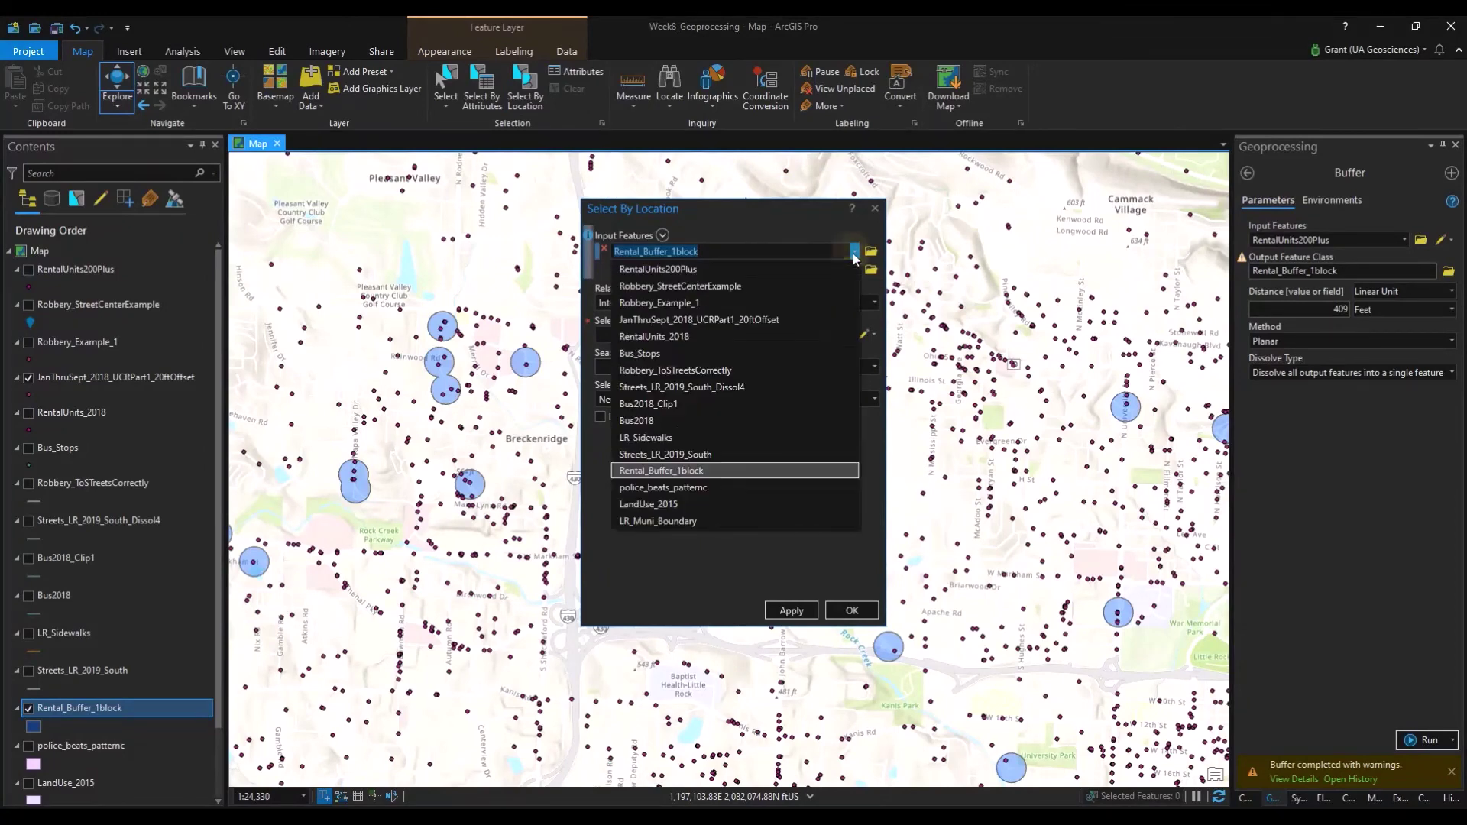
pyautogui.click(722, 319)
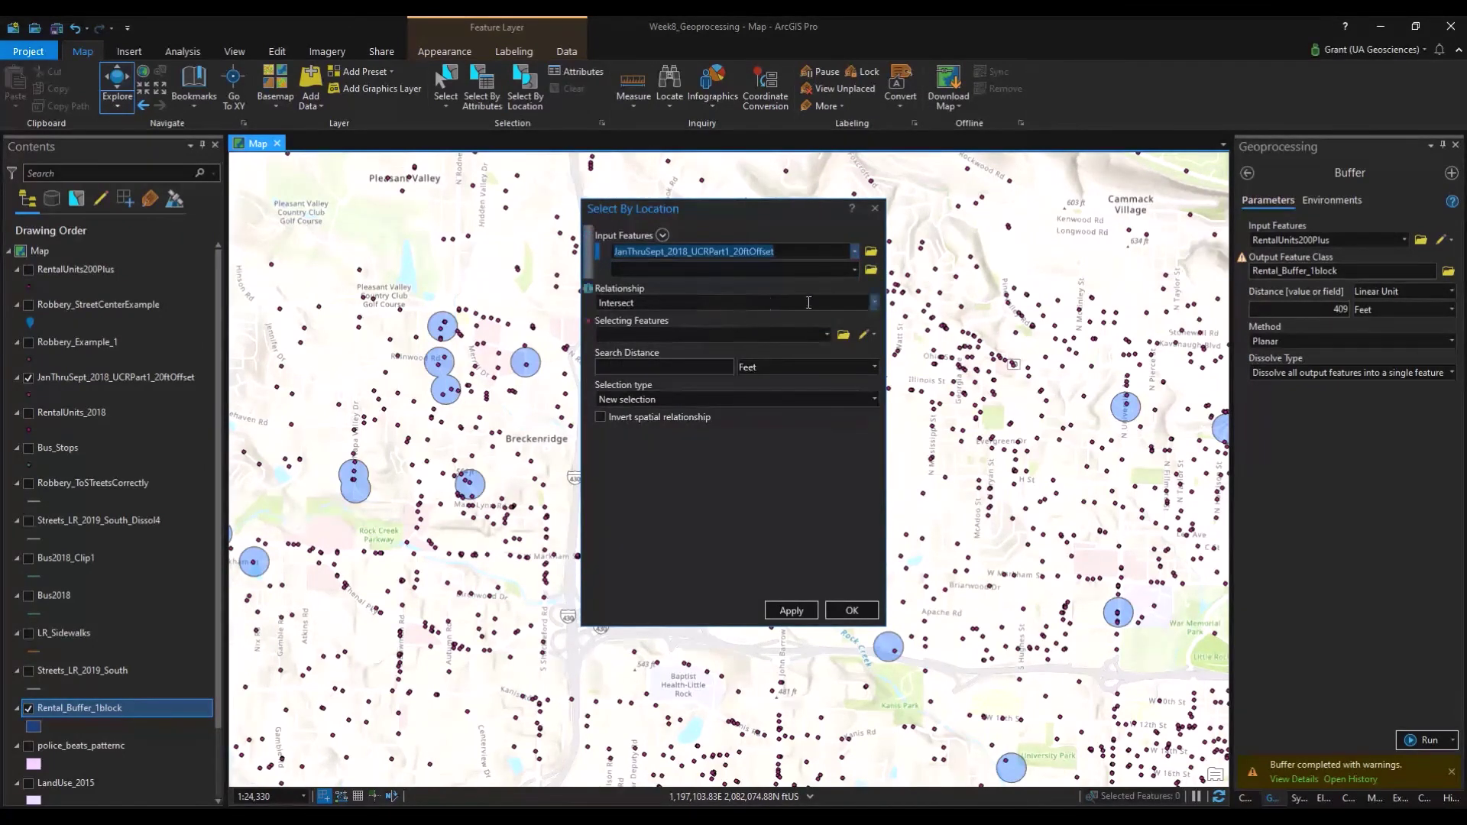
pyautogui.click(875, 303)
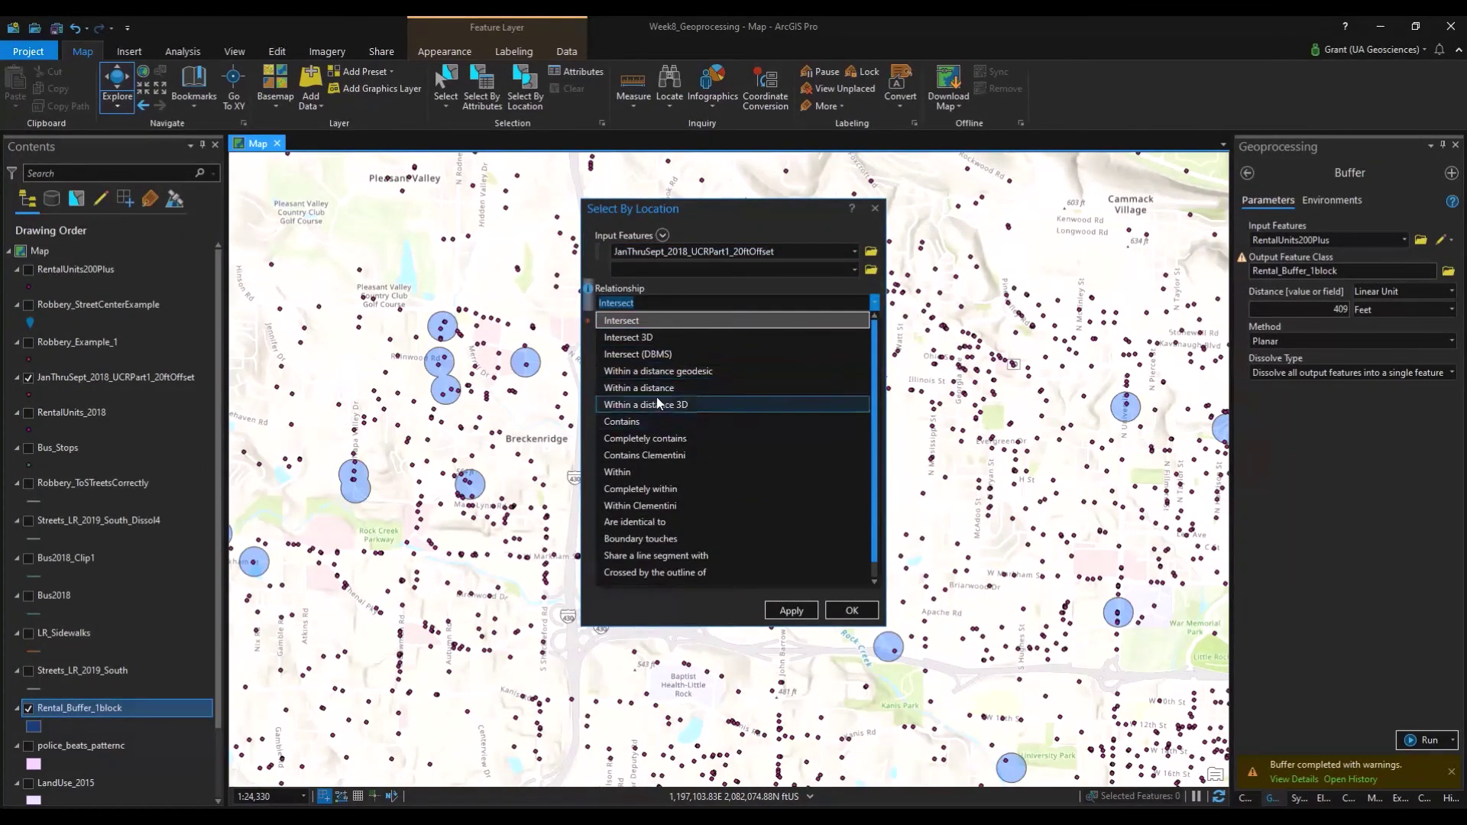
pyautogui.click(649, 473)
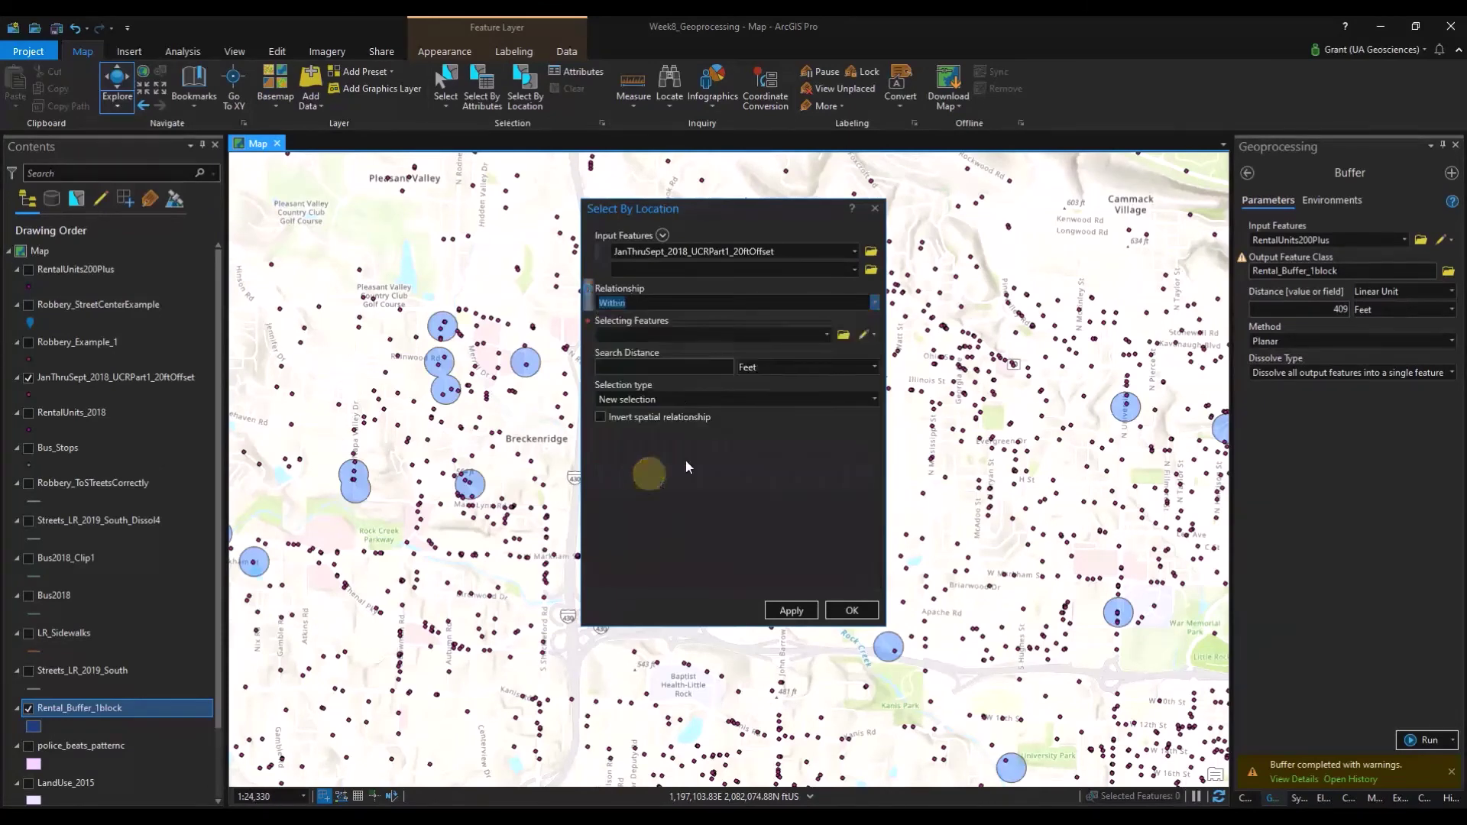
pyautogui.click(827, 335)
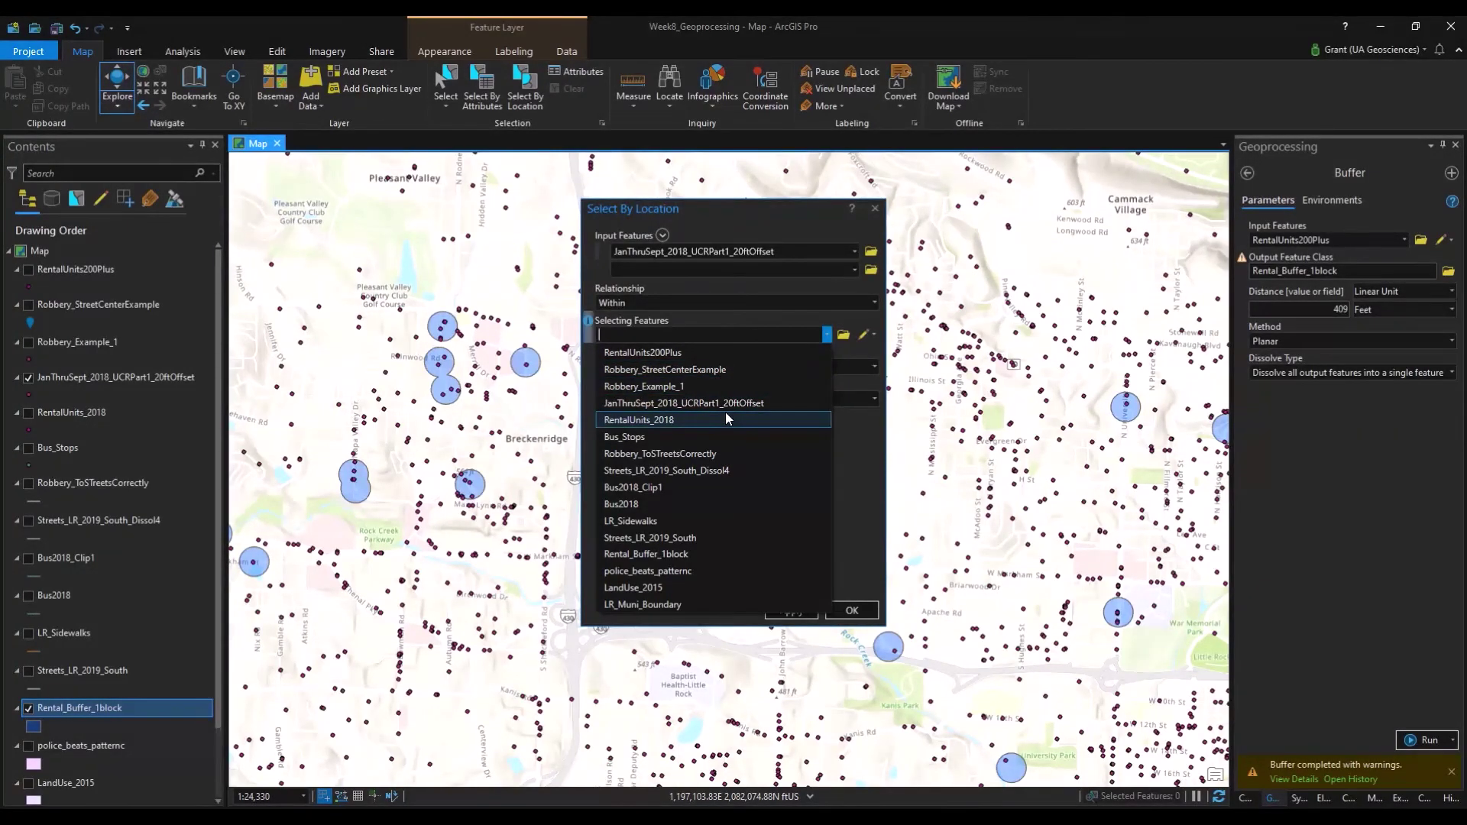
pyautogui.click(680, 554)
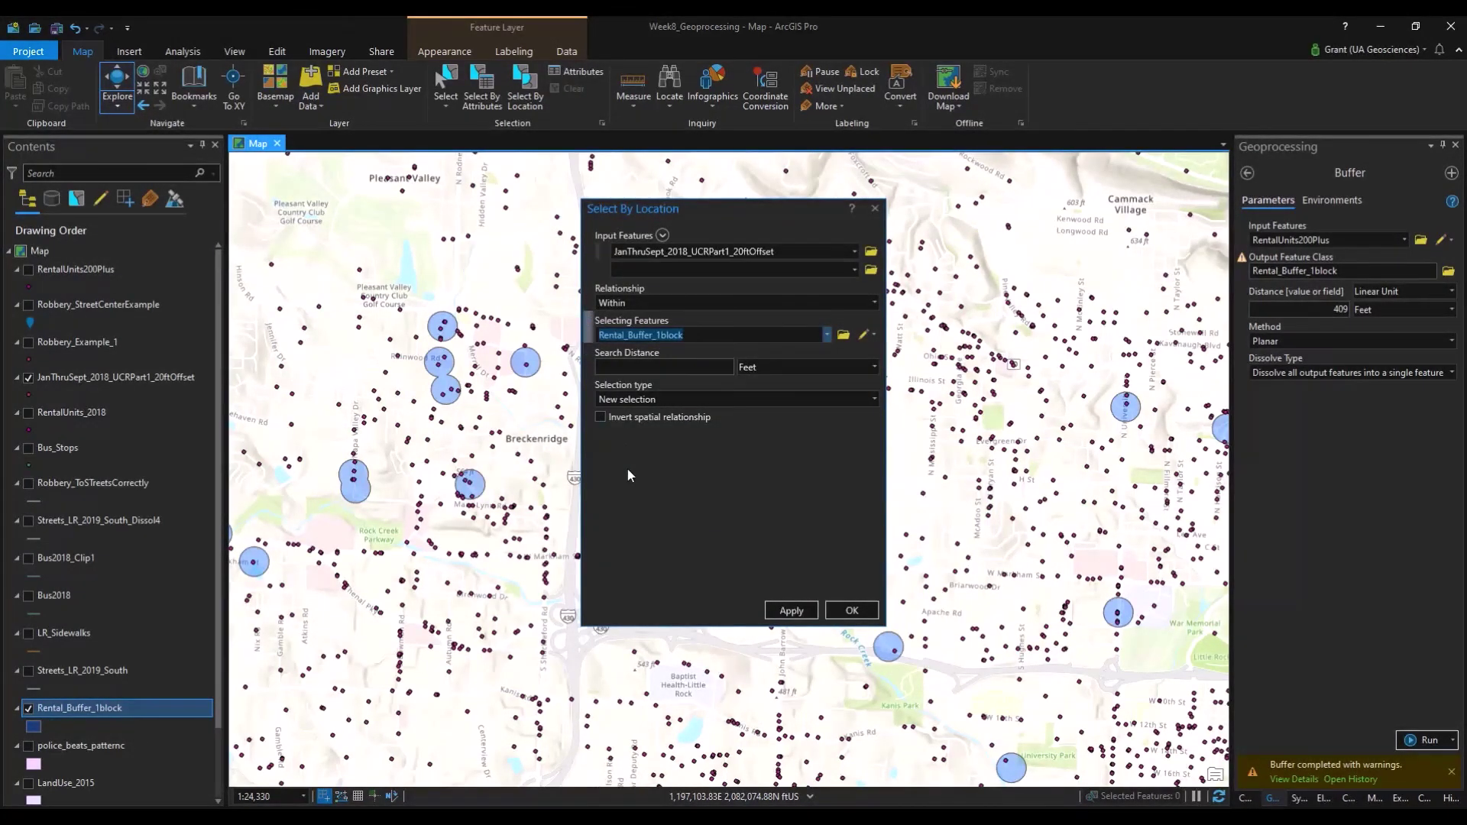
pyautogui.click(787, 614)
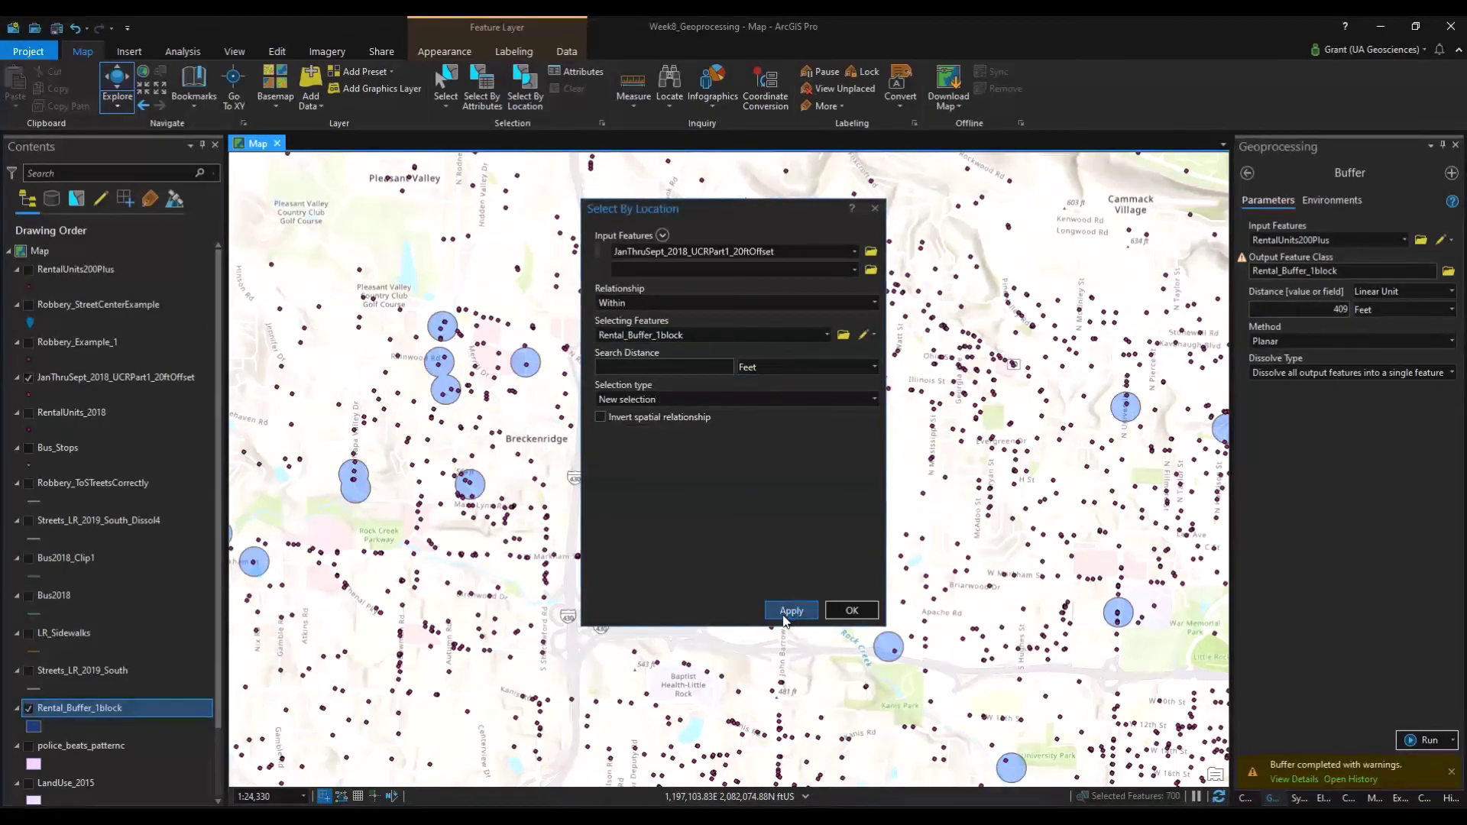
# Open the attribute table of JanThruSept_2018_UCRPart1_20ftOffset and review the selected records and their fields
pyautogui.rightClick(97, 384)
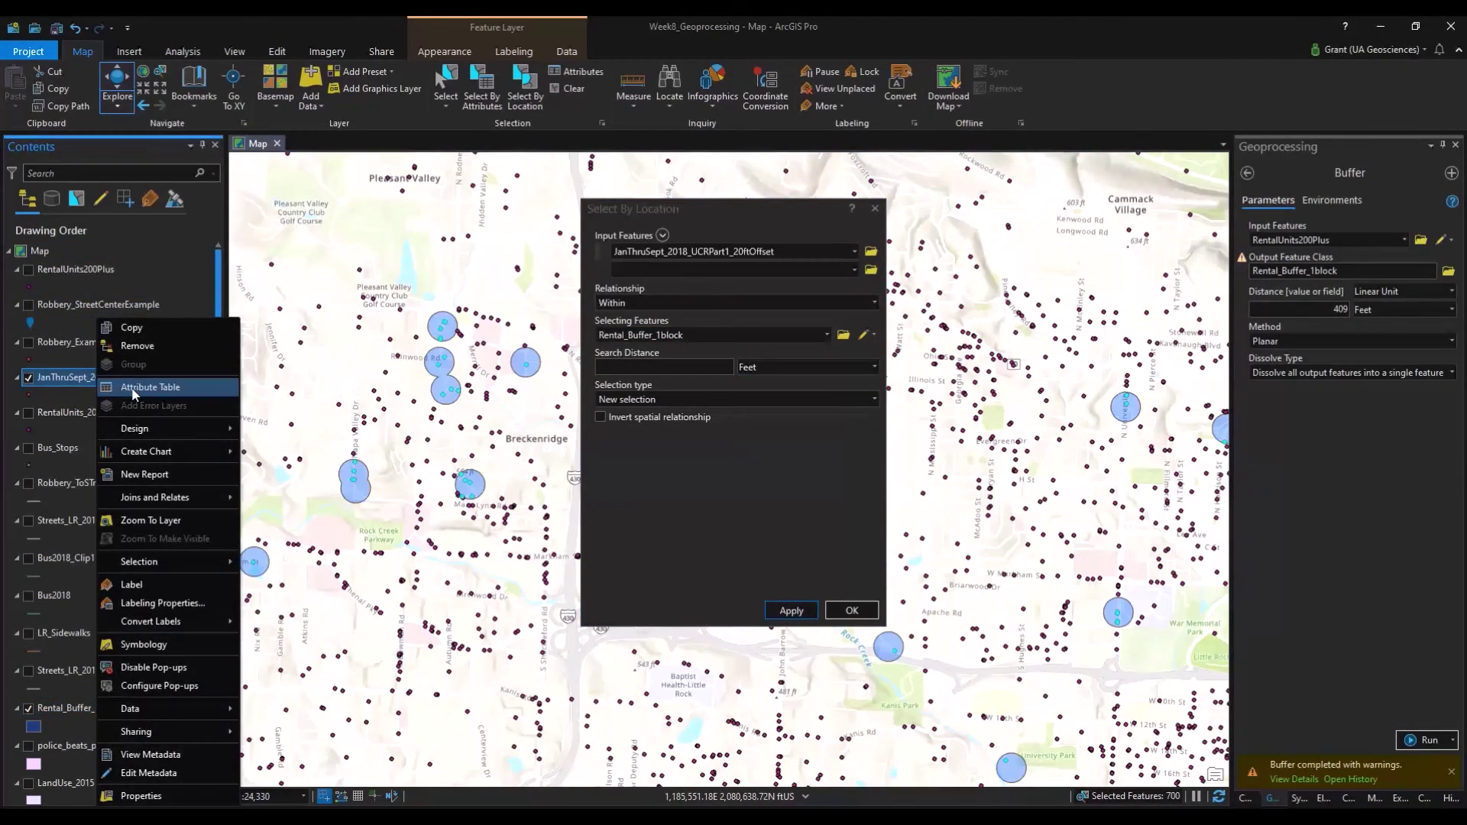
pyautogui.click(134, 387)
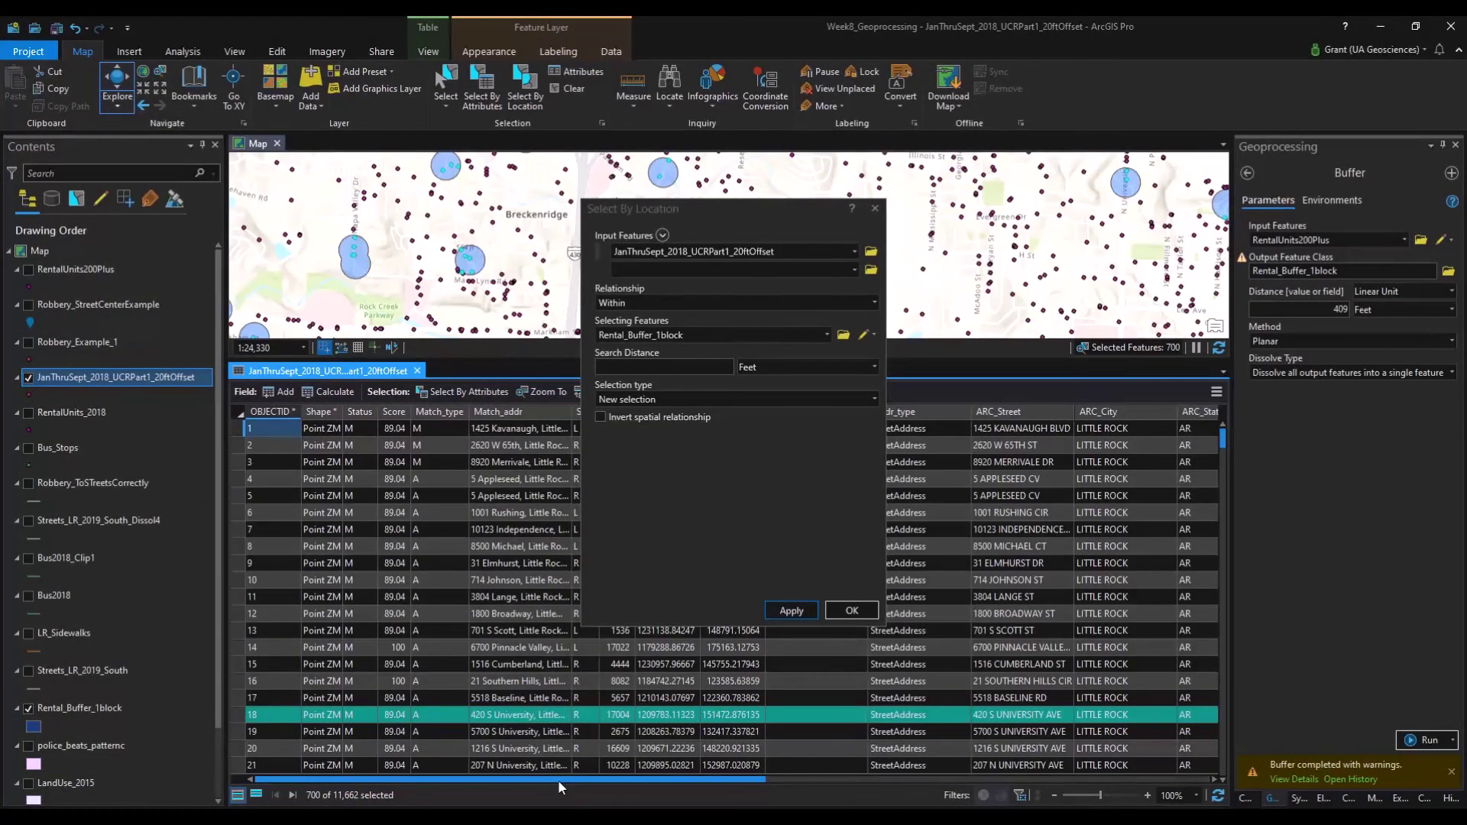
pyautogui.moveTo(557, 780); pyautogui.dragTo(1086, 787)
pyautogui.hscroll(-10, 540, 747)
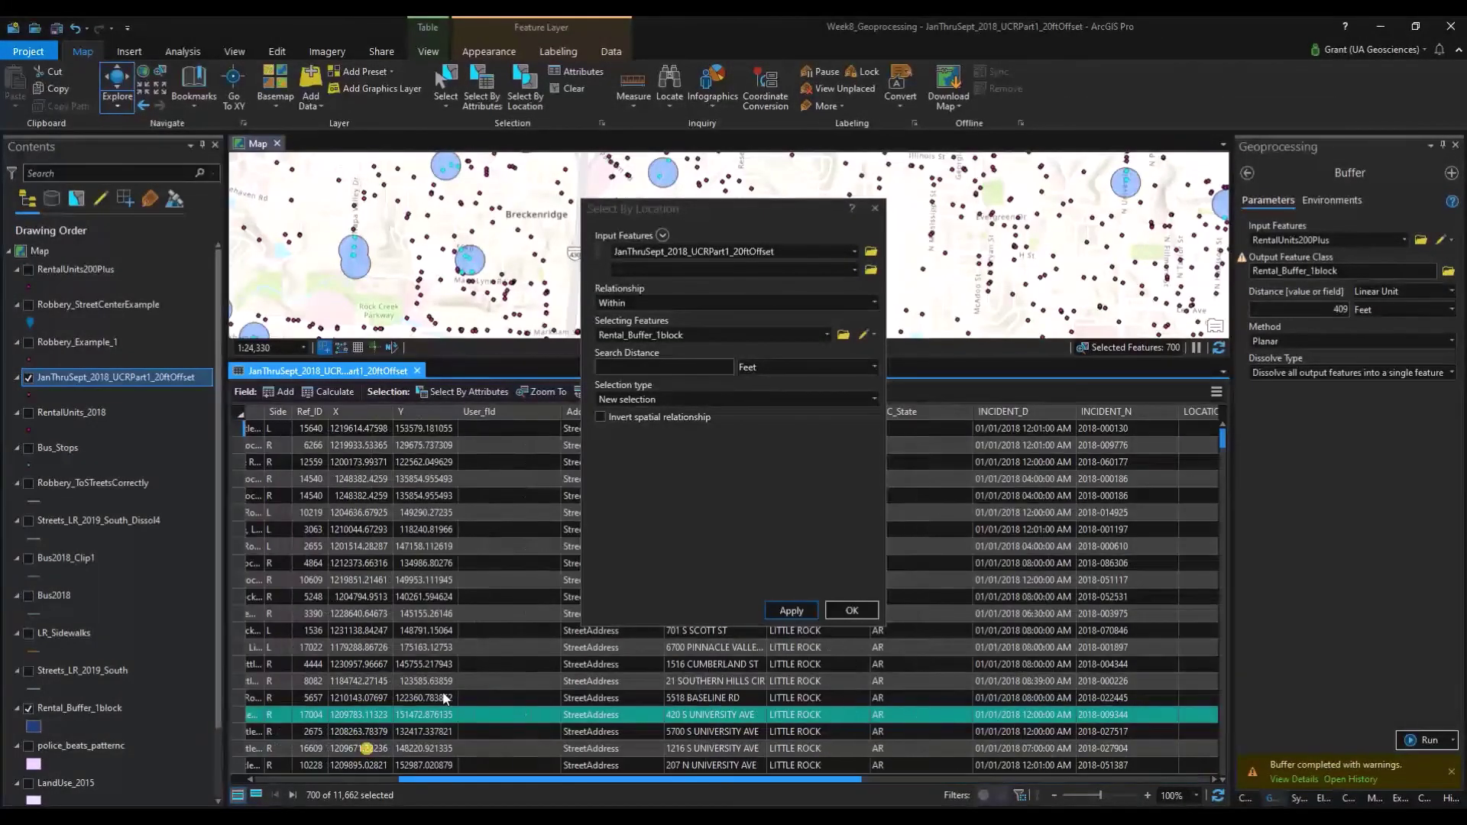
# Close the Select By Location dialog and the attribute table, and inspect the selected crime points in the southern part of the city
pyautogui.click(875, 208)
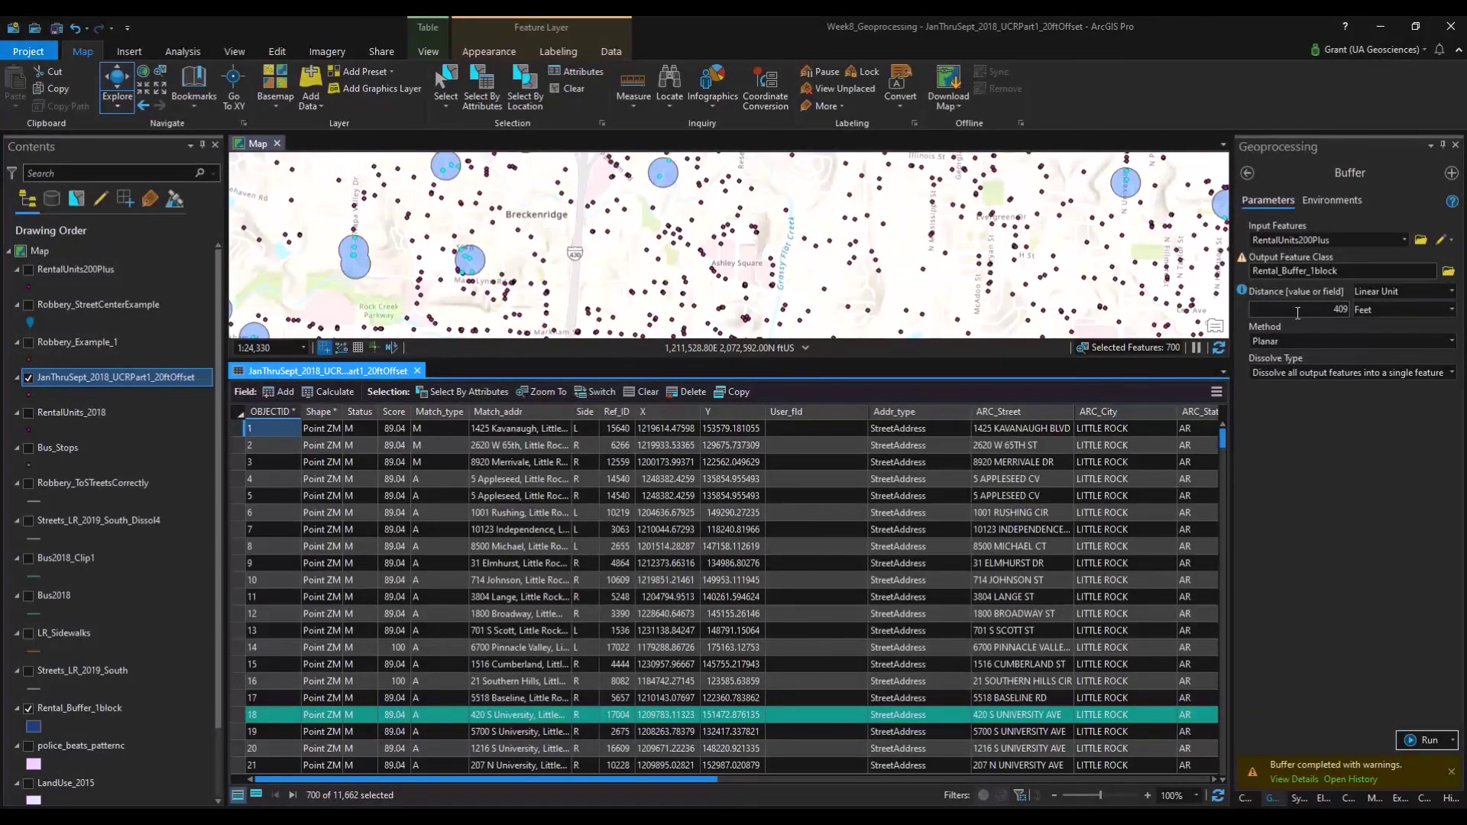
pyautogui.click(416, 371)
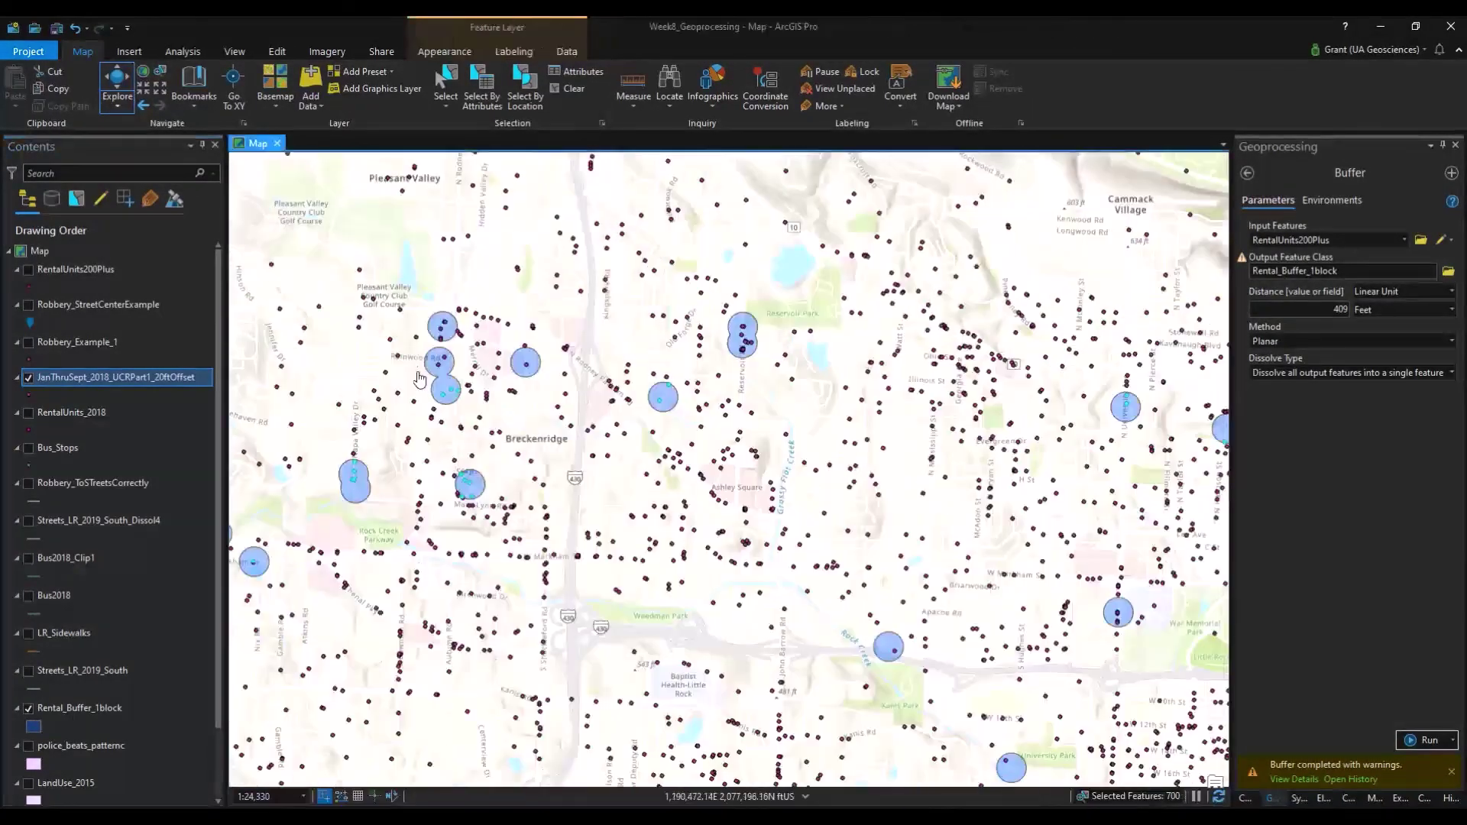
pyautogui.scroll(-3, 729, 487)
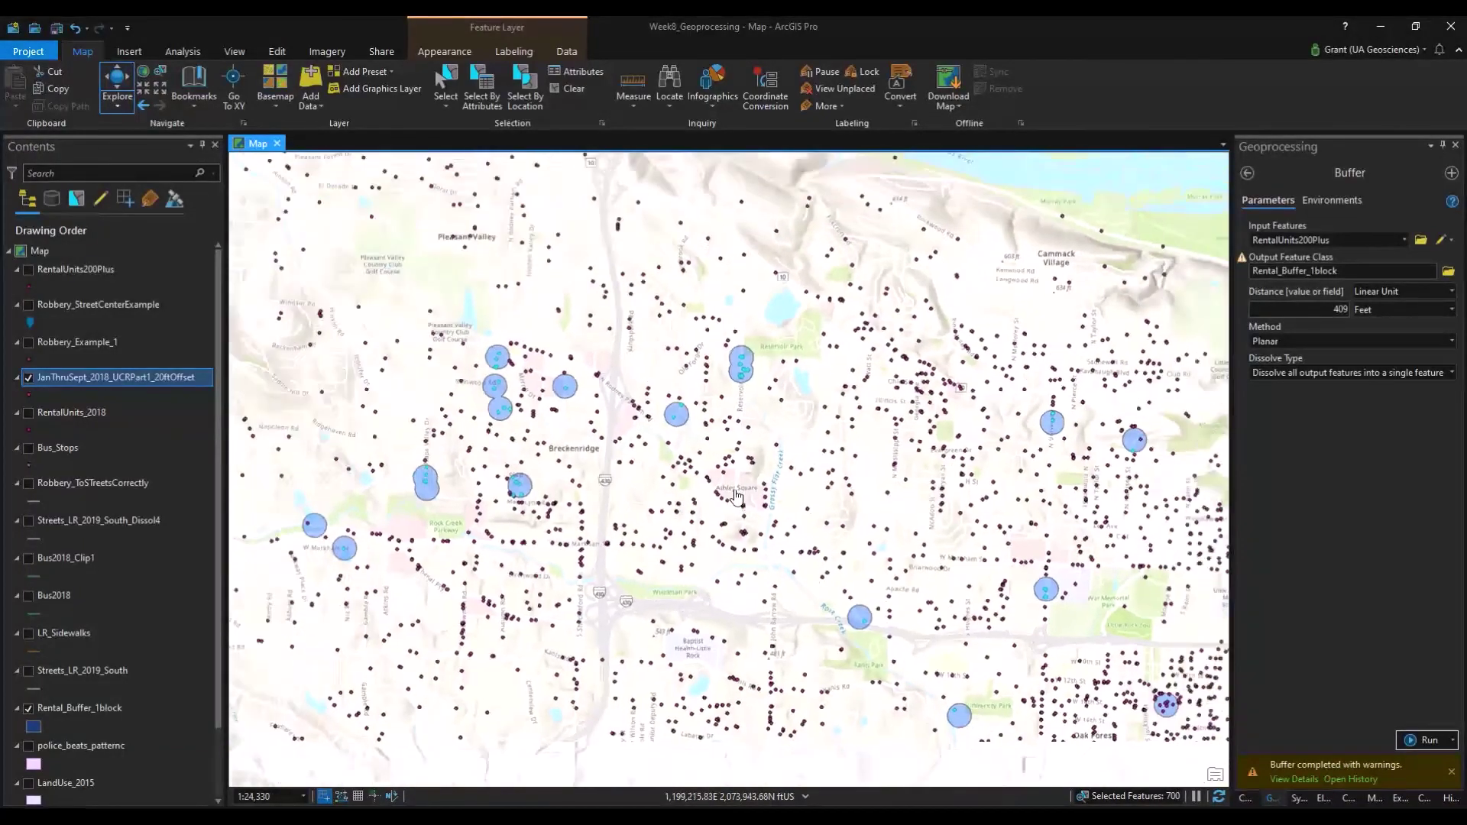
pyautogui.moveTo(820, 730); pyautogui.dragTo(698, 480)
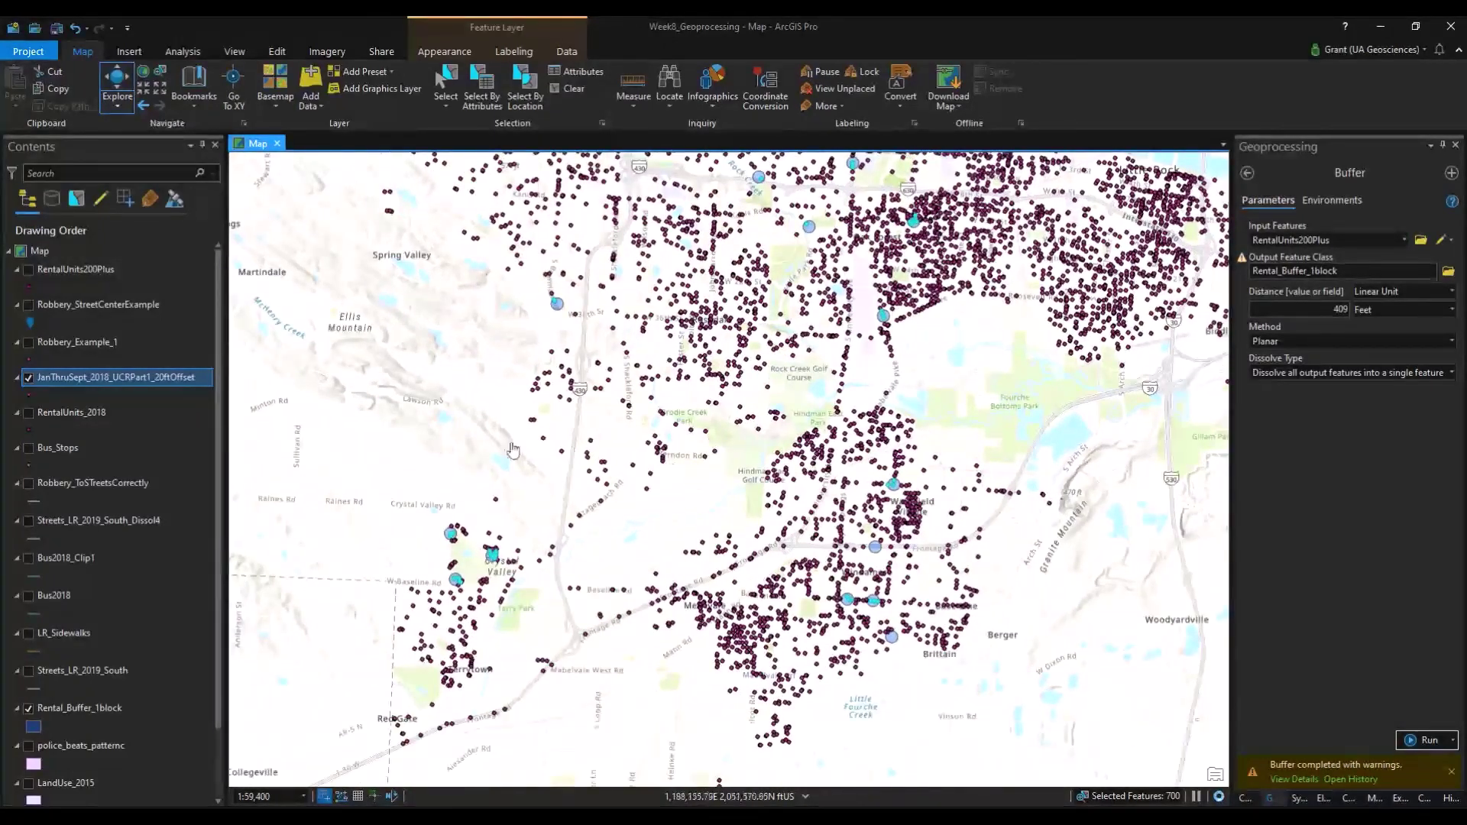